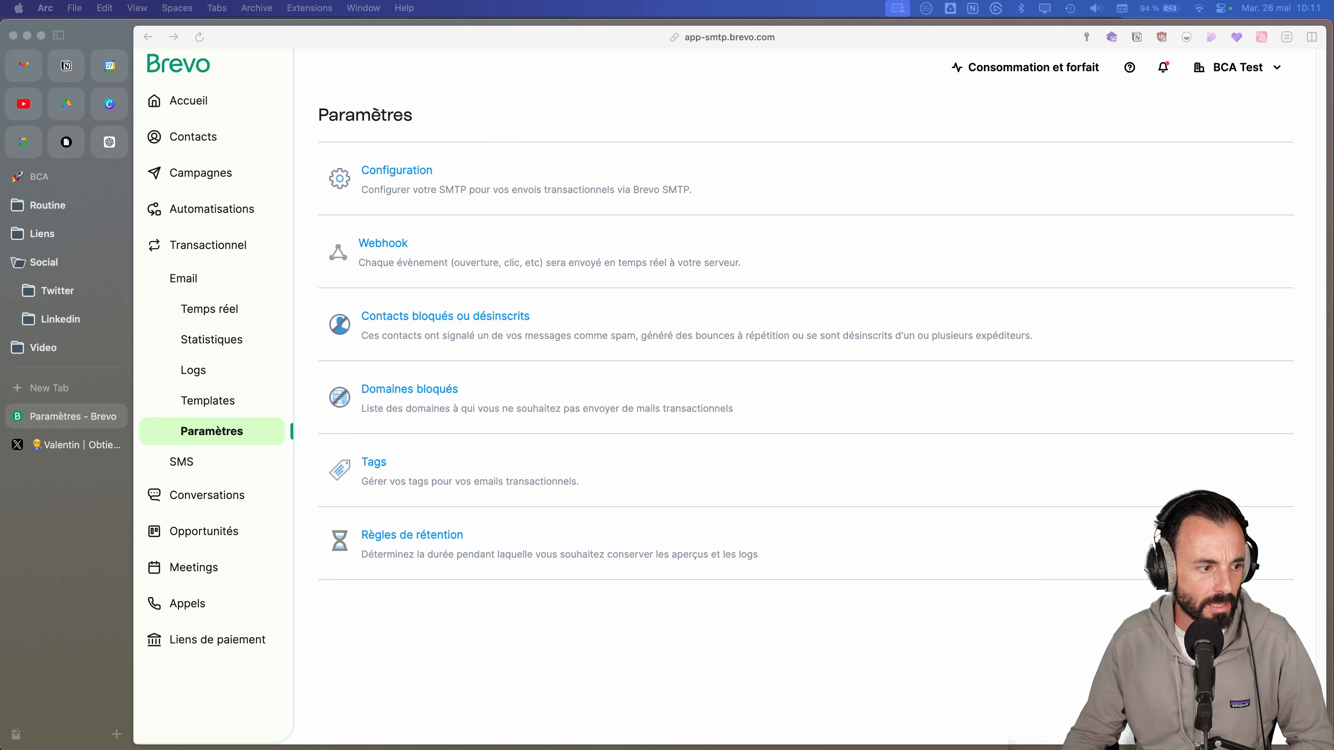
- Look at the email campaign creation form and the sales opportunities page, and return to the home dashboard
left_click(188, 101)
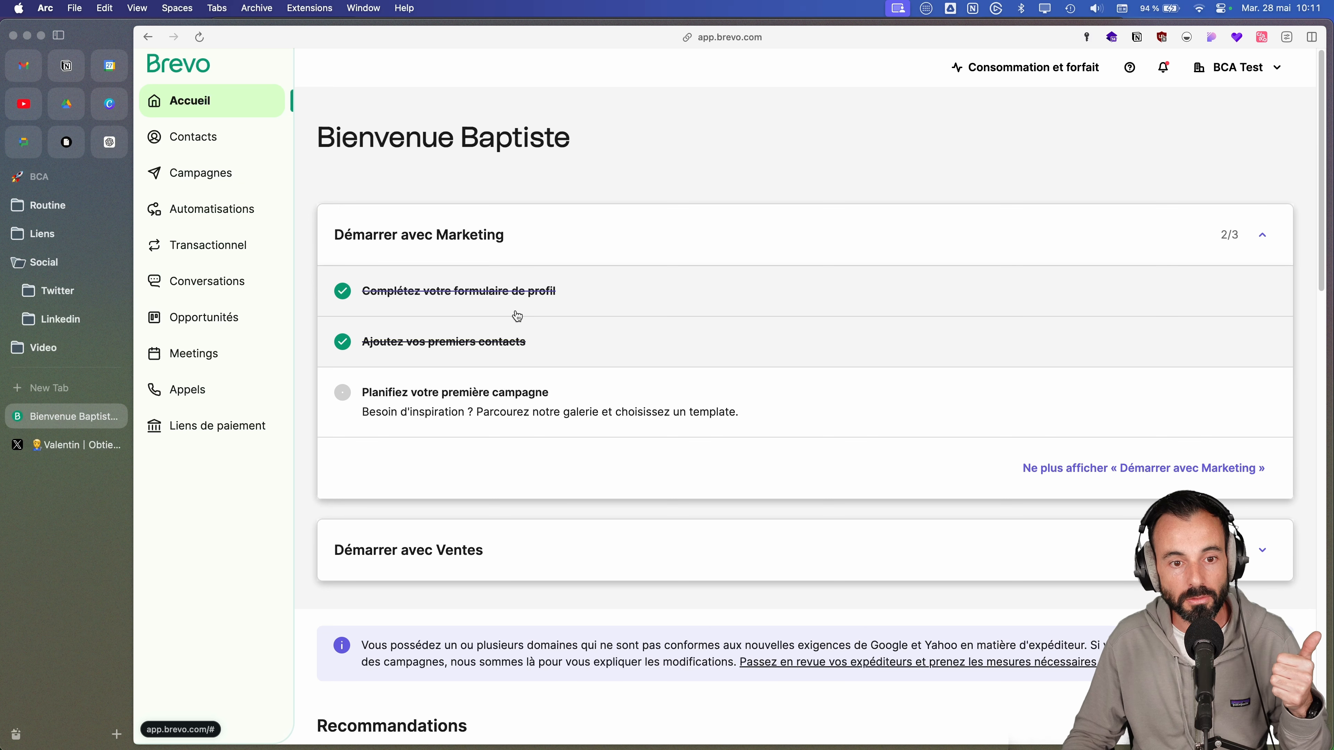
left_click(523, 413)
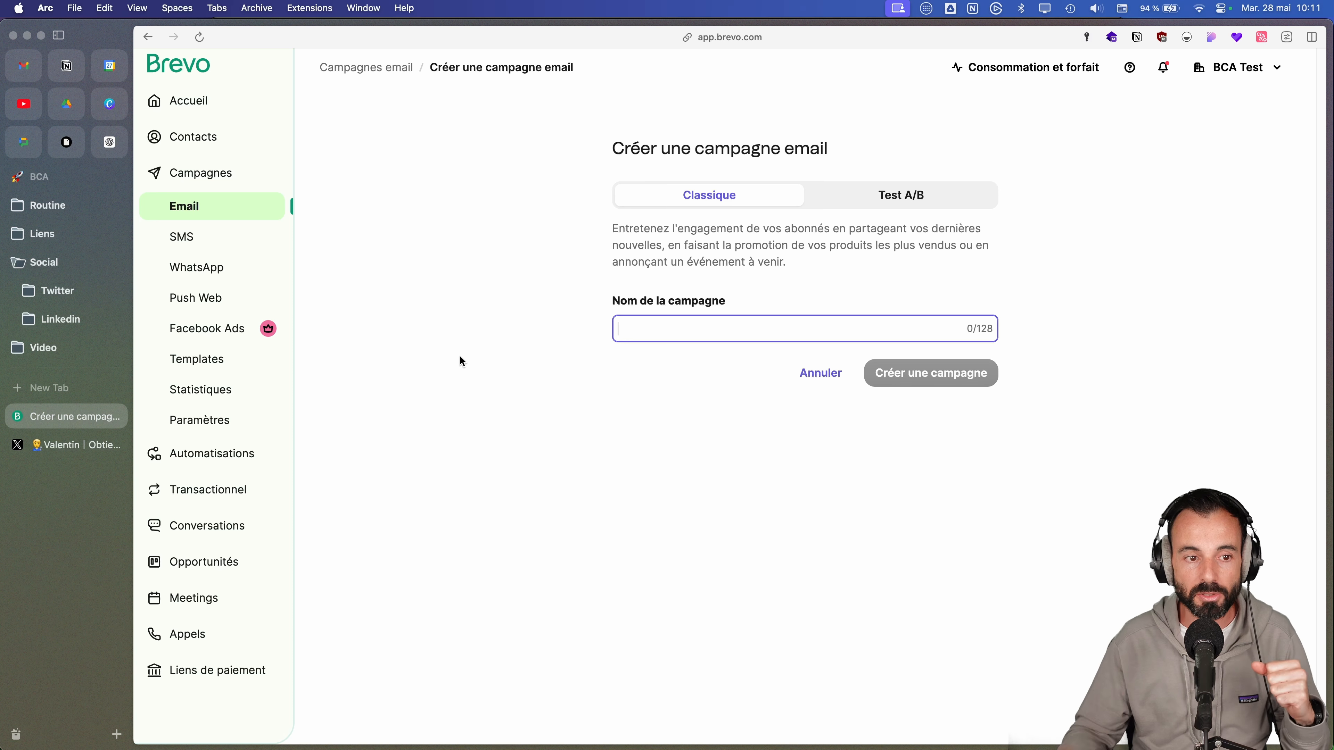
left_click(195, 573)
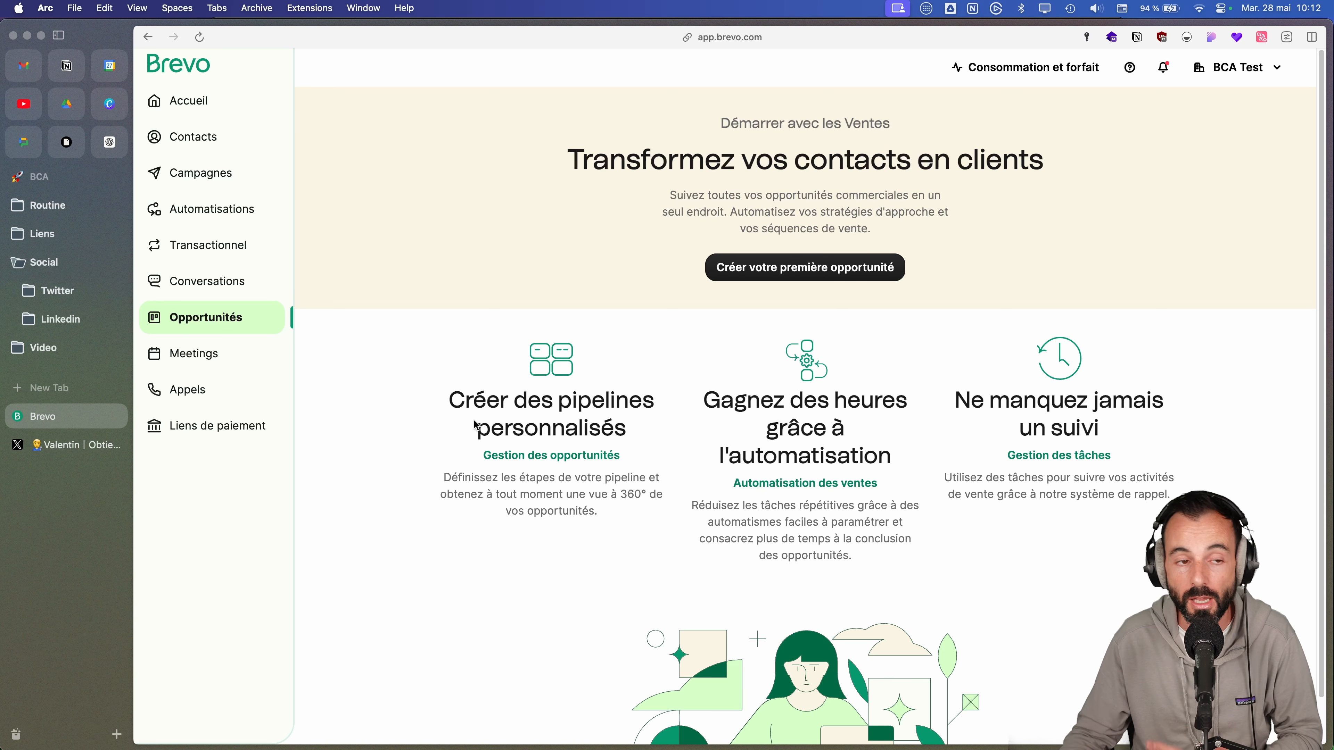
left_click(209, 105)
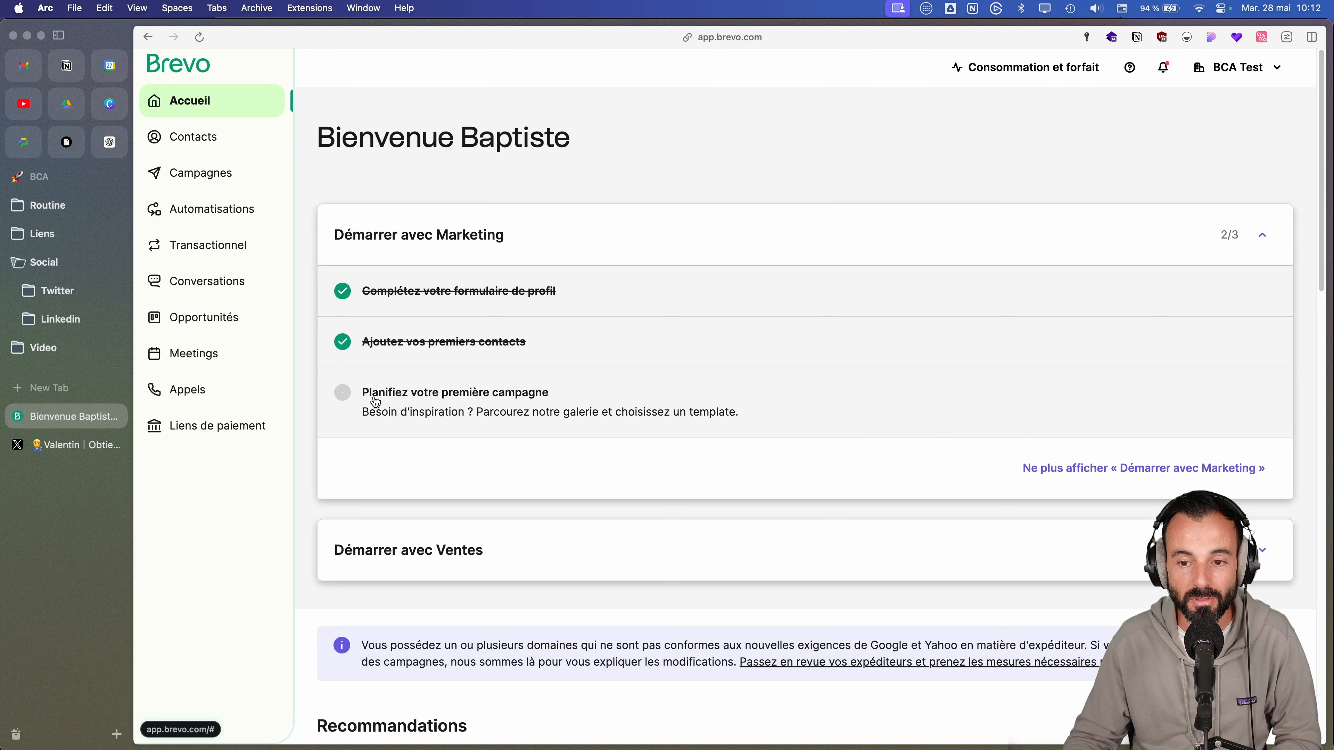
- Expand the "Démarrer avec Ventes" checklist and review the home dashboard's recommendations, contacts, recent campaigns and sales activities
scroll(379, 401, "down", 4)
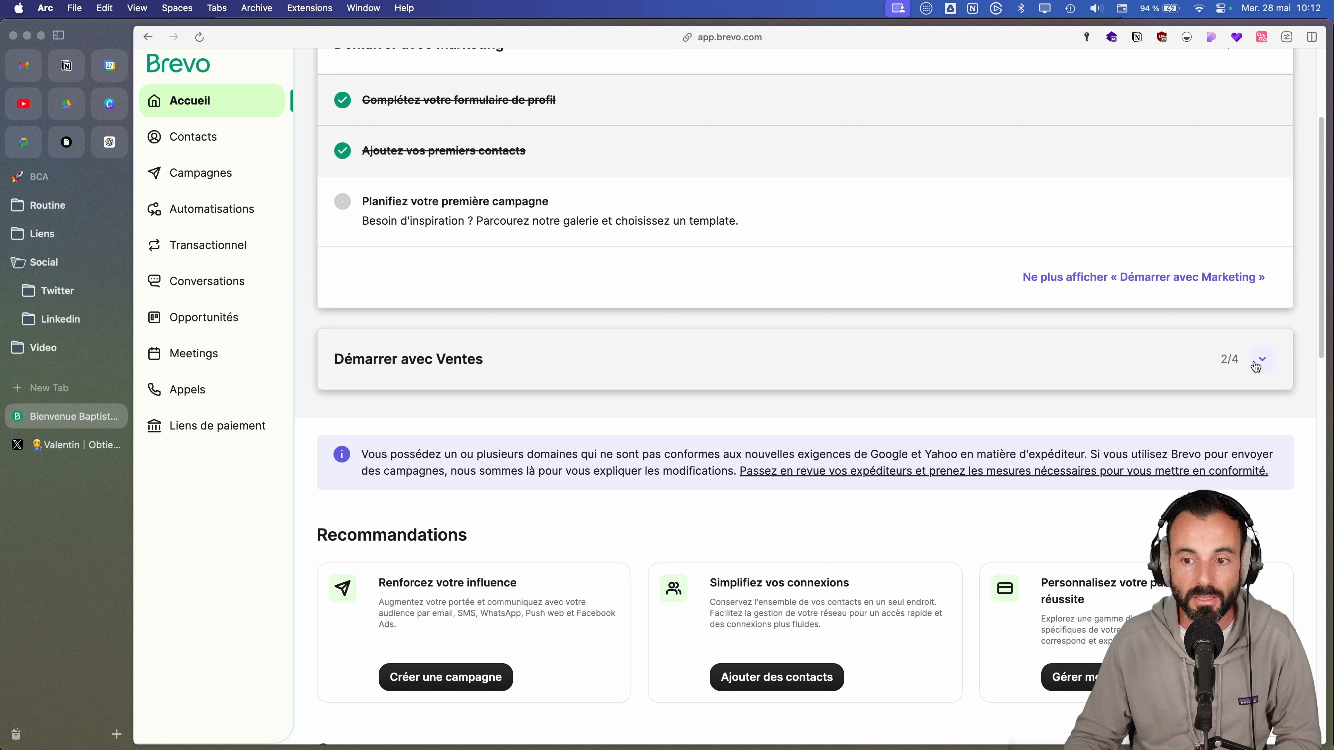
left_click(1257, 366)
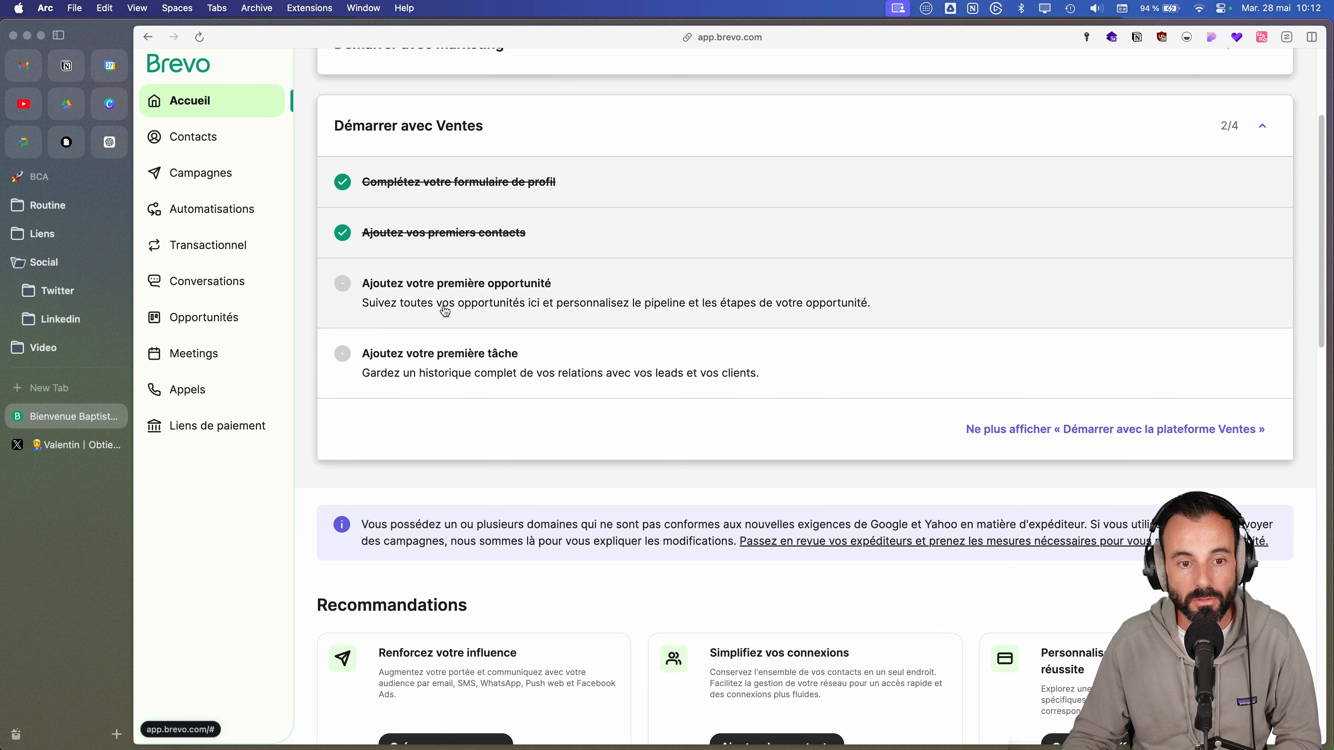
scroll(456, 389, "down", 6)
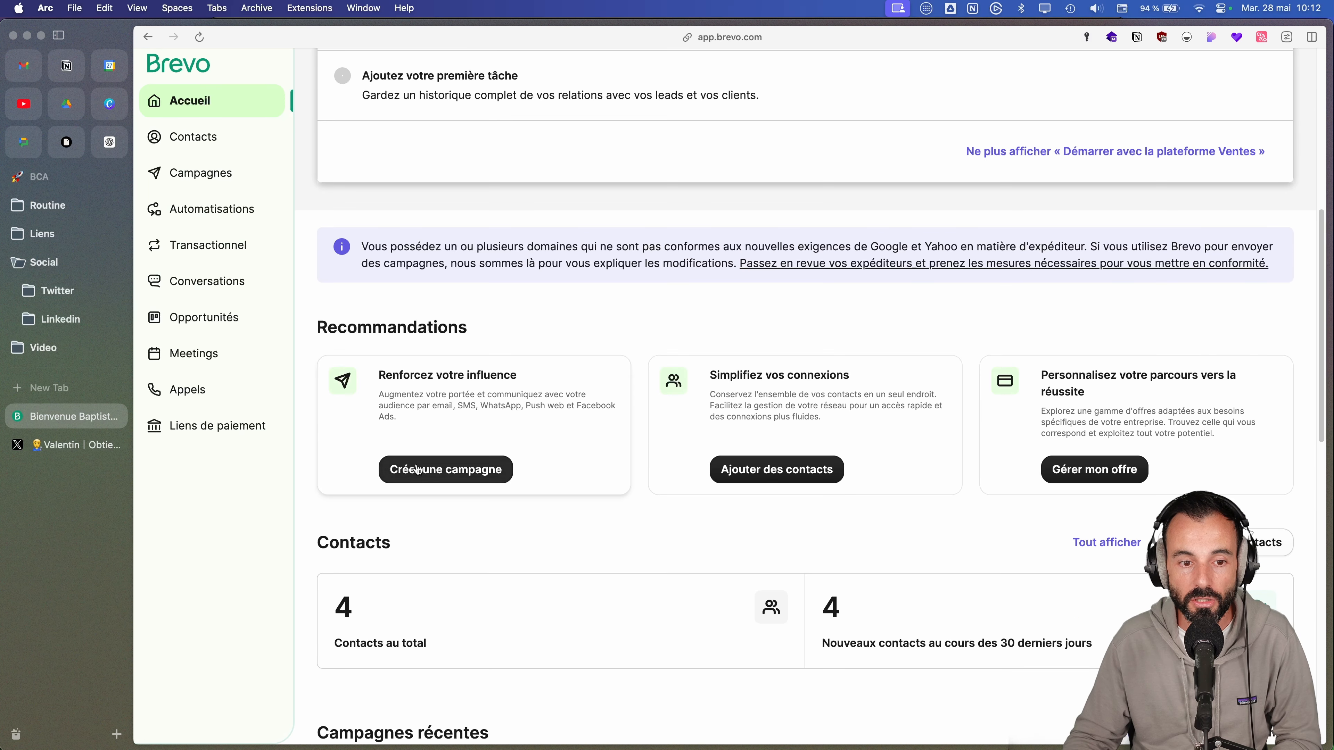
scroll(418, 470, "down", 8)
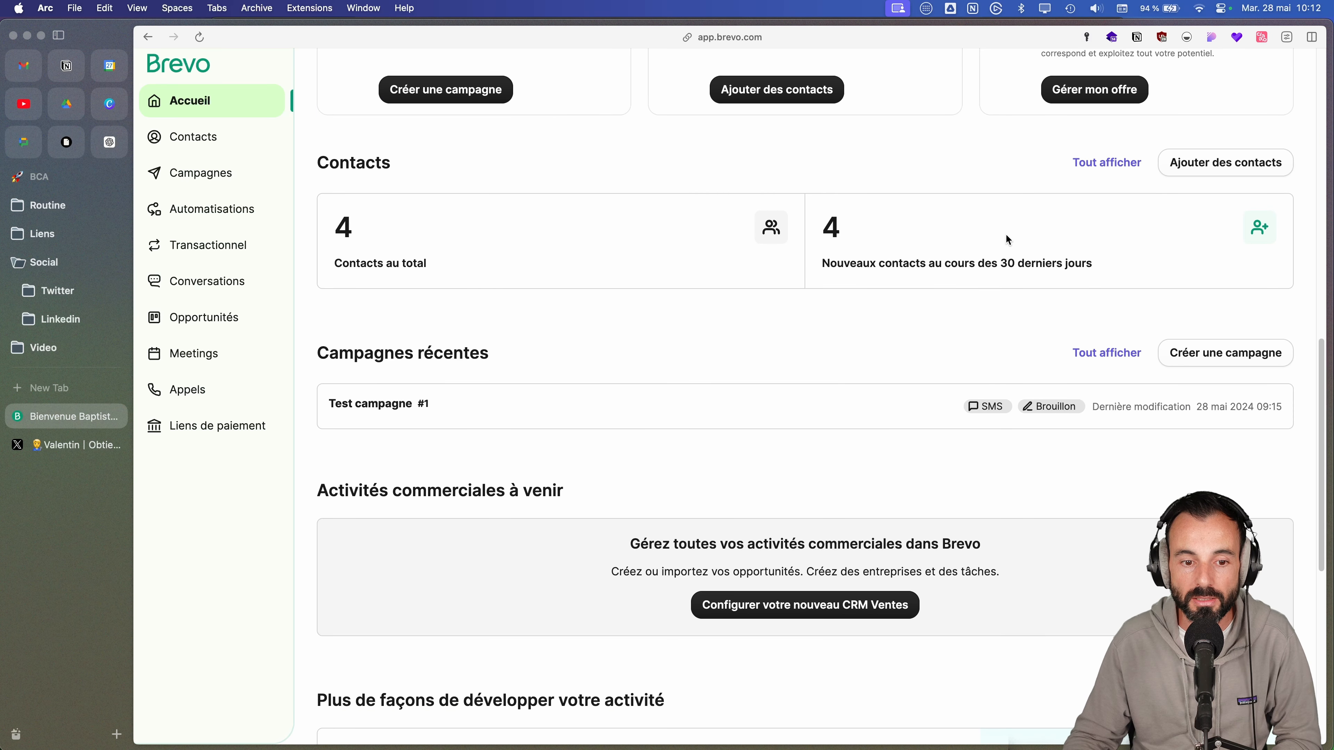
scroll(1008, 239, "down", 4)
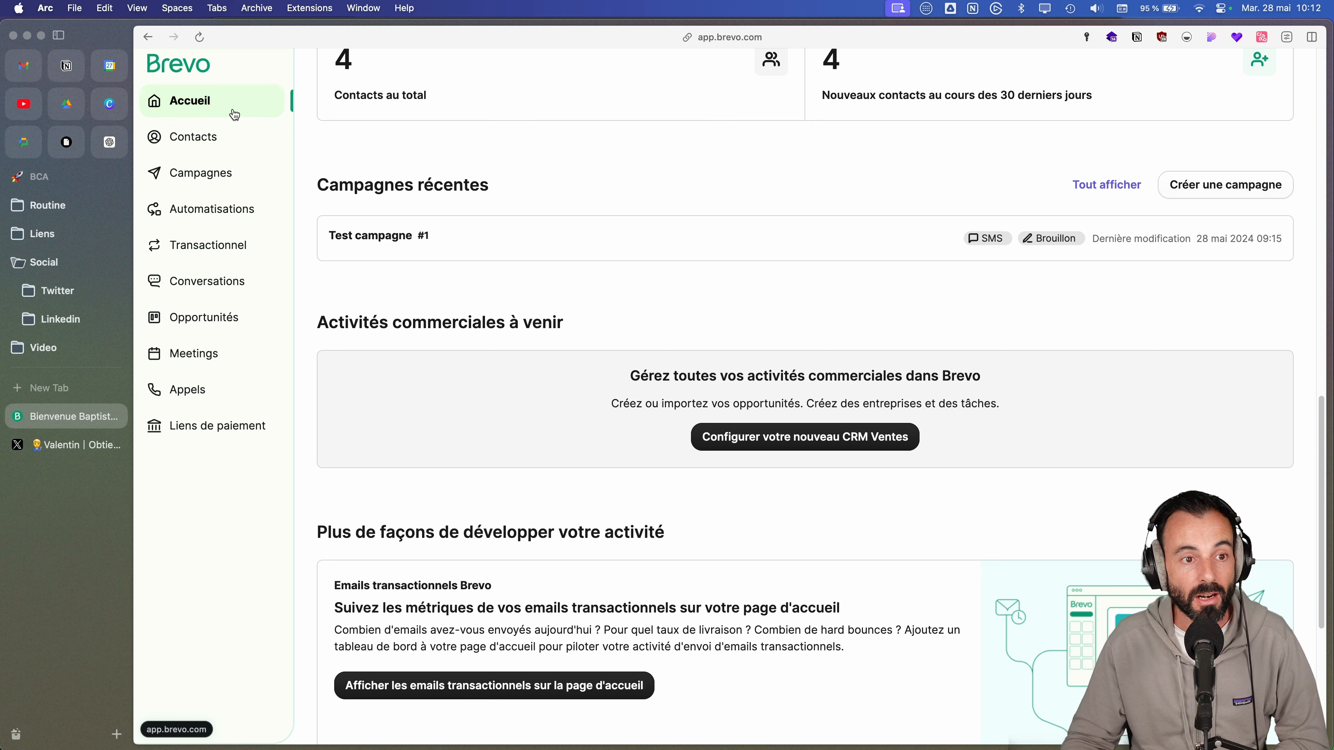
scroll(679, 355, "down", 5)
scroll(676, 354, "up", 10)
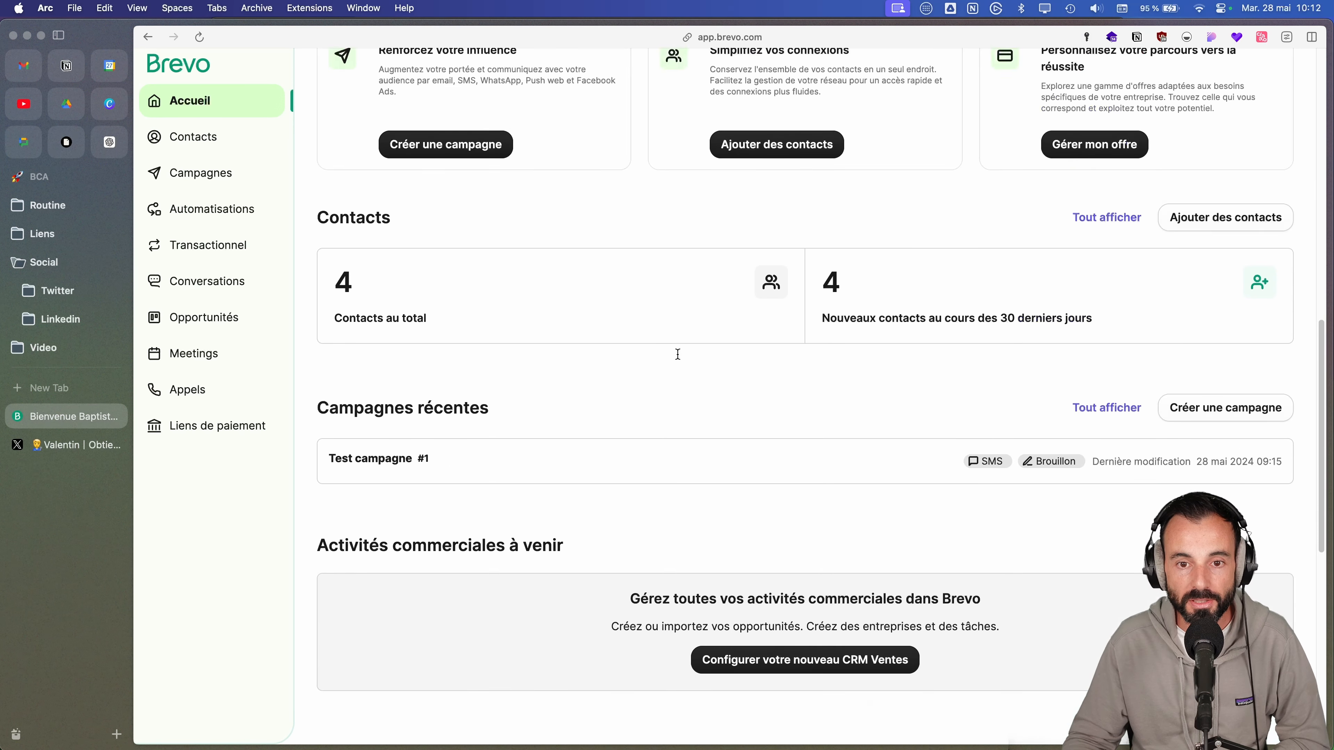
scroll(644, 324, "up", 10)
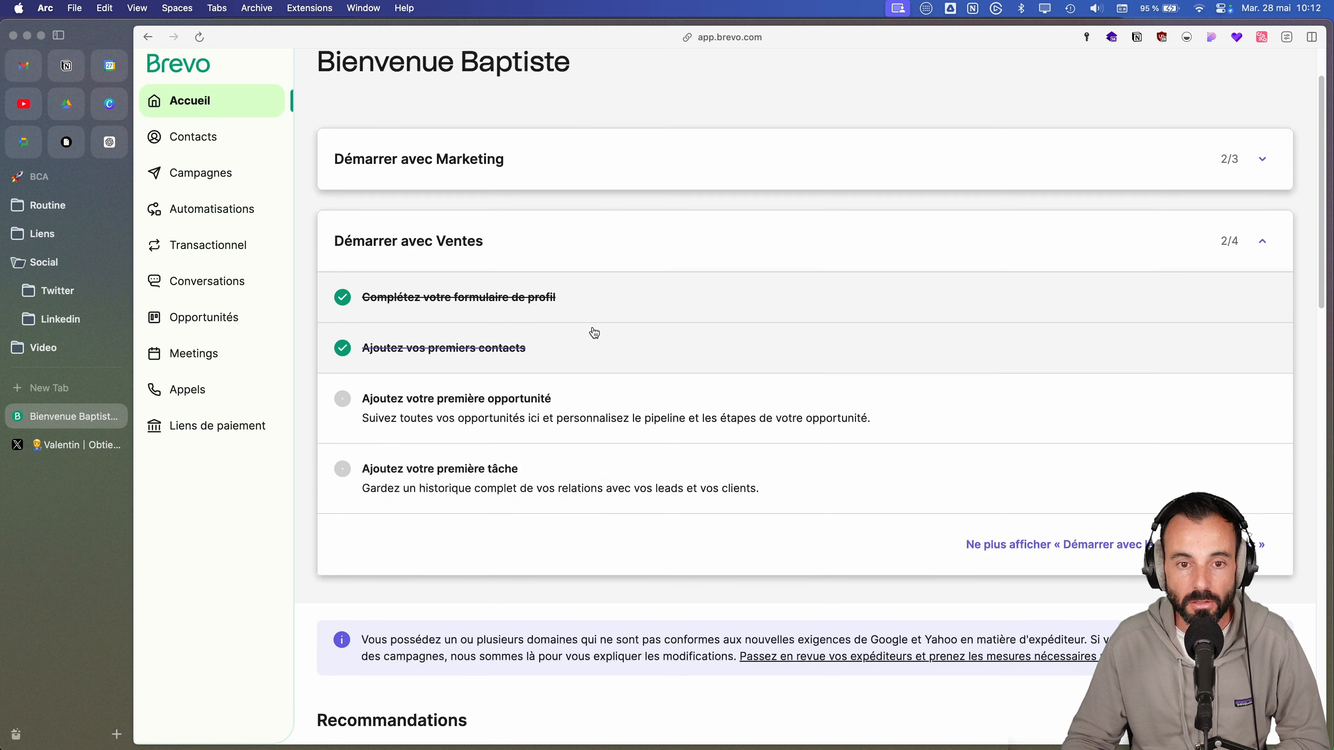
scroll(594, 333, "up", 2)
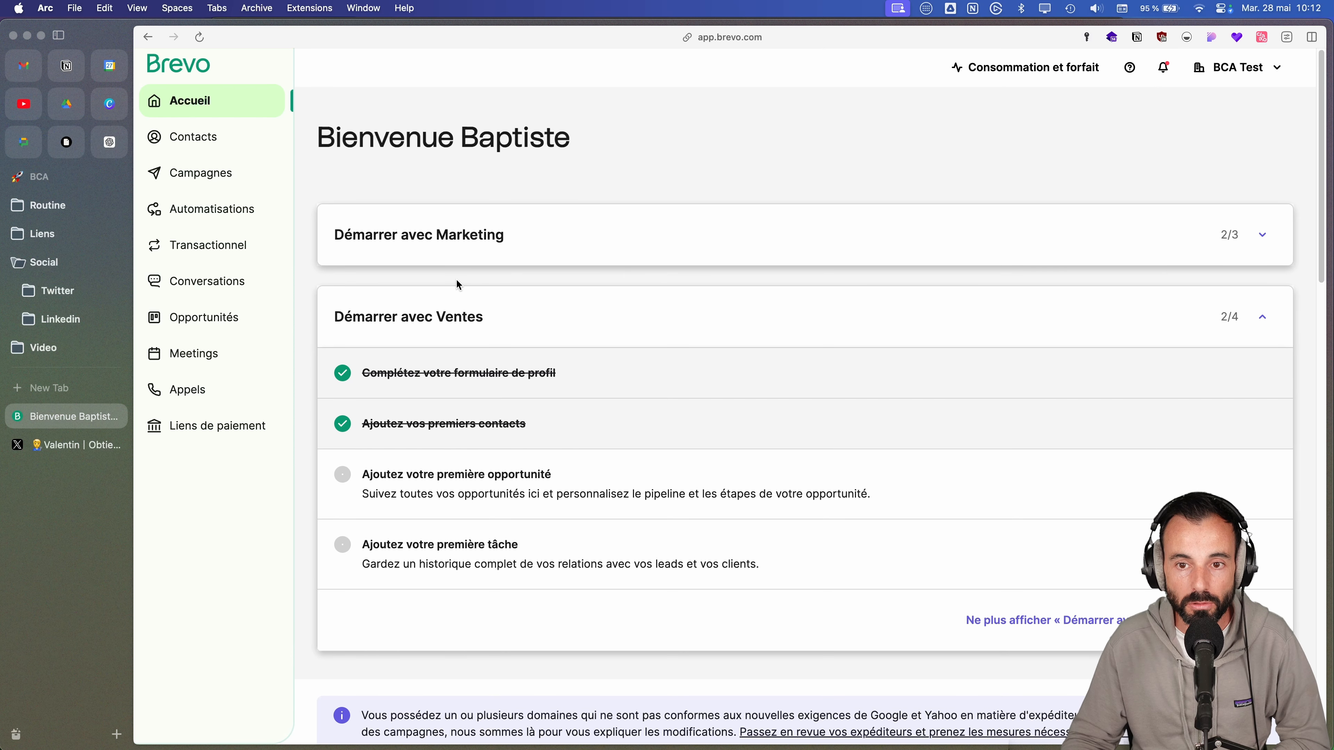
- Open the contacts database and bring up the options for importing contacts in bulk
left_click(212, 145)
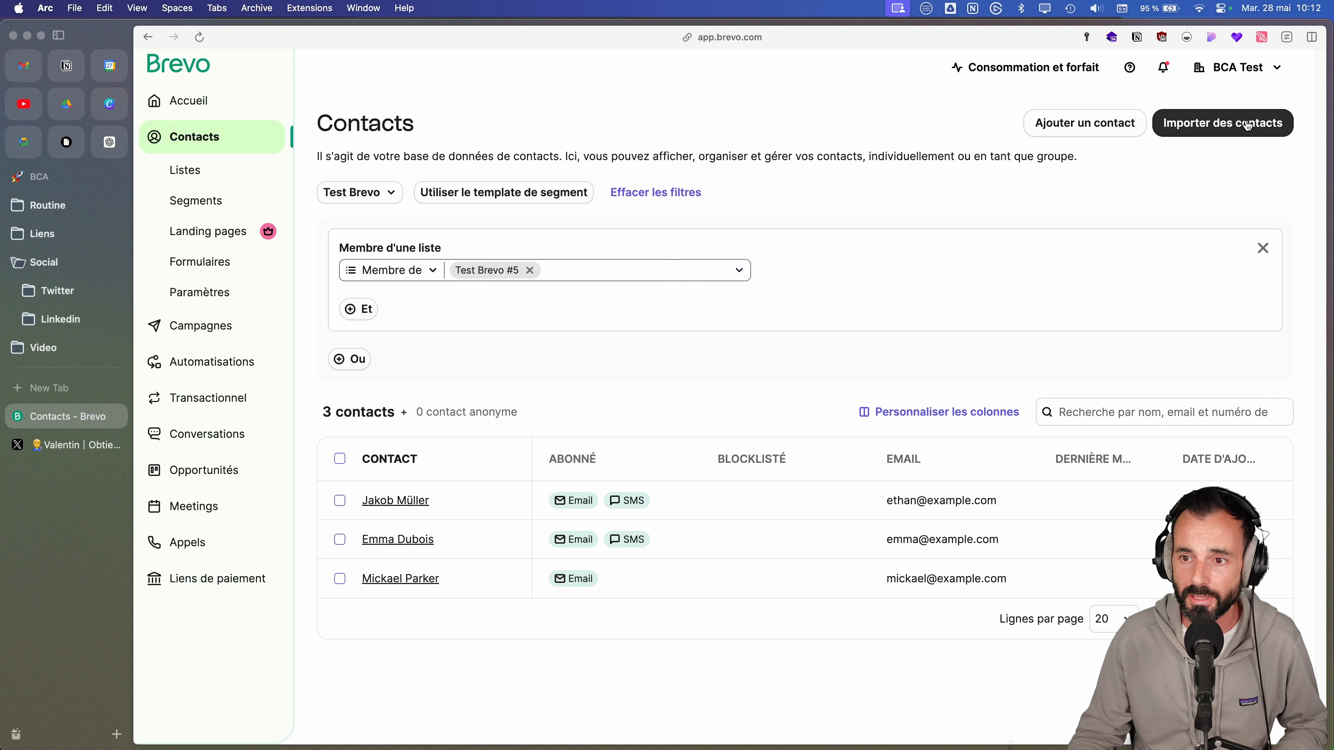
left_click(1078, 124)
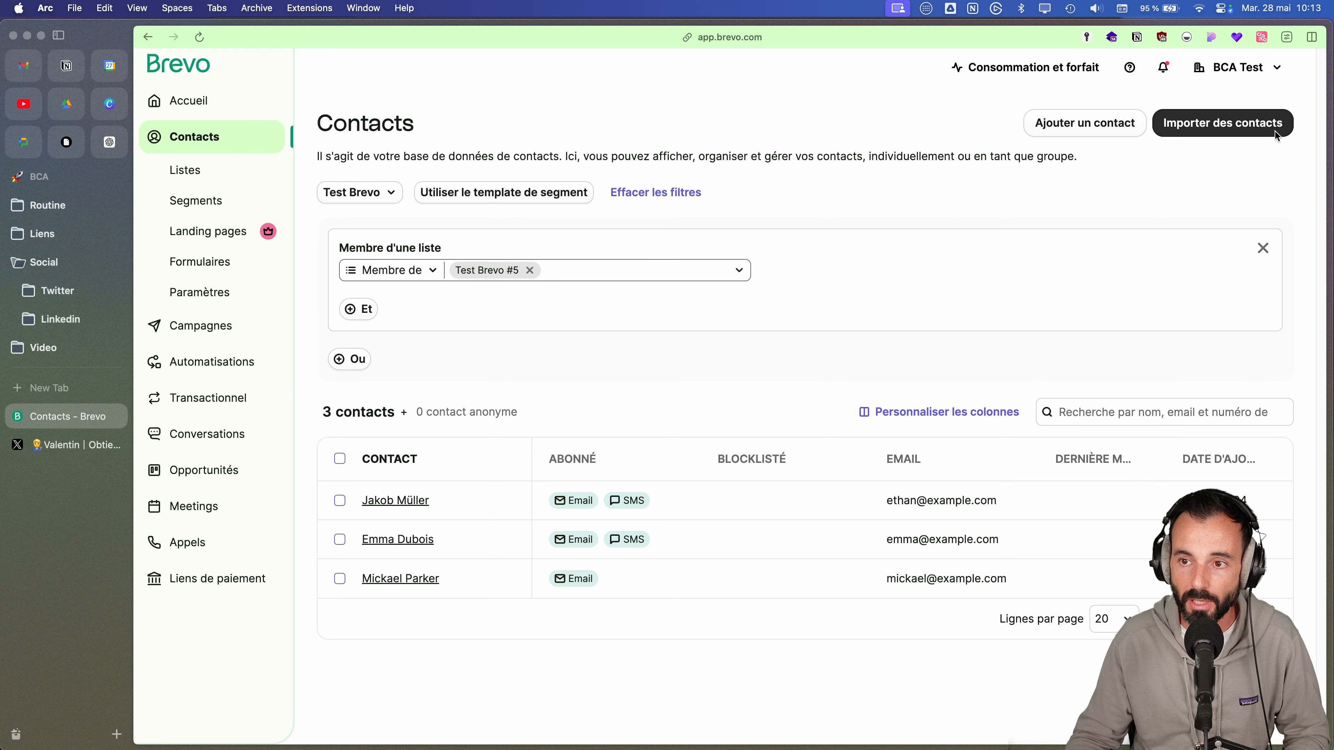
left_click(1221, 118)
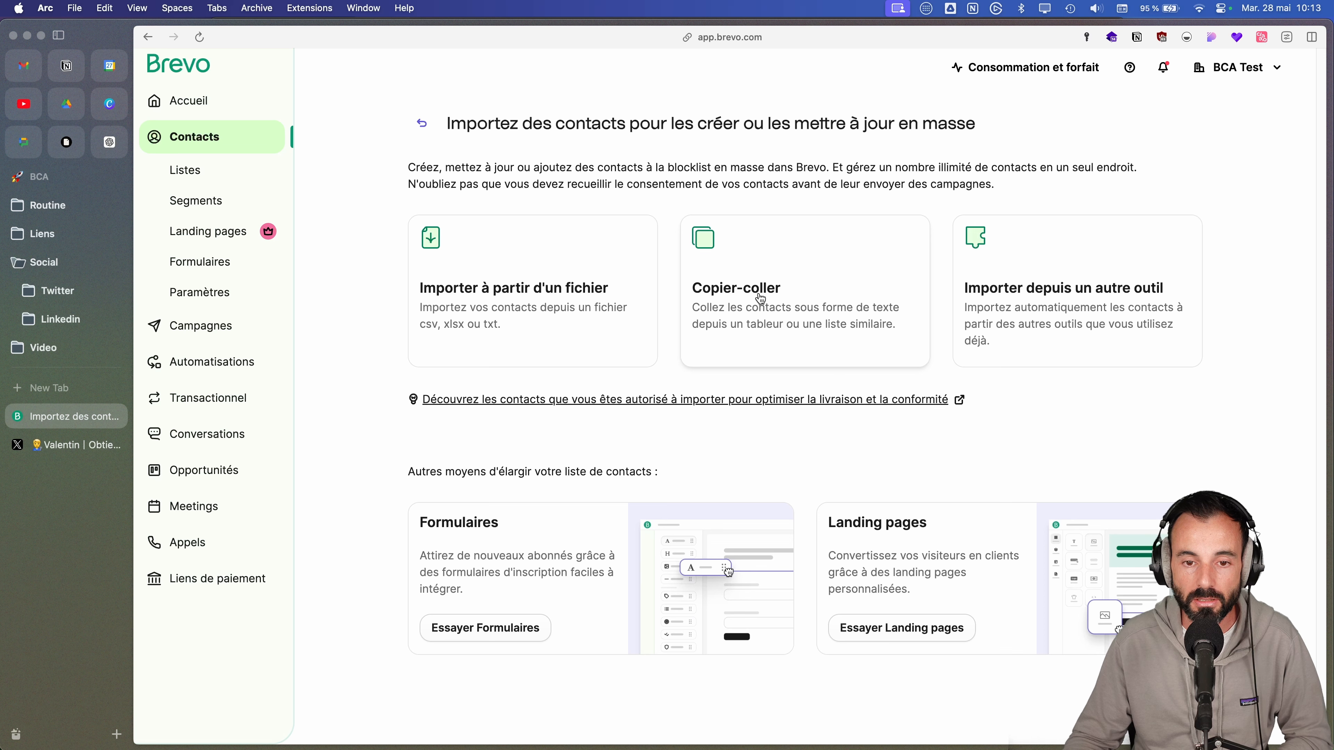
- Search the integrations for importing from another tool with "pipe", "hubs" and "monday", and return to the import options
left_click(1091, 292)
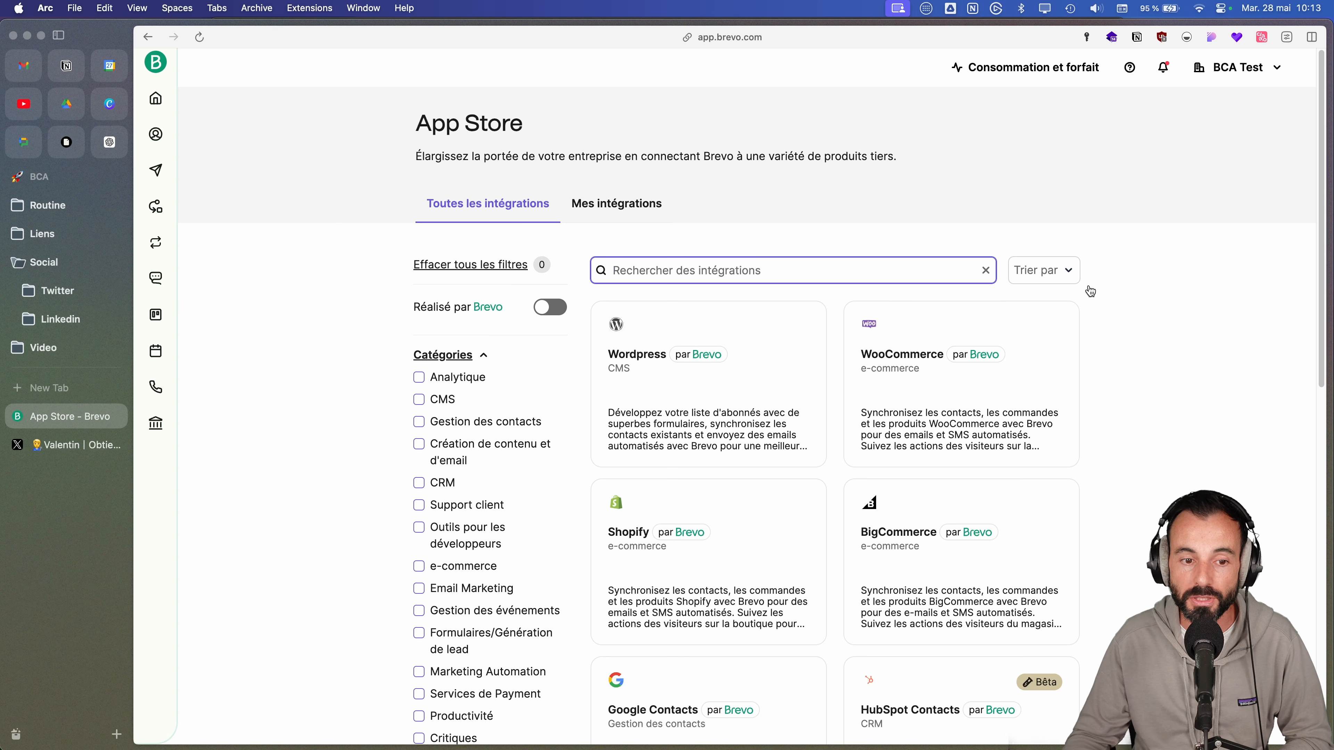
type("pipe")
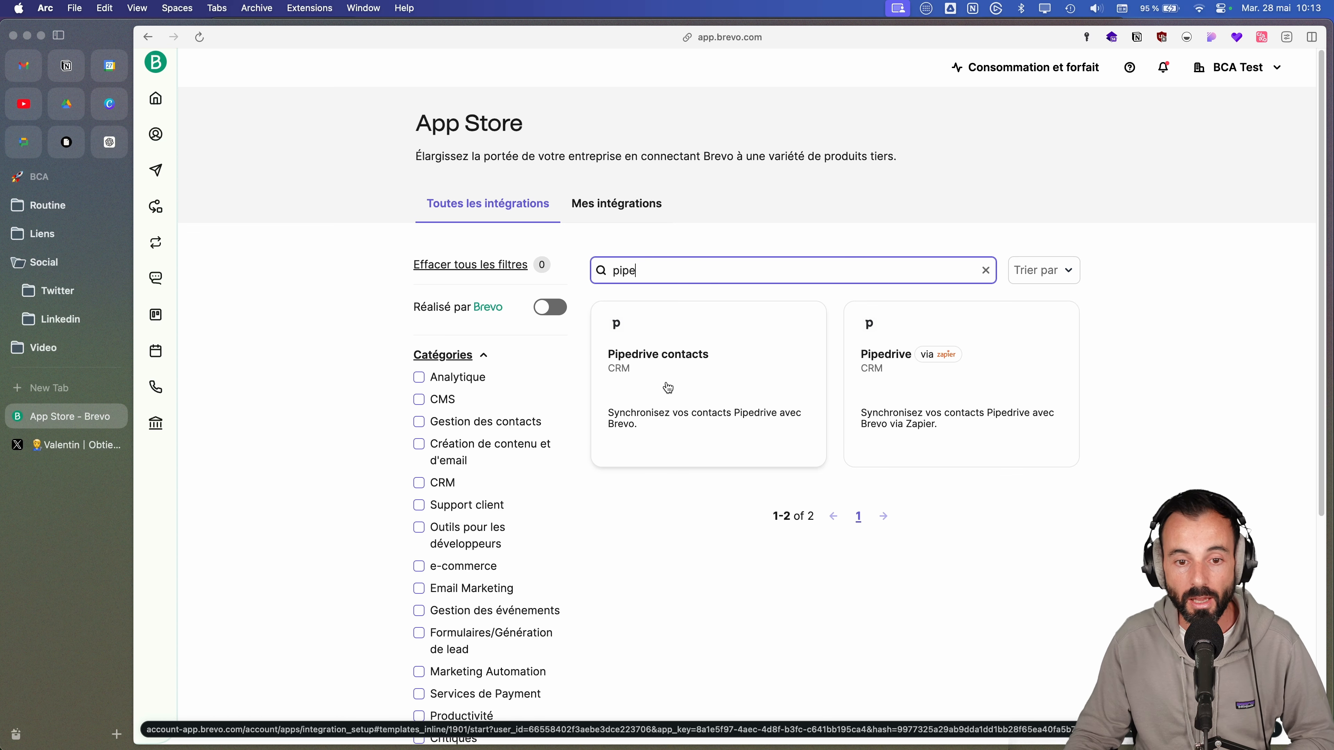
left_click(986, 270)
type("hubs")
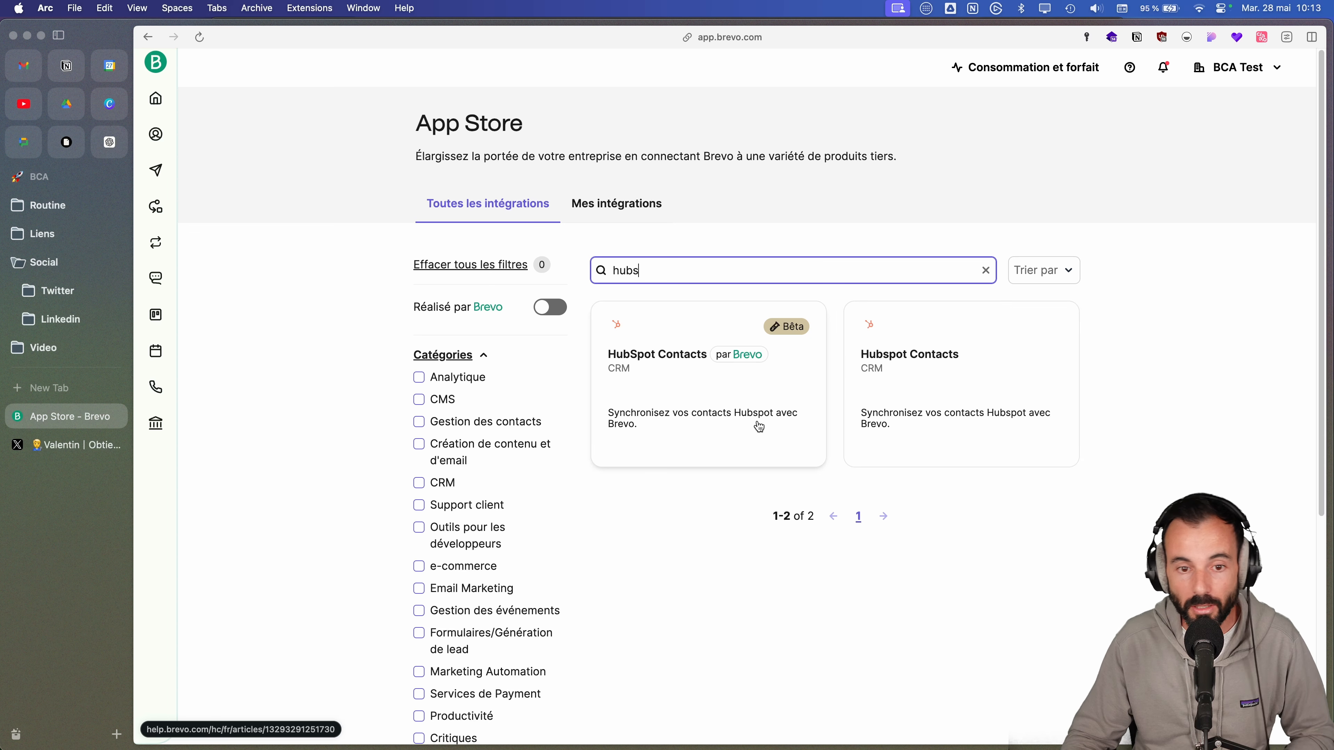
left_click(986, 270)
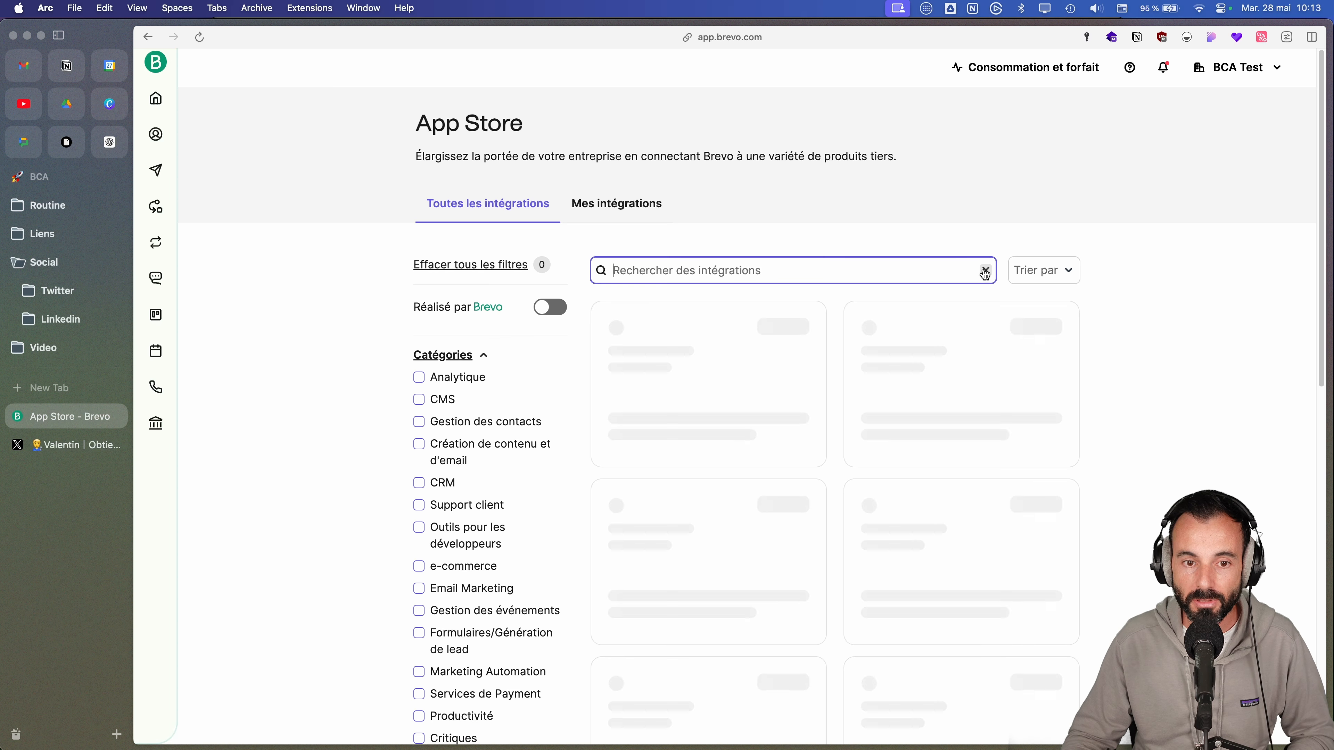
type("monday")
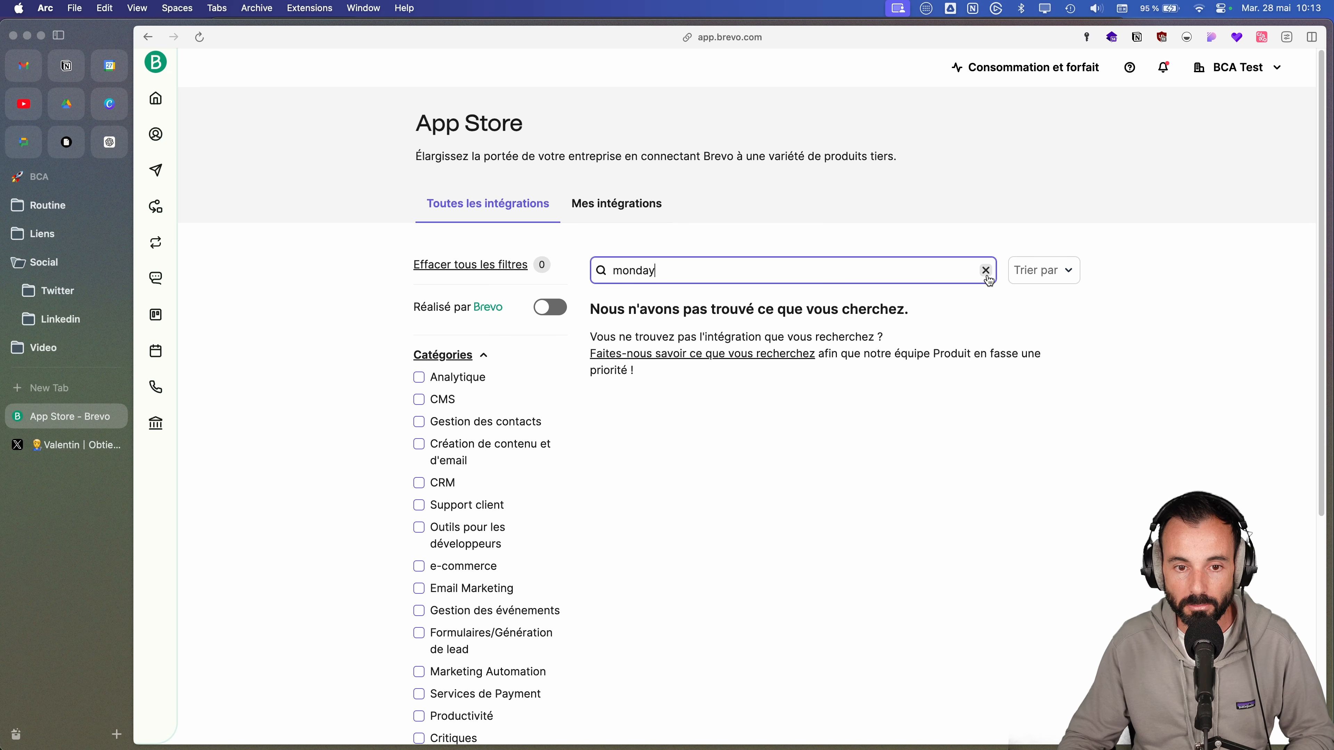
key("BackSpace")
key("BackSpace")
key("BackSpace")
key("BackSpace")
key("BackSpace")
key("BackSpace")
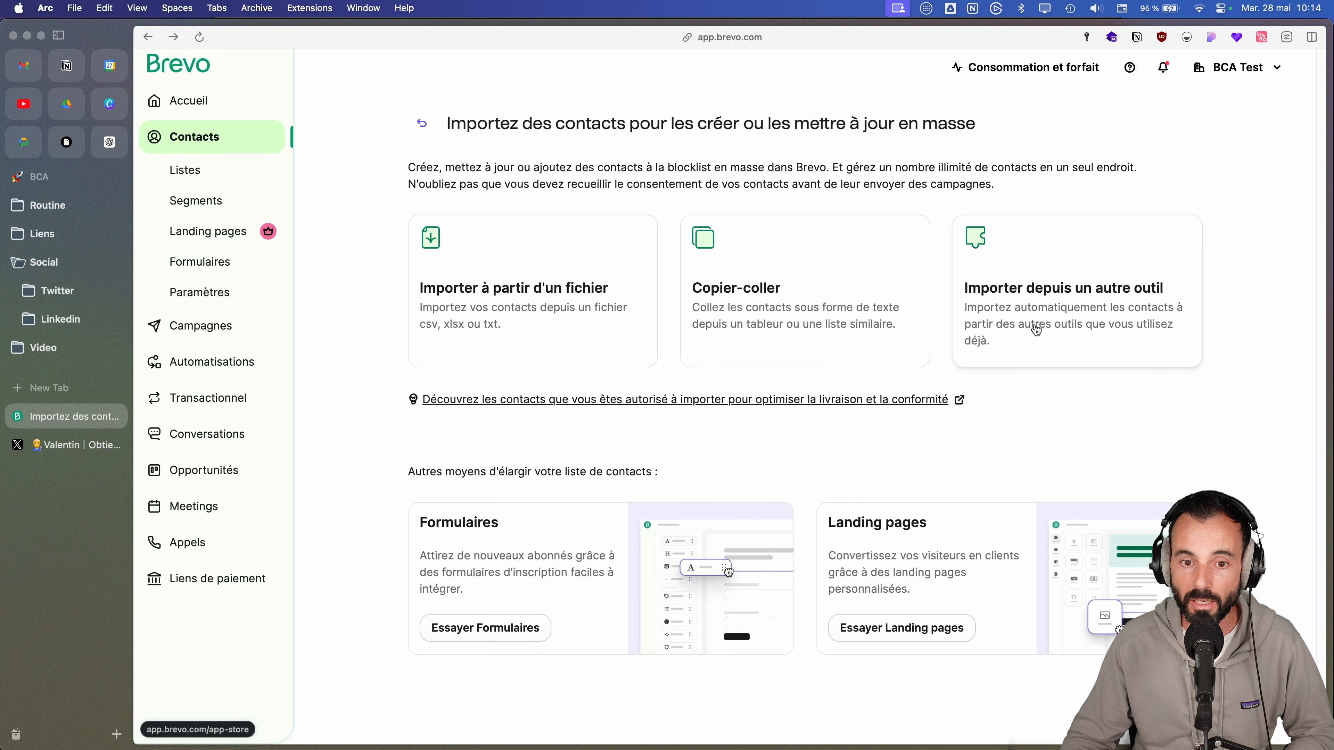
- Preview CSV_sample.csv from the Téléchargements folder, and upload and confirm it as the contact import file
left_click(536, 280)
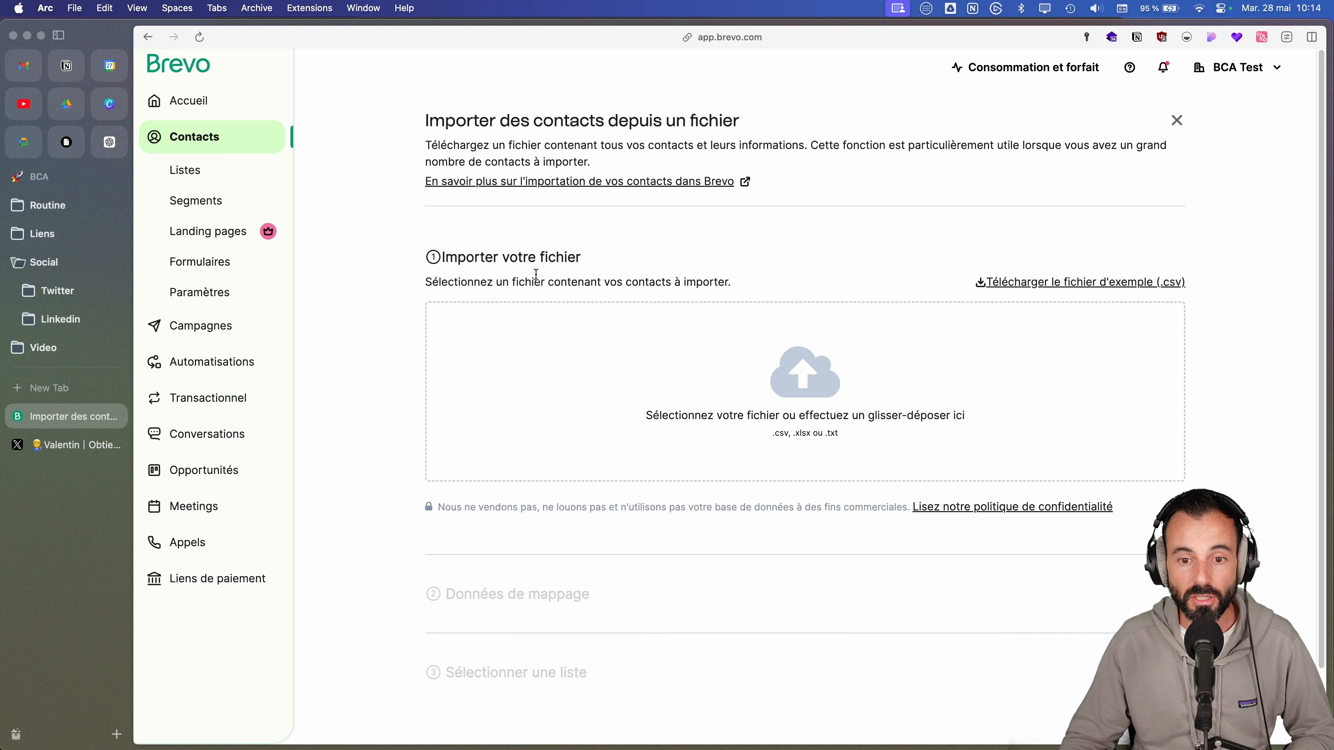
left_click(755, 384)
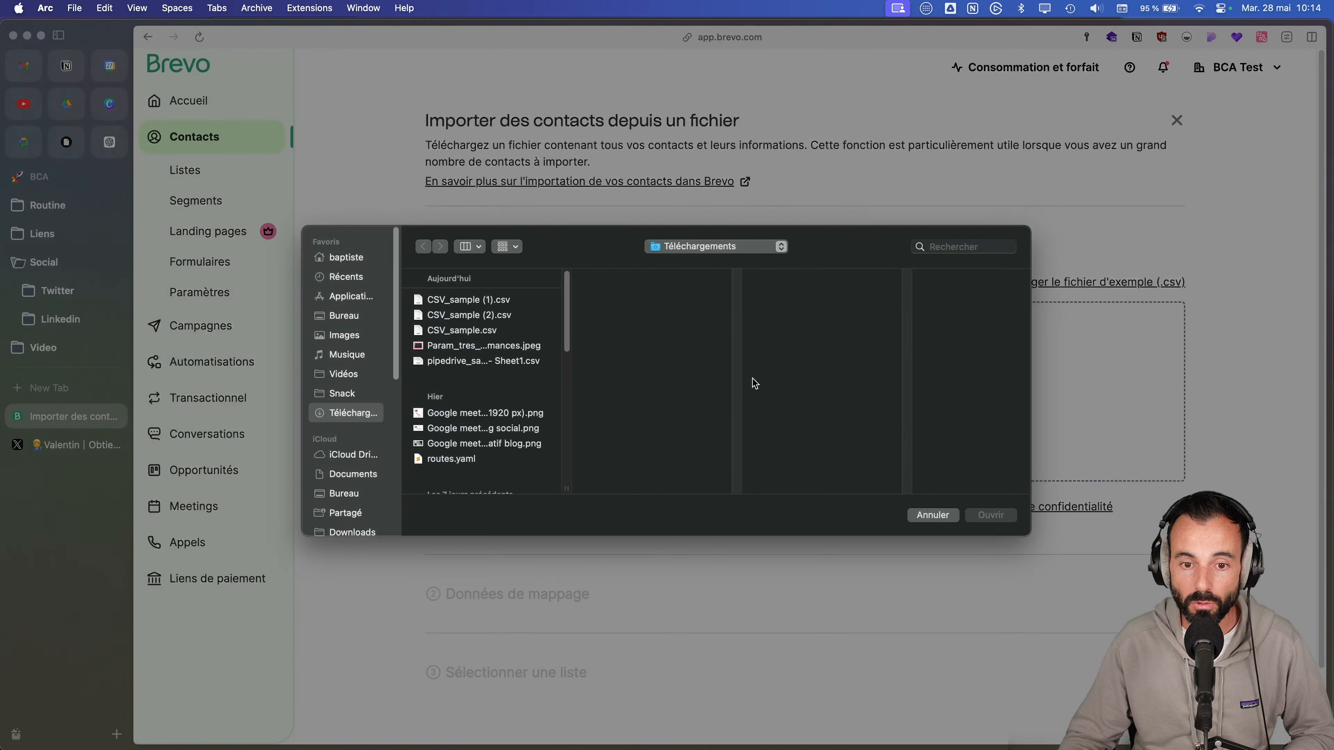
left_click(441, 333)
key("space")
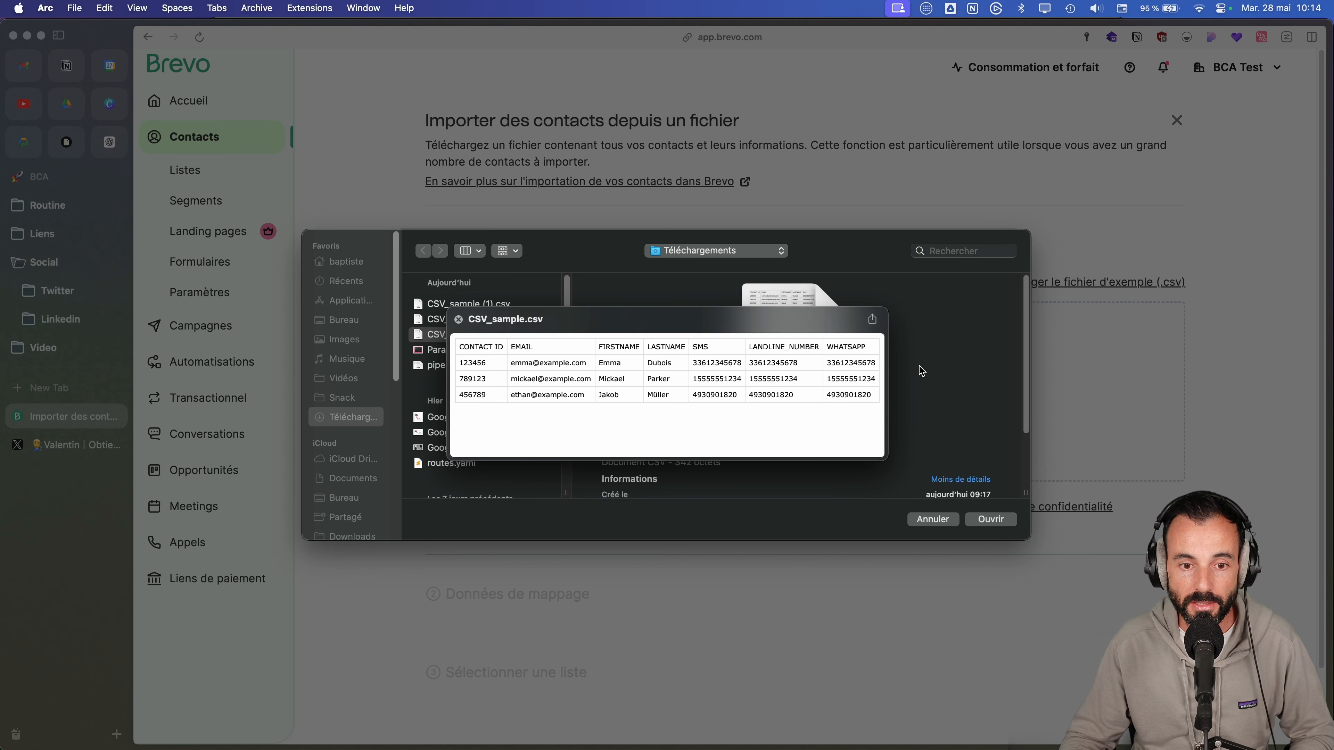
key("space")
left_click(1001, 518)
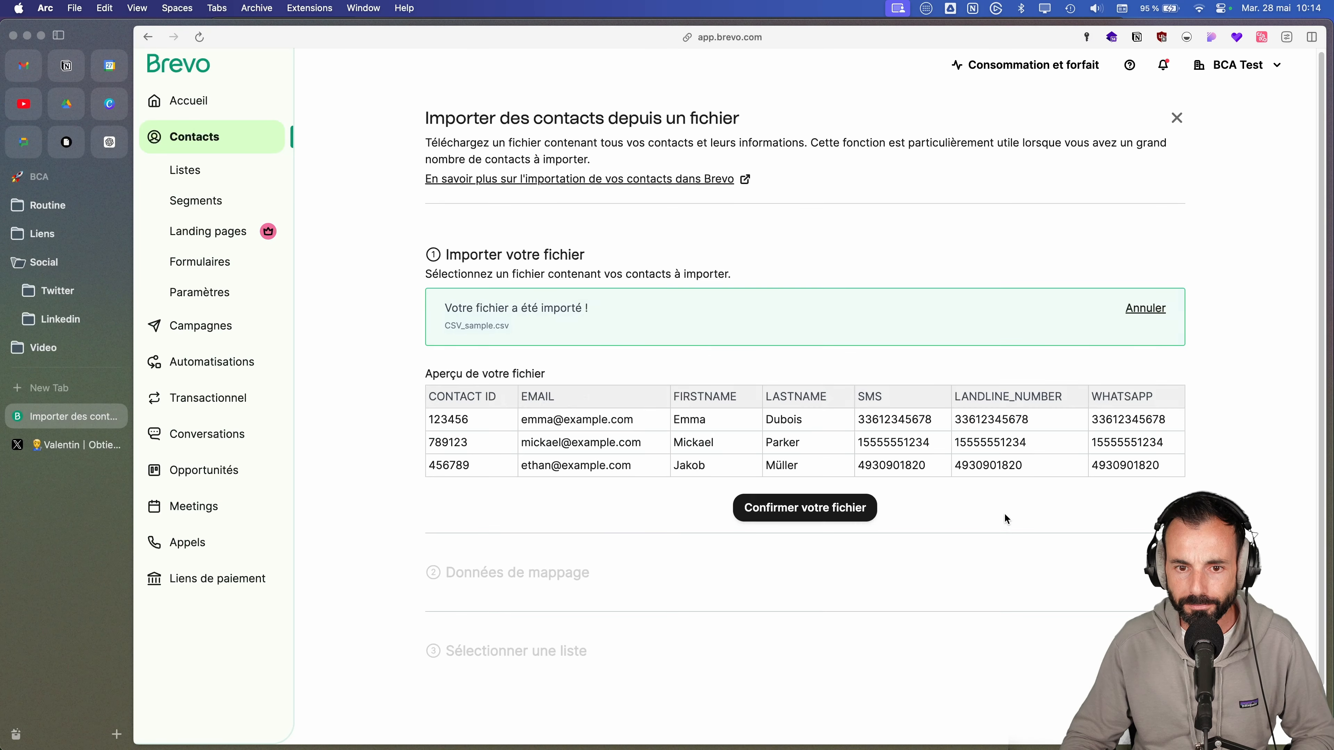
scroll(1004, 513, "down", 3)
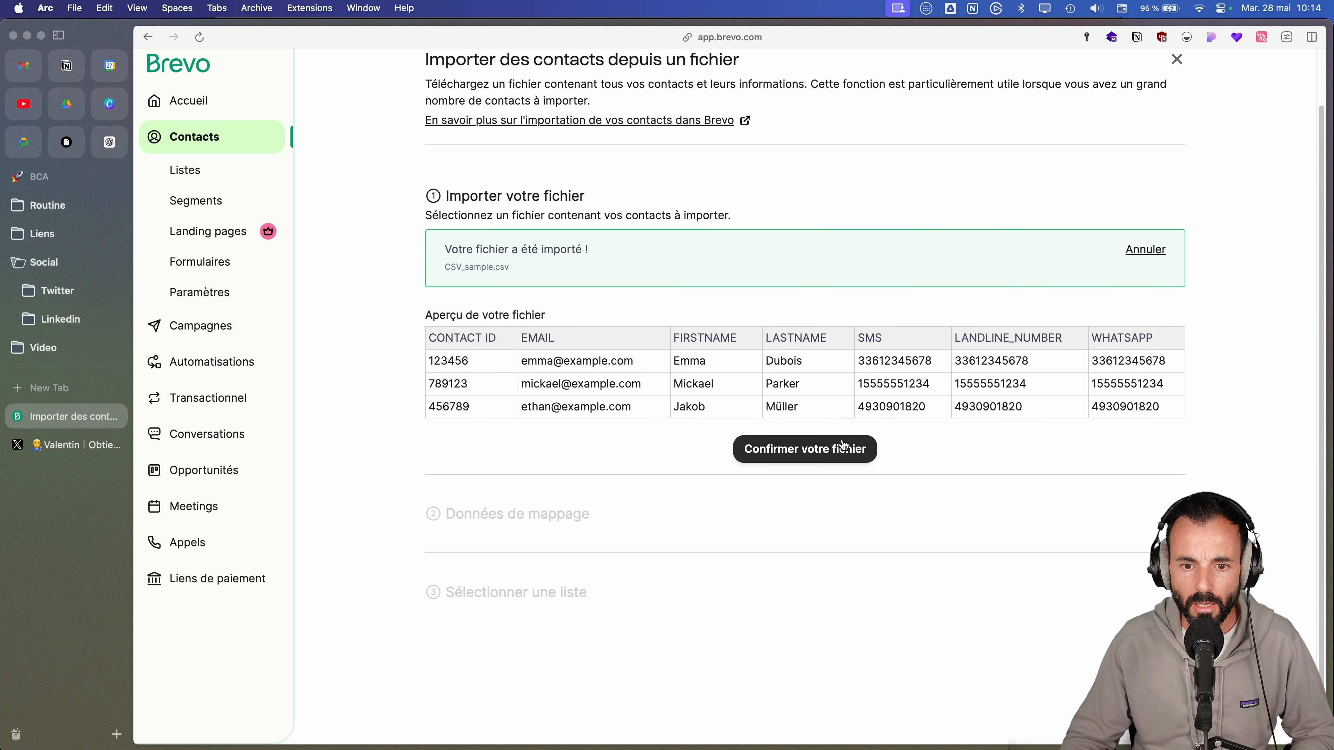
left_click(874, 448)
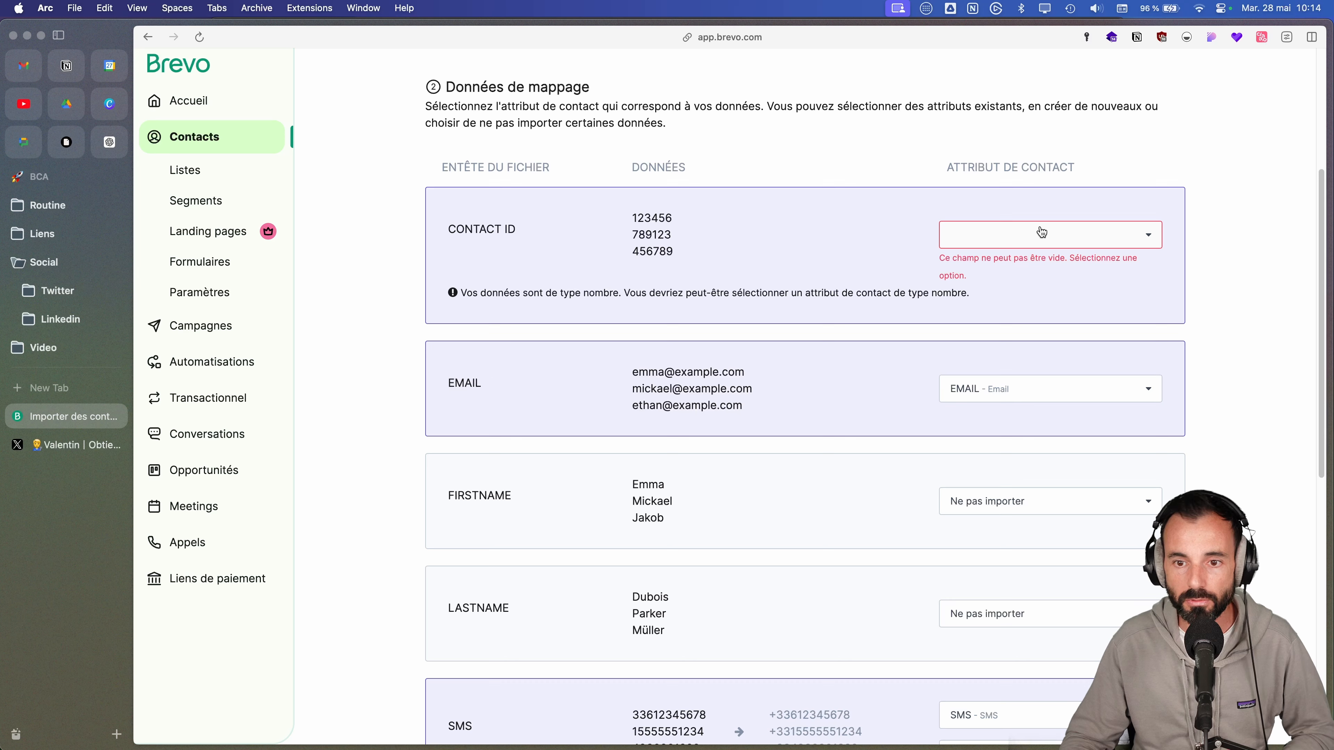
- Map the FIRSTNAME column to the PRENOM attribute and the LASTNAME column to NOM
scroll(1025, 368, "down", 5)
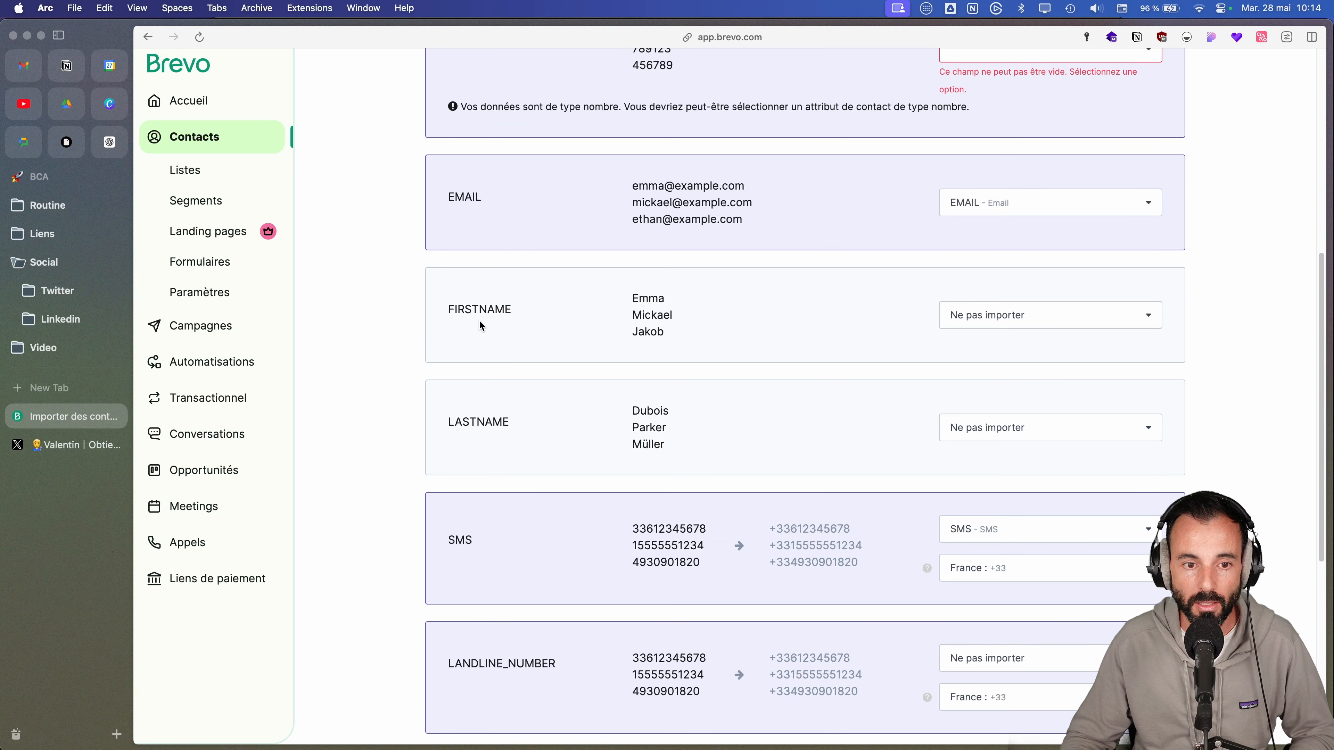
left_click_drag(447, 310, 541, 311)
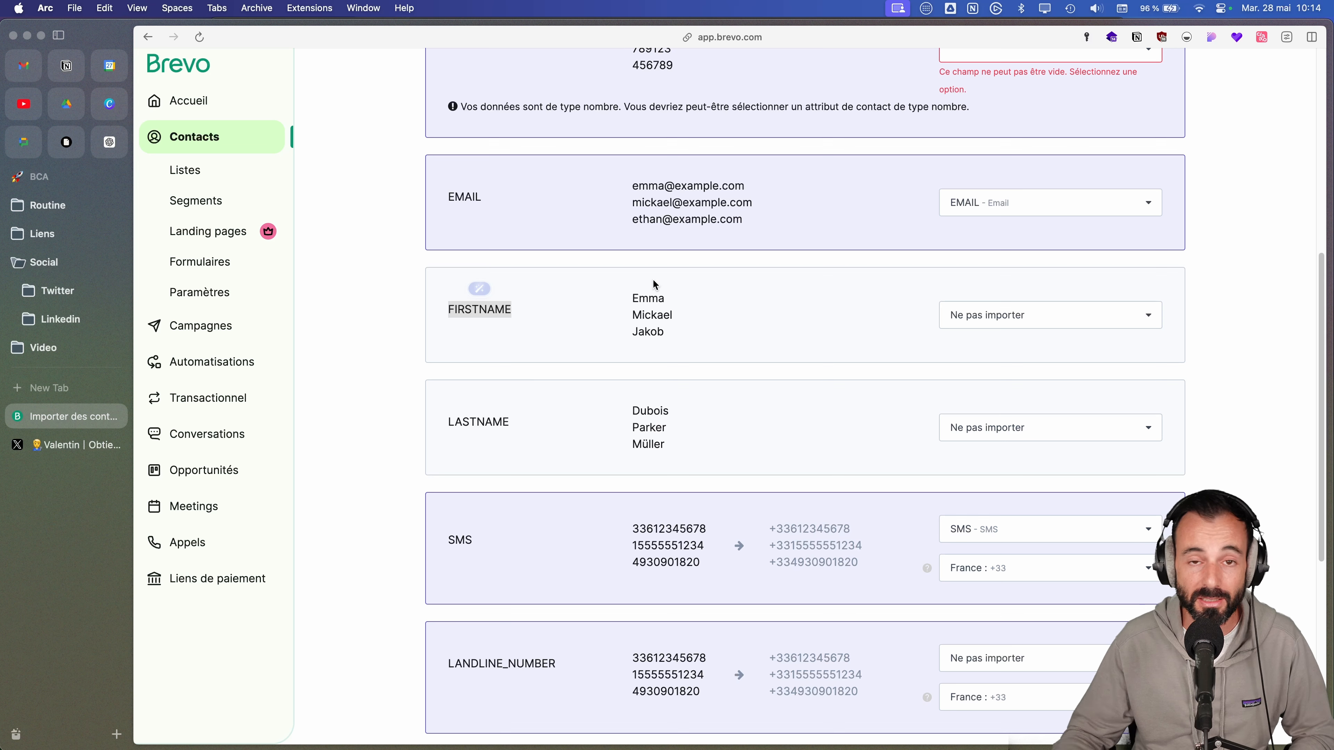
left_click(961, 316)
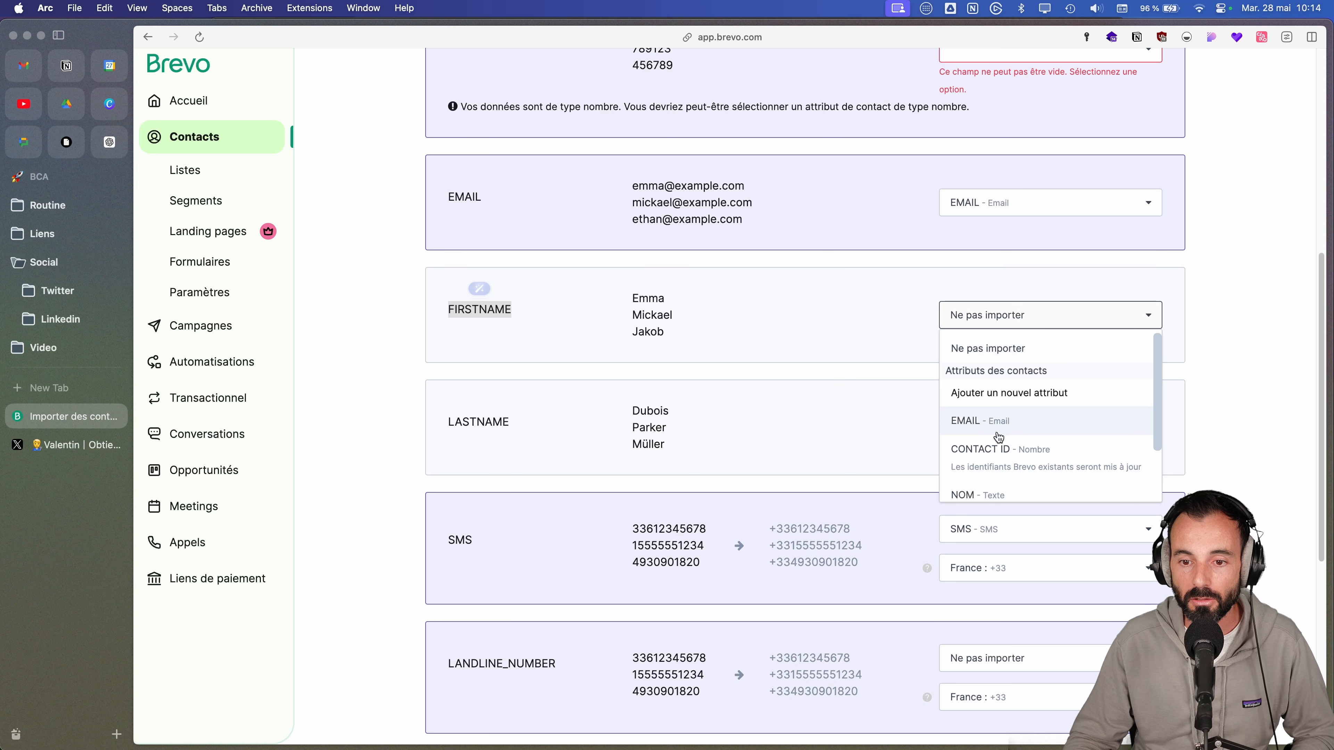
scroll(1001, 444, "down", 2)
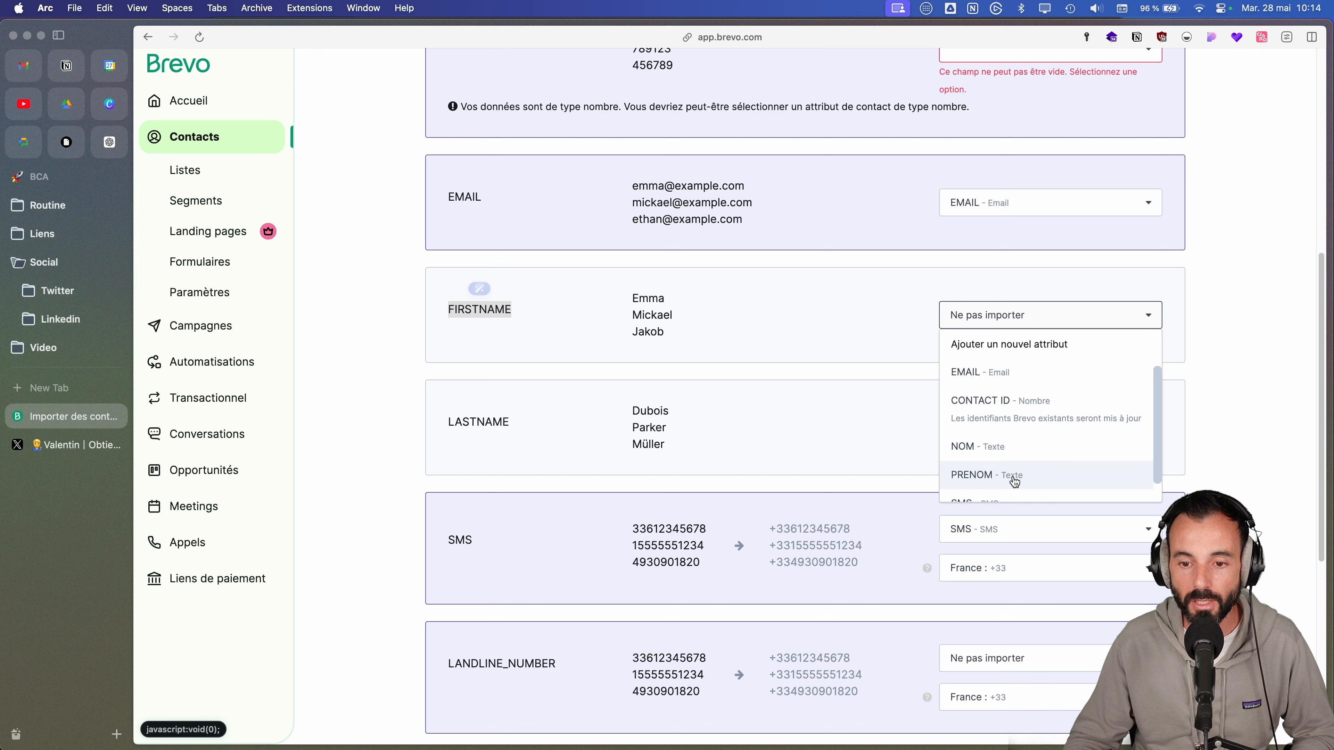
left_click(1011, 473)
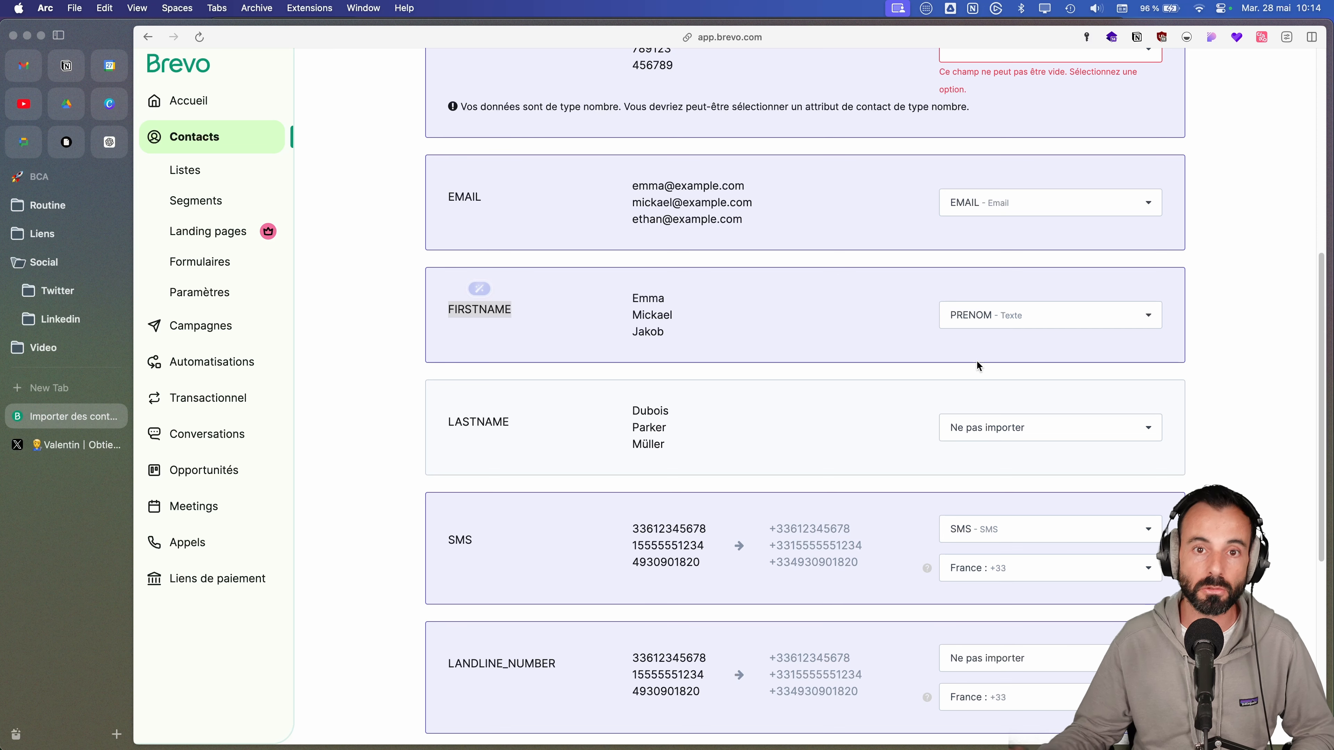
left_click(1000, 427)
scroll(1021, 569, "down", 1)
left_click(954, 579)
scroll(935, 552, "down", 2)
scroll(998, 525, "down", 2)
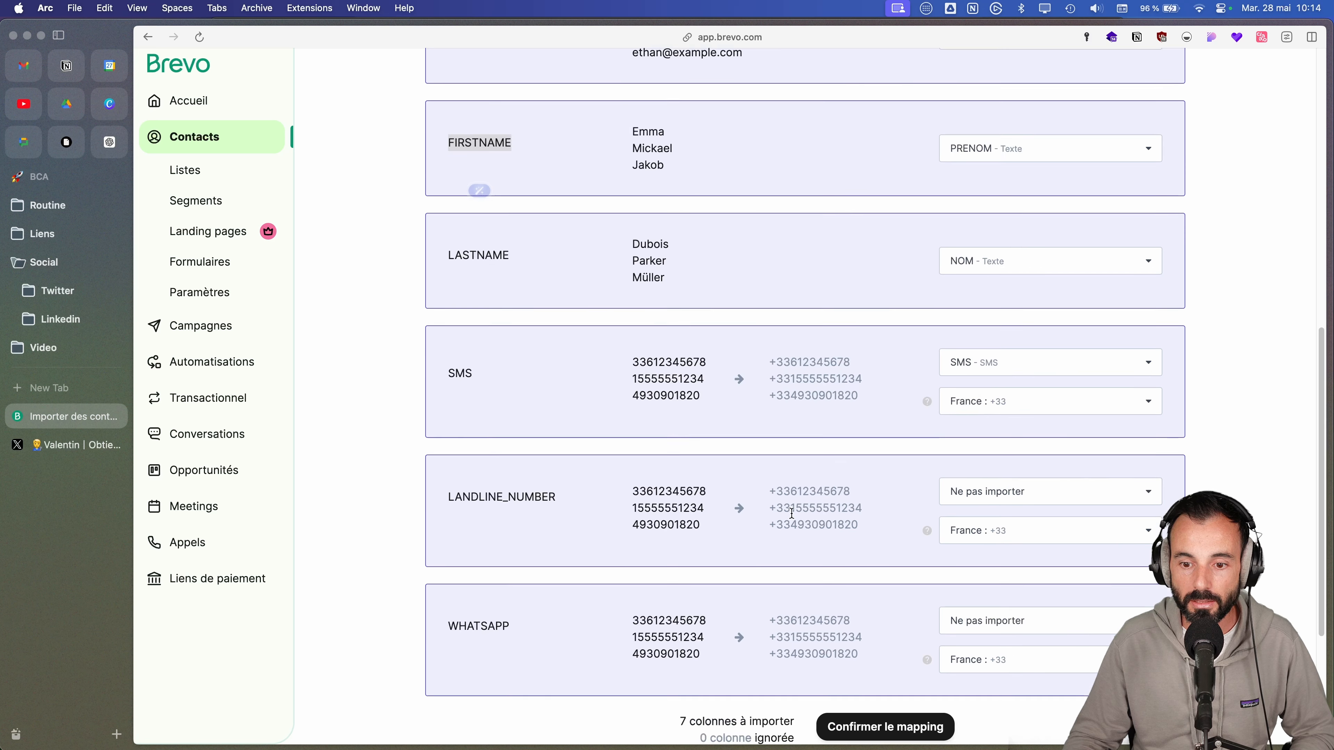
- Confirm the column mapping and keep Test Brevo as the destination list for the imported contacts
left_click(922, 714)
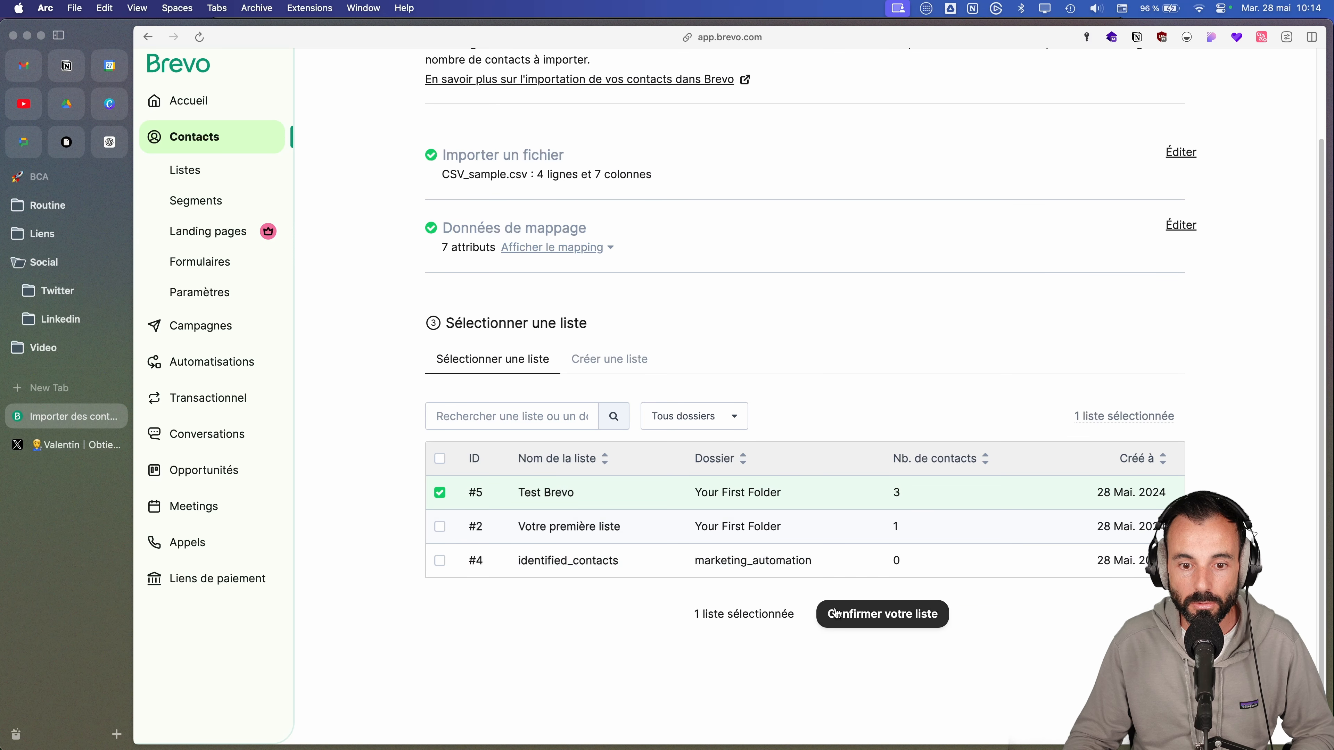
left_click(868, 622)
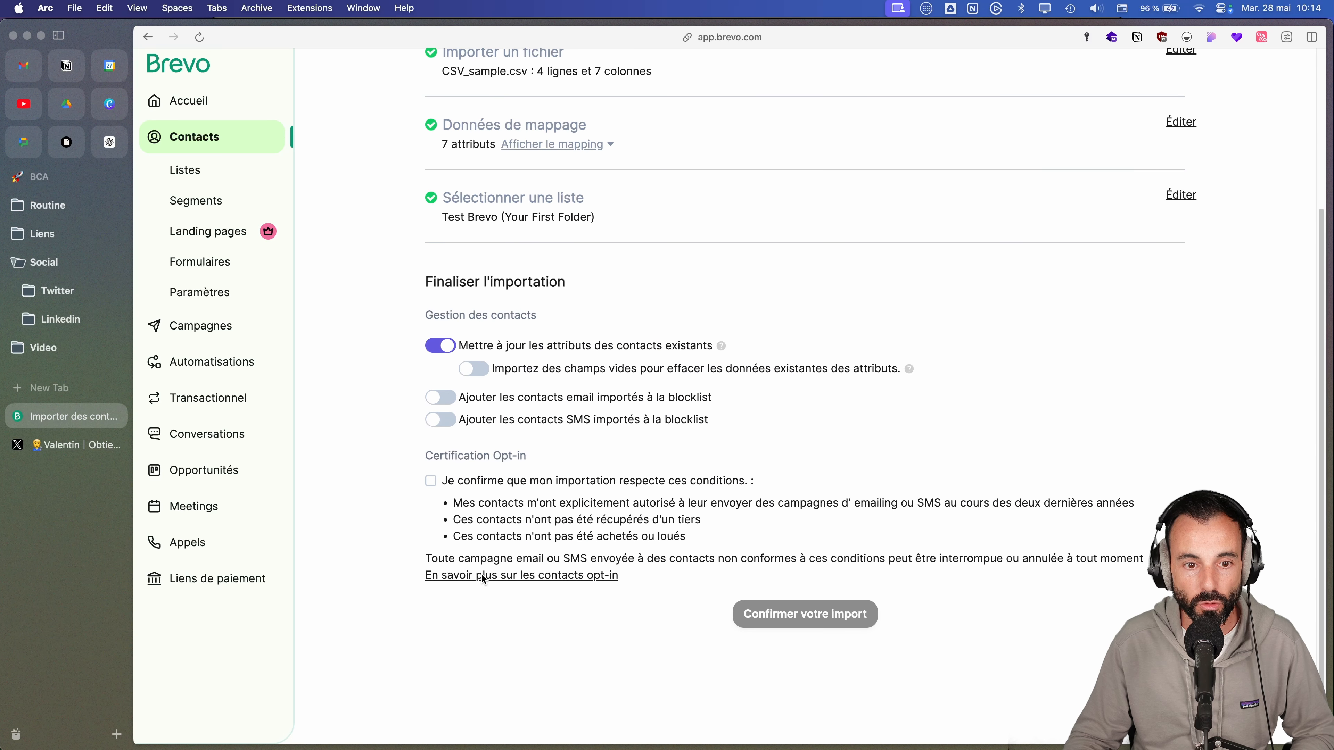
- Certify that the imported contacts meet the opt-in conditions and confirm the contact import
left_click(426, 478)
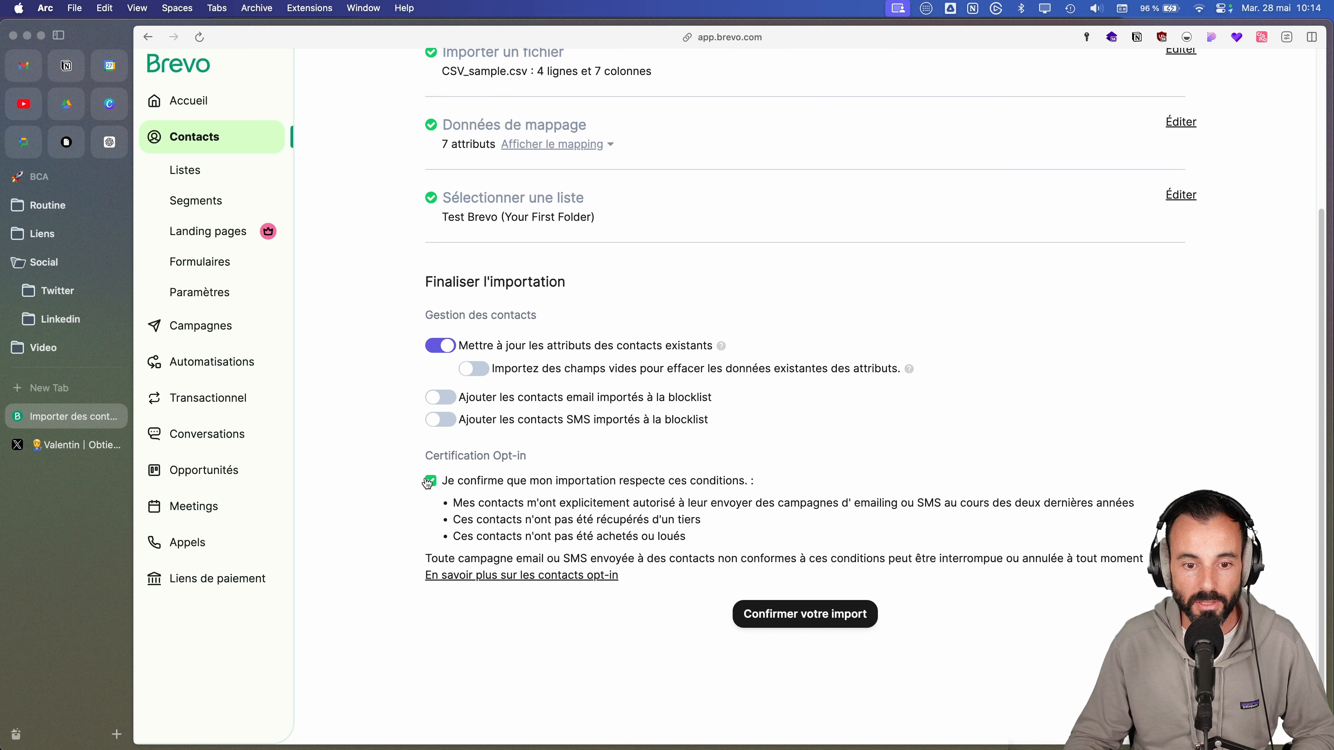
left_click_drag(758, 532, 449, 505)
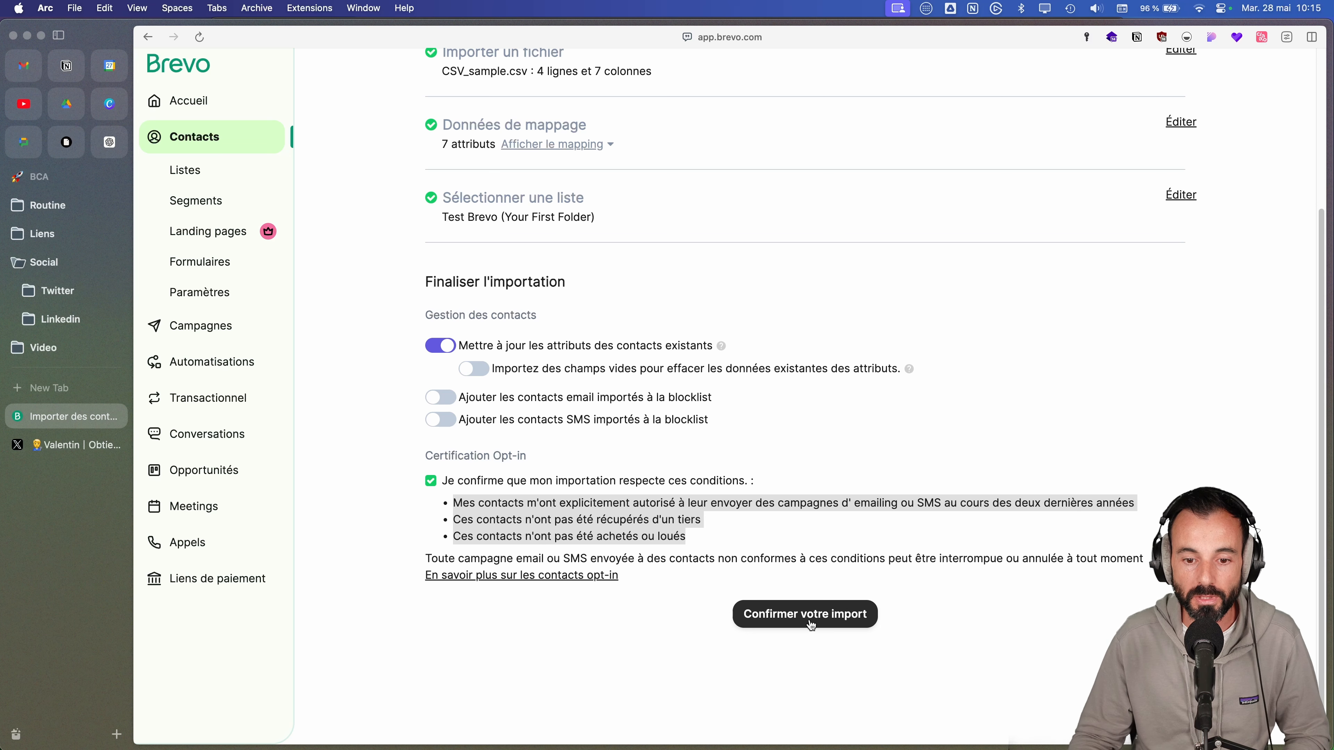
left_click(809, 610)
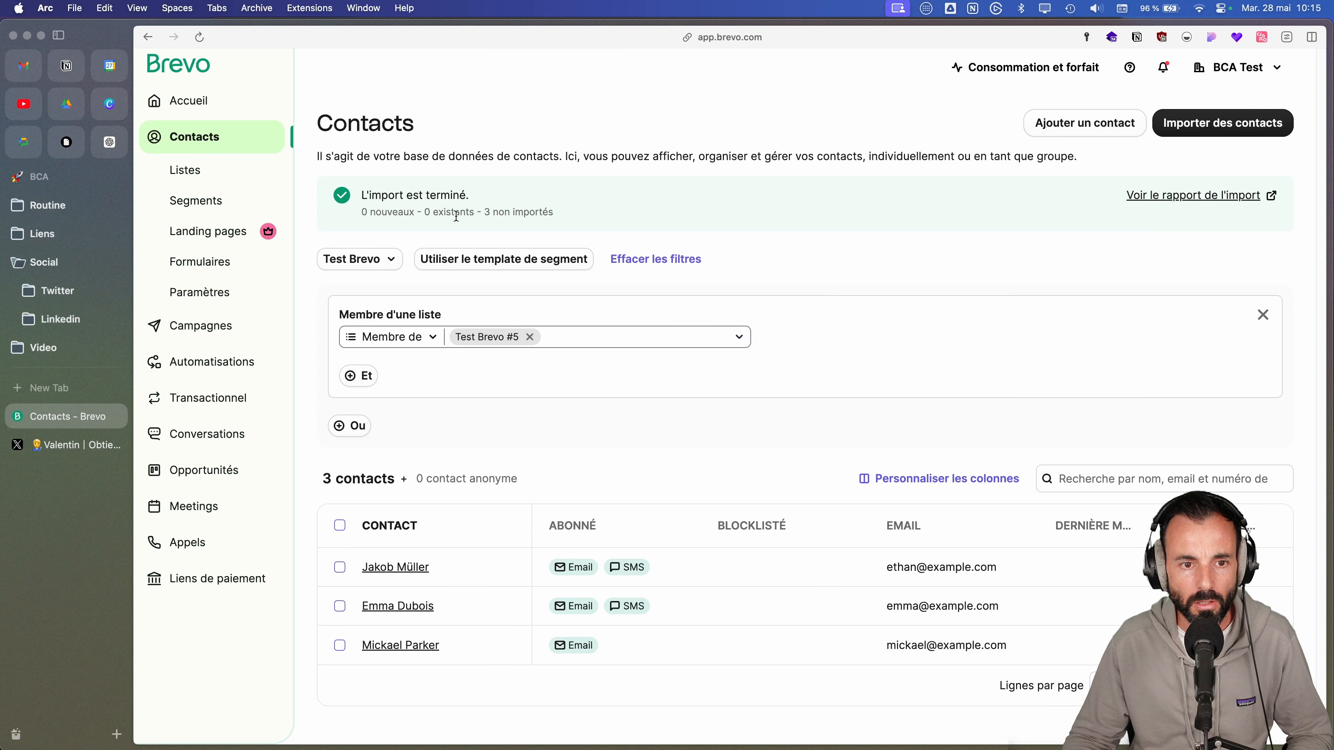
- Review the contact import summary and its detailed report, and return to the contacts page
left_click_drag(500, 213, 613, 229)
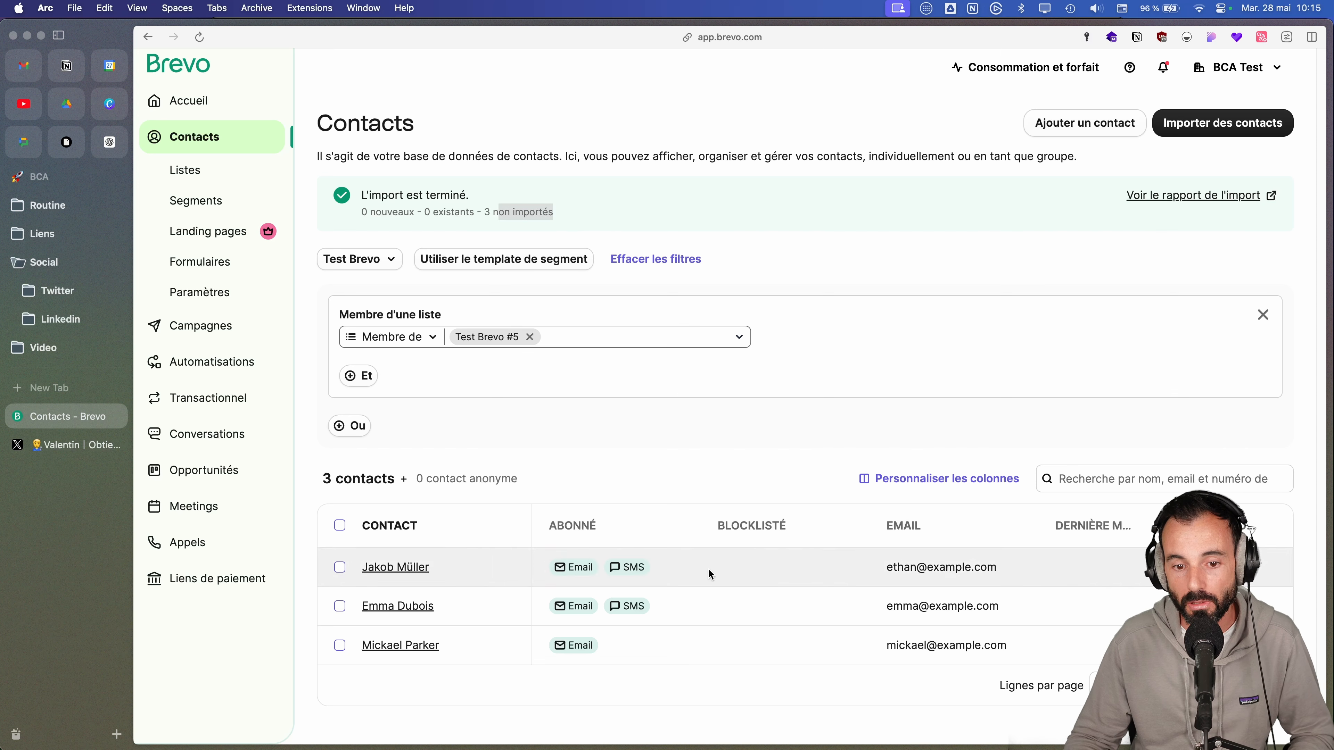
left_click(1248, 197)
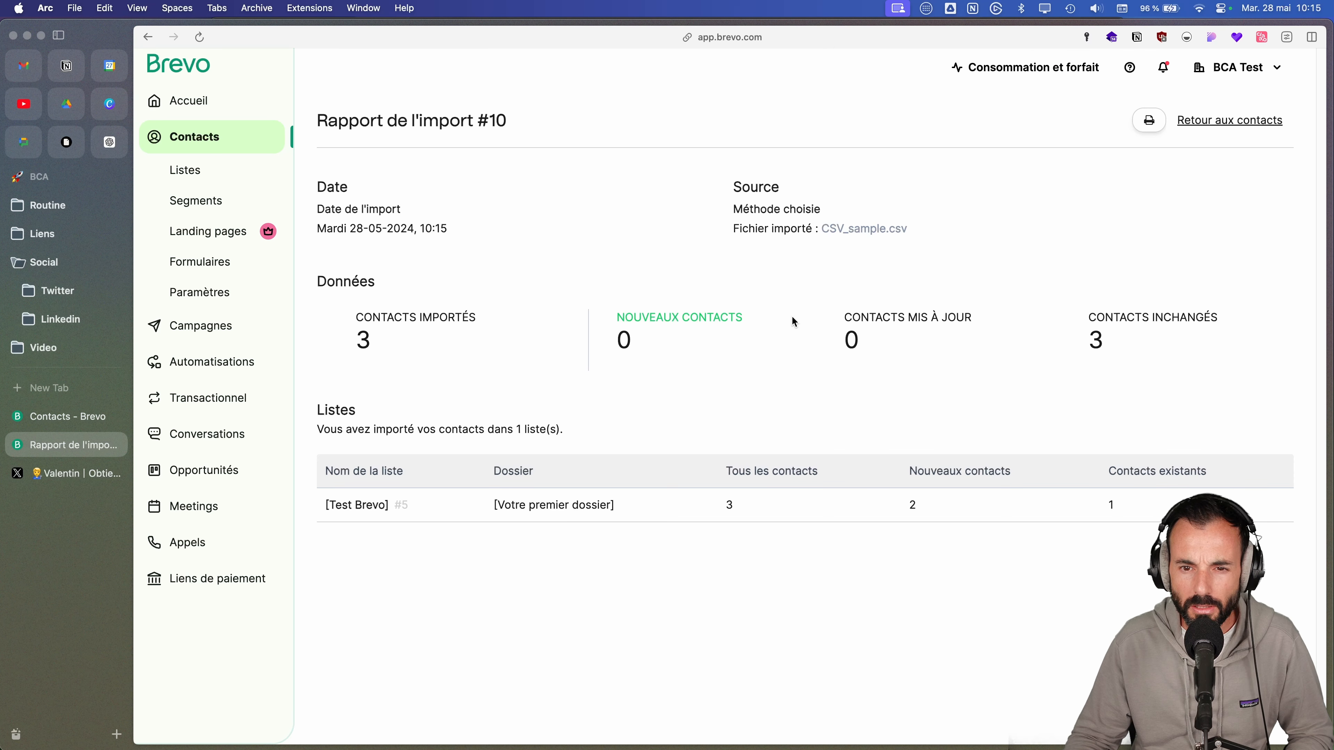
left_click_drag(1139, 343, 1085, 295)
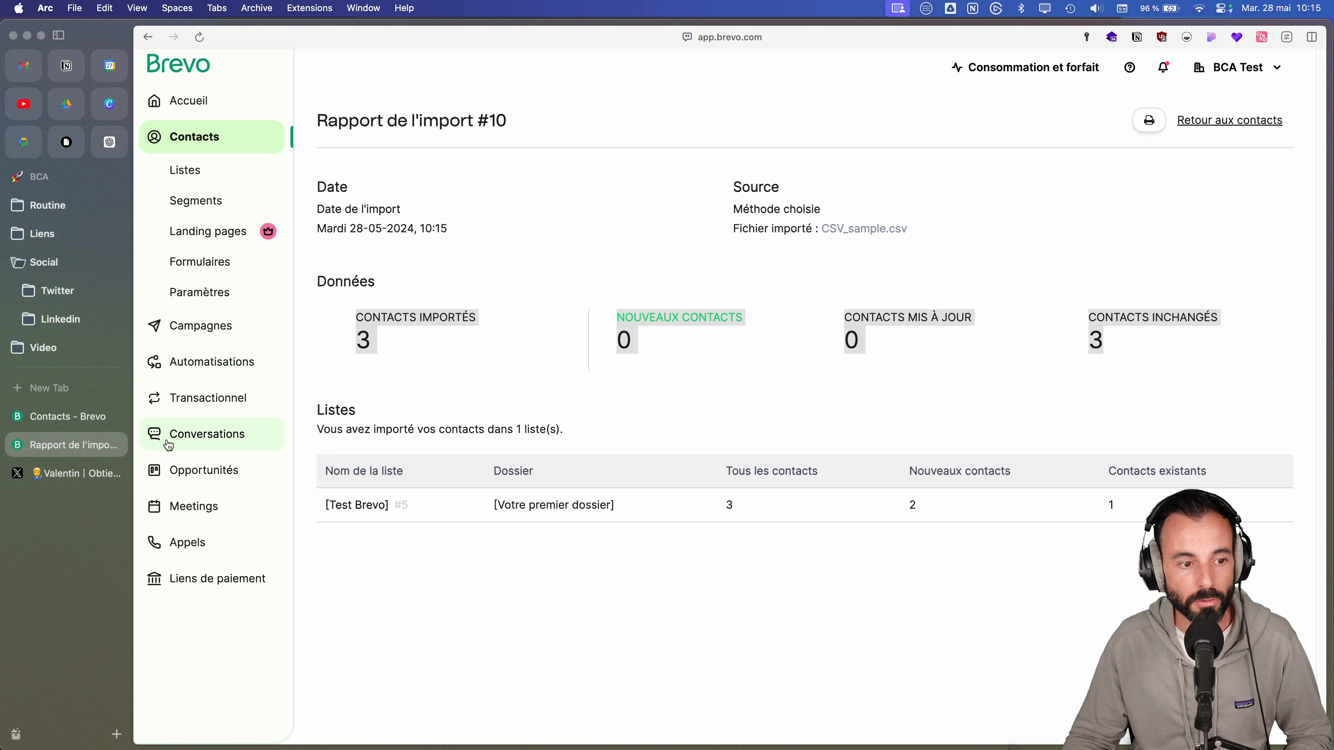
left_click(93, 419)
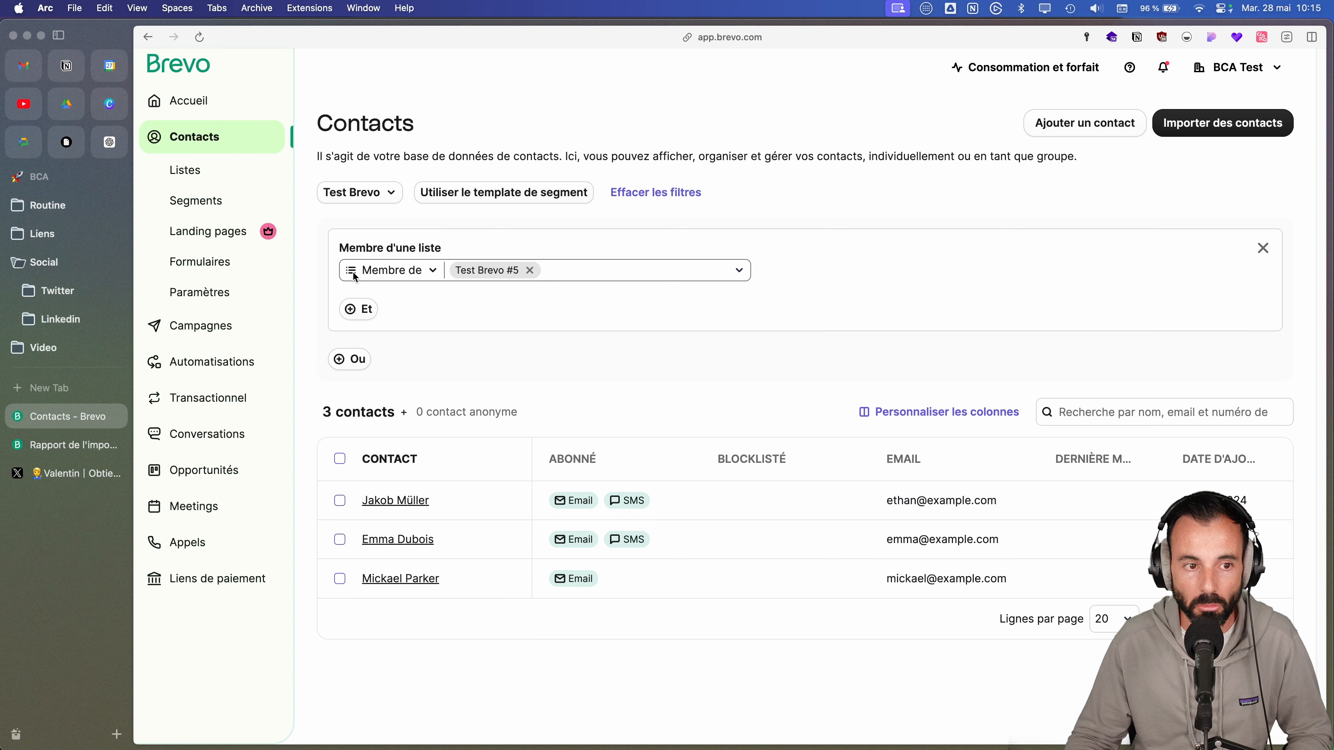
- Look through the contact lists and view the contacts belonging to the Test Brevo list
left_click(209, 177)
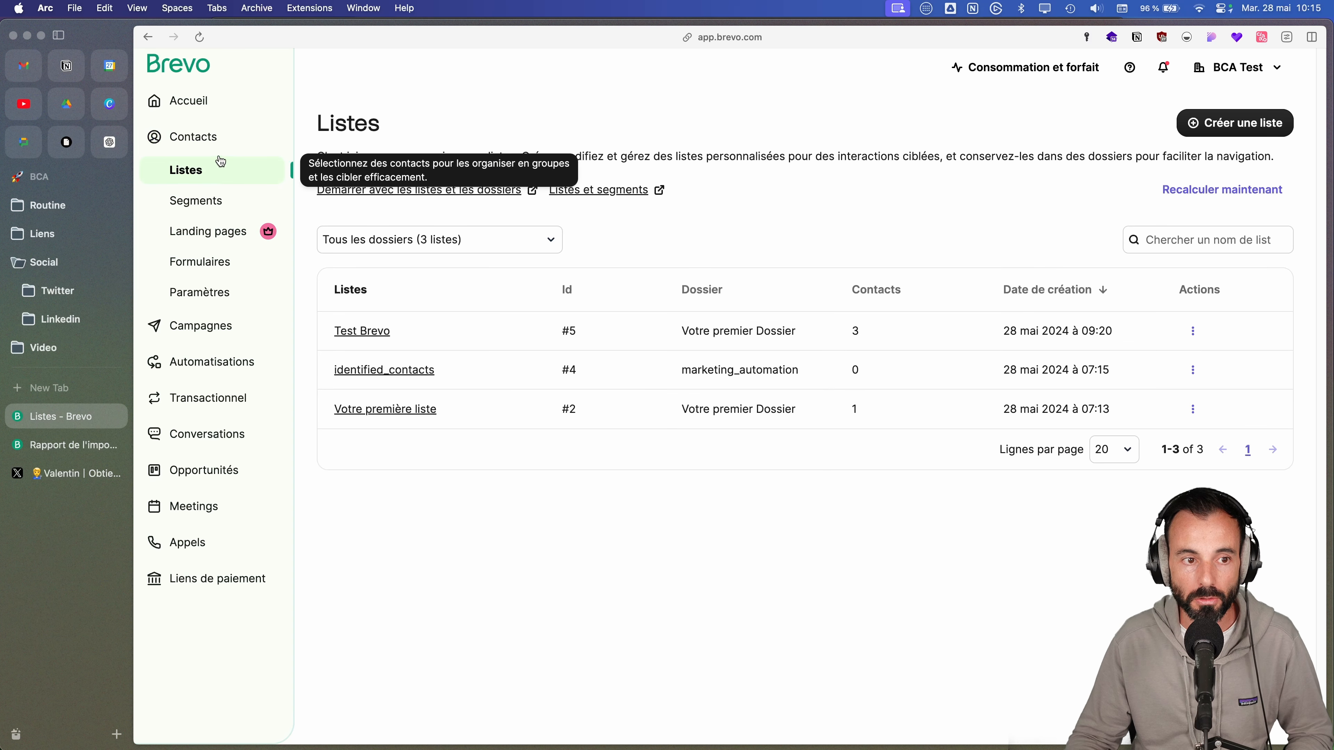
left_click(214, 150)
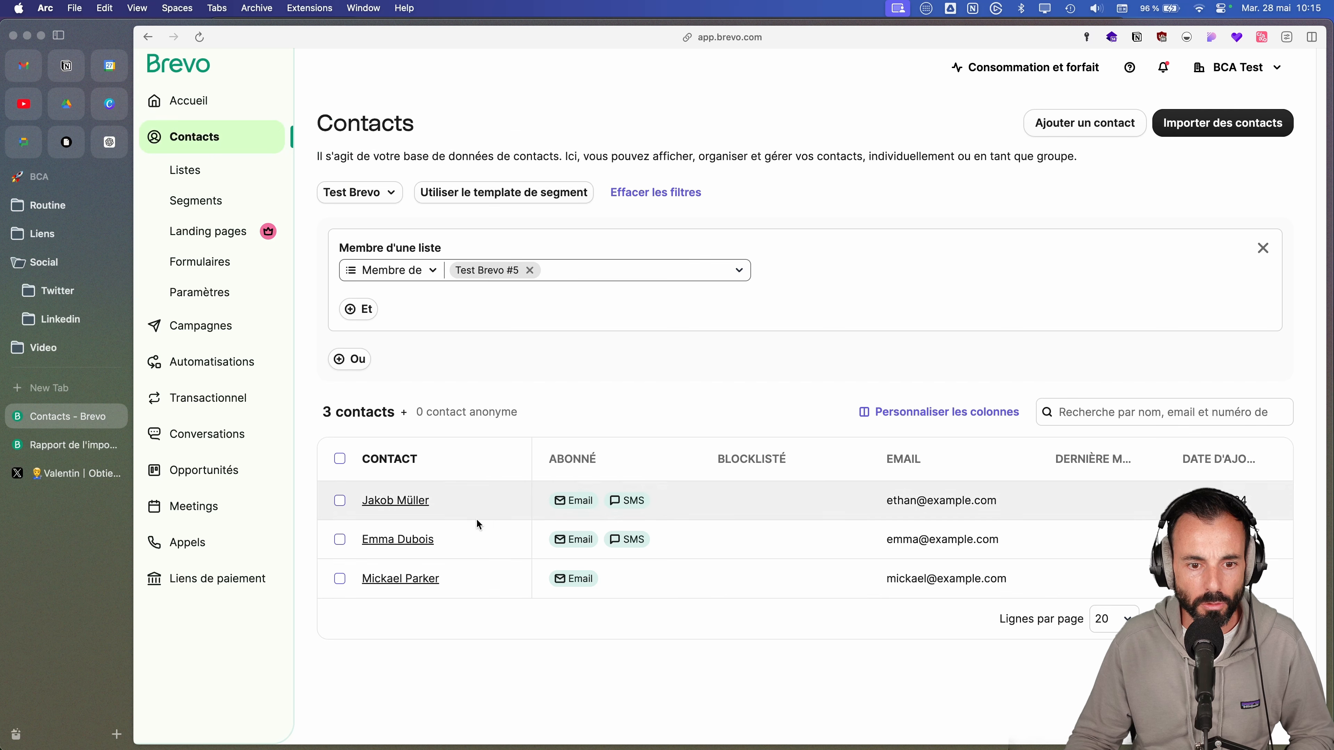
left_click(198, 171)
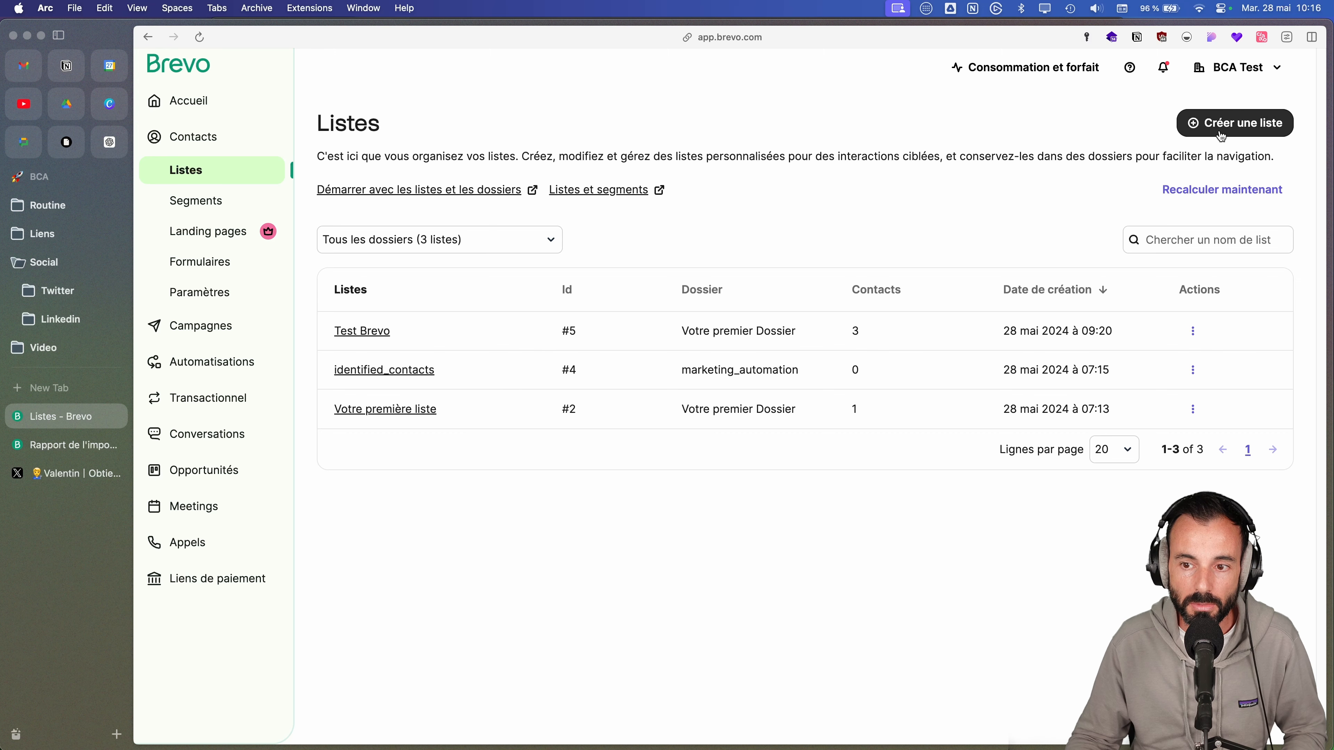
left_click(367, 331)
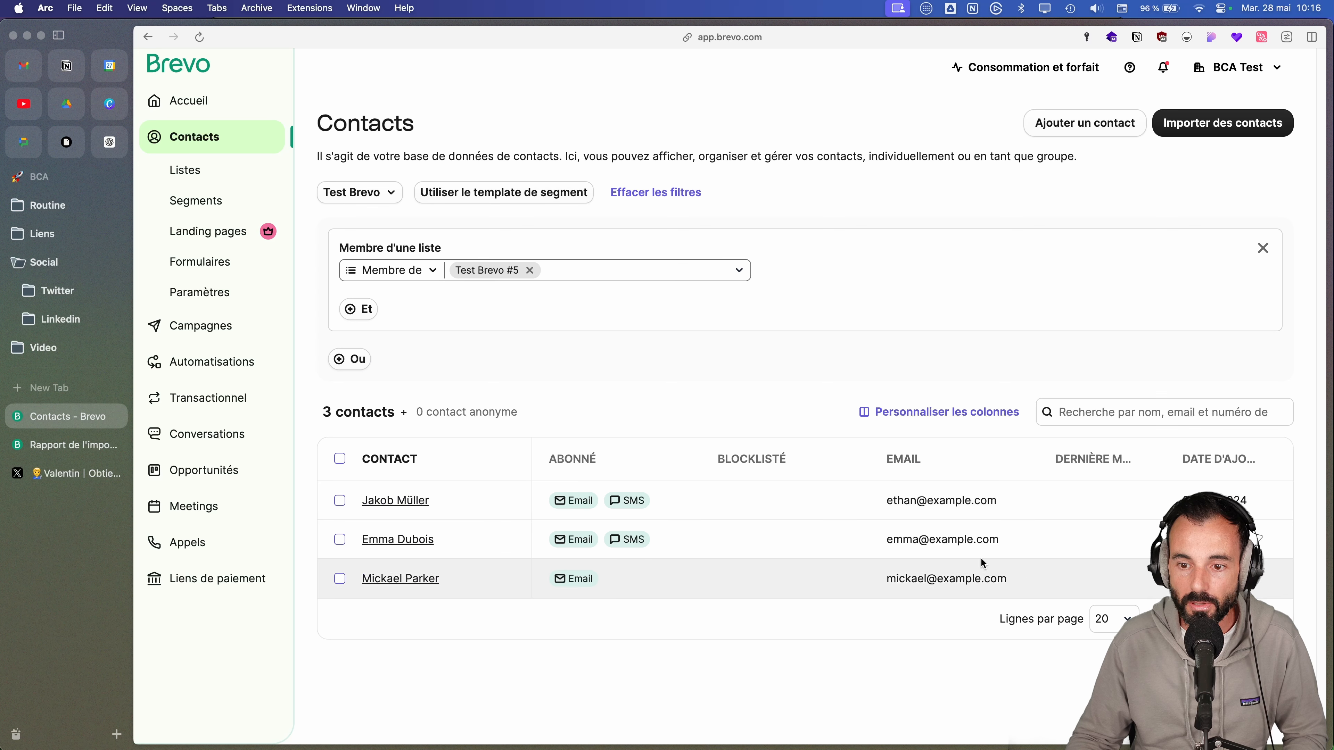
- Examine the SMS filter conditions offered for a new empty segment, and leave the segment unsaved
left_click(207, 206)
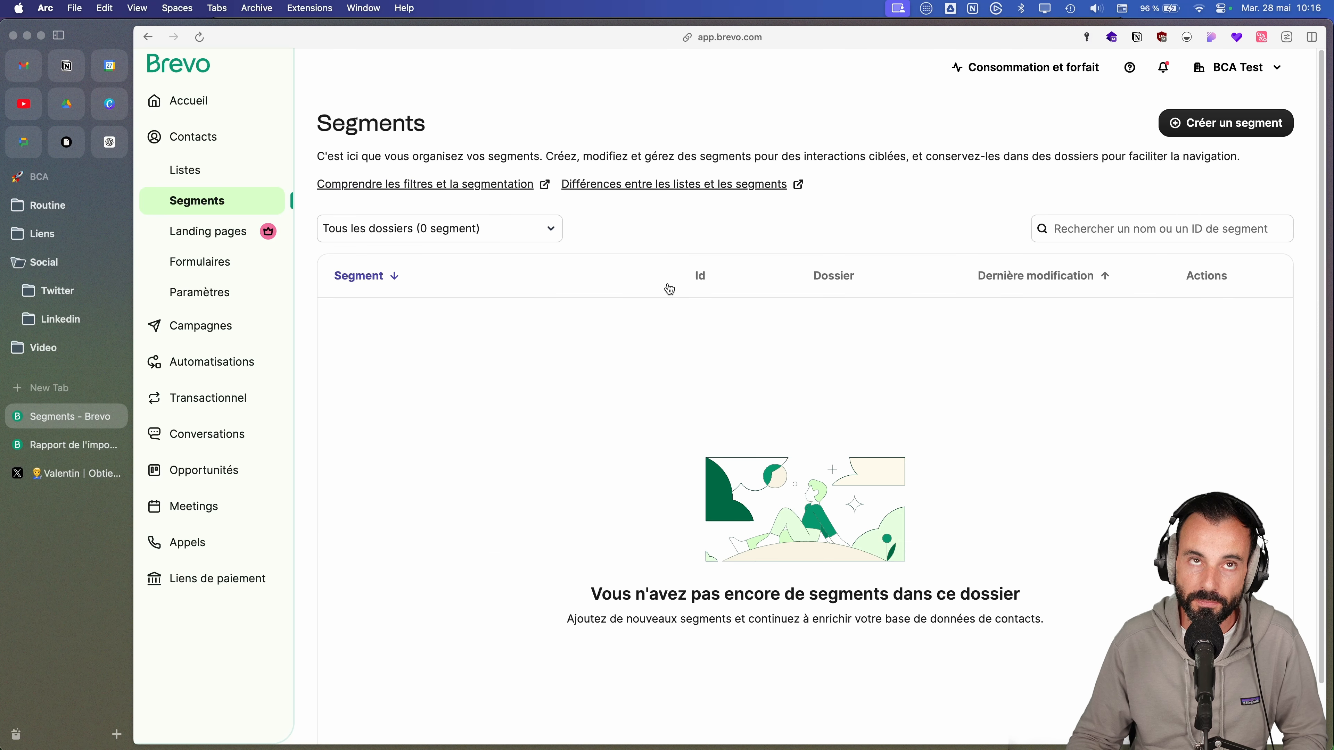
left_click(1227, 123)
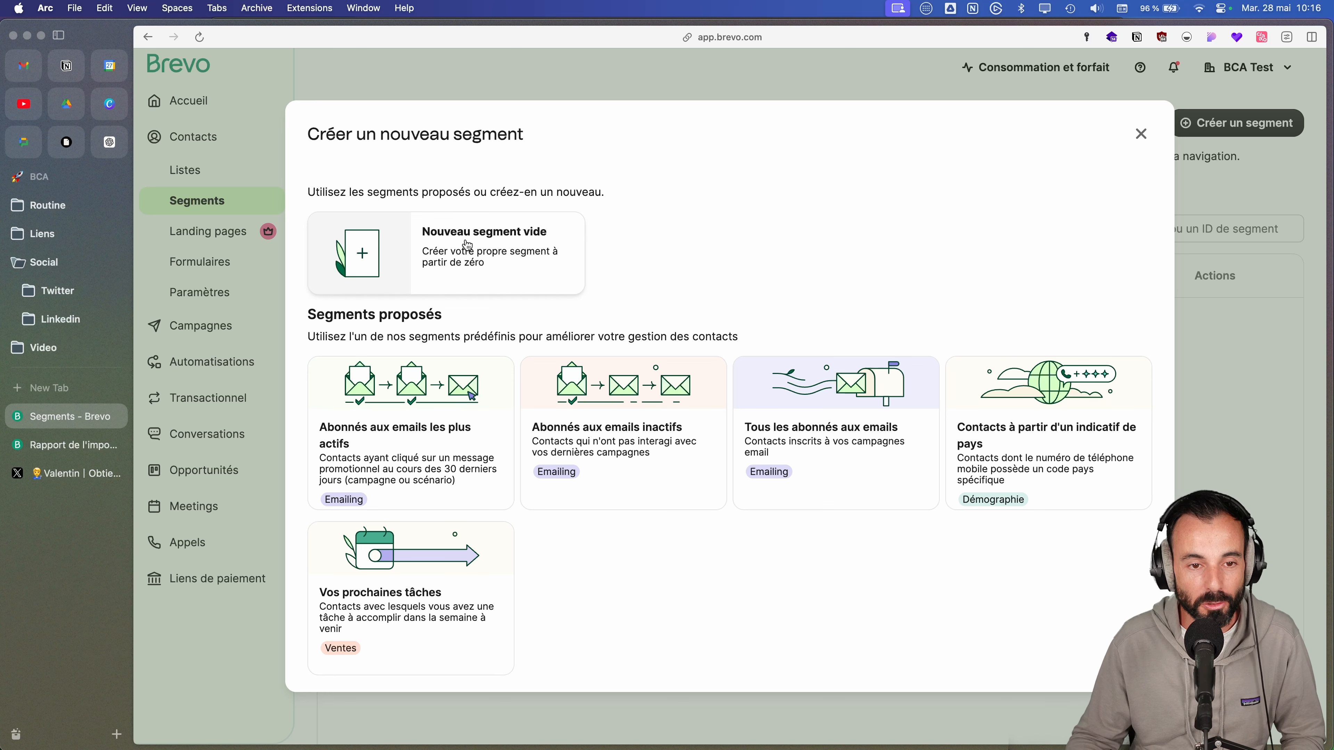
left_click(481, 275)
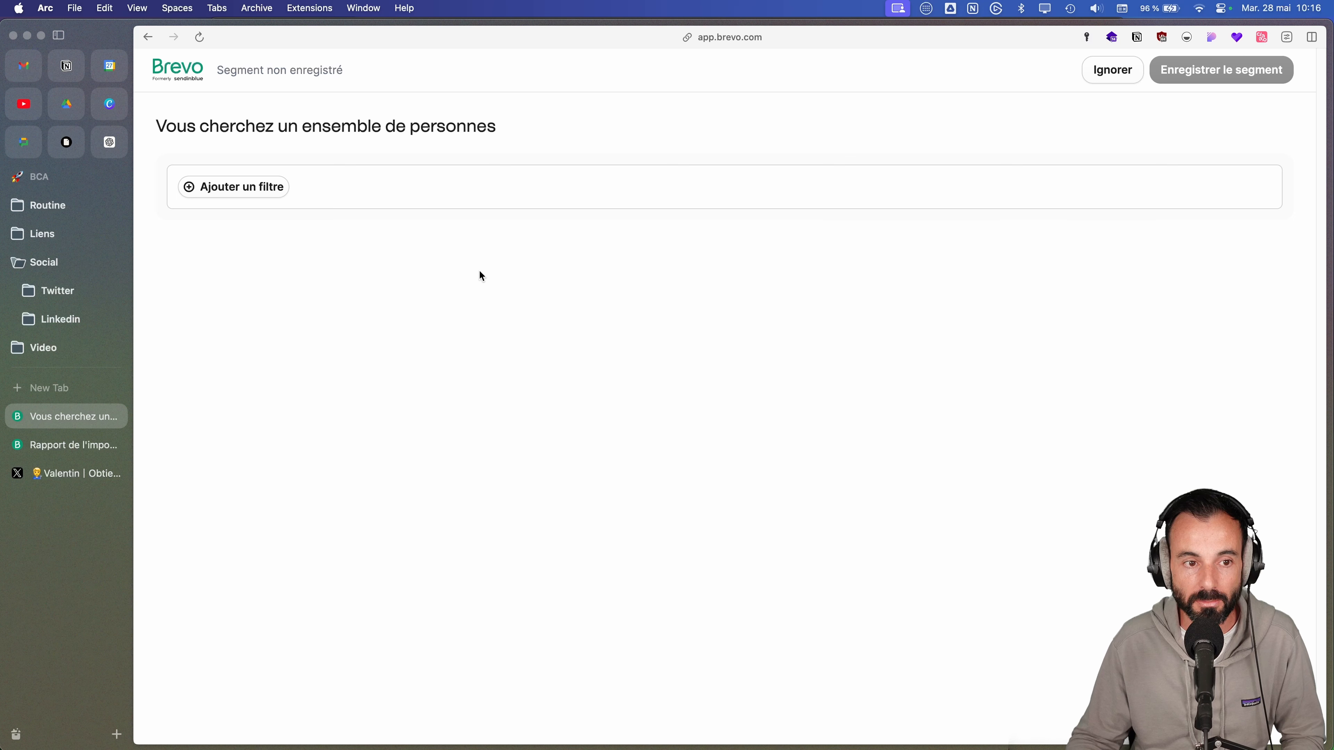
left_click(251, 188)
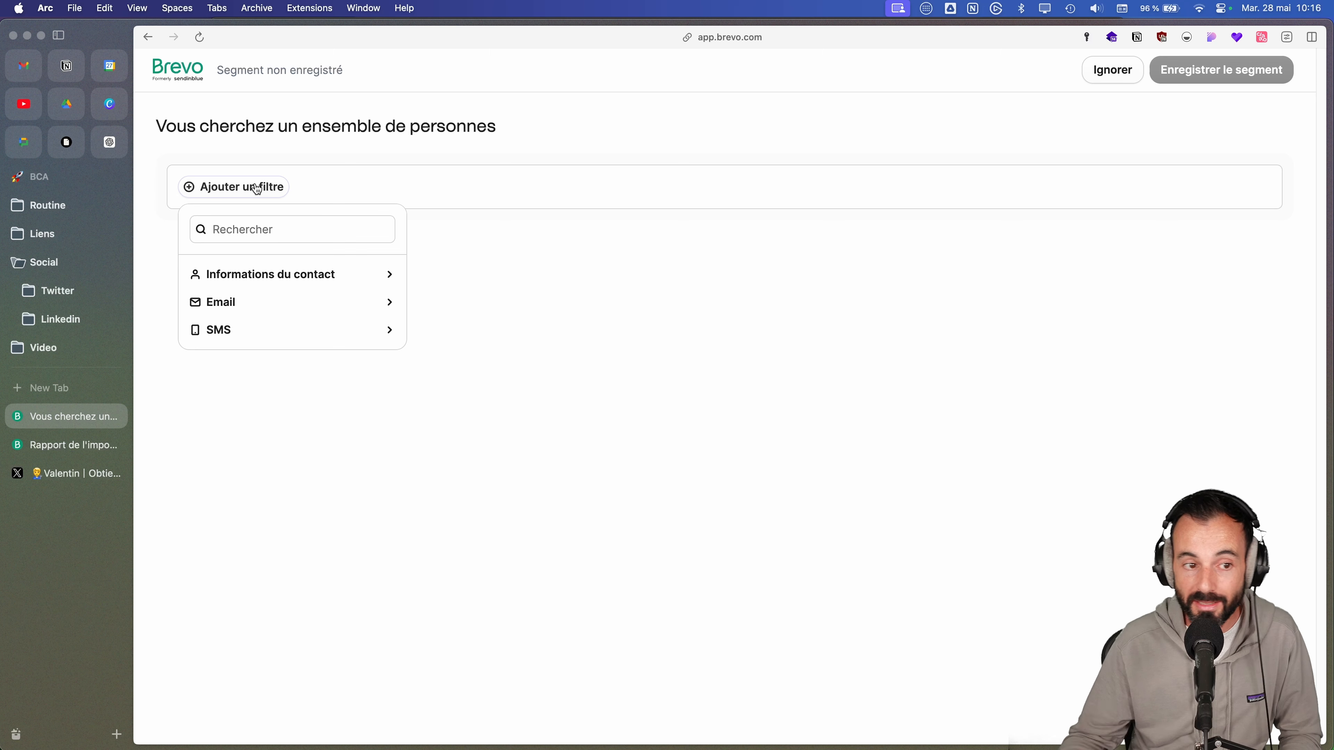
left_click(314, 325)
scroll(283, 428, "down", 5)
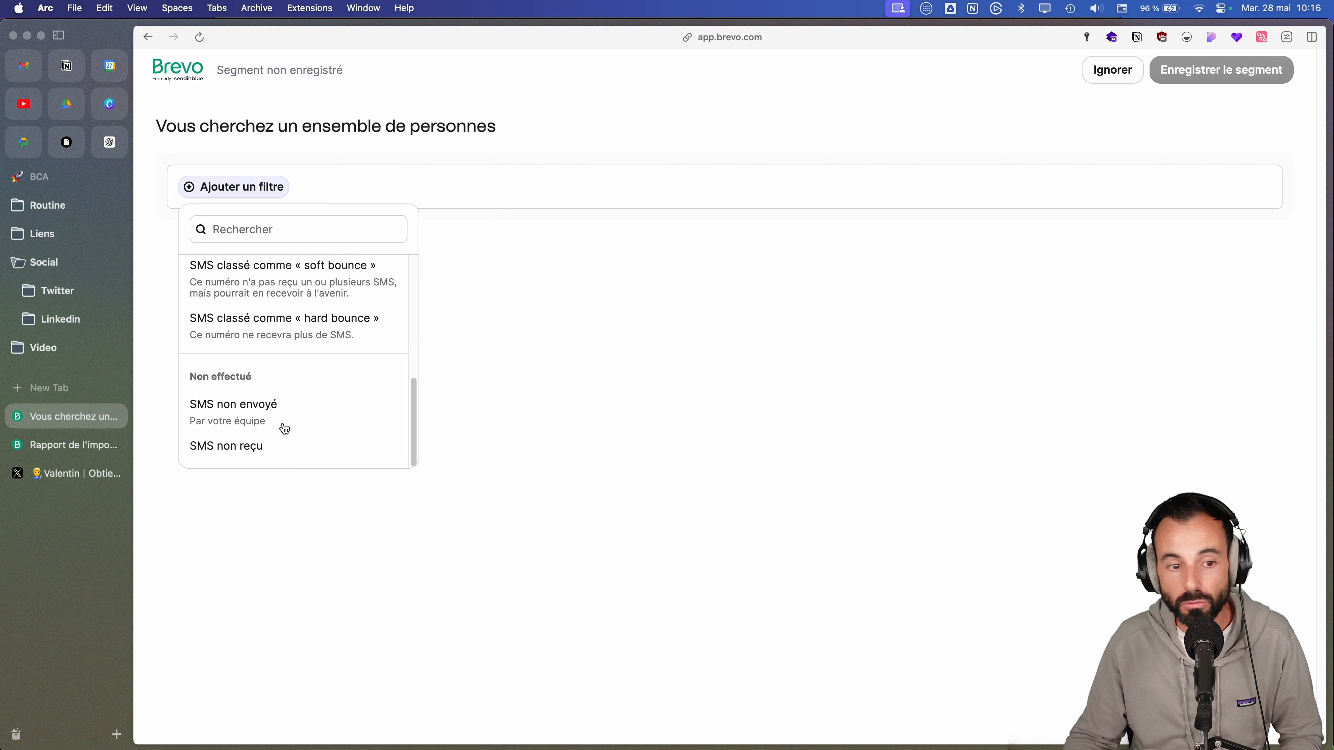
scroll(287, 428, "up", 5)
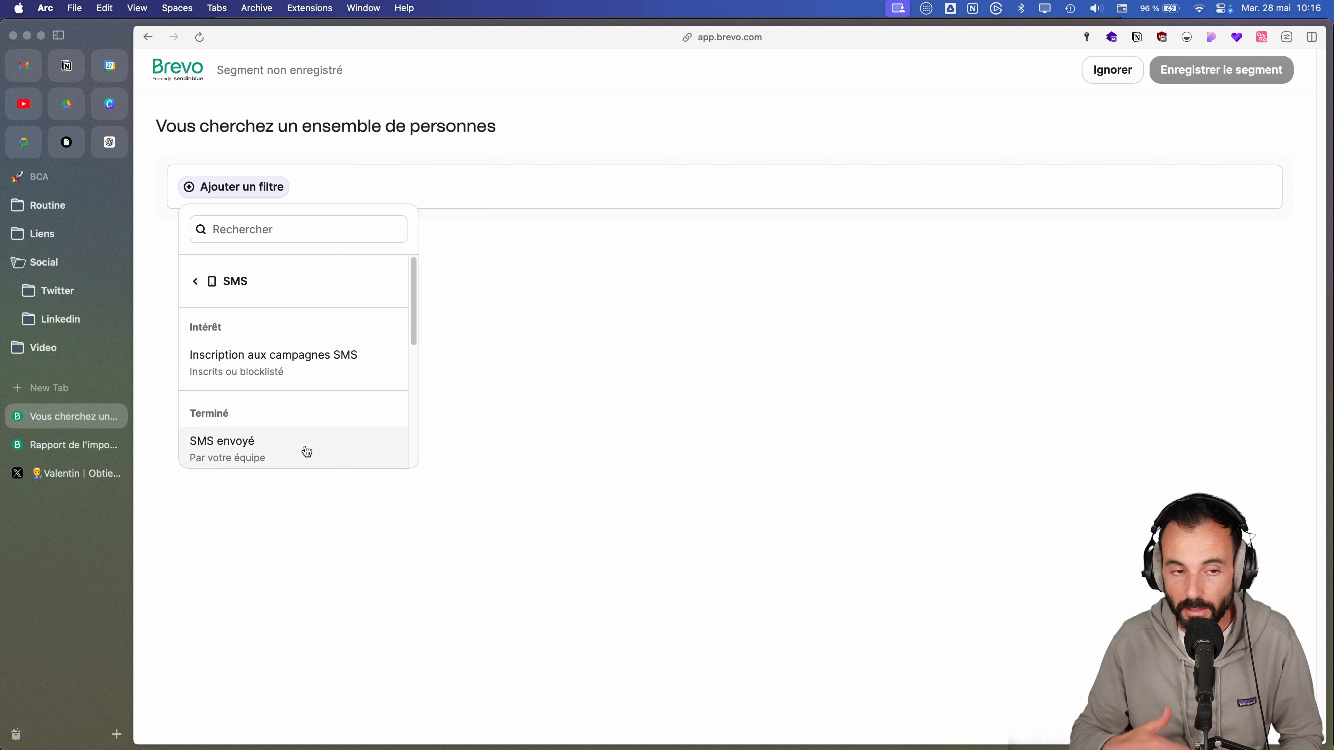
left_click(1098, 68)
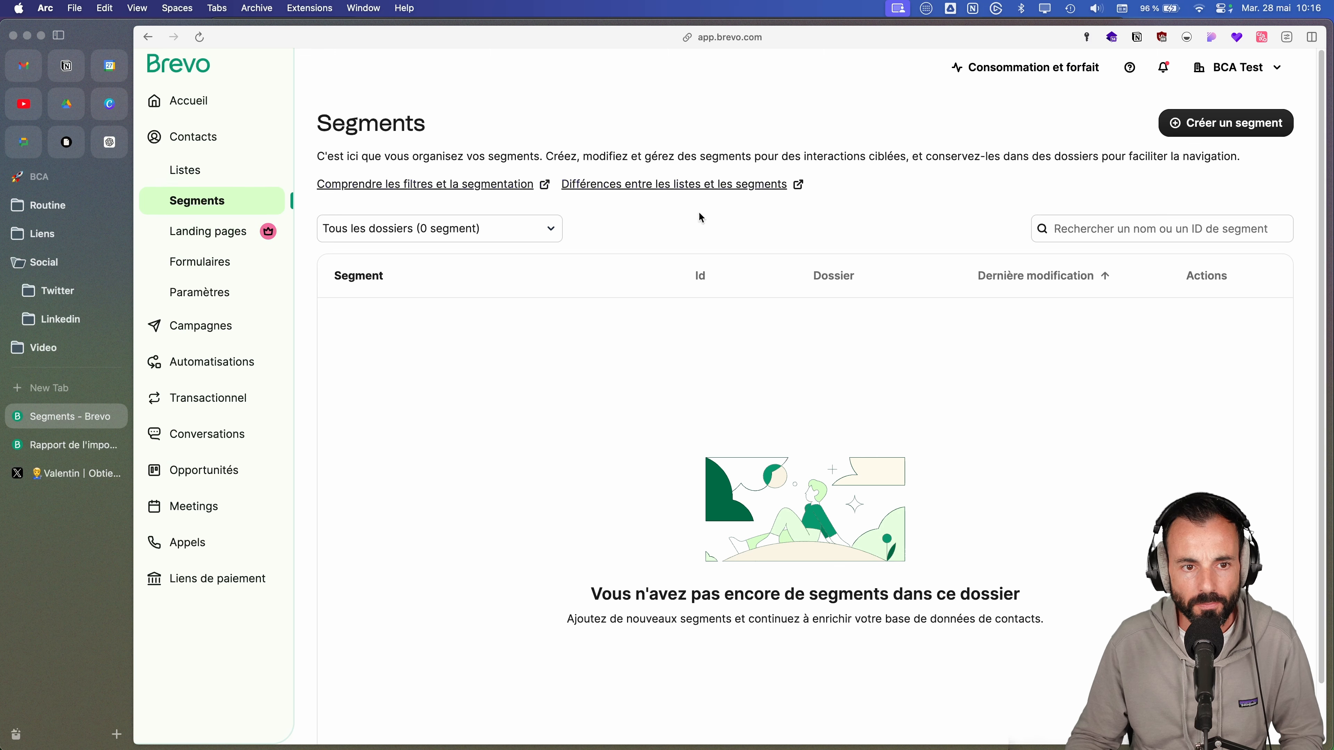
- View the predefined segment templates without choosing one, check access to the landing pages feature, and dismiss the upgrade offer
left_click(1220, 129)
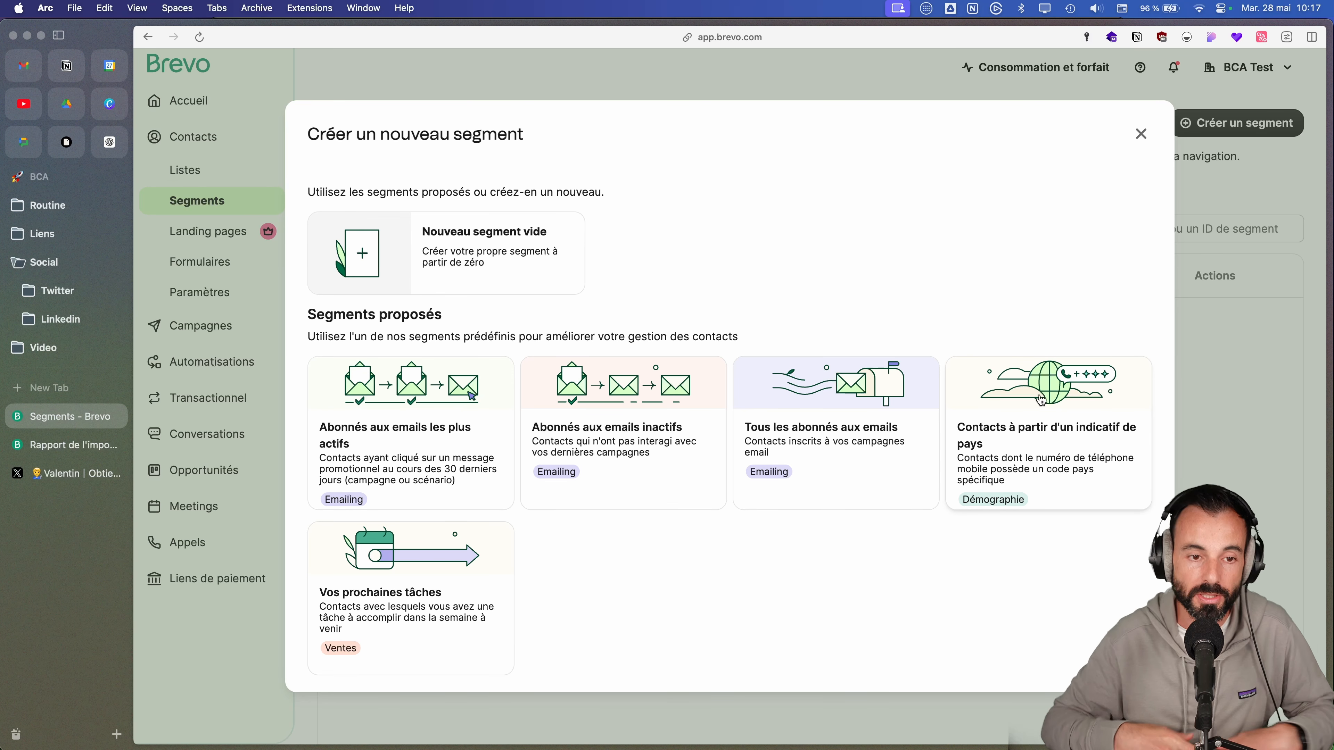
key("Escape")
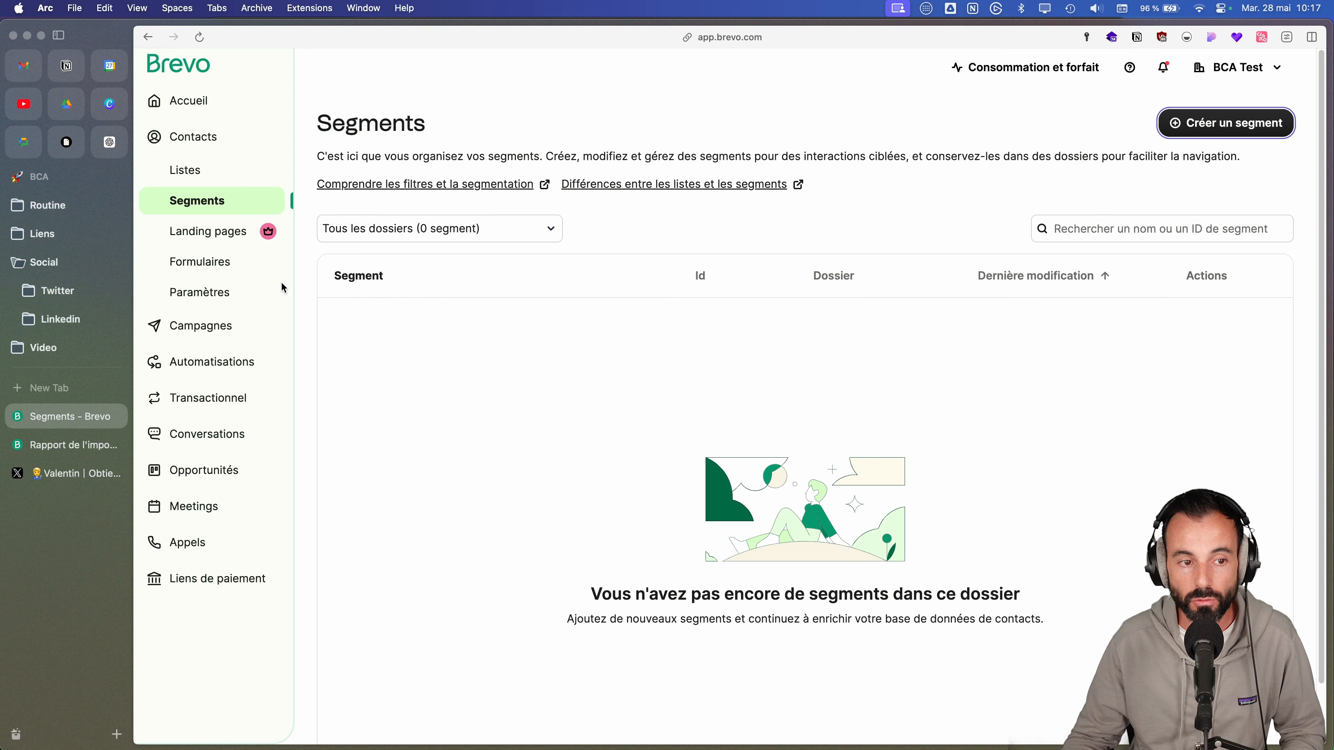
left_click(223, 240)
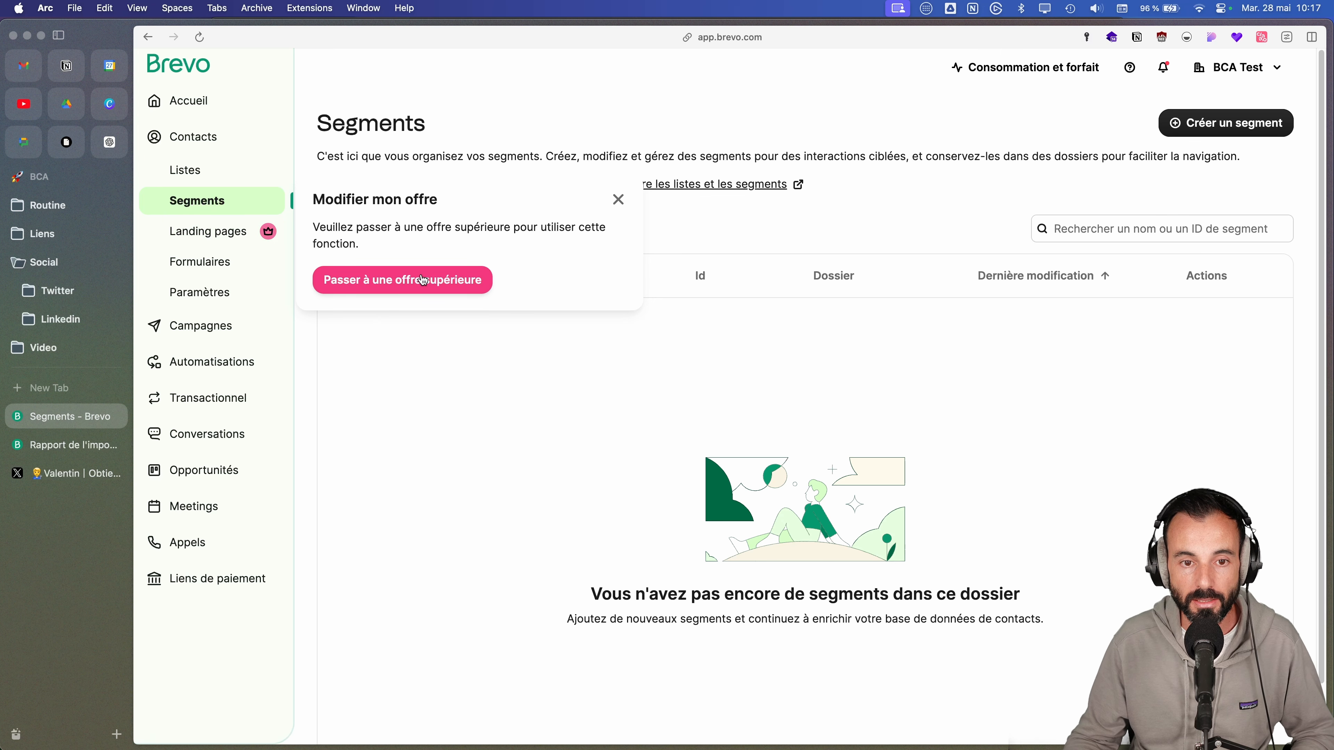
left_click(620, 201)
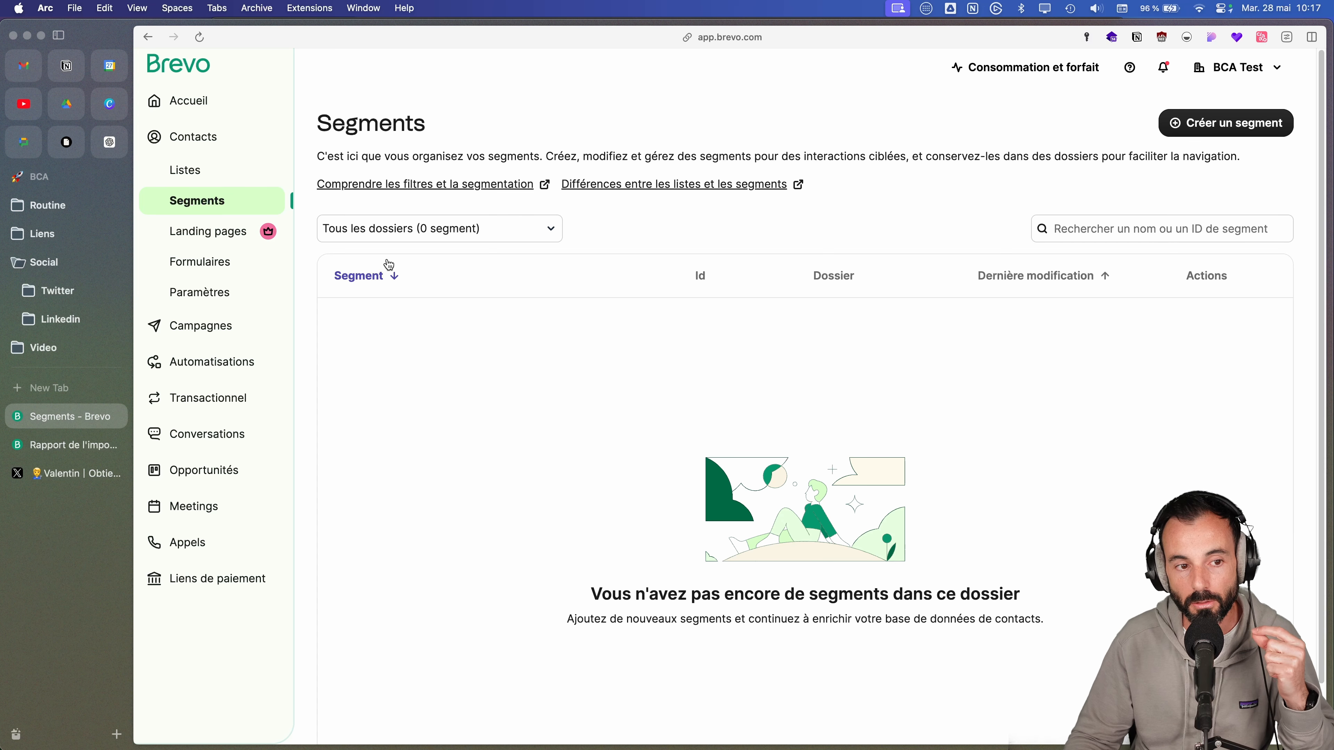
- Create a signup form named Newsletter with the RGPD fields enabled, and proceed to its design
left_click(207, 268)
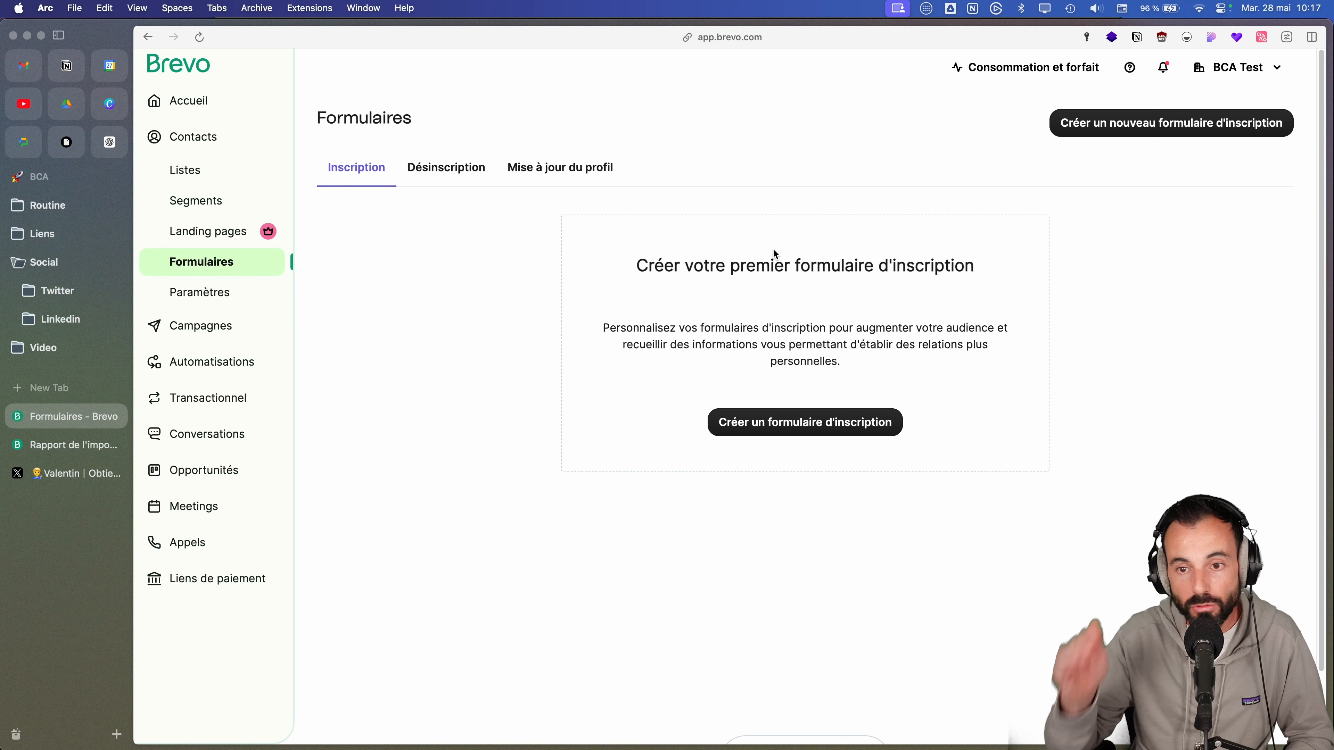
left_click(813, 420)
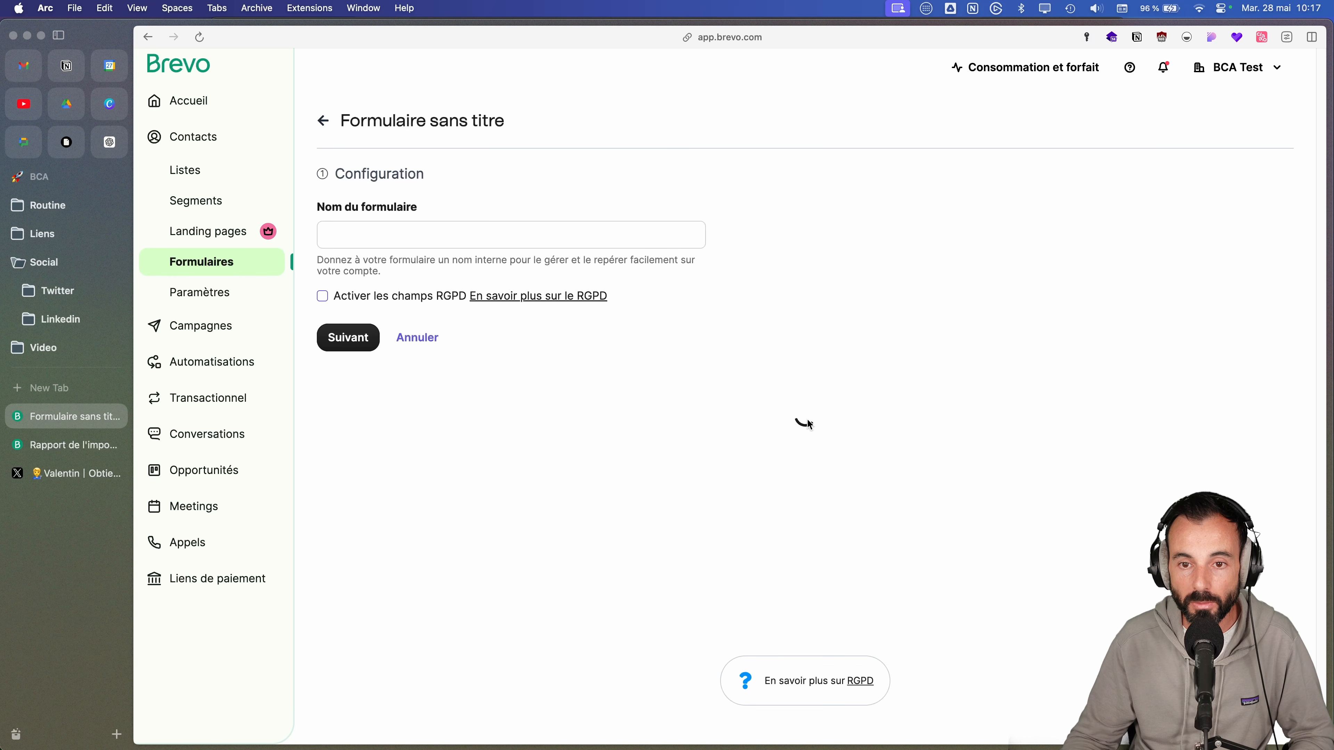
left_click(376, 239)
type("Newsletter")
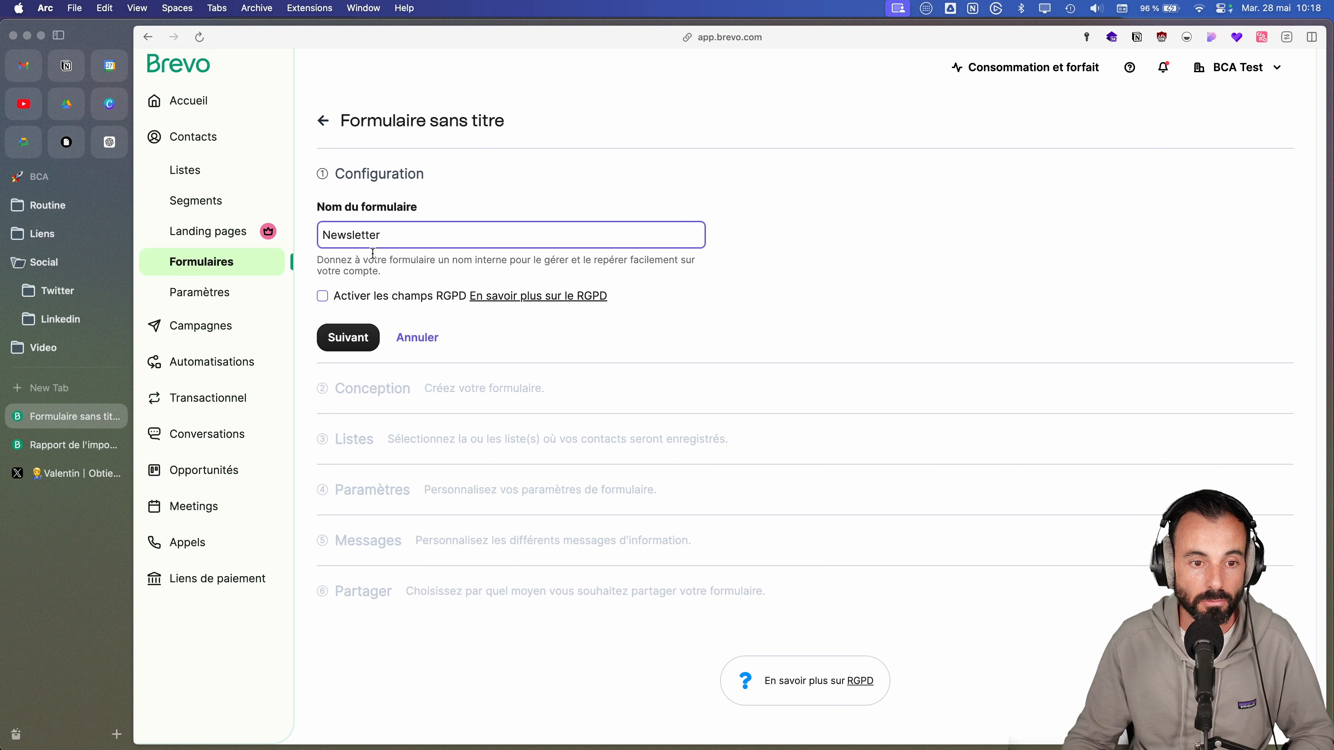
left_click(403, 298)
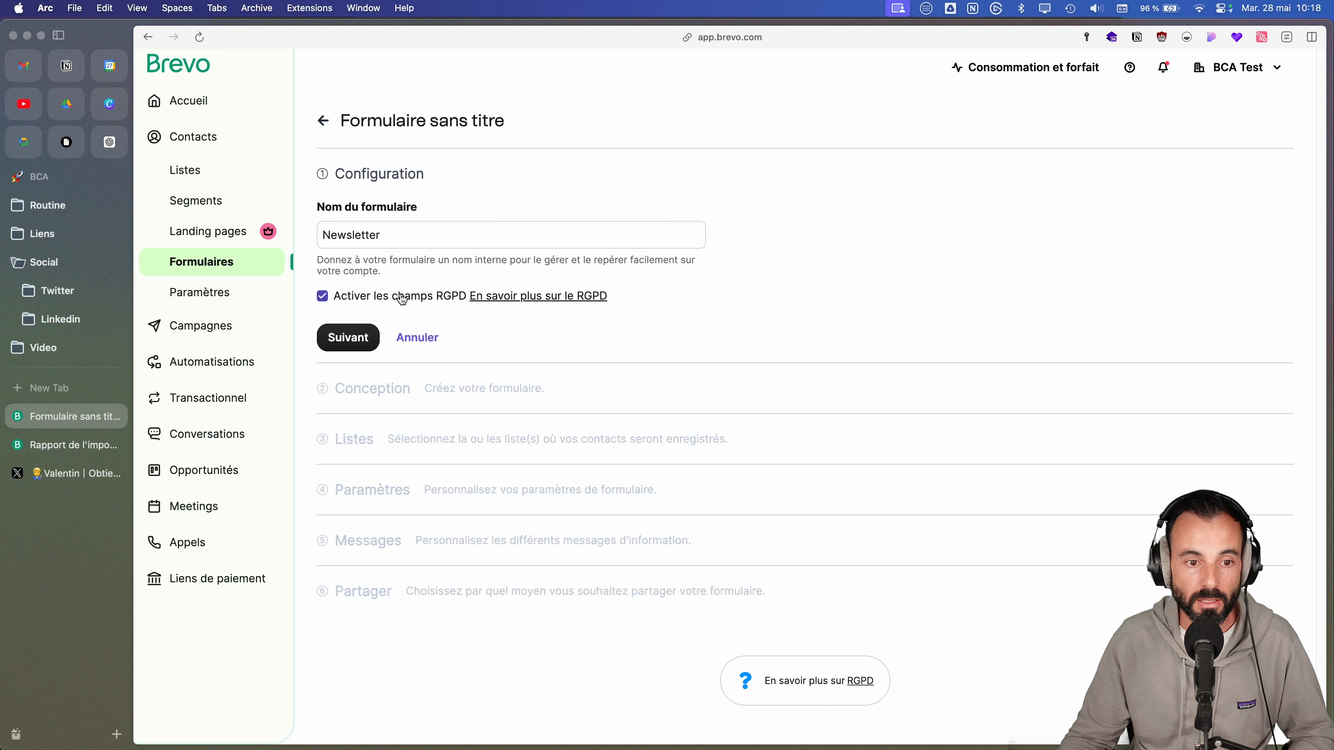
left_click(347, 337)
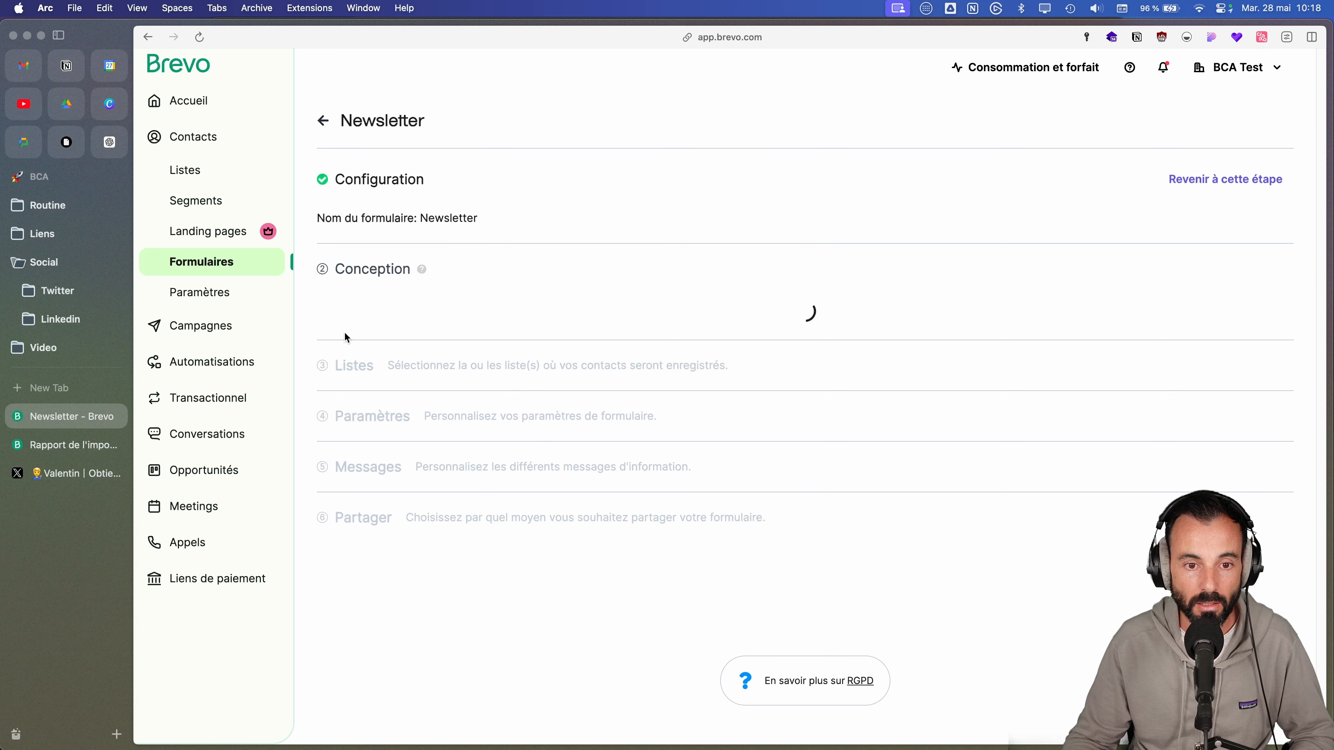
- Look over the form's design blocks and delete the RGPD declaration block from the Newsletter form
scroll(841, 574, "down", 4)
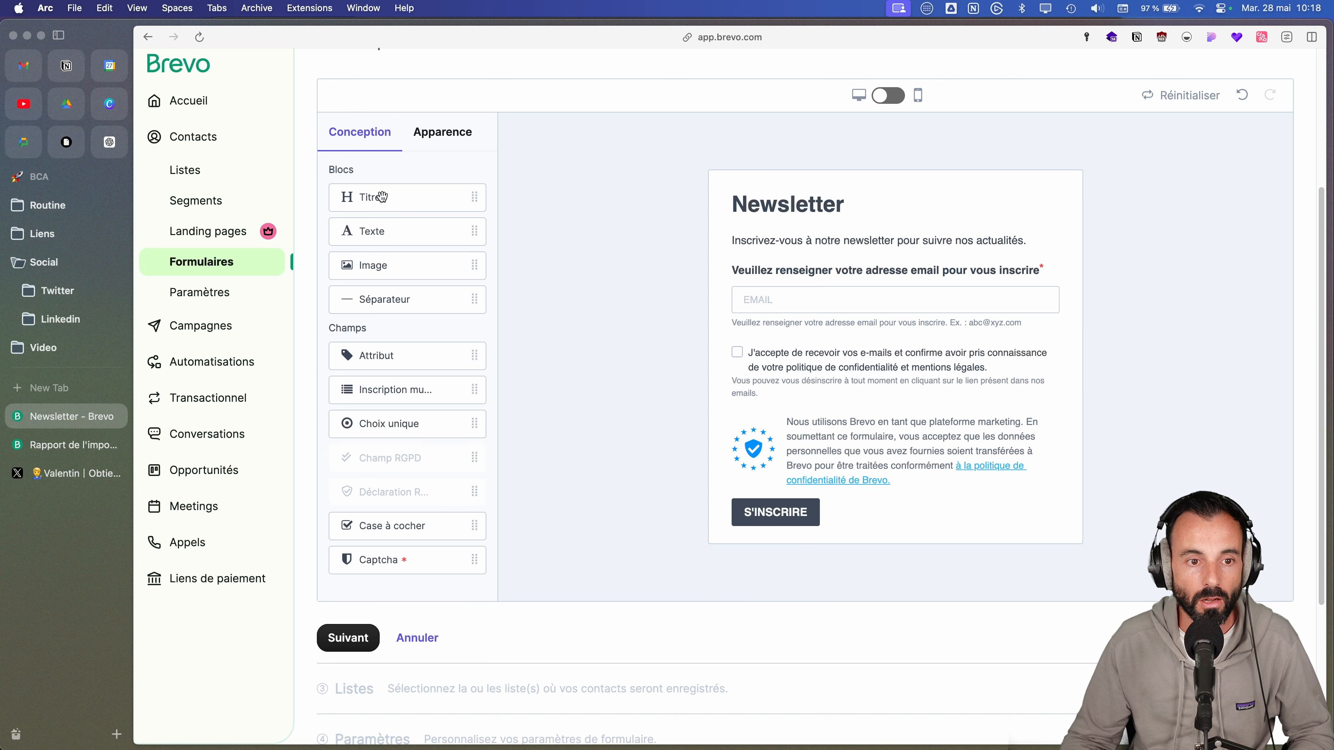
scroll(384, 334, "down", 2)
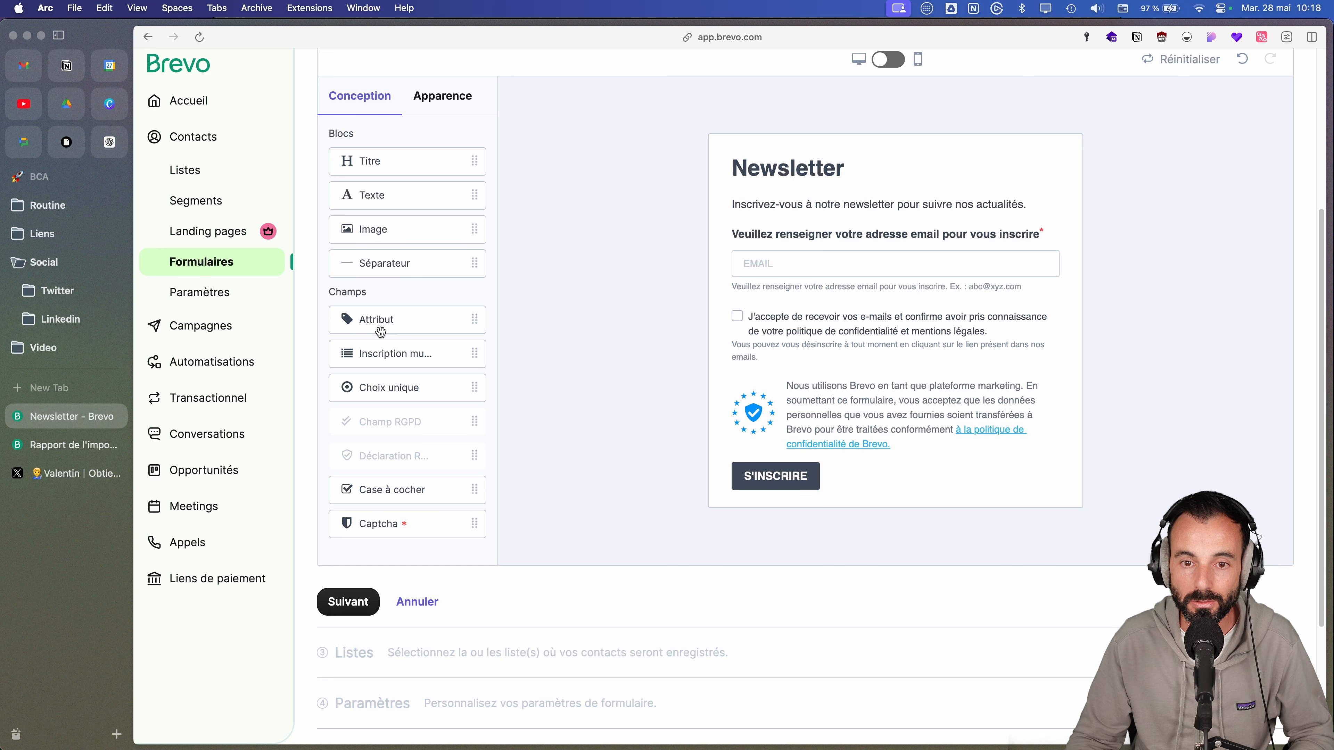
scroll(383, 334, "up", 3)
scroll(388, 337, "down", 5)
scroll(388, 337, "up", 4)
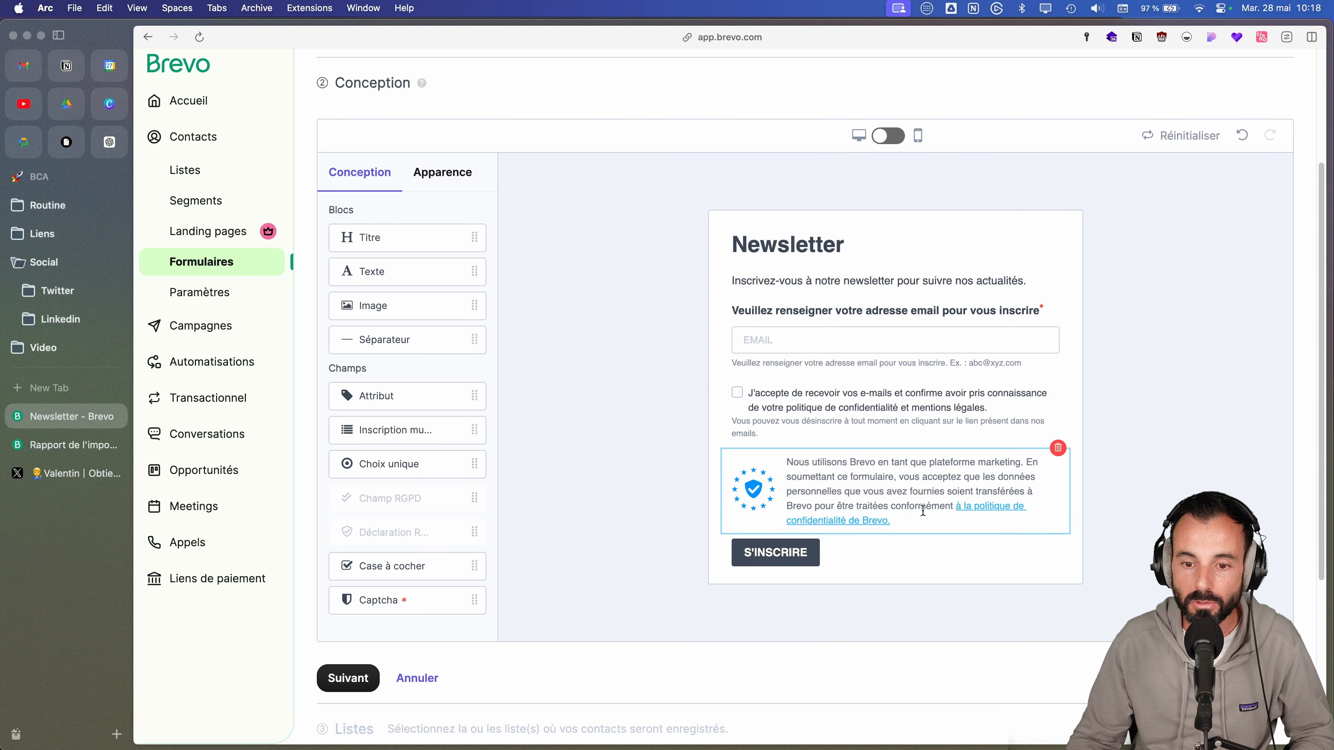
left_click(1058, 448)
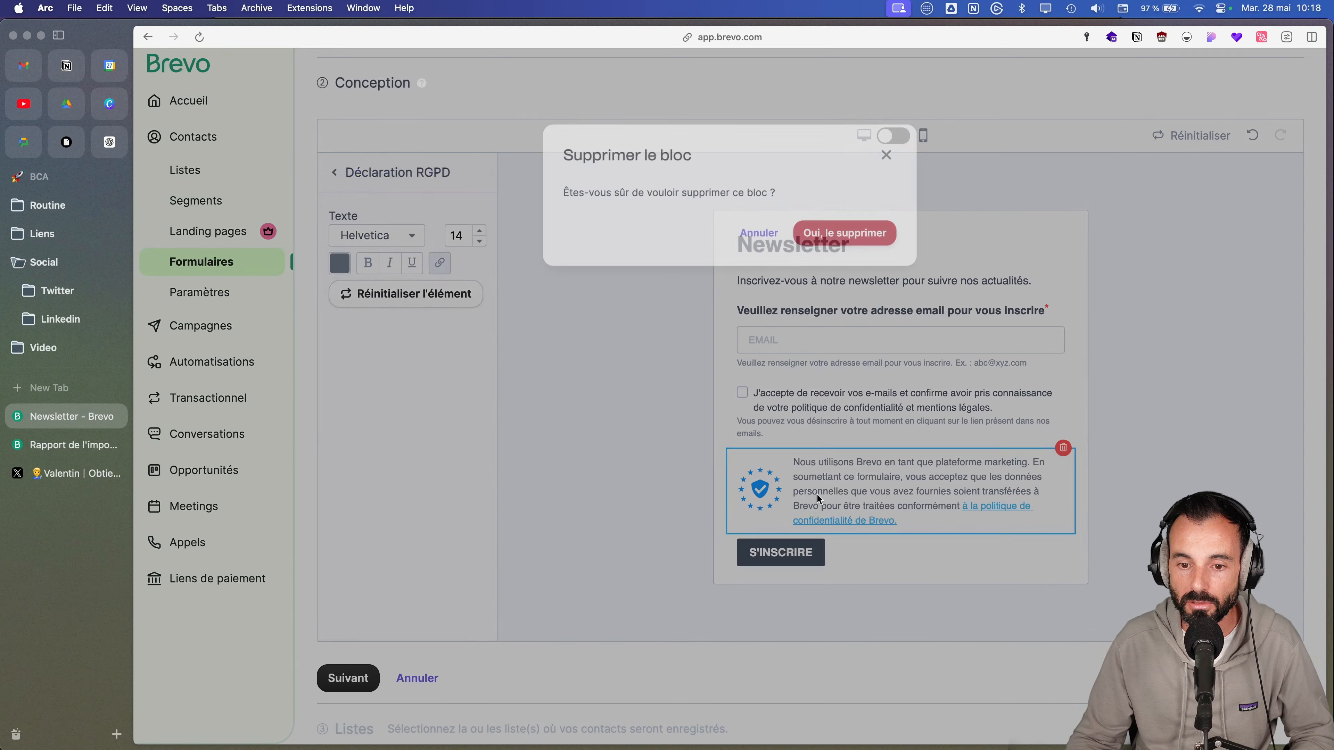
left_click(856, 238)
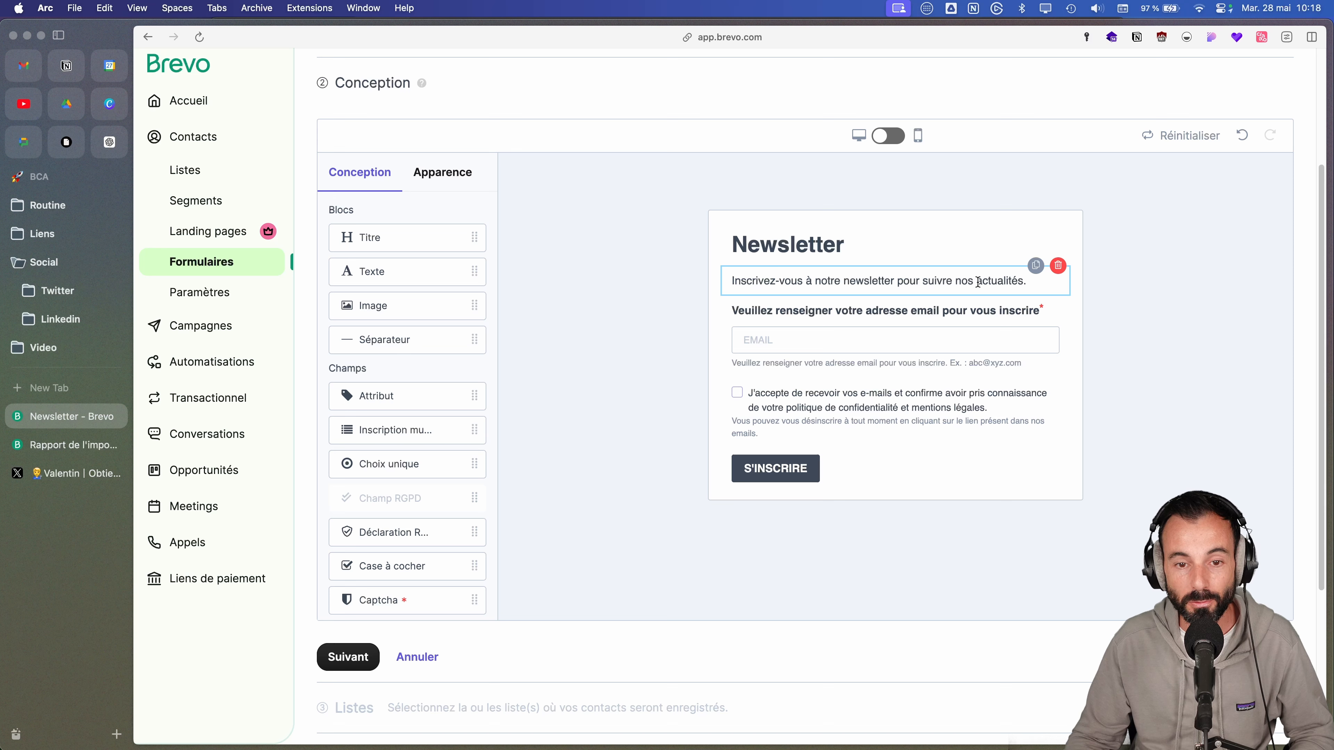
- Accept the Newsletter form's design with its introductory text as is, and proceed to the selection of destination lists
left_click_drag(731, 277, 989, 277)
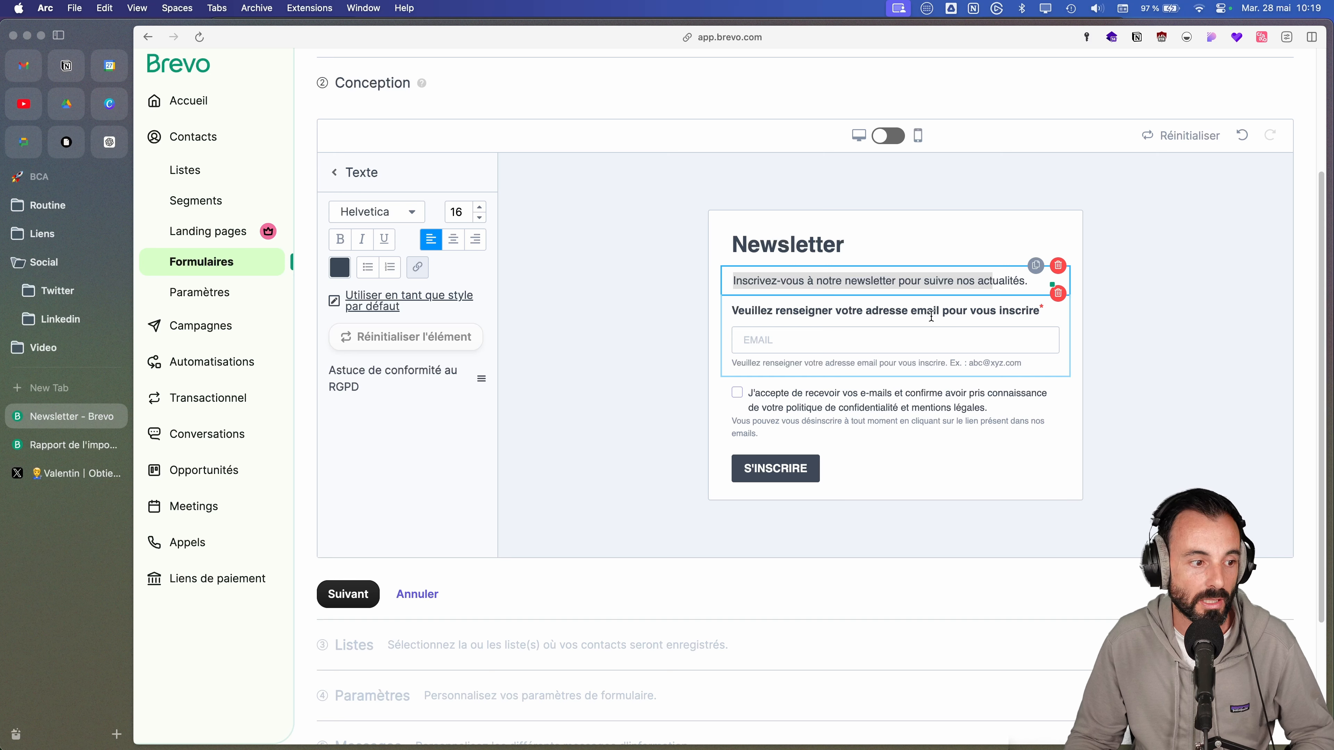
scroll(748, 485, "down", 2)
left_click(349, 539)
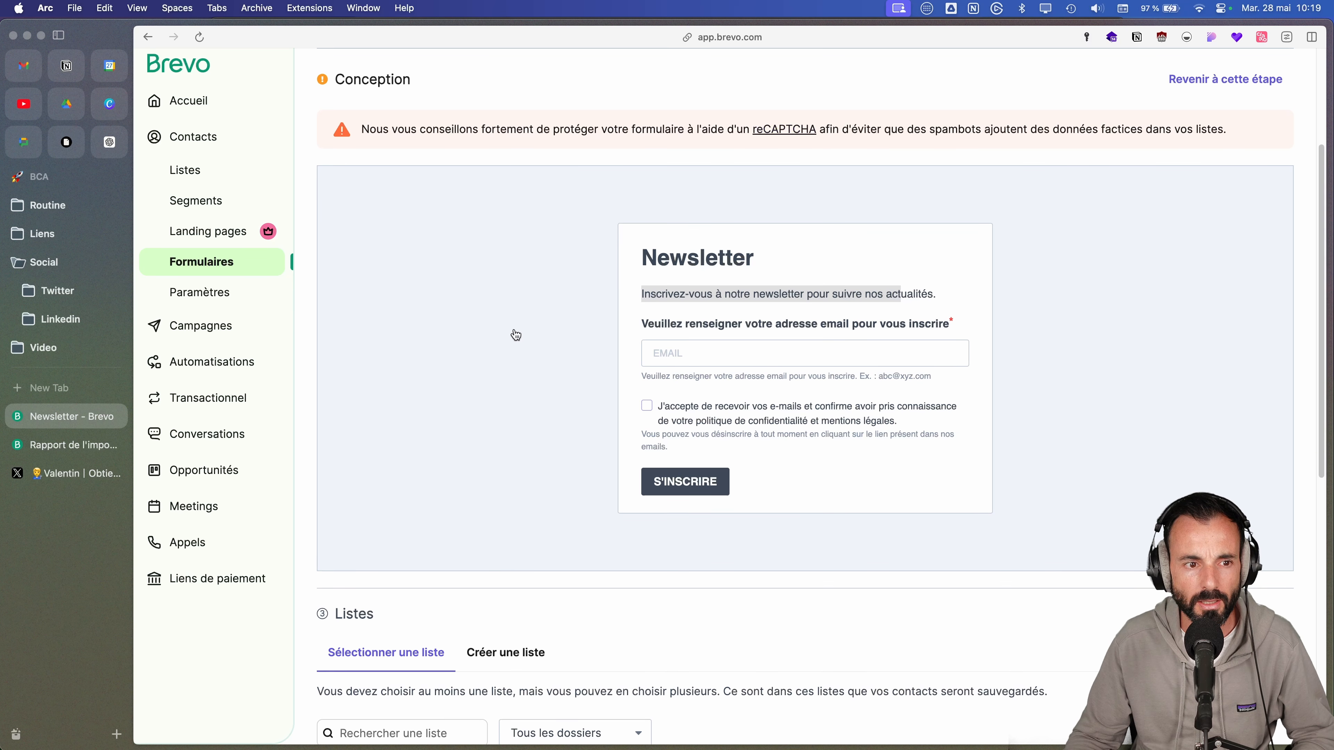
scroll(515, 339, "down", 8)
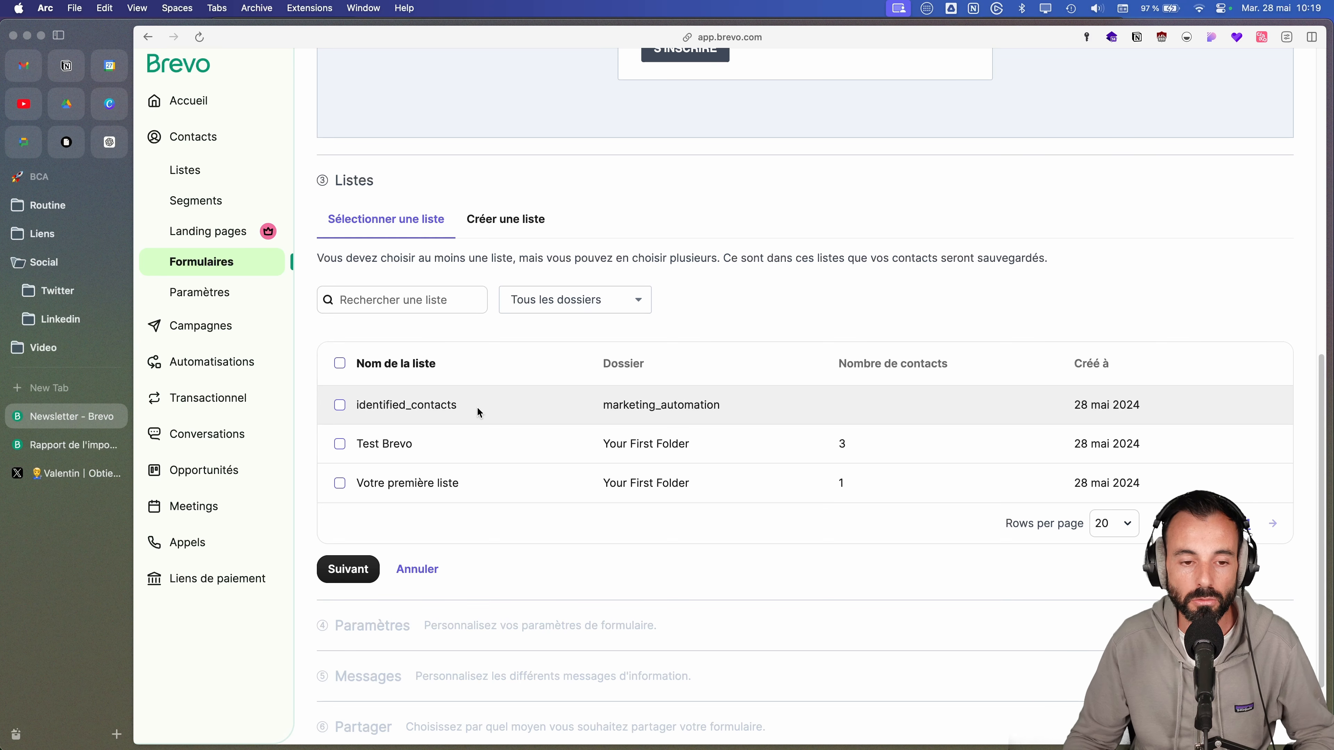
- Create a list named Newsletter in the marketing_automation folder, keep it as the form's only destination list, and proceed to the form parameters
scroll(477, 416, "up", 4)
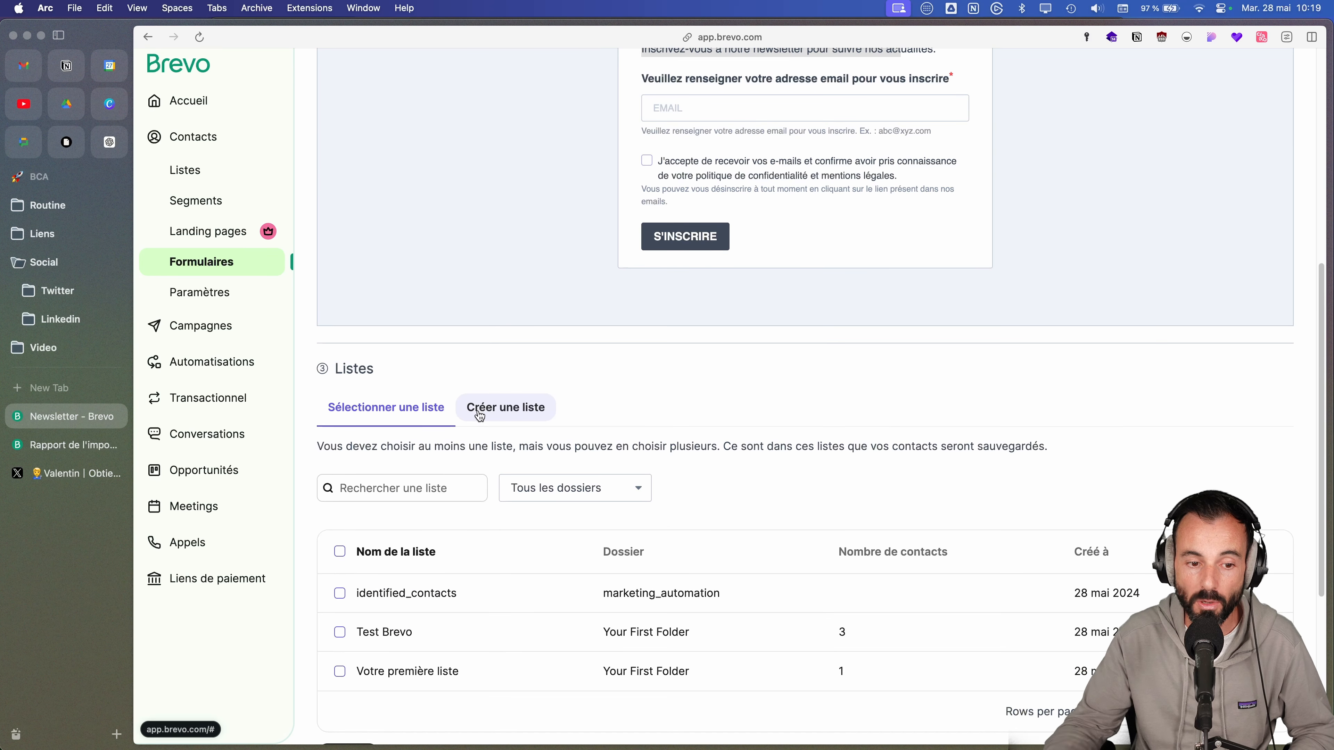
scroll(479, 416, "down", 3)
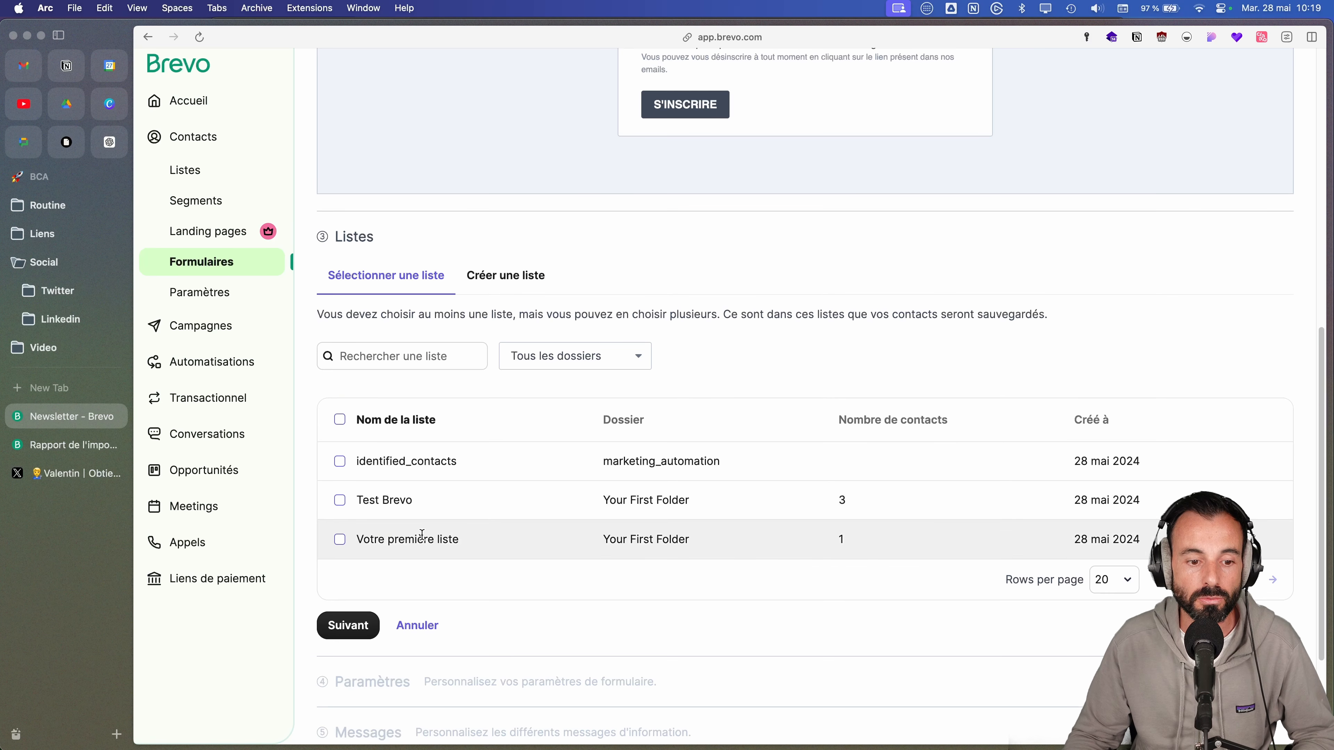
left_click(507, 276)
left_click(371, 348)
type("Newsletter")
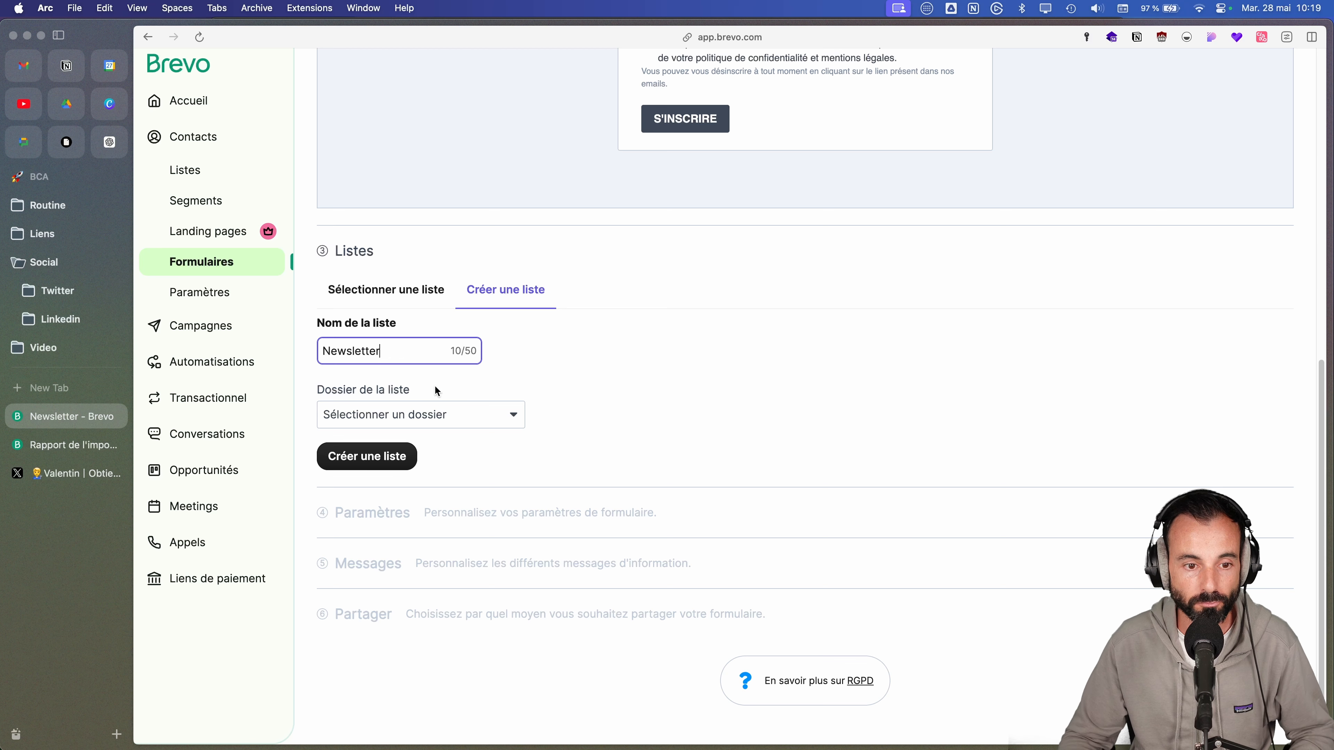
left_click(442, 415)
left_click(448, 431)
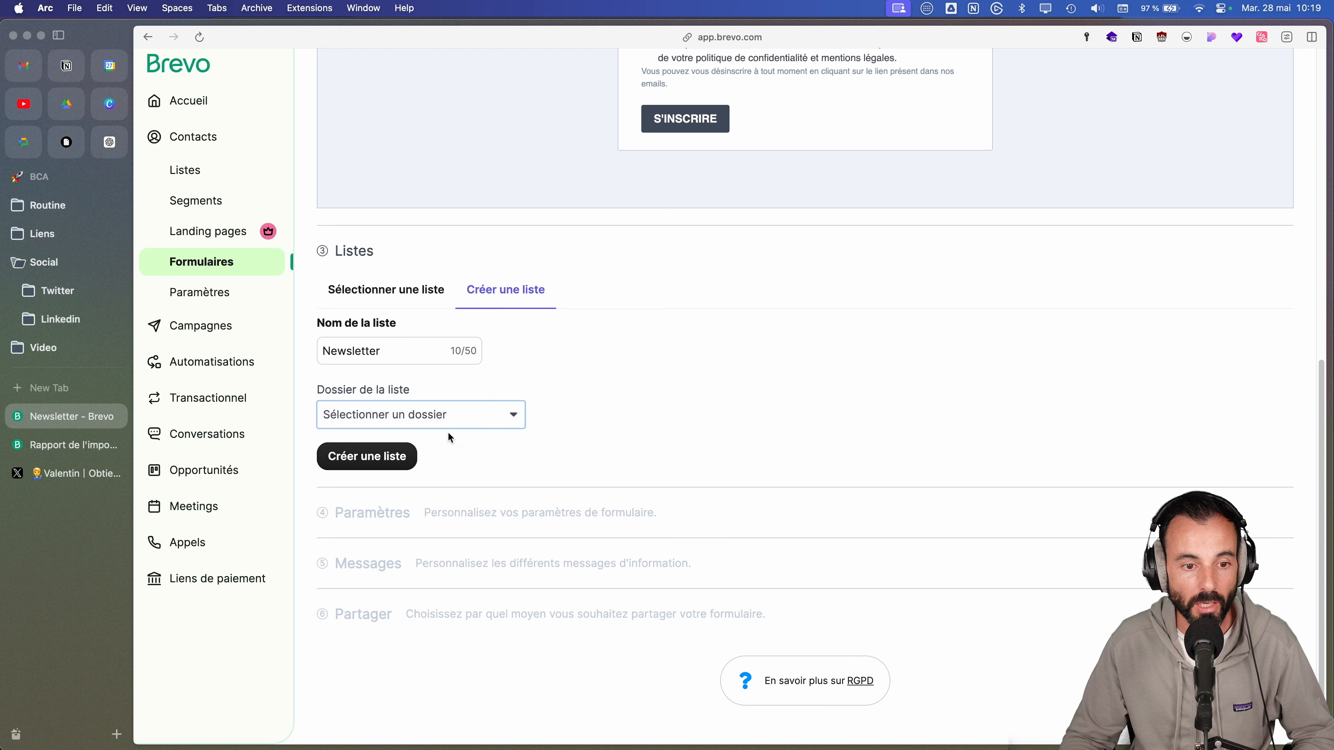
left_click(404, 467)
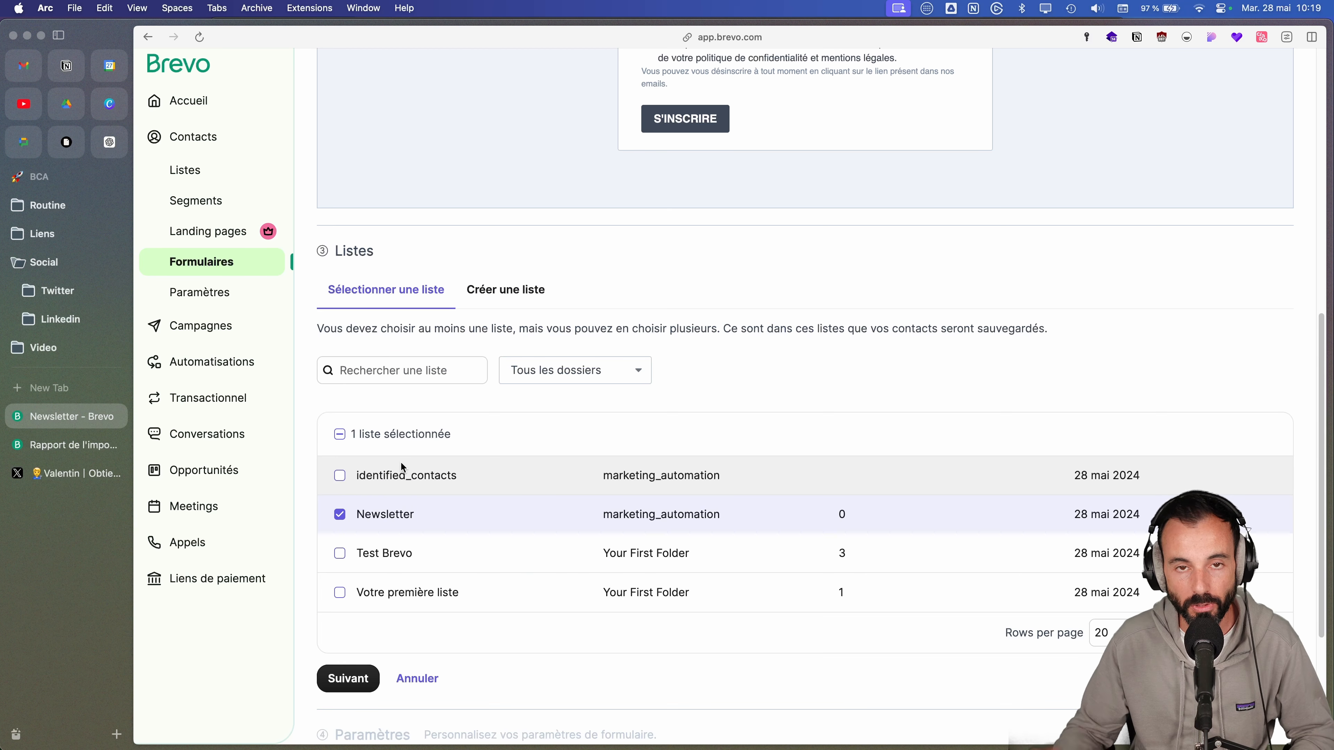
scroll(328, 599, "down", 3)
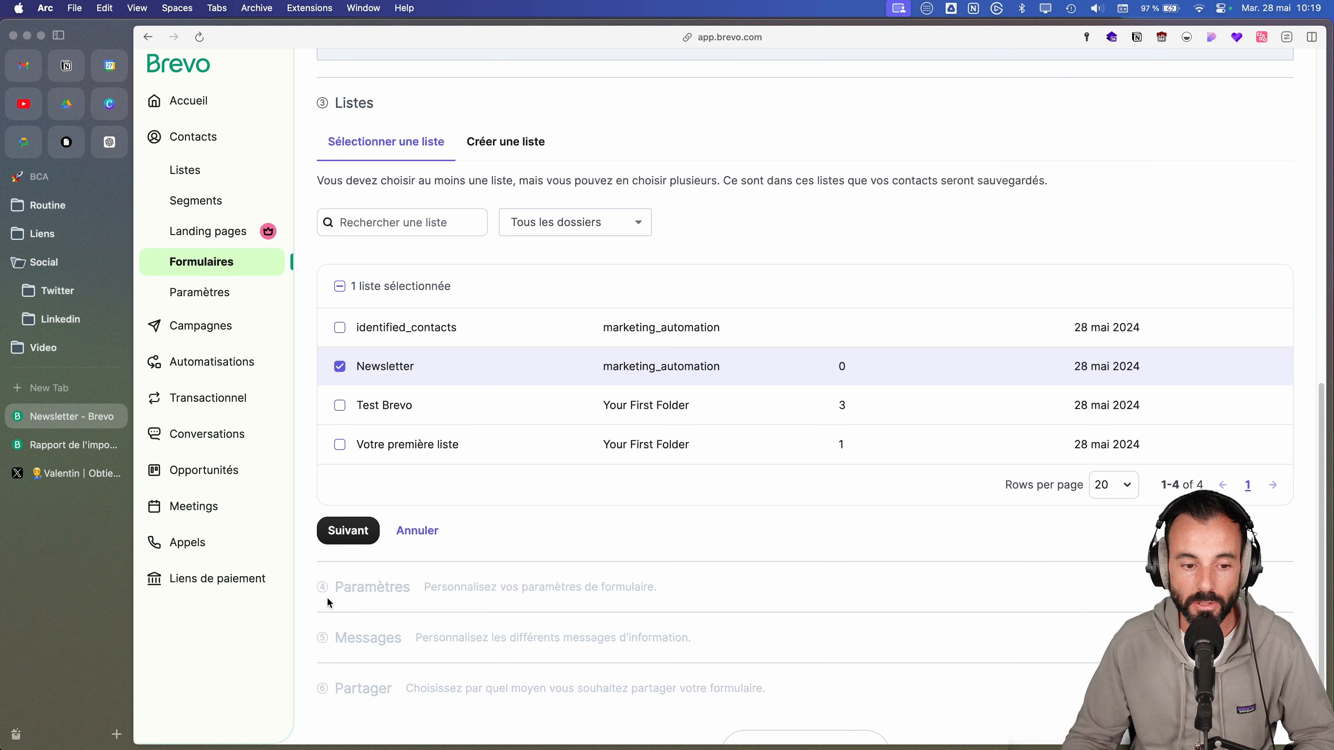
left_click(348, 530)
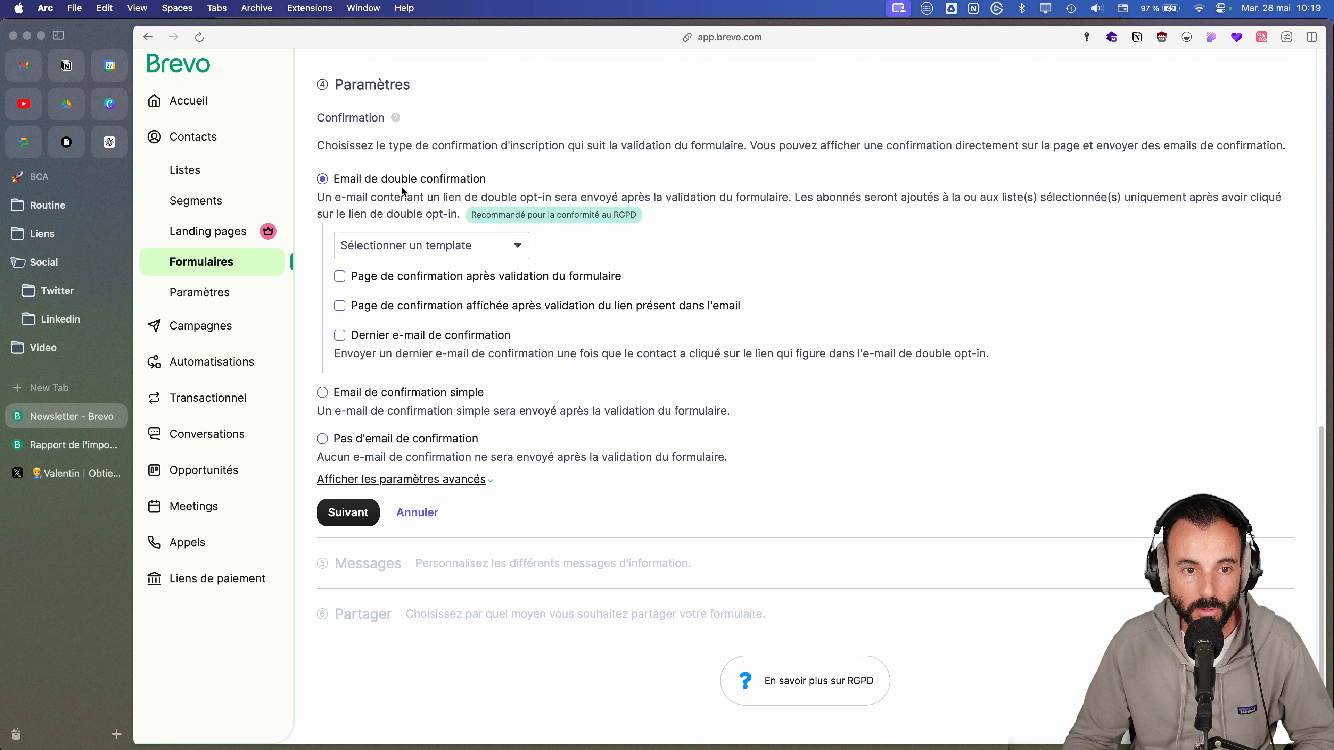
- Assign the double confirmation template to the form's double opt-in email, accept the default messages, and proceed to sharing
left_click(434, 252)
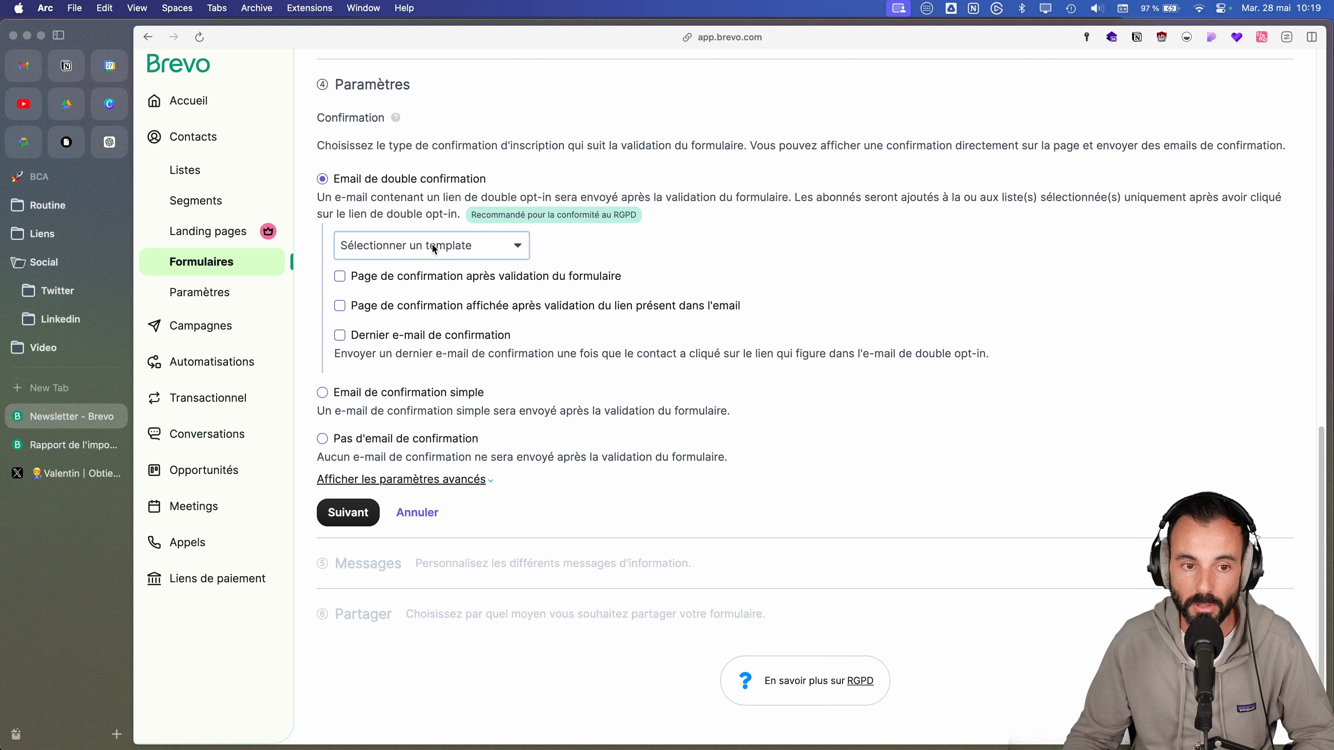
left_click(440, 264)
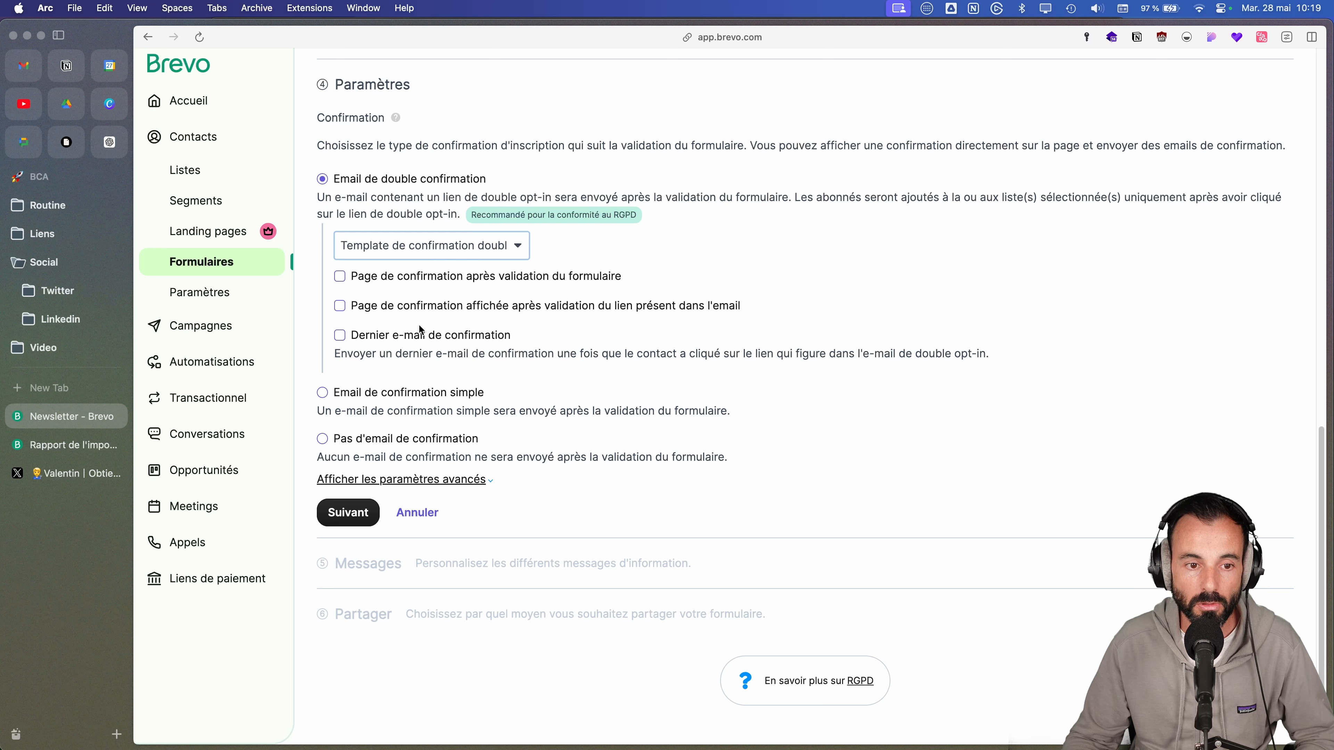
left_click(348, 512)
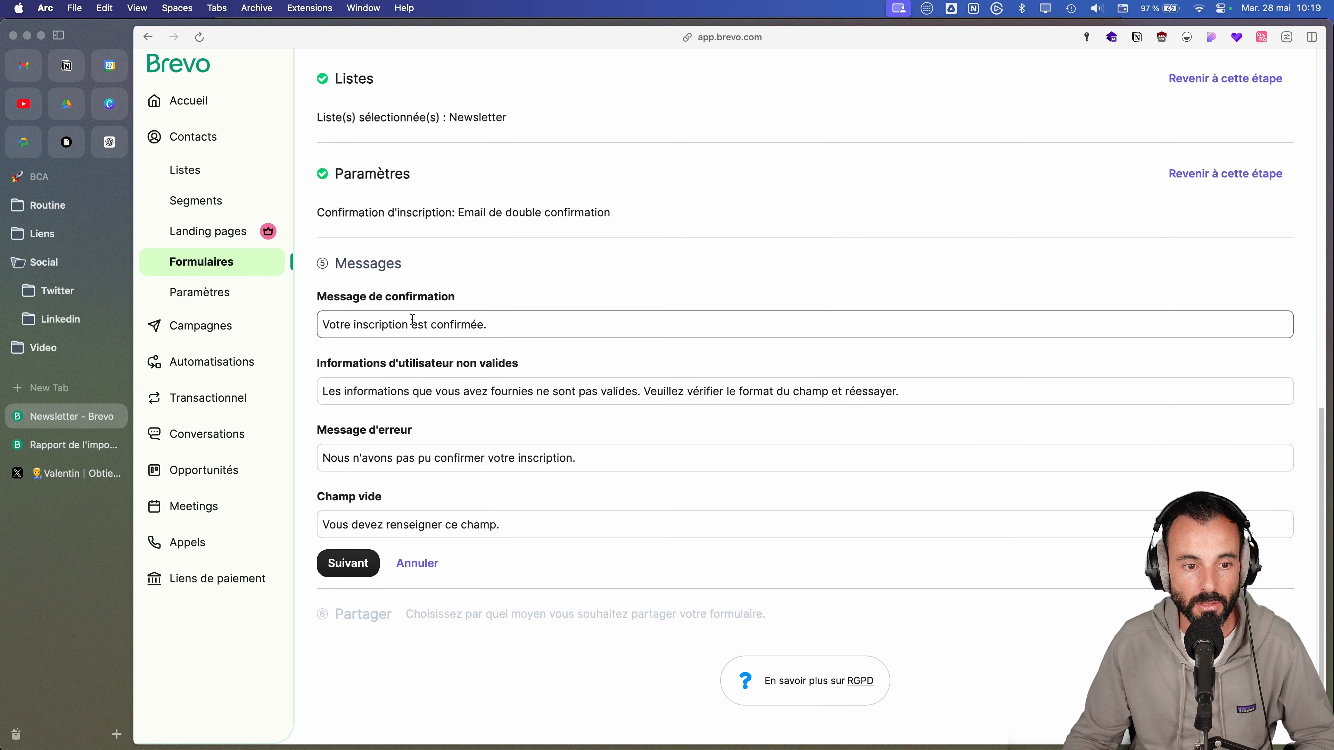
left_click(360, 569)
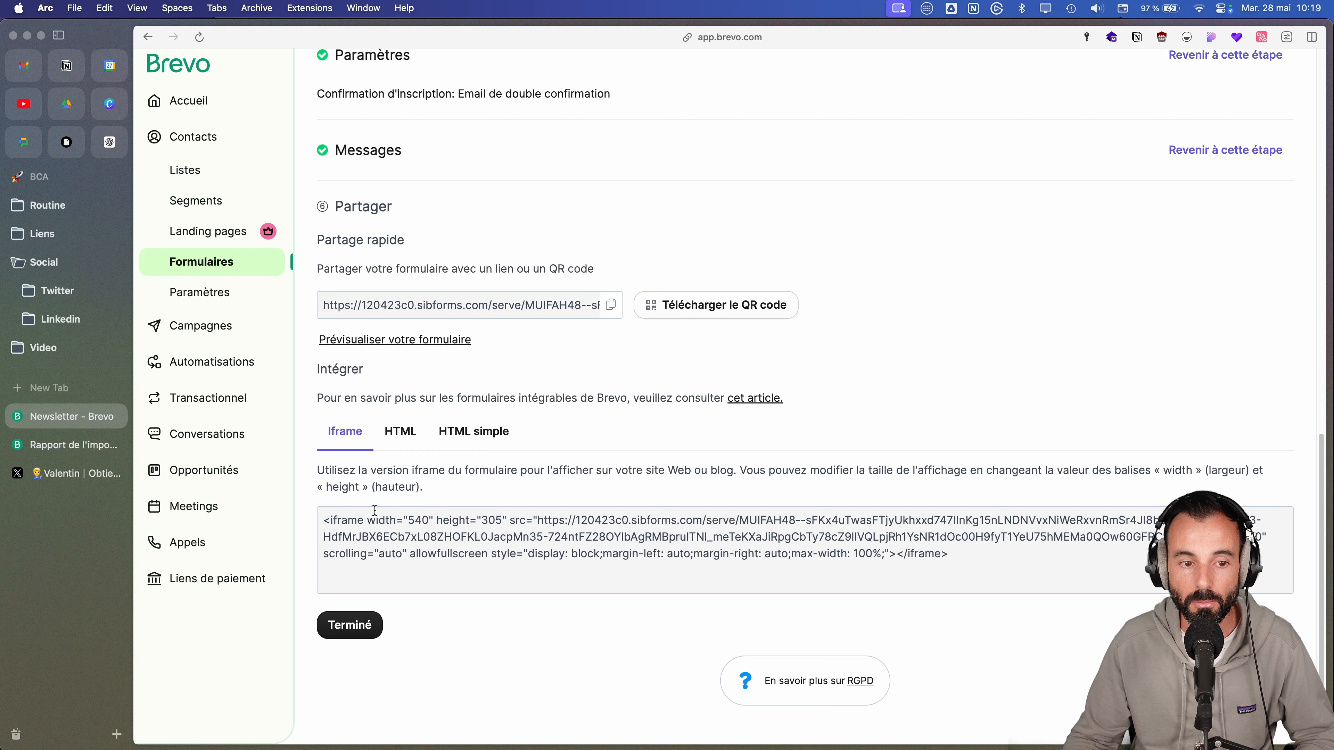
- Look through the HTML, simple HTML and iframe embed codes, and finish the Newsletter form
left_click(415, 433)
left_click(462, 436)
left_click(402, 434)
left_click(344, 434)
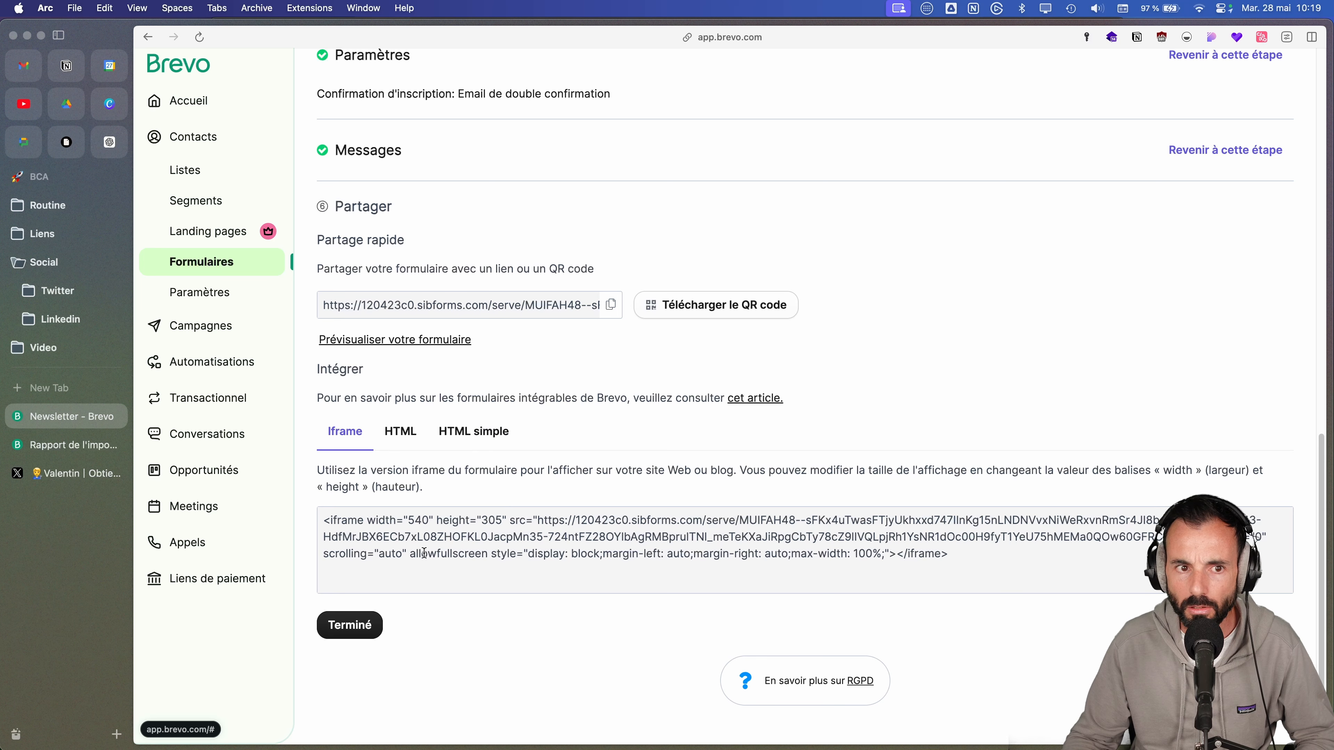
left_click(363, 628)
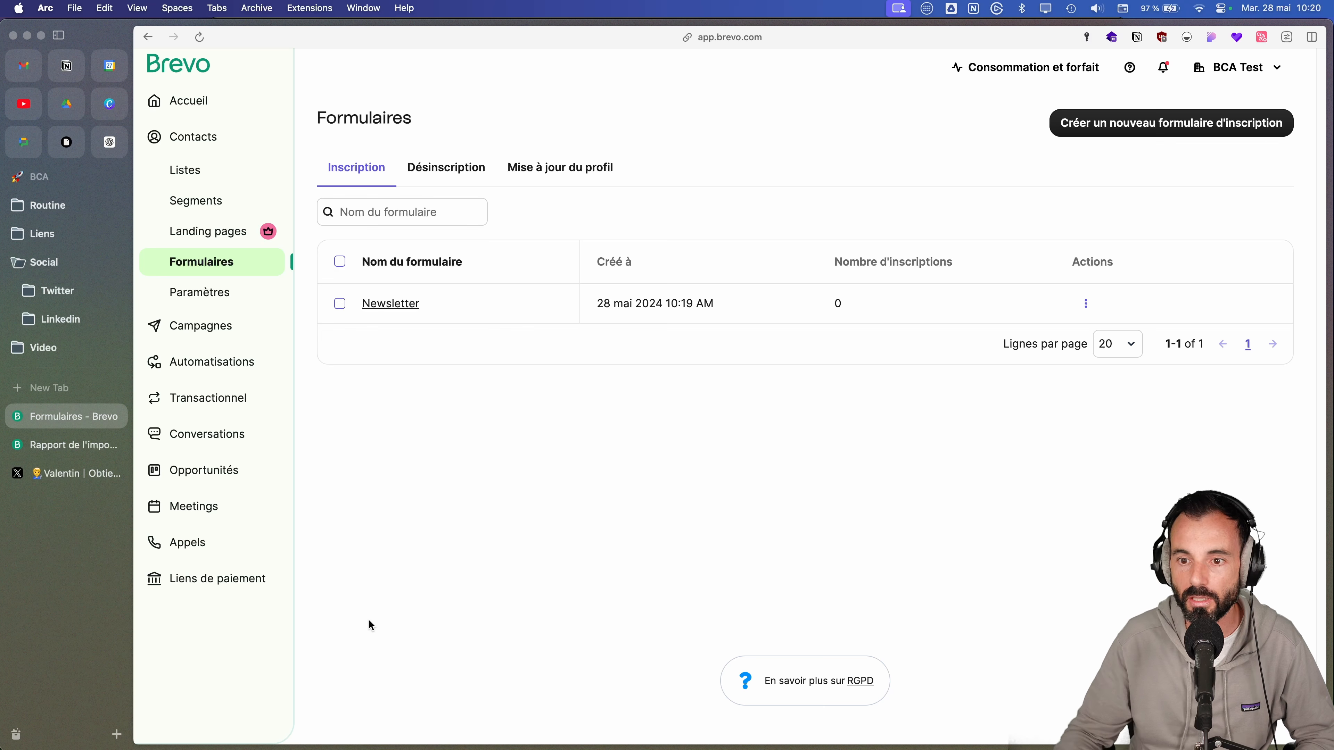
- Reopen the Newsletter form's sharing options and select its entire iframe embed code
left_click(400, 303)
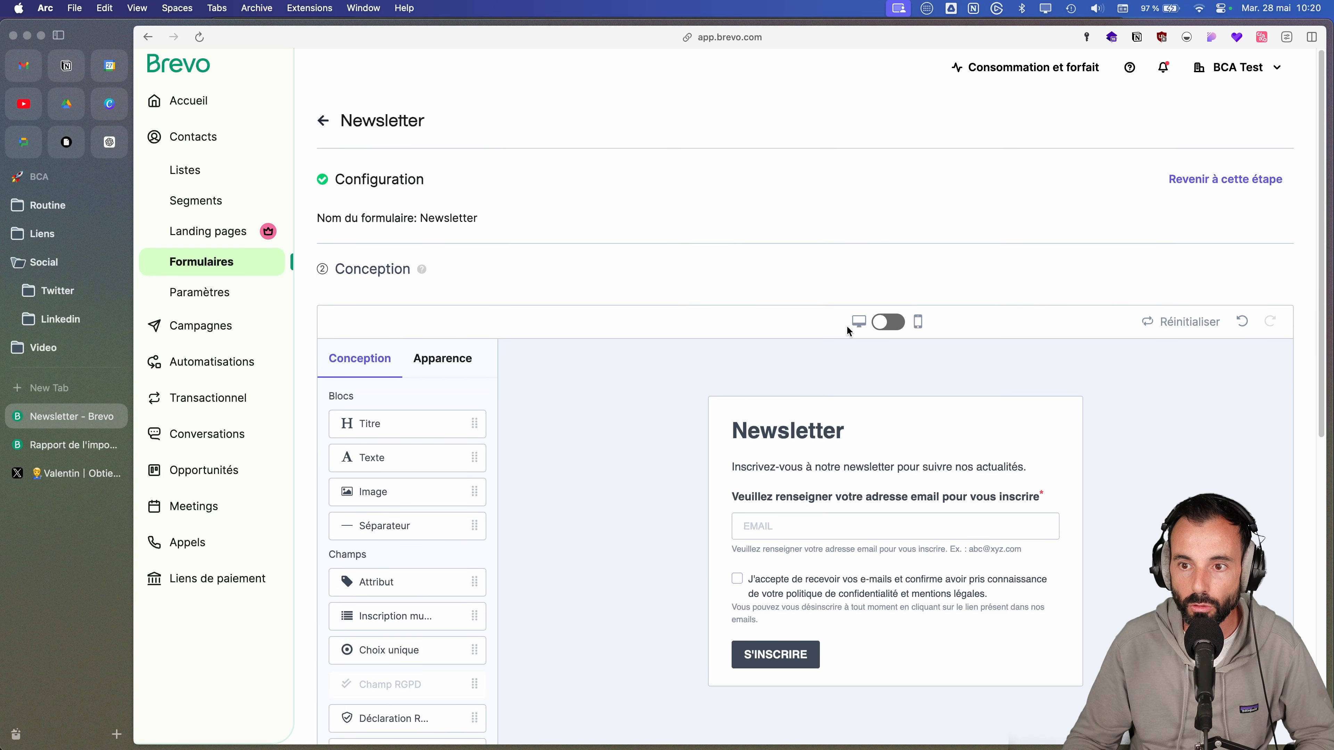
scroll(729, 417, "down", 10)
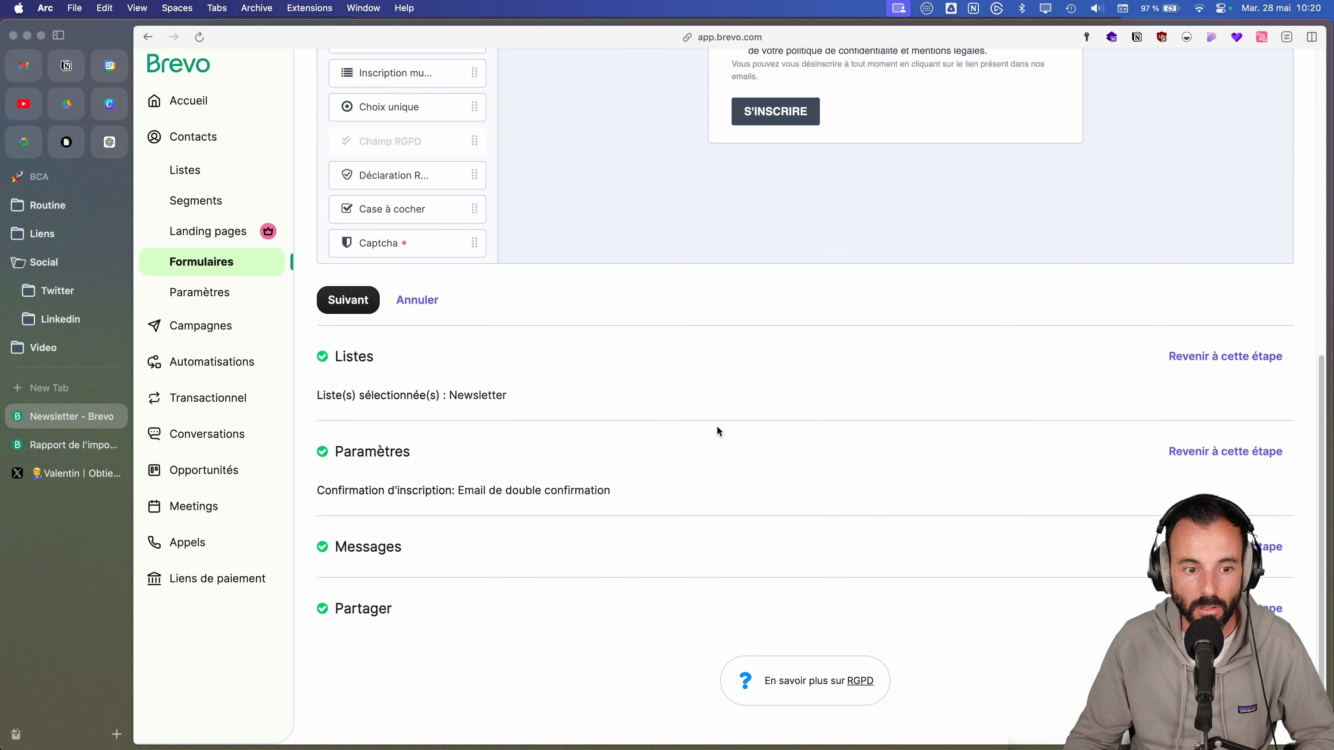
left_click(1213, 609)
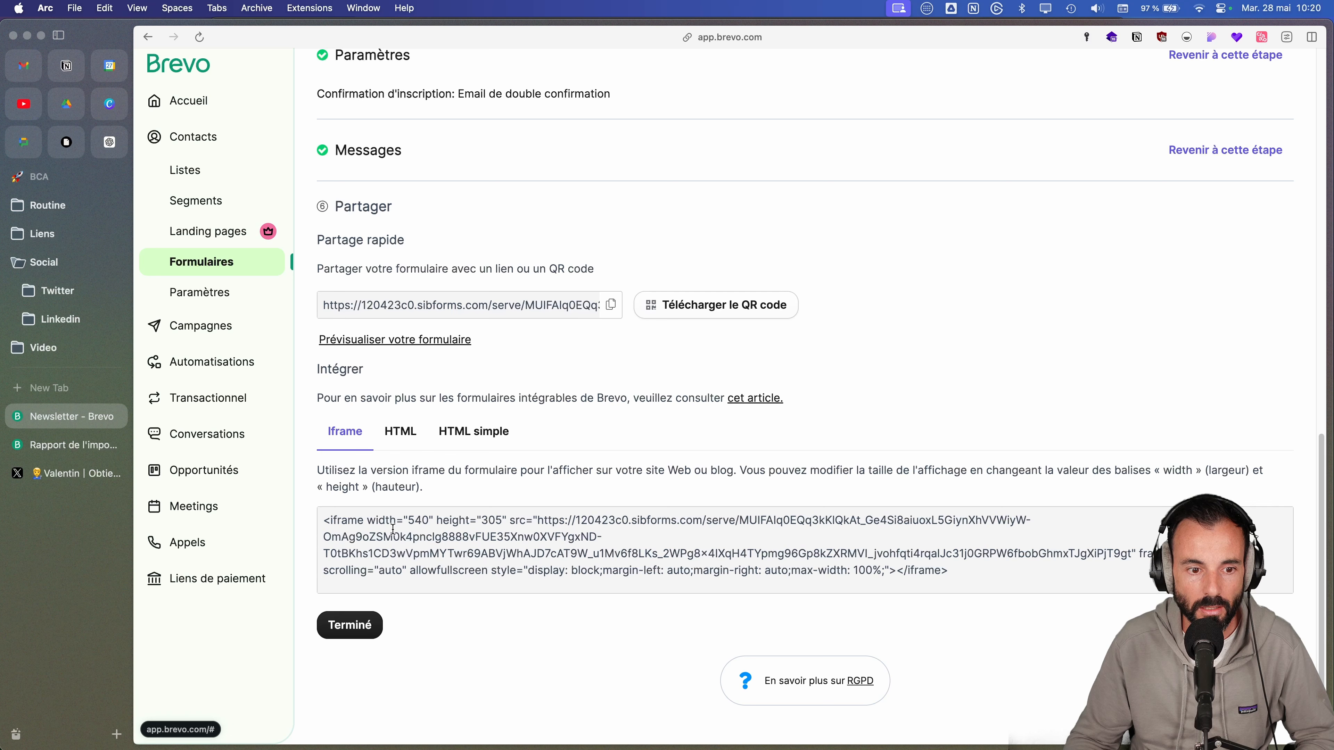
left_click_drag(537, 520, 628, 562)
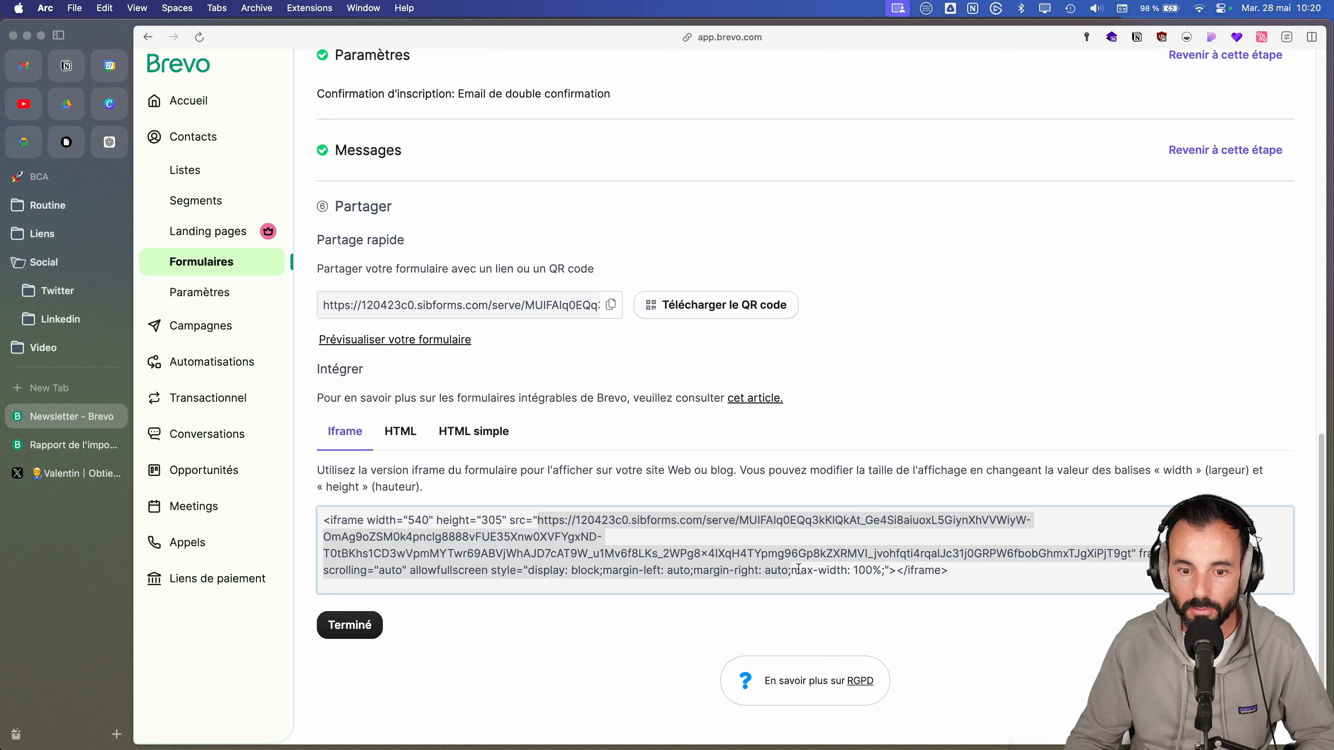
key("super+a")
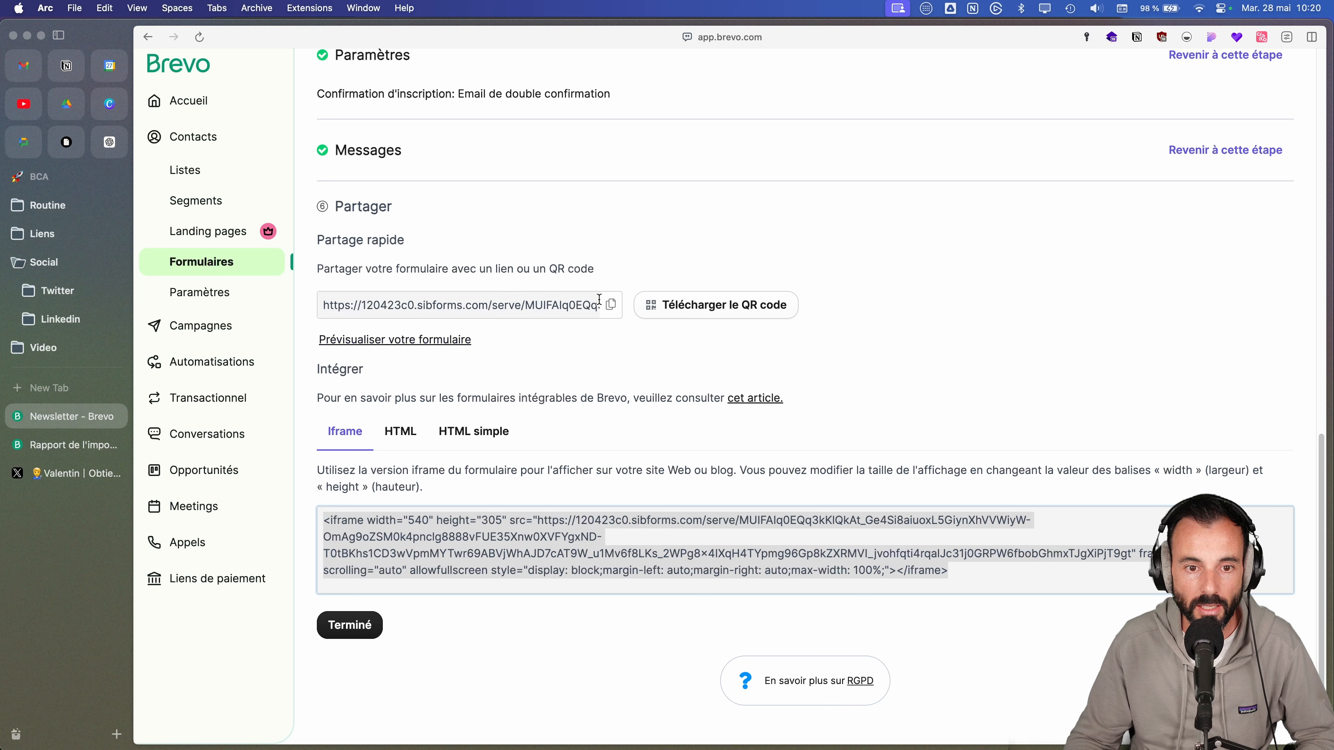
- Copy the Newsletter form's share link and open the published form in a new browser tab
left_click(611, 304)
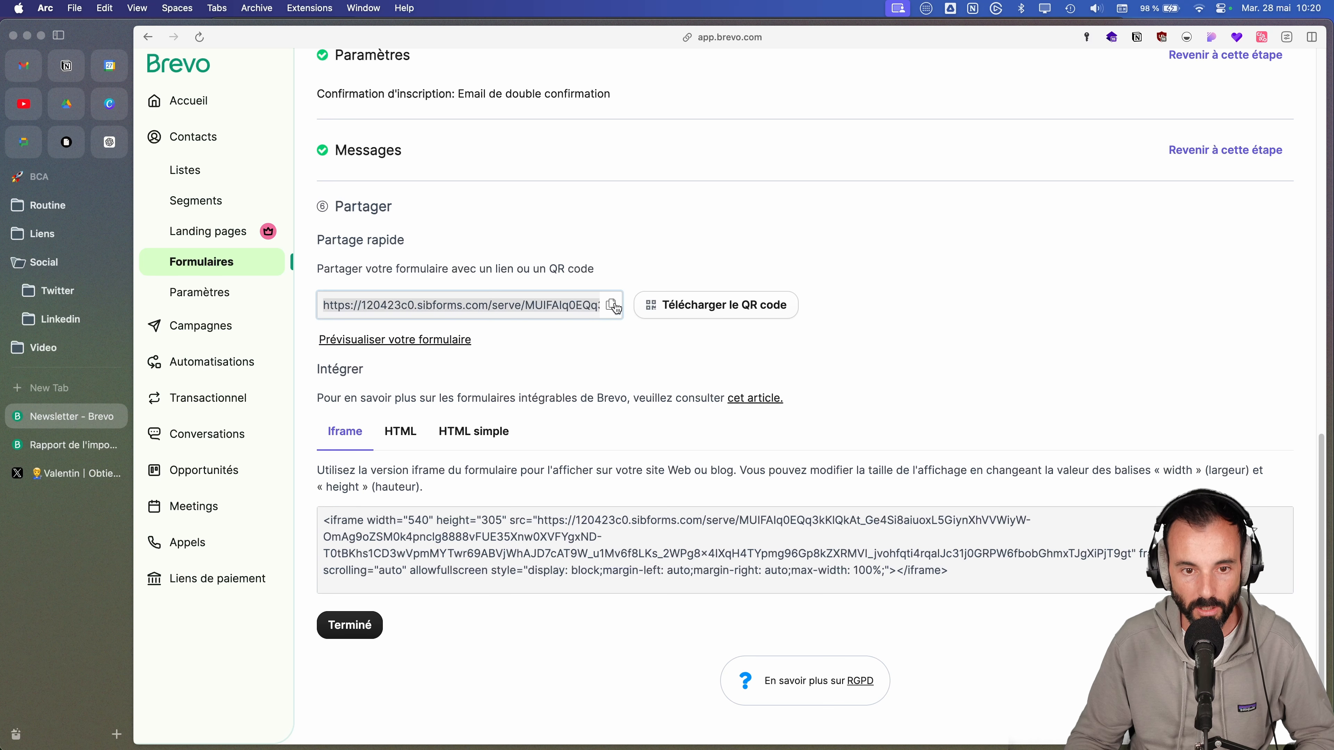
key("super+t")
type("https://120423c0.sibforms.com/serve/MUIFAIq0EQq3kKlQkAt_Ge4Si8aiuoxL5GiynXhVVWiyW-OmAg9oZSM0k4pnclg8888vFUE35Xnw0XVFYgxND-T0tBKhs1CD3wVpmMYTwr69ABVjWhAJD7cAT9W_u1Mv6f8LKs_2WPg8x4lXqH4TYpmg96Gp8kZXRMVl_jvohfqti4rqalJc31j0GRPW6fbobGhmxTJgXiPjT9gt")
key("Return")
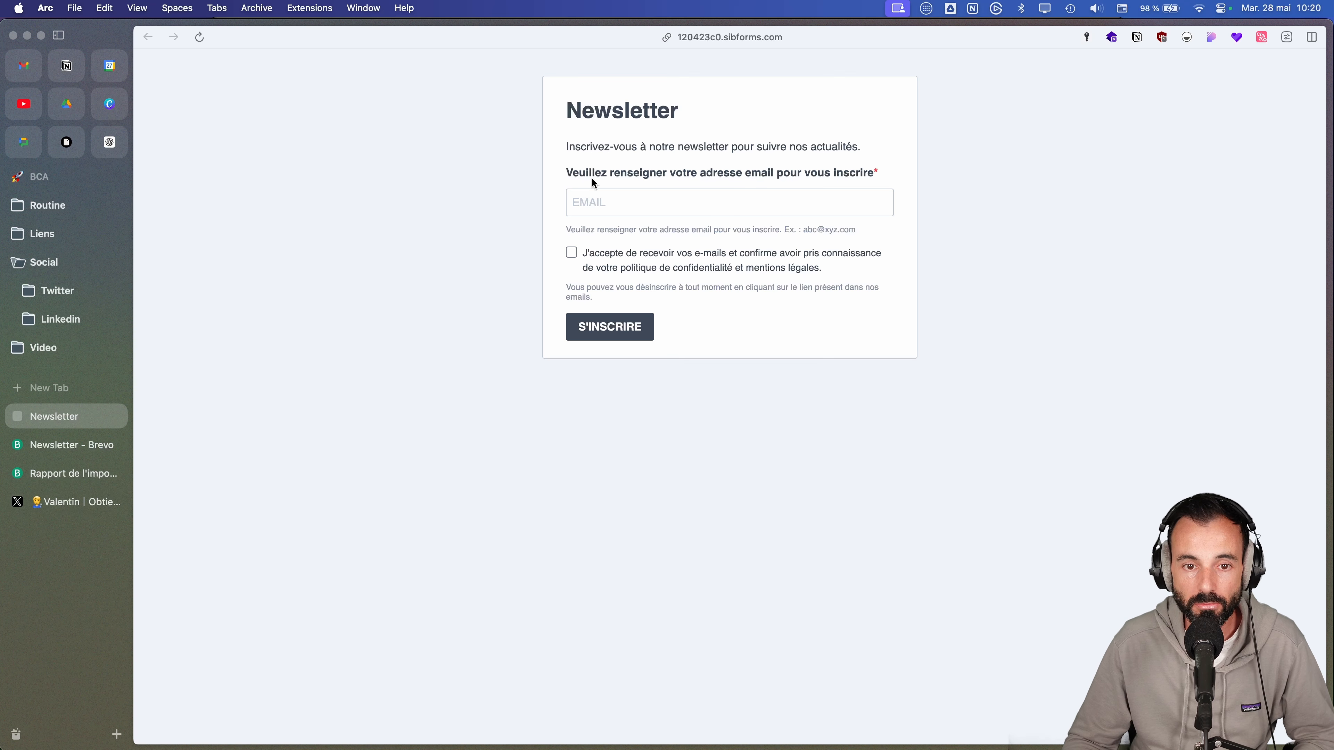
- Return to the Newsletter form's sharing options in Brevo and finish the form to get back to the forms list
left_click(83, 448)
left_click(82, 472)
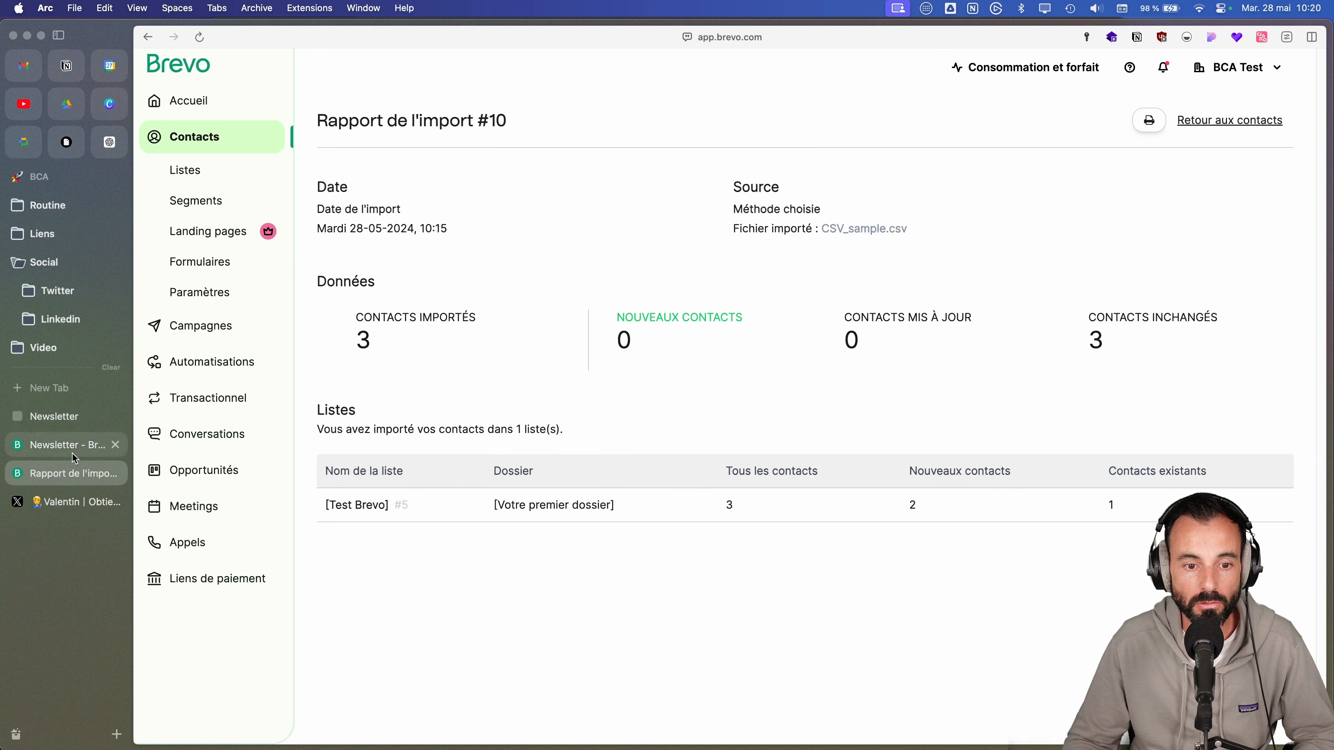
left_click(72, 449)
left_click(374, 623)
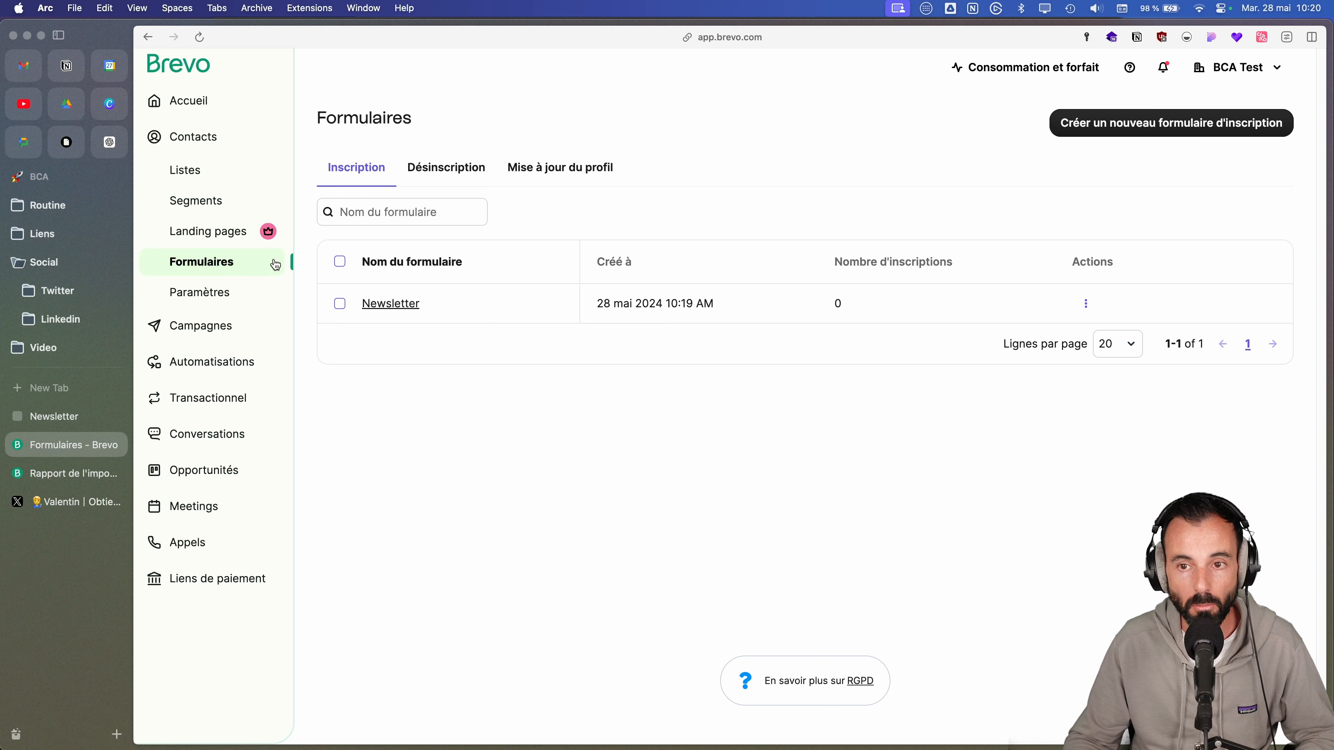
- Start a new classic email campaign and name it Test
left_click(201, 329)
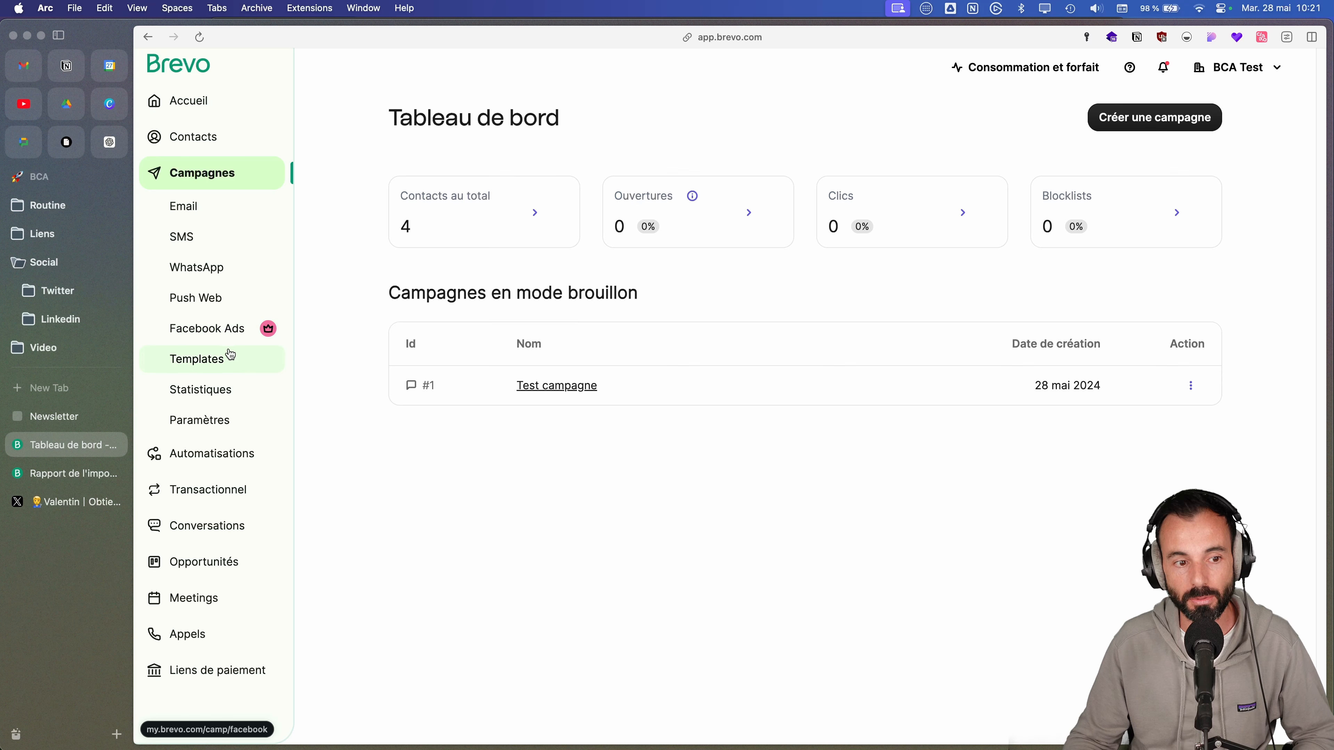
left_click(219, 207)
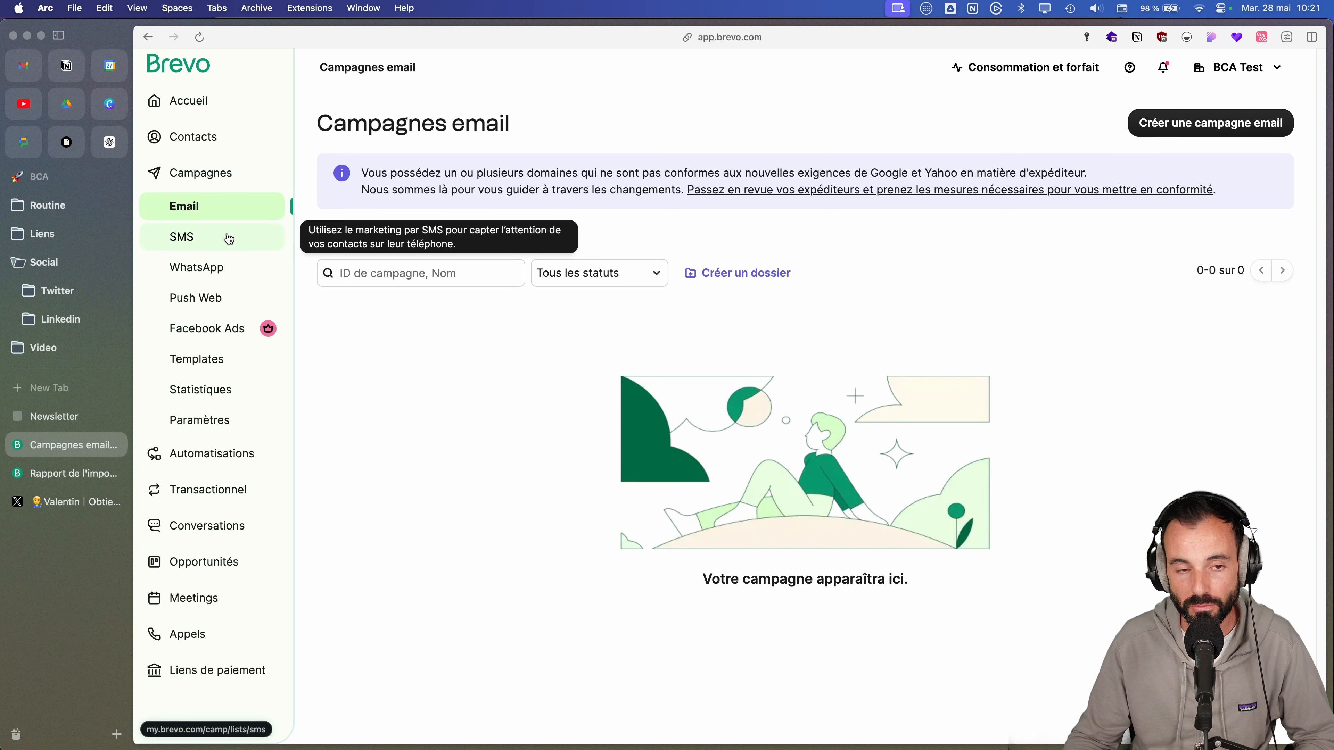
left_click(1229, 128)
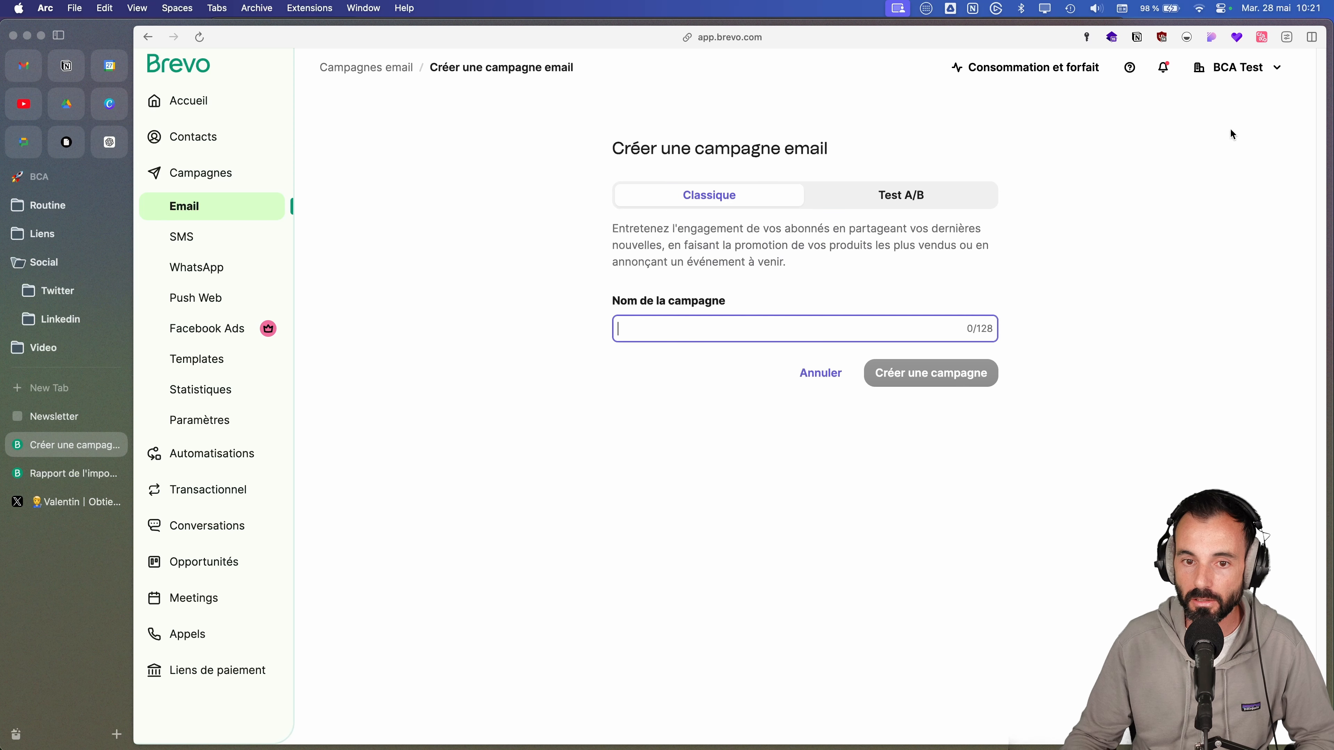
type("Test")
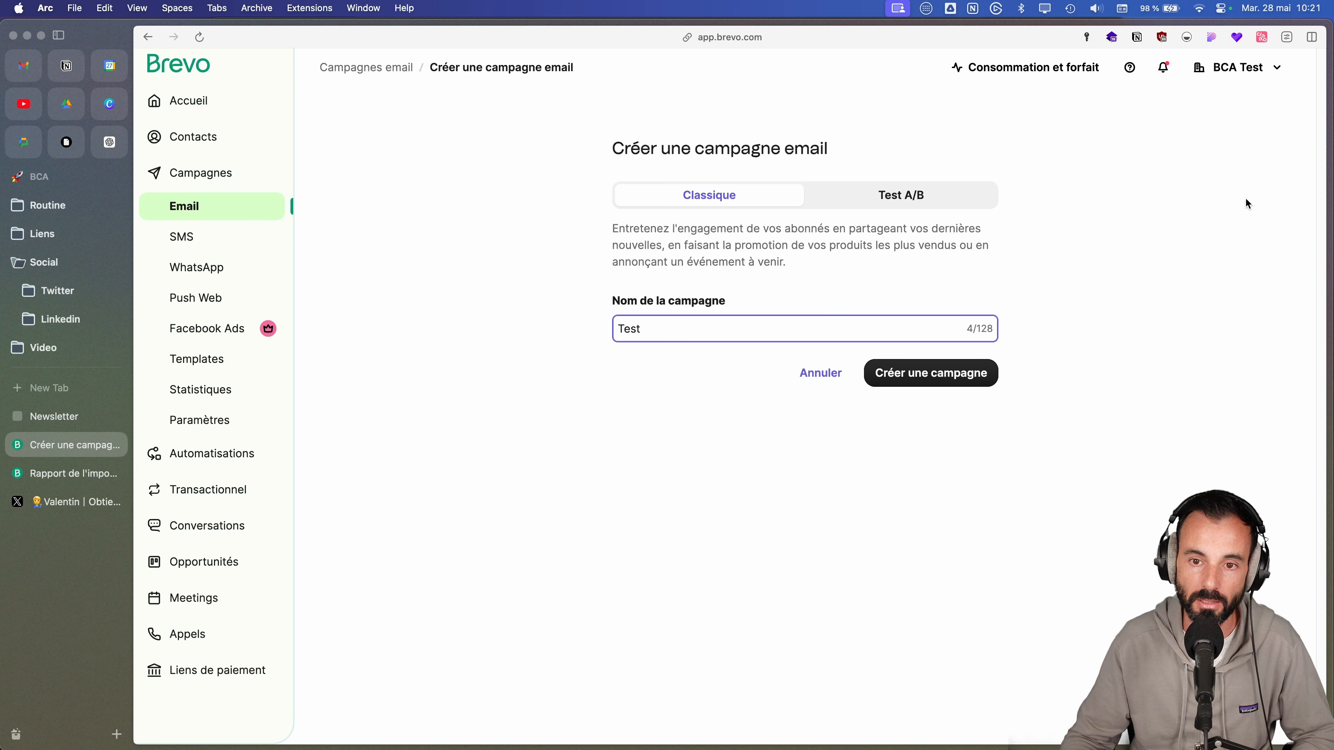
- Check the A/B test campaign option, return to the classic type, and create the Test campaign
left_click(896, 197)
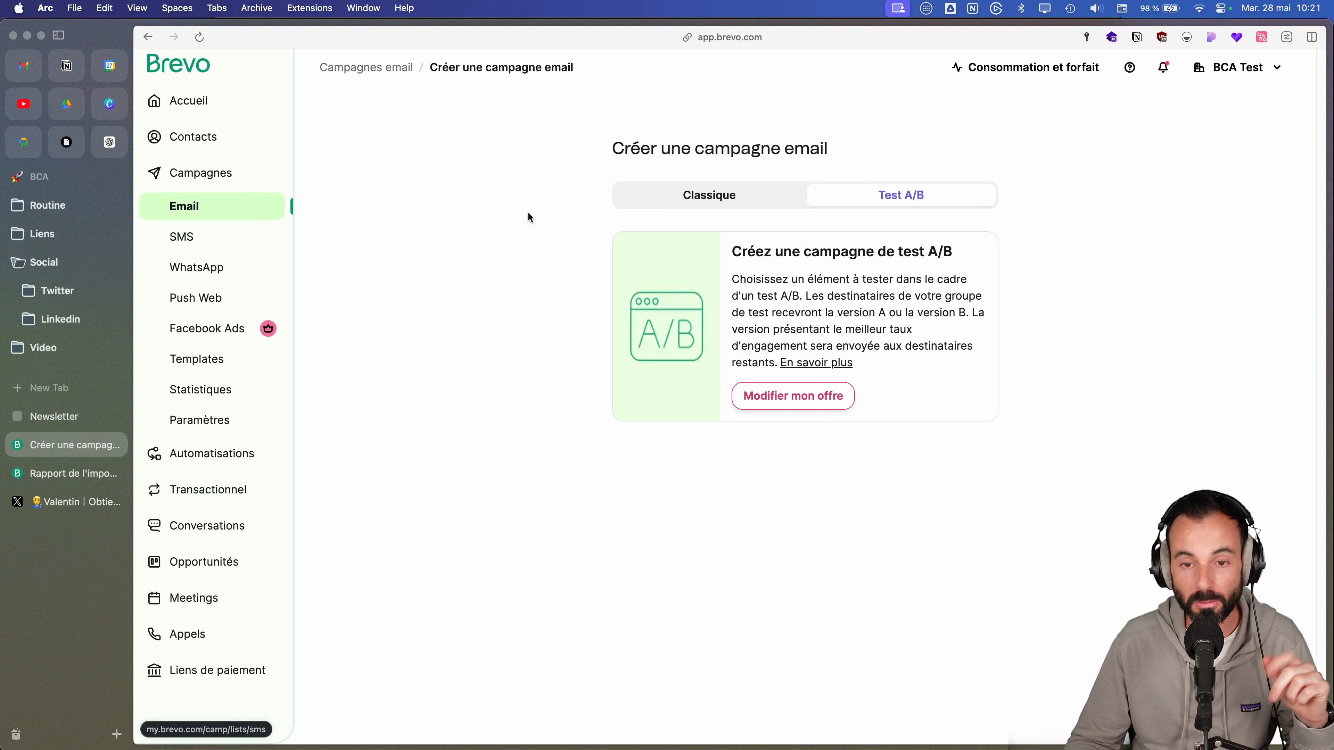
left_click(706, 203)
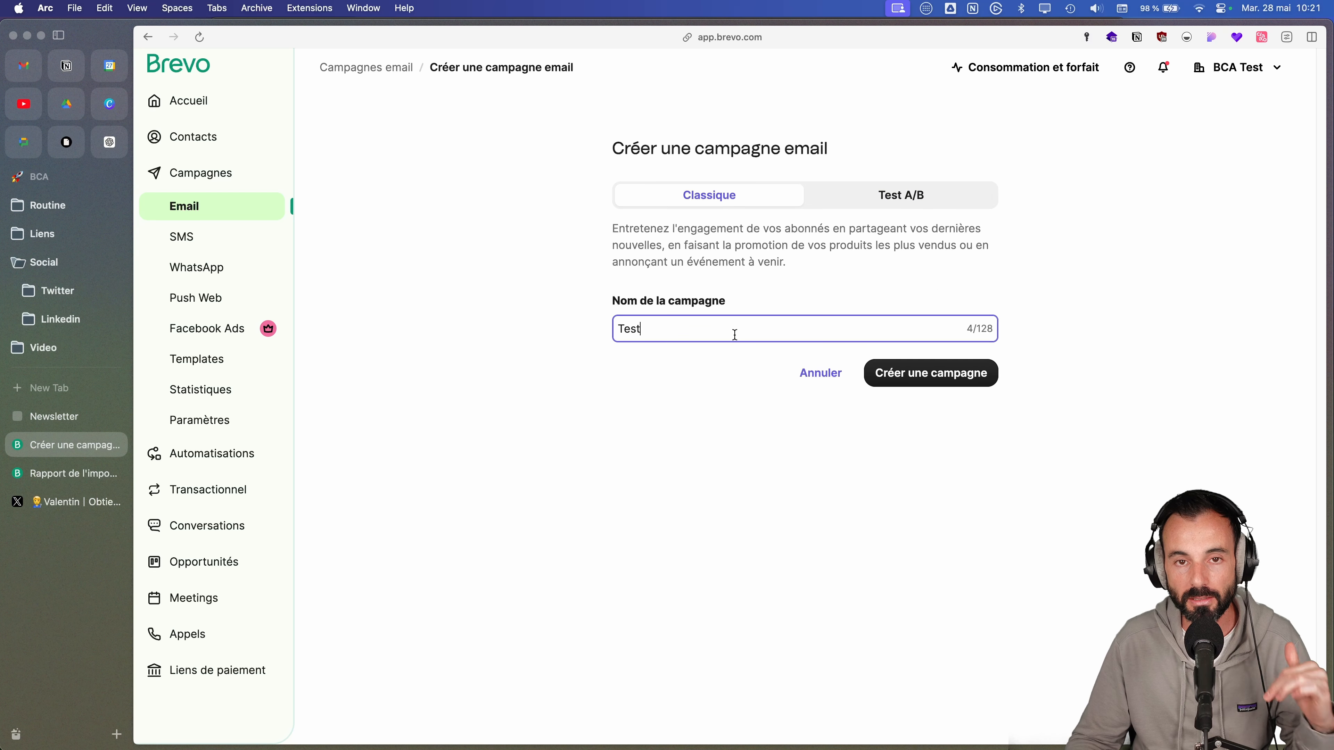
left_click(872, 207)
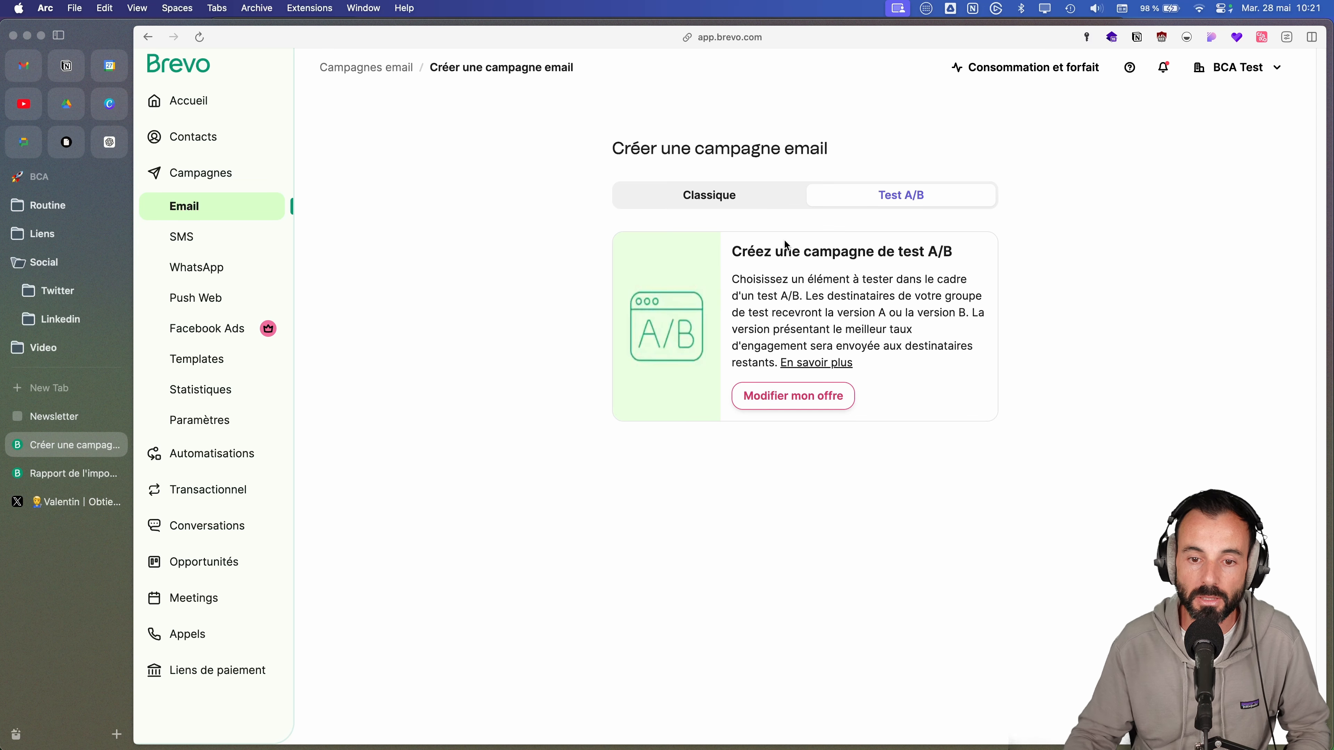
left_click(722, 210)
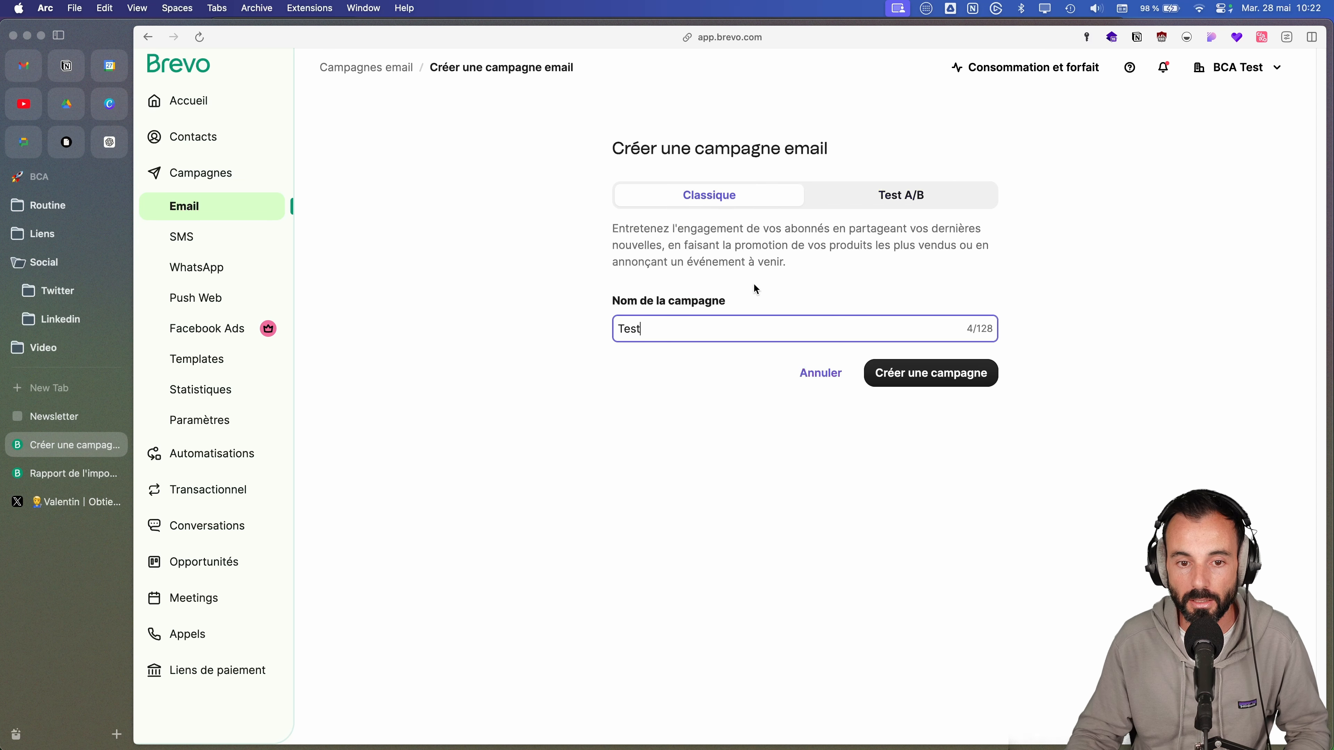
left_click(894, 372)
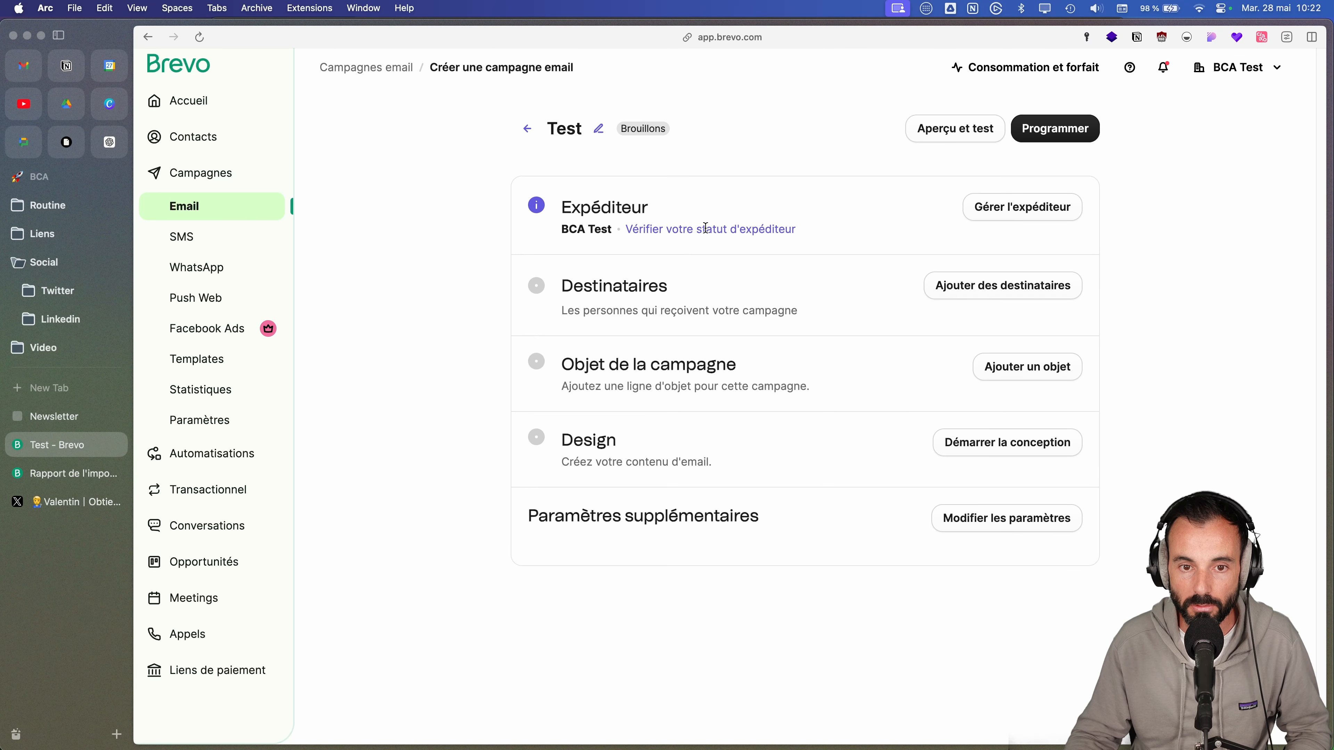
- Review the Test campaign's sender address and name, and save the sender settings as they are
left_click(1023, 208)
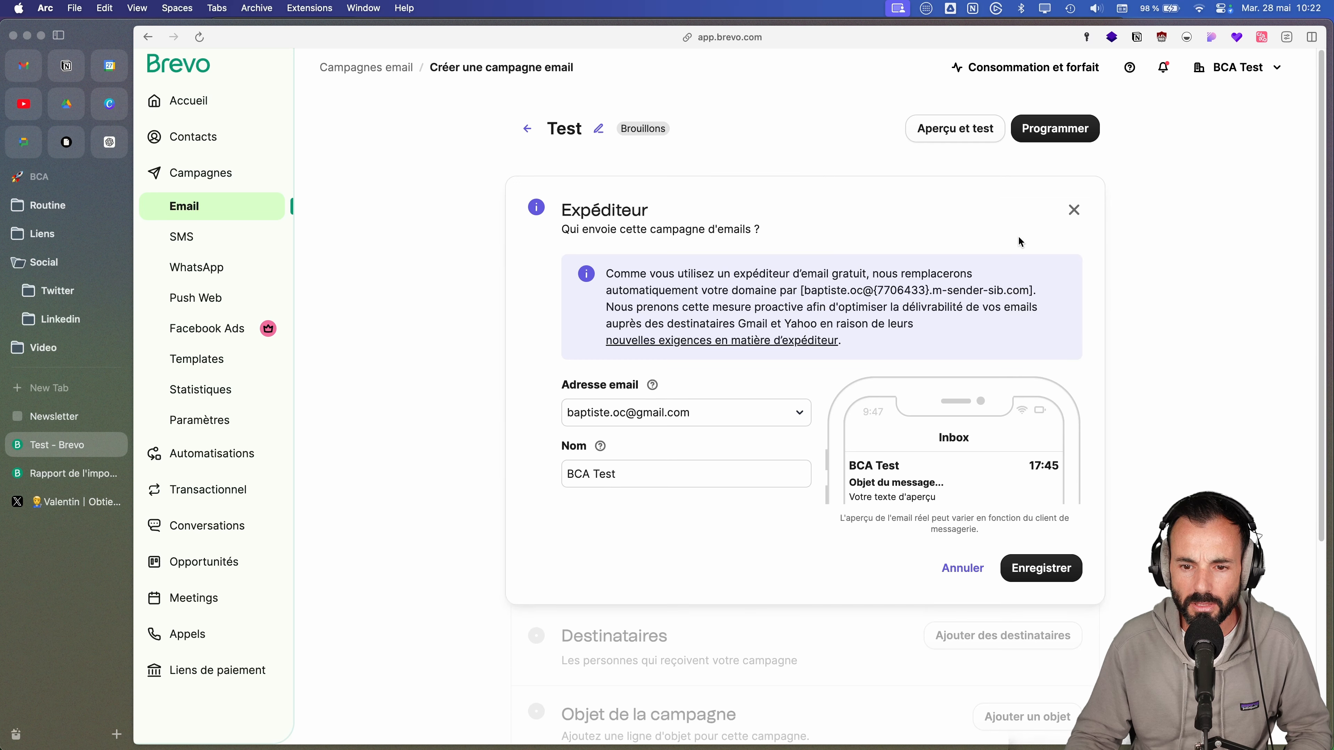
mouse_move(653, 389)
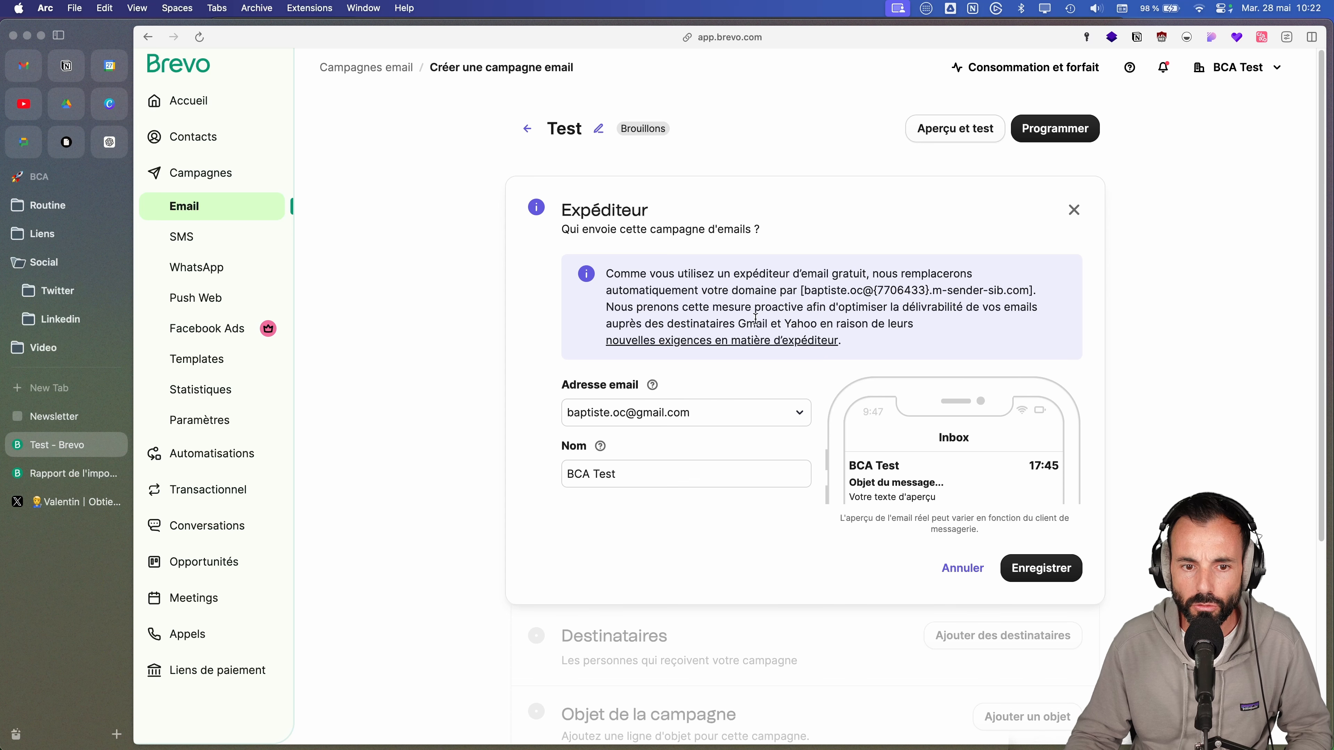
left_click(1062, 571)
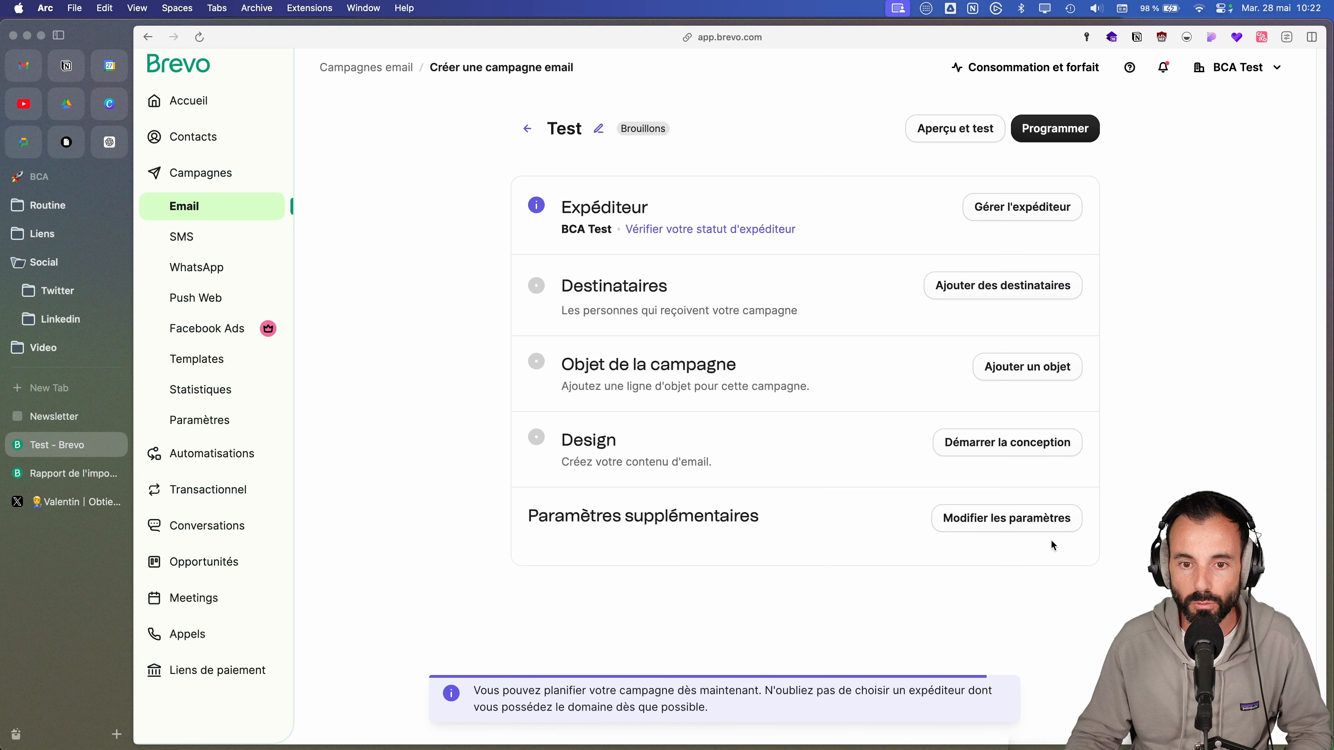
- Add recipients to the Test campaign by choosing the Newsletter #6 list from the marketing_automation folder
left_click(976, 286)
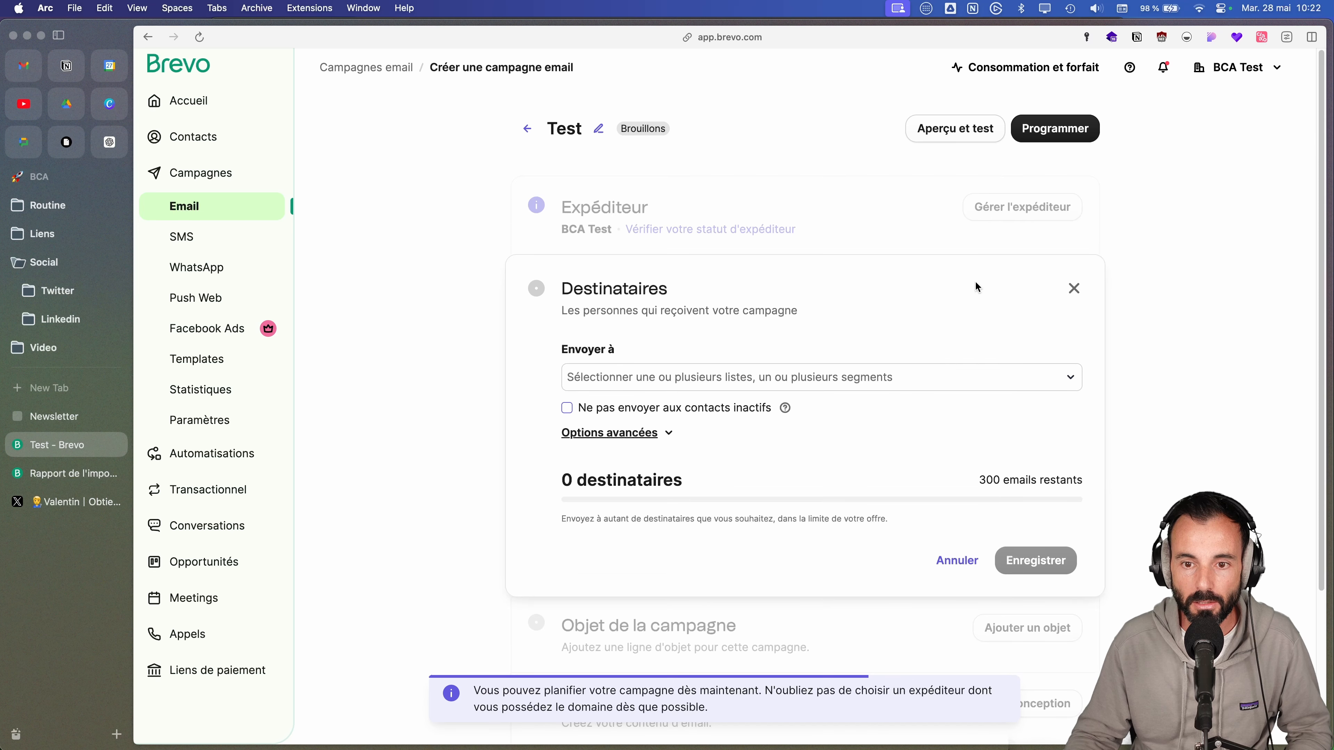
left_click(884, 379)
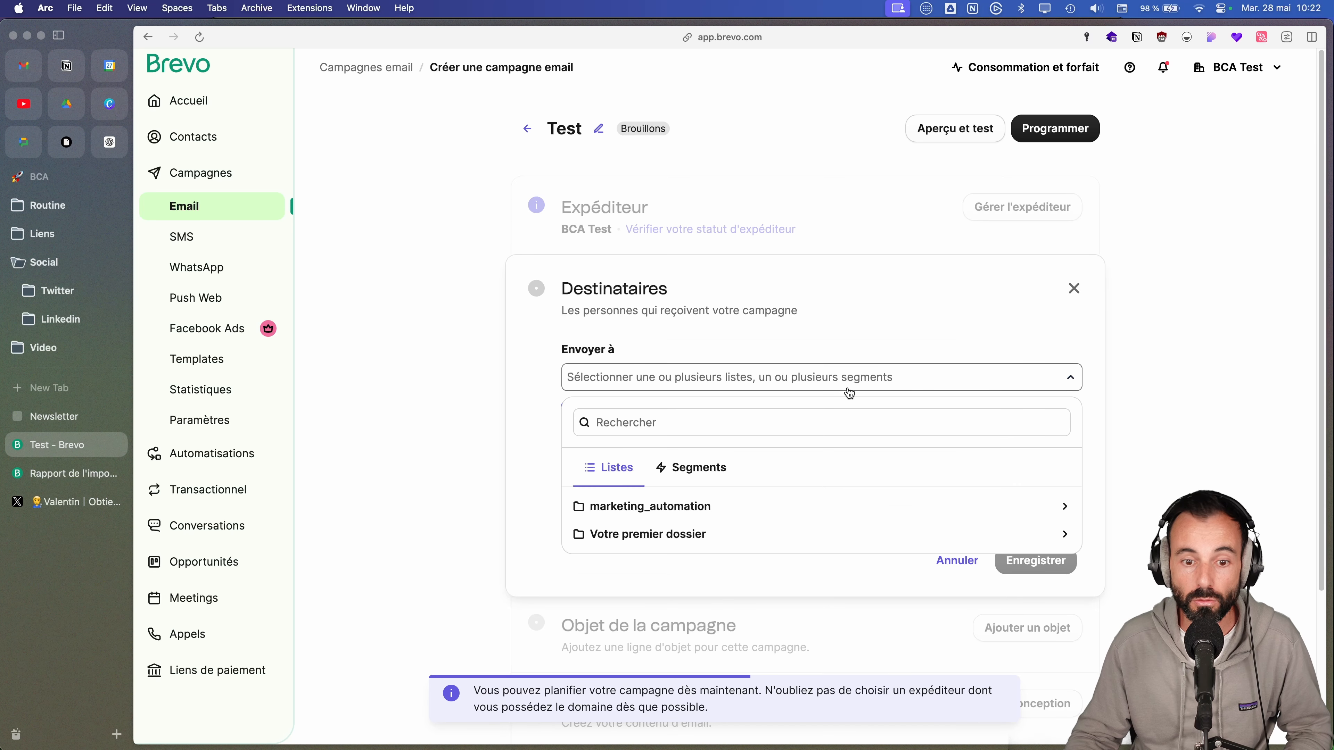
left_click(716, 473)
left_click(610, 467)
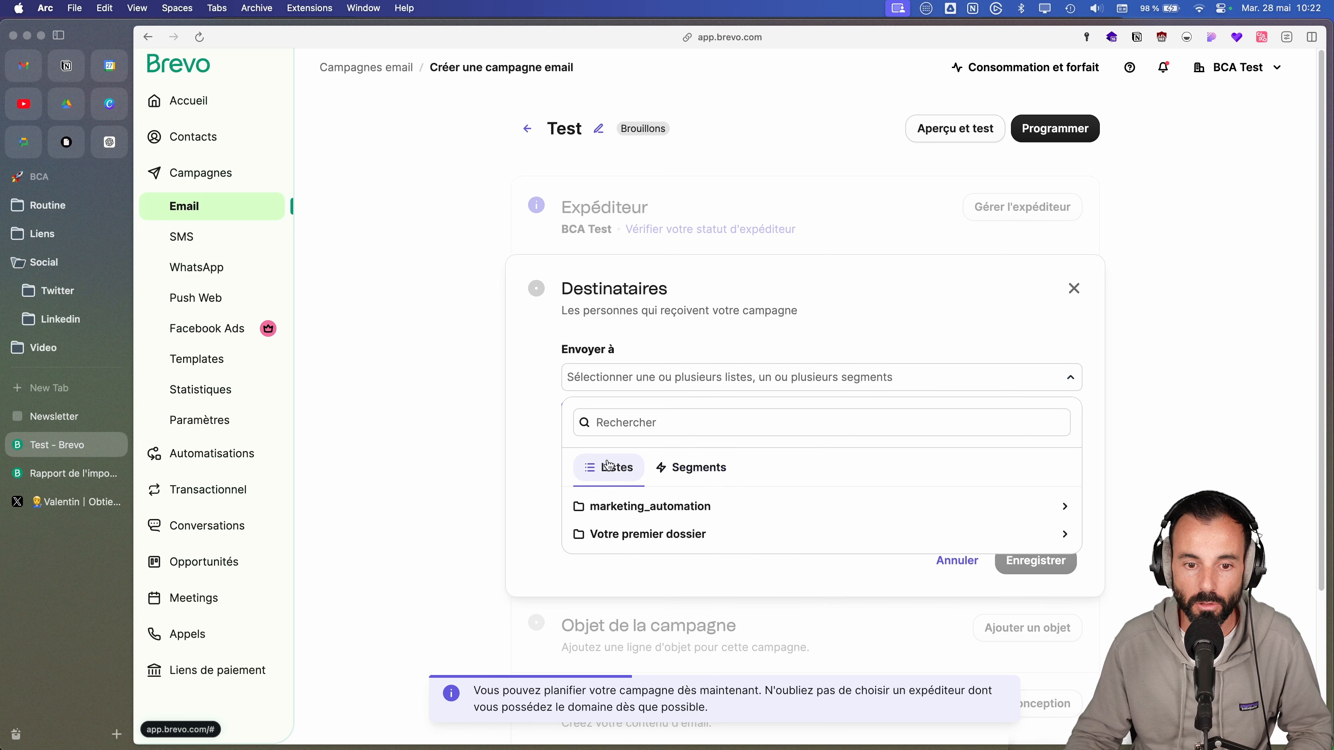
left_click(865, 506)
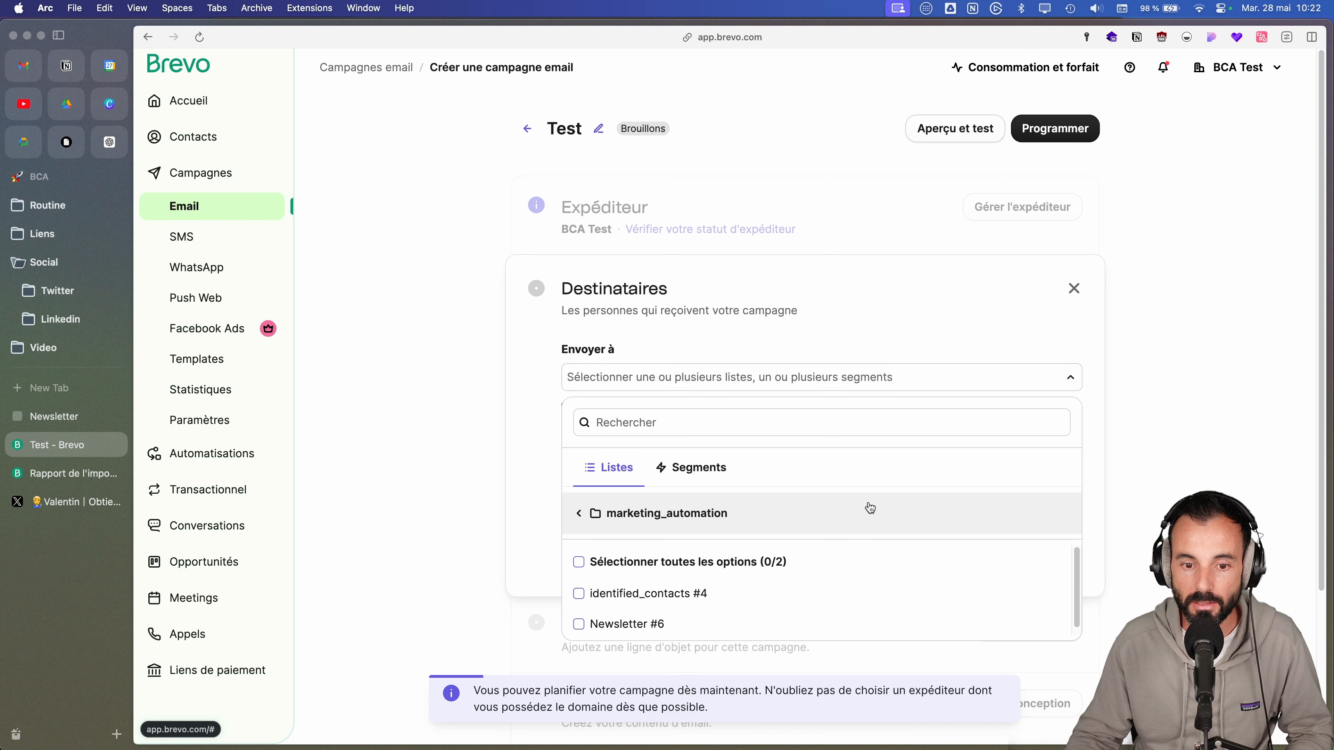
left_click(579, 625)
left_click(938, 334)
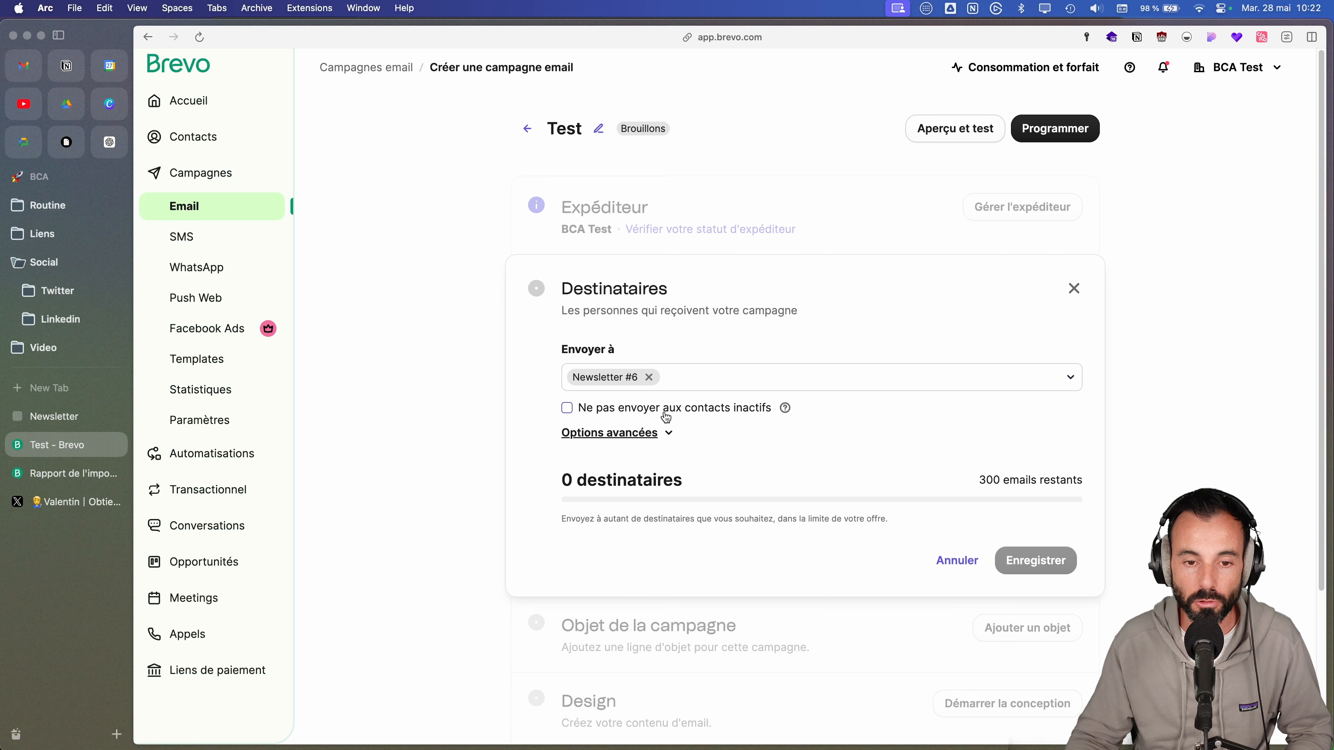
- Clear the chosen recipient list and select all lists in the marketing_automation folder instead
scroll(682, 428, "down", 1)
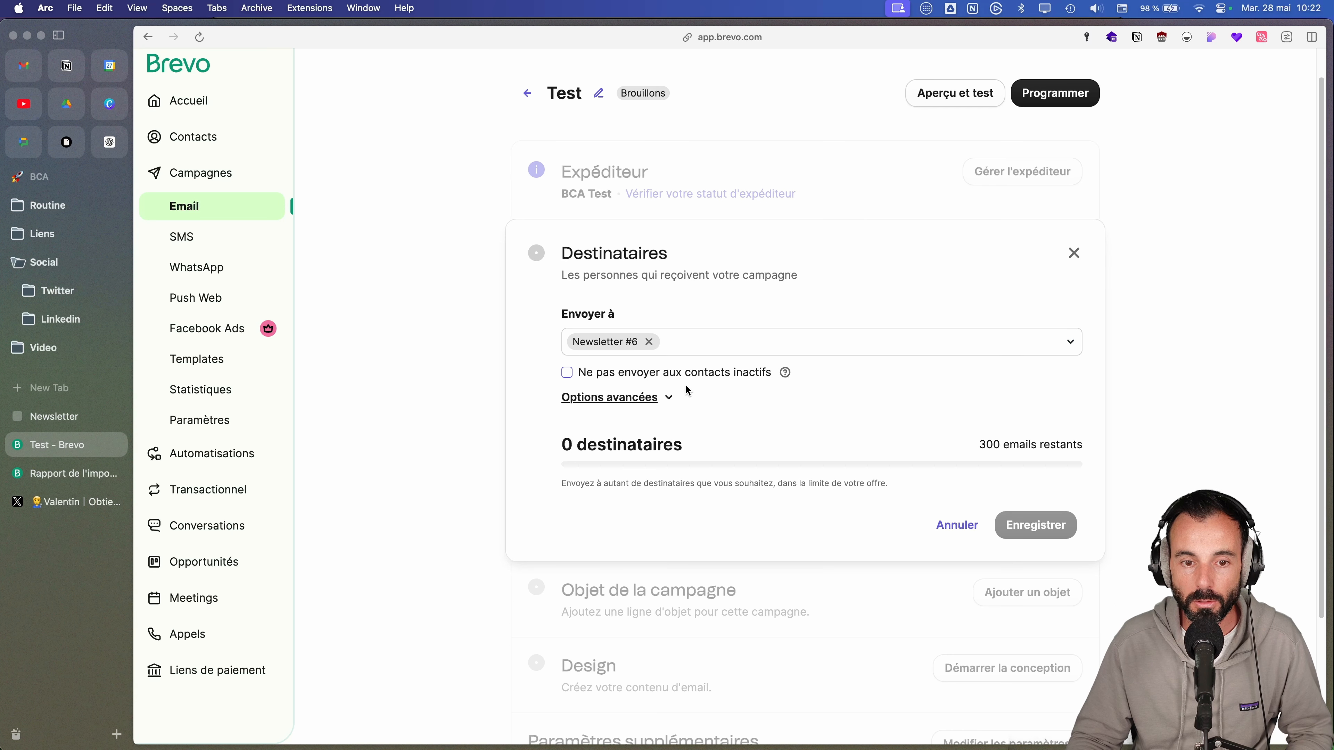
left_click(649, 343)
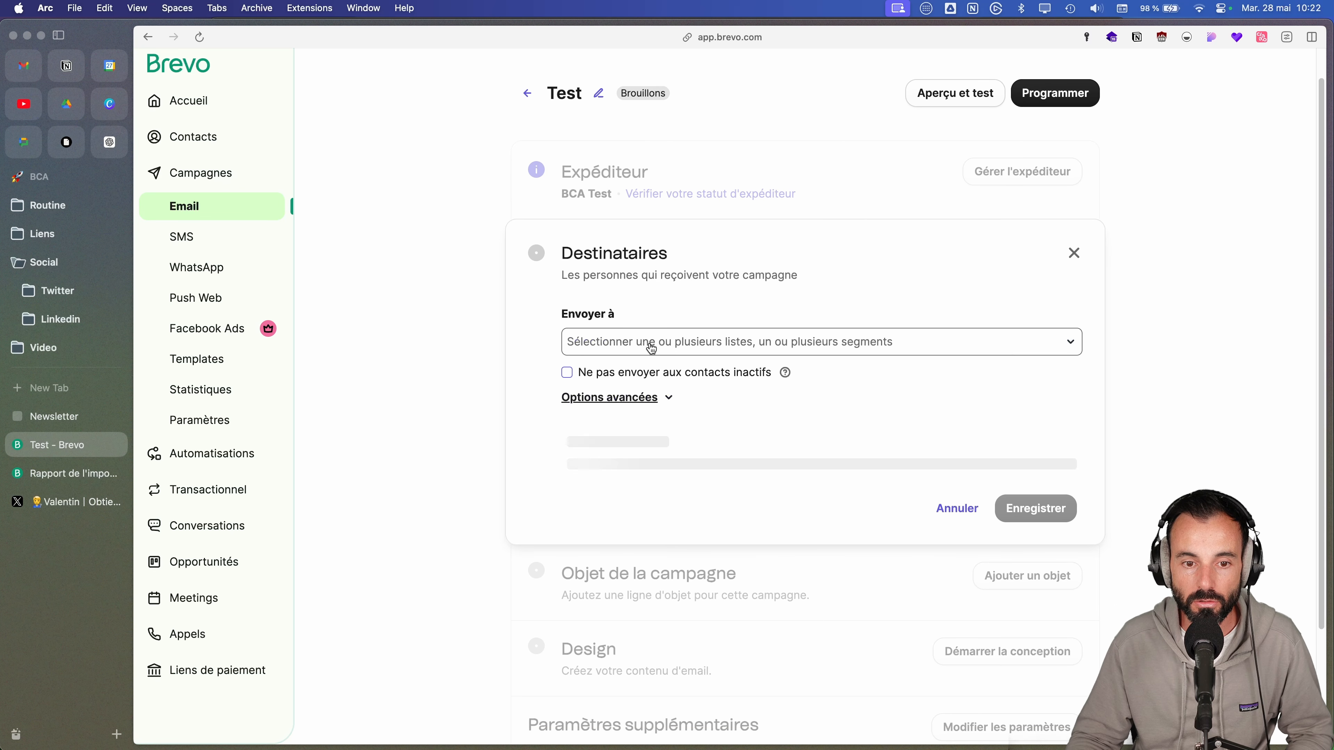
left_click(652, 349)
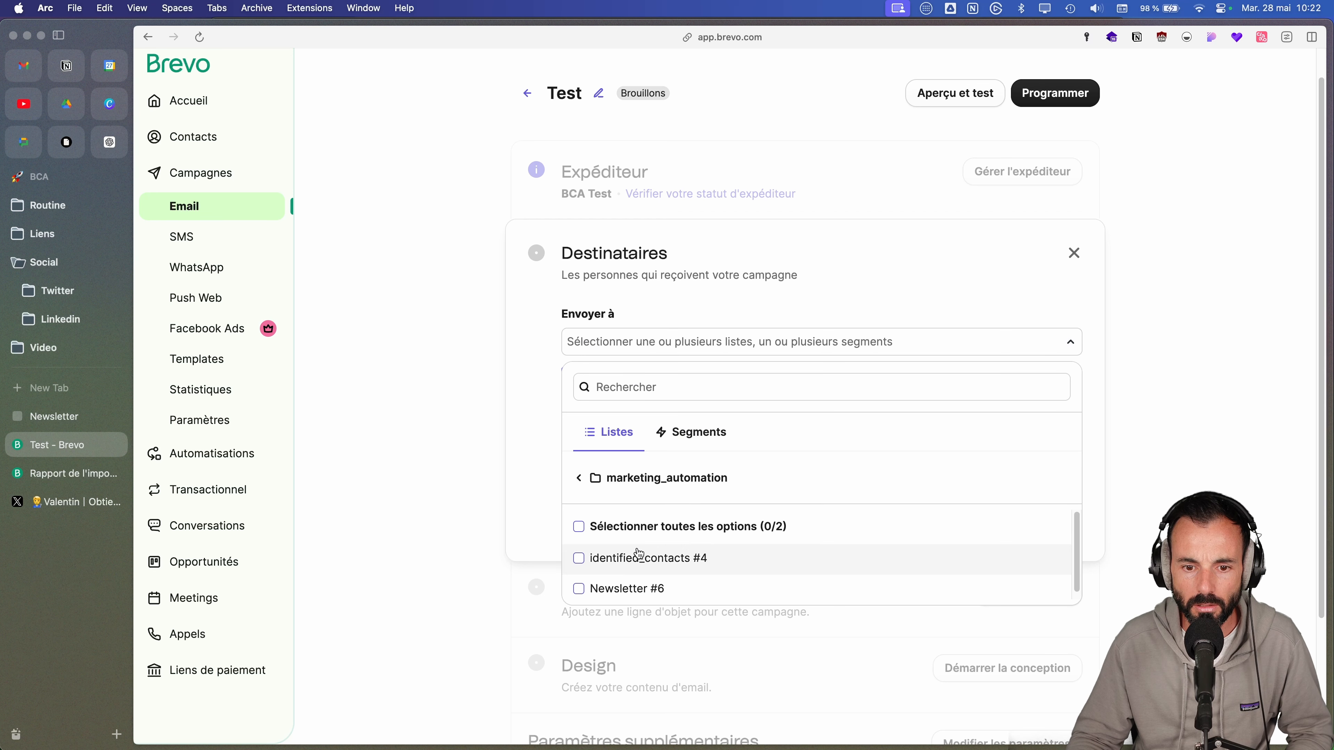
left_click(580, 527)
left_click(884, 286)
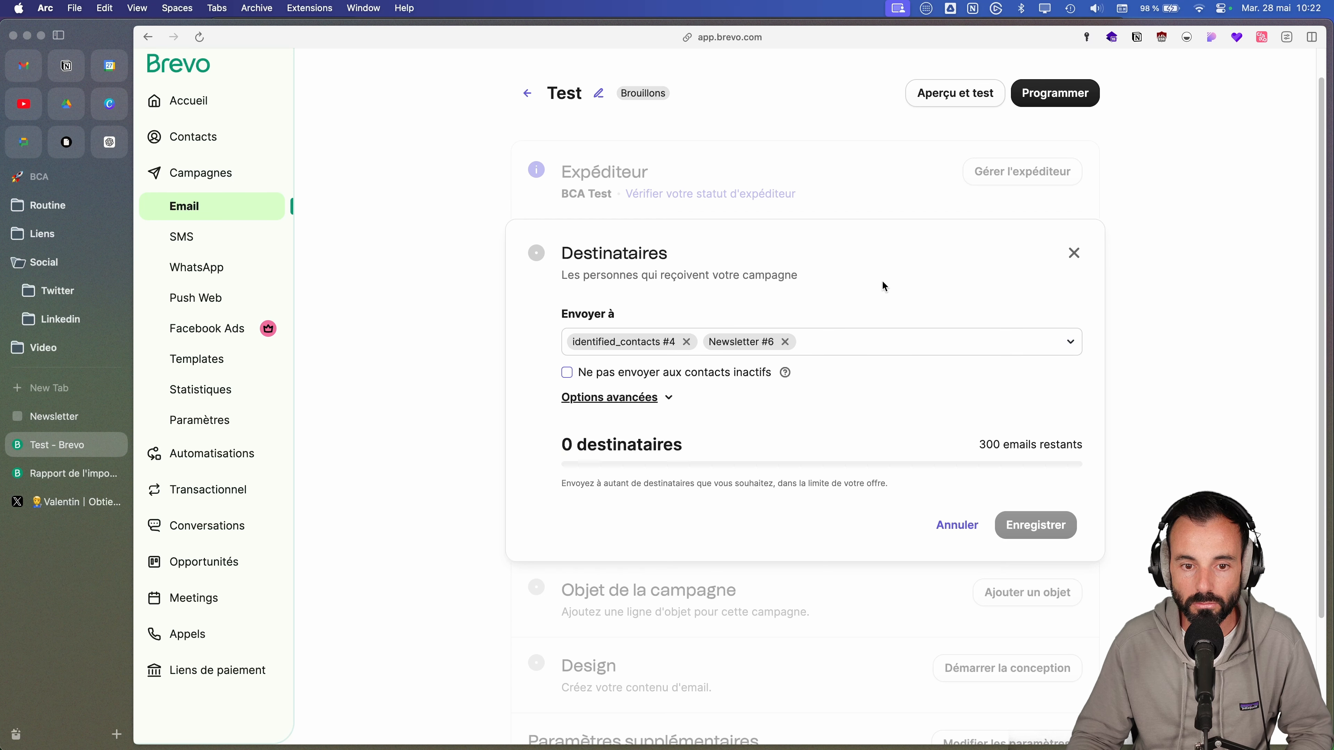
- Check the explanation of inactive contacts and add the Test Brevo #5 list from Votre premier dossier to the recipients
left_click(785, 373)
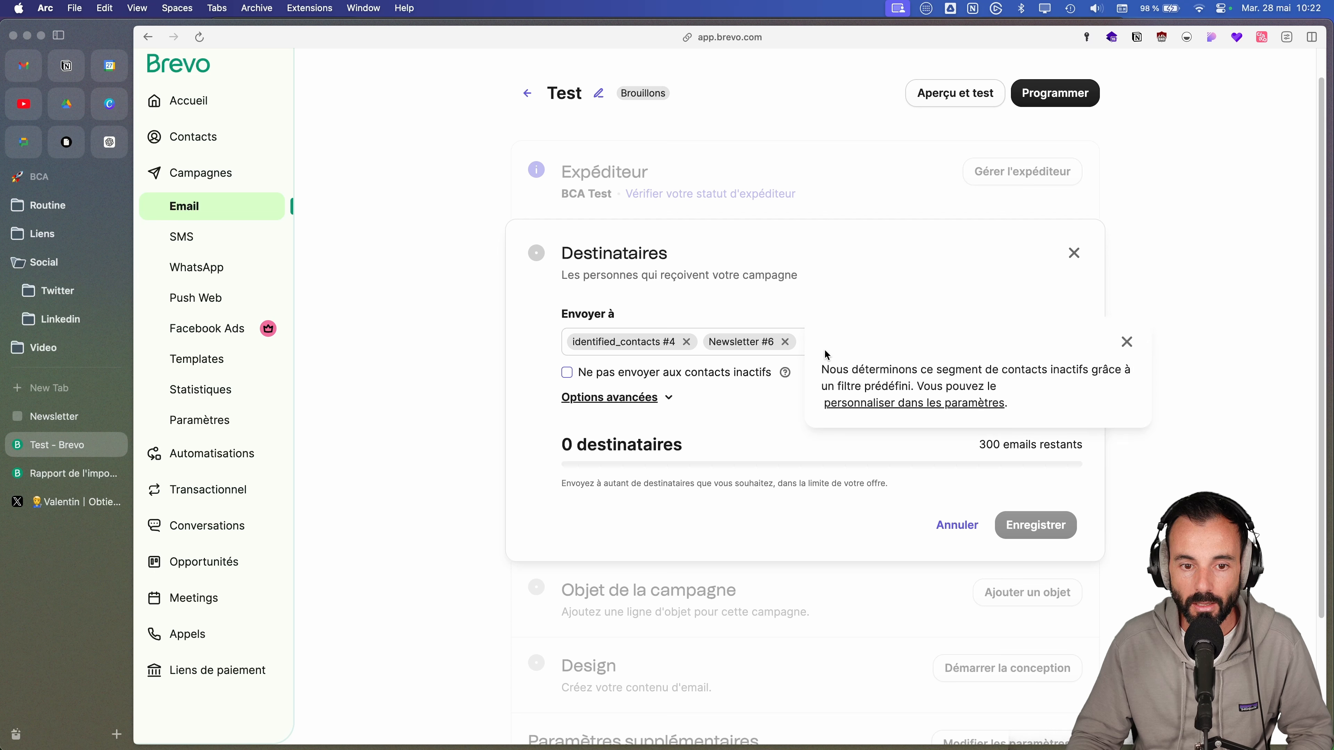
left_click(816, 346)
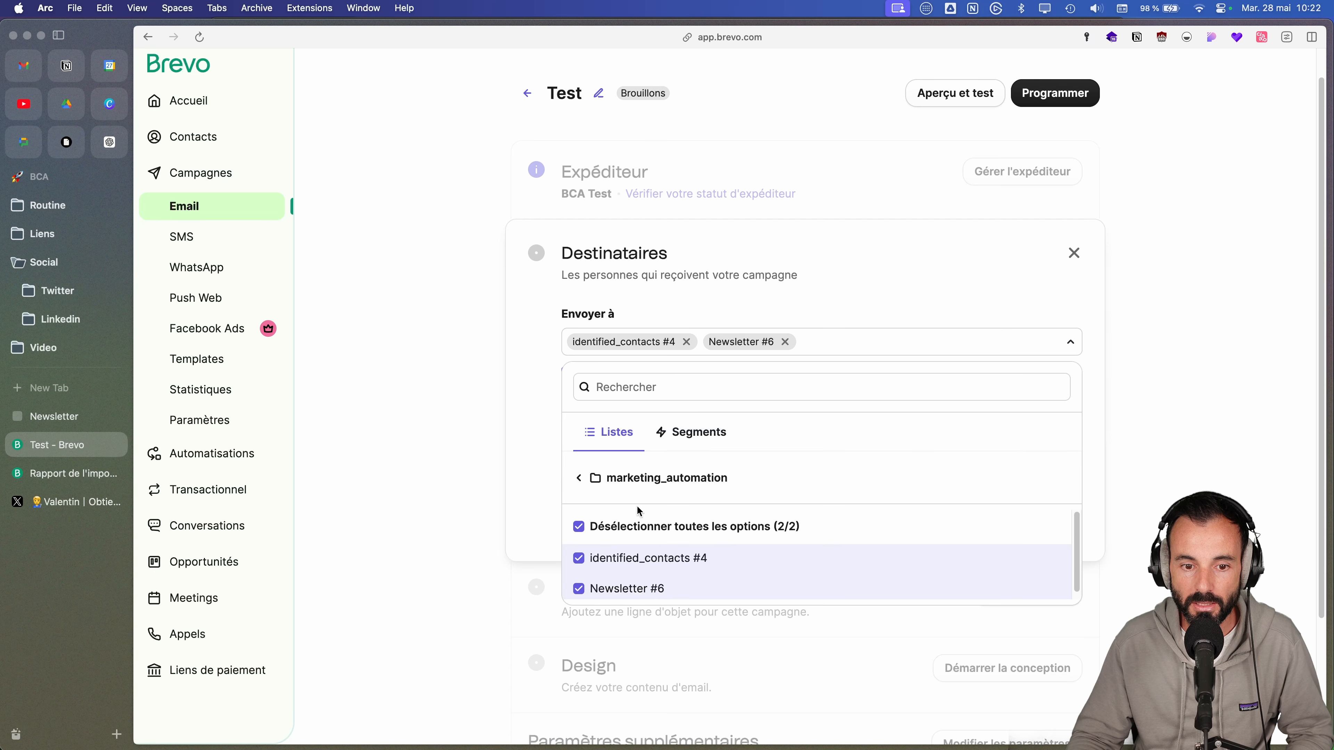
left_click(675, 496)
left_click(659, 497)
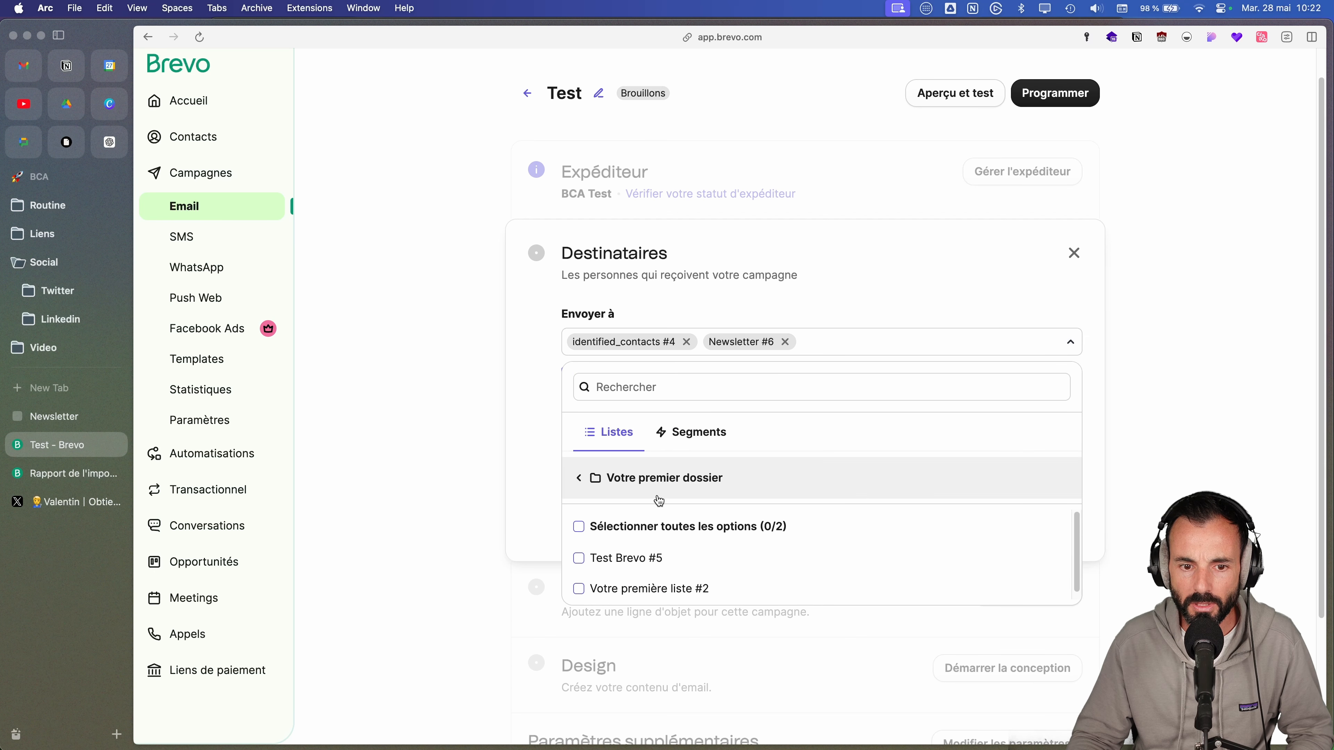
left_click(610, 561)
left_click(960, 316)
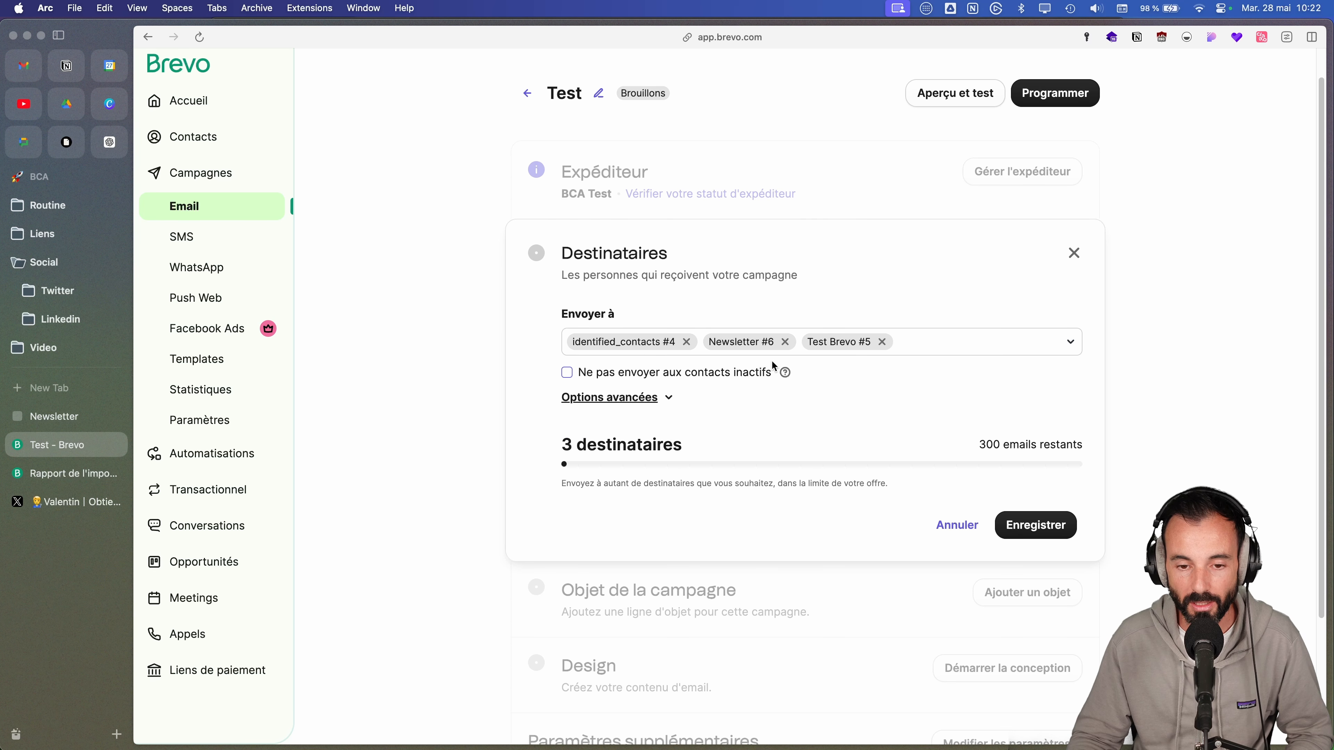
- Review the advanced exclusion and filter condition options without adding any, and save the campaign recipients
left_click(668, 398)
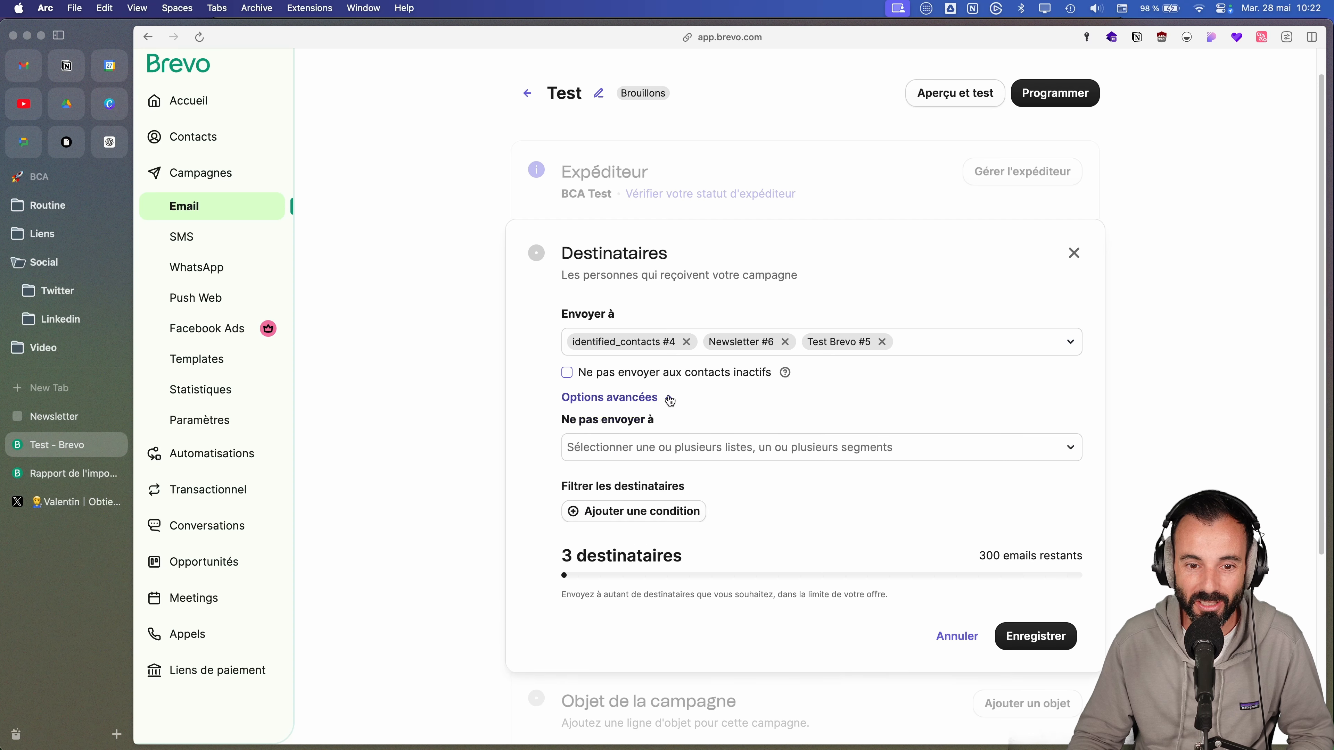
left_click(836, 450)
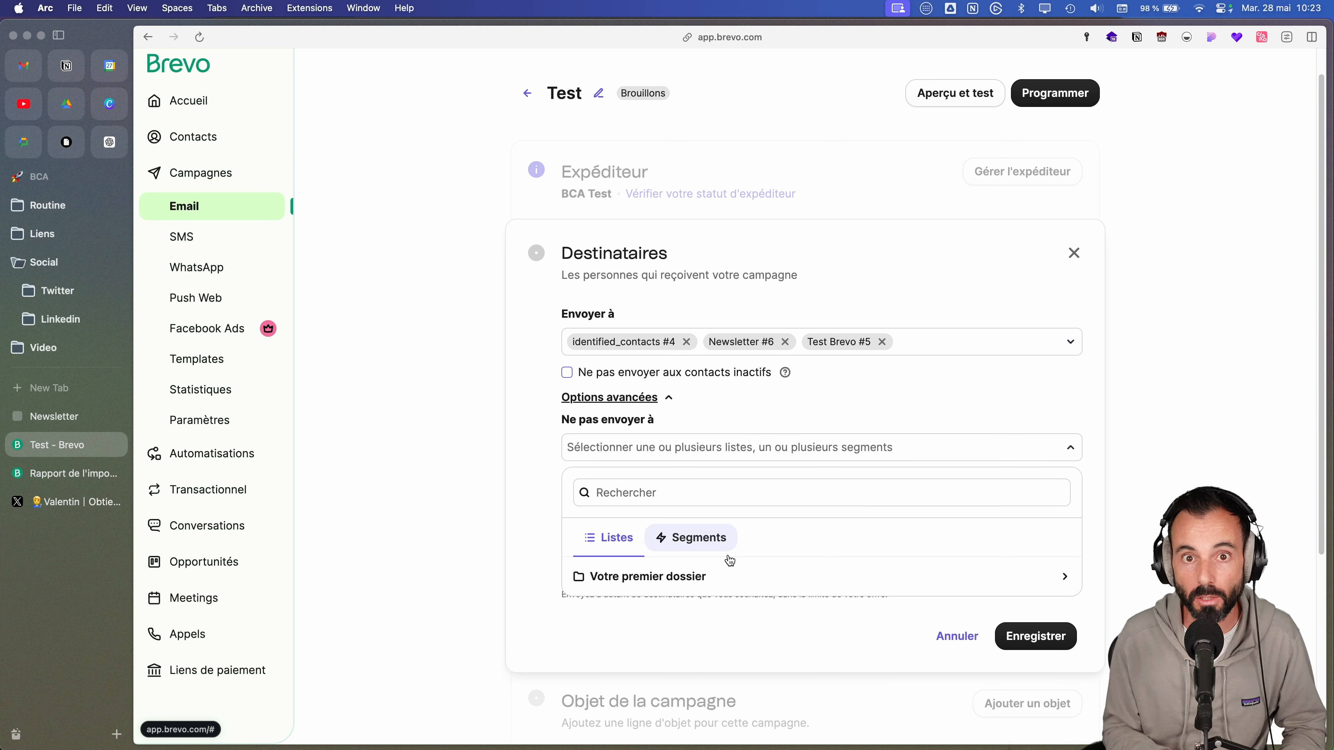
left_click(1069, 458)
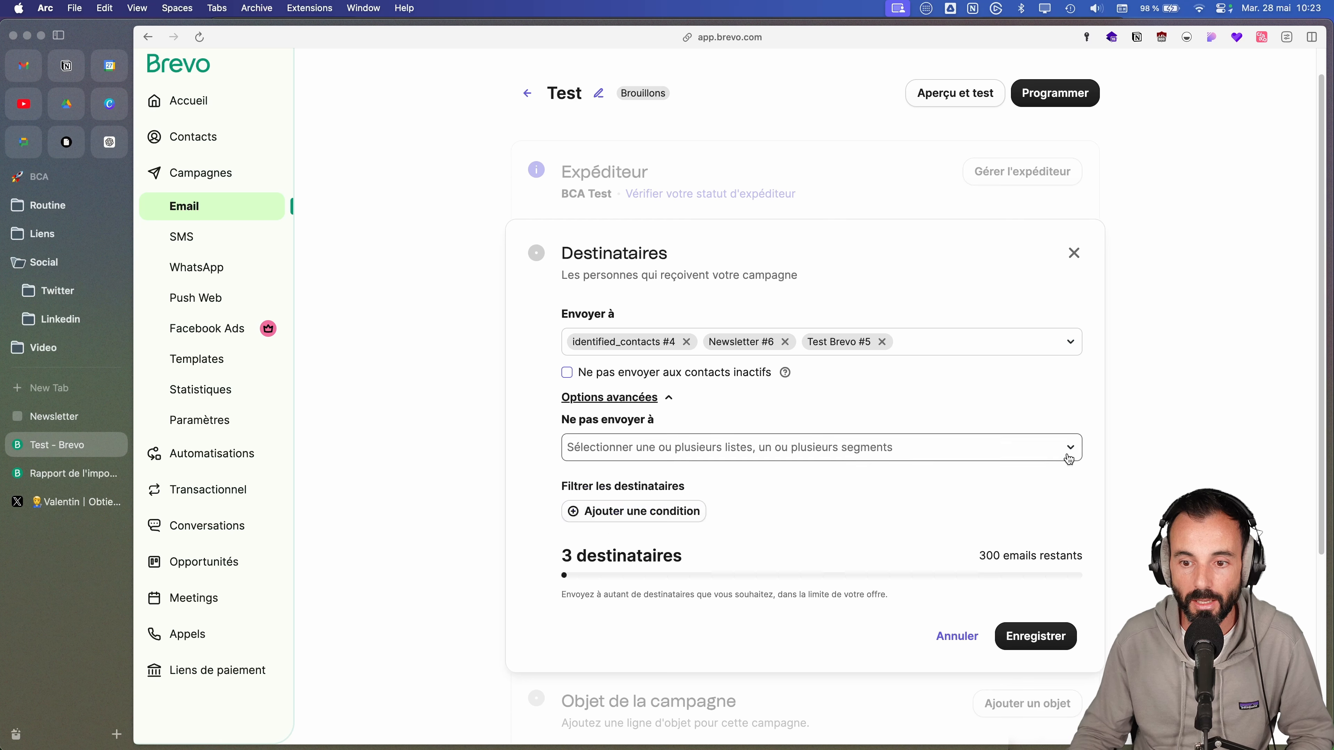
left_click(665, 512)
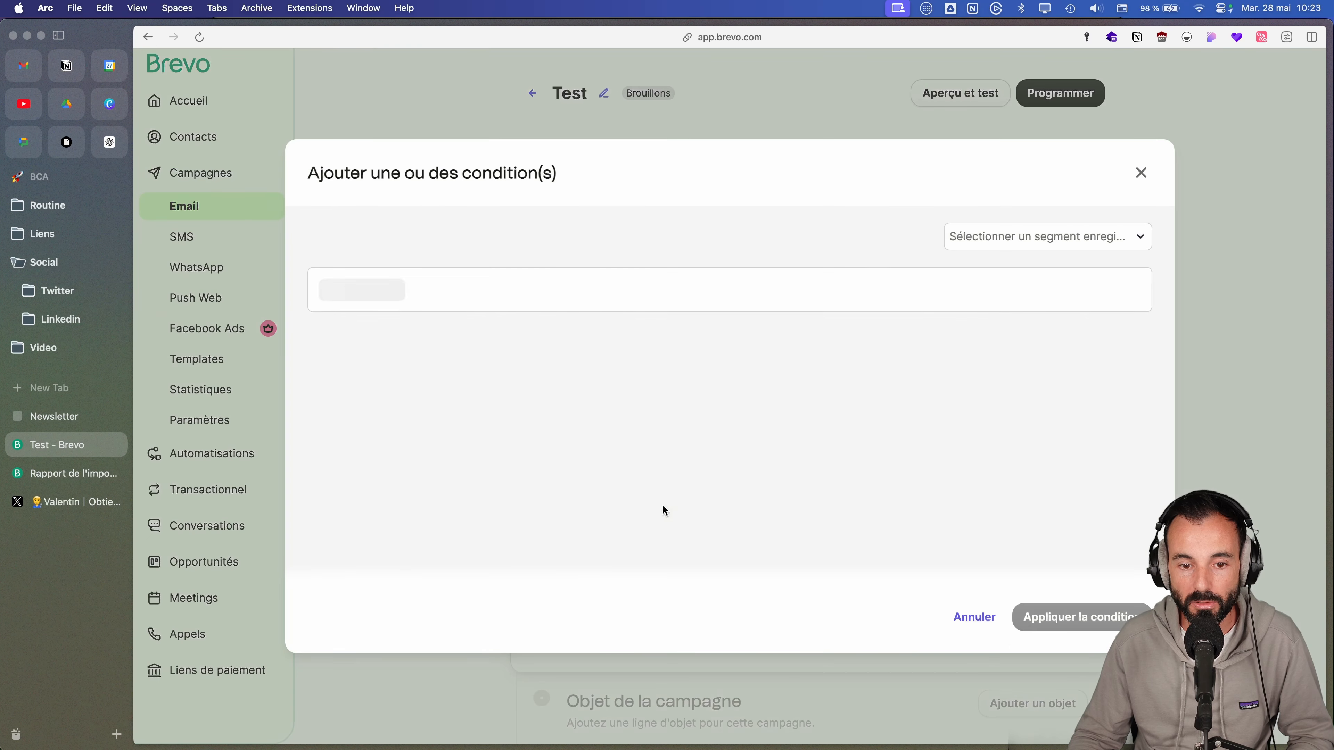
left_click(1141, 173)
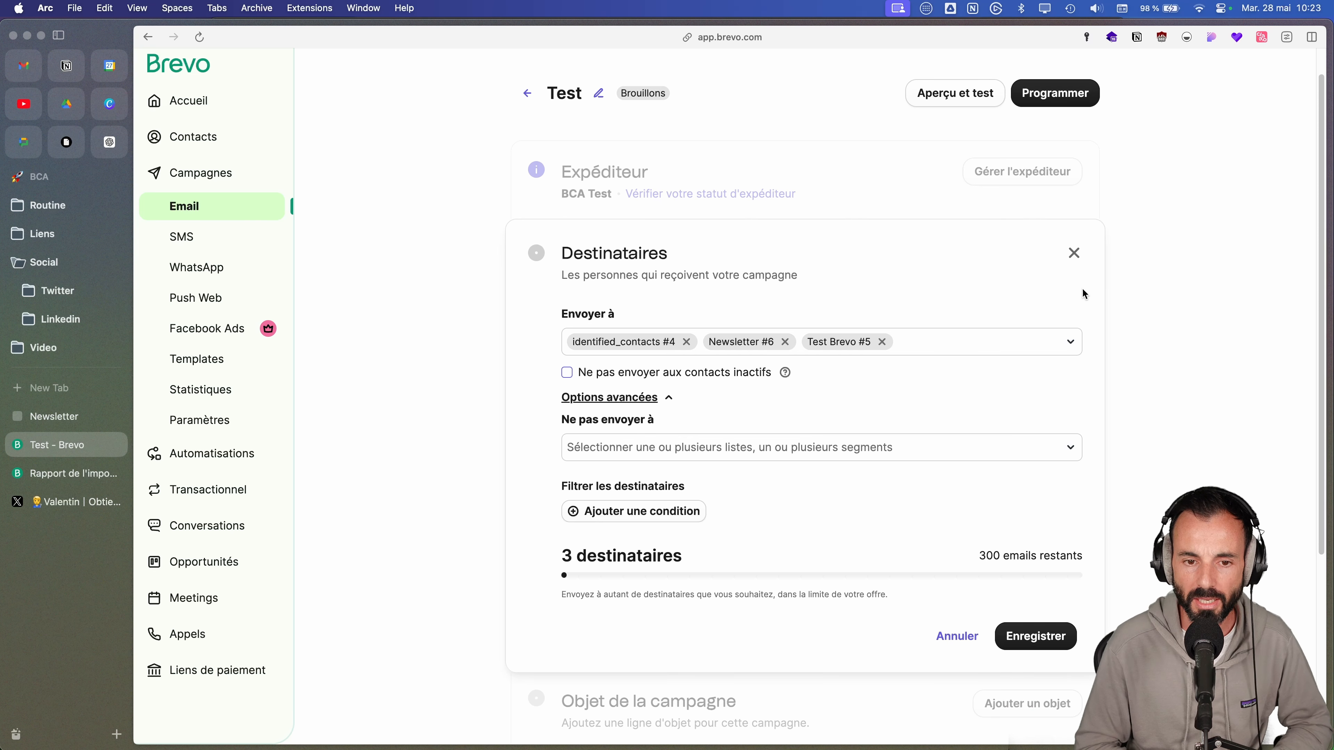
scroll(1083, 289, "down", 3)
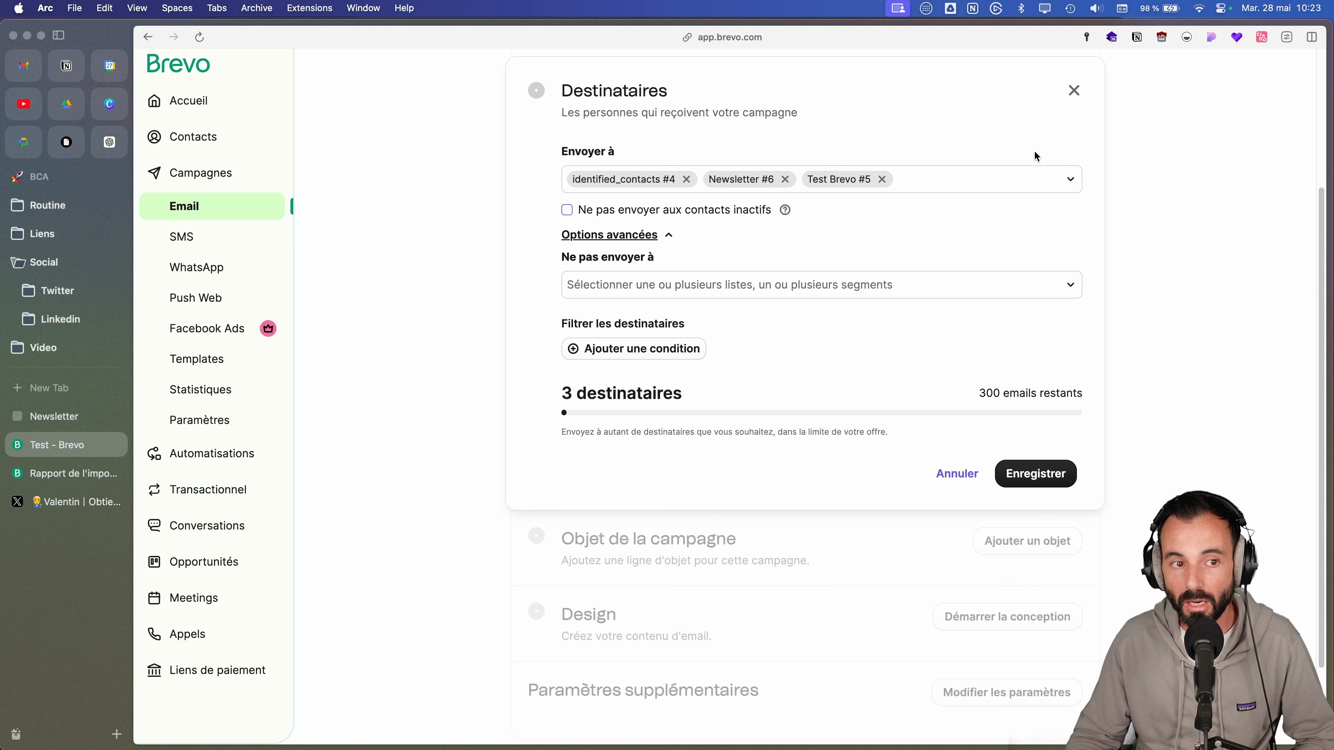
left_click(1065, 475)
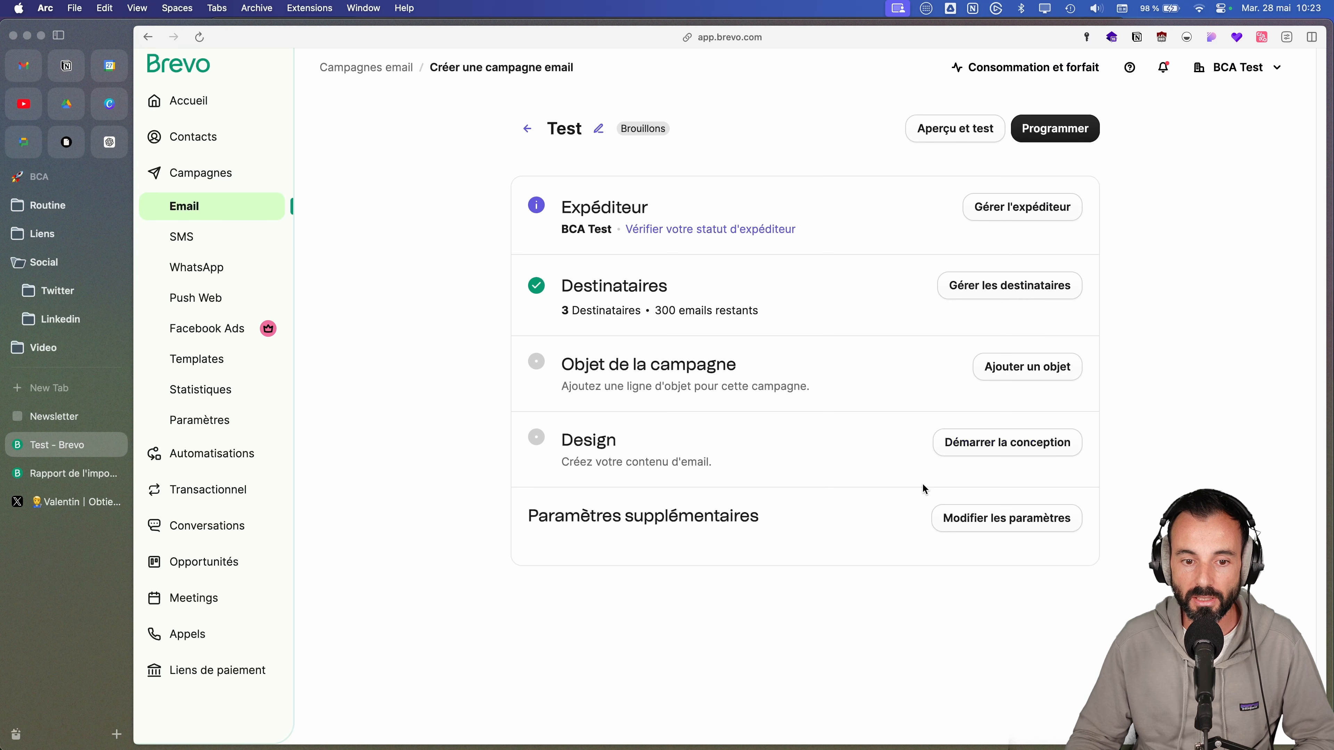
- Set the campaign subject to "Journaliste tech" and view the AI assistant's subject suggestion without using it
left_click(1028, 367)
left_click(652, 455)
type("Journaliste tzch")
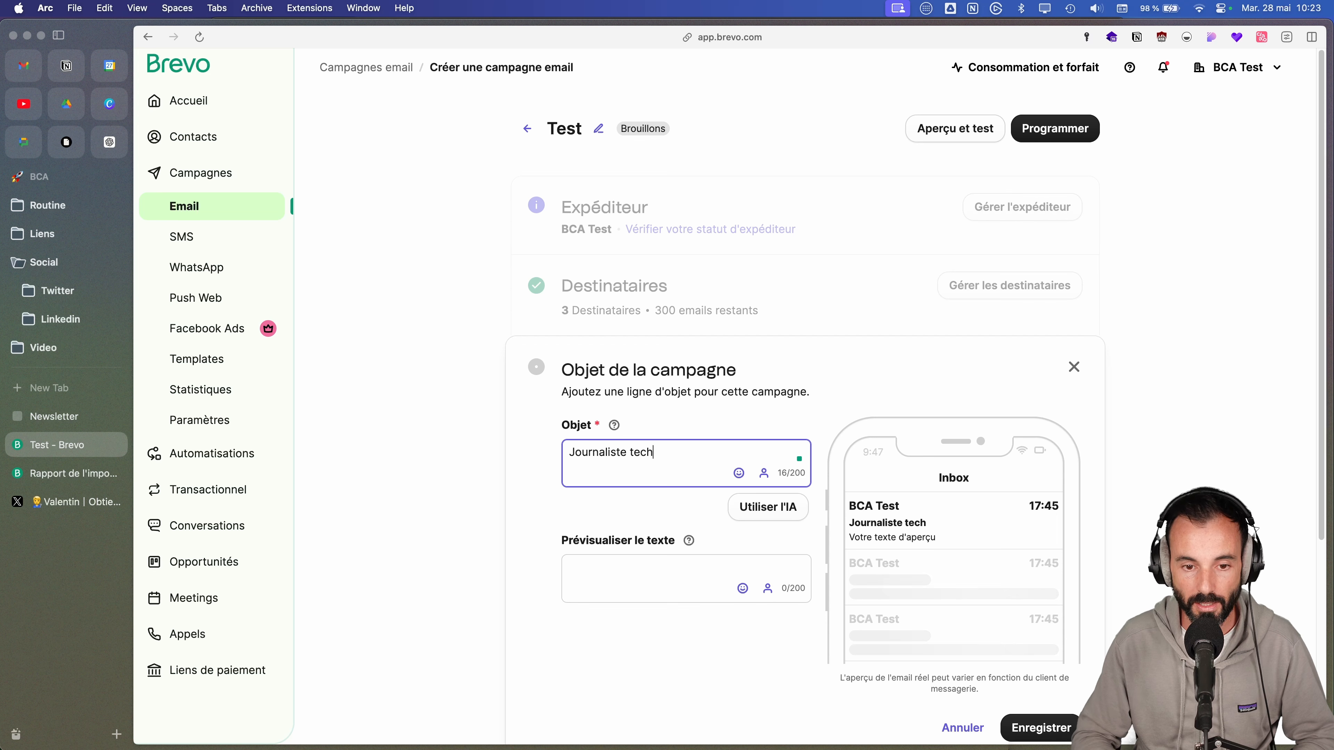
left_click(762, 512)
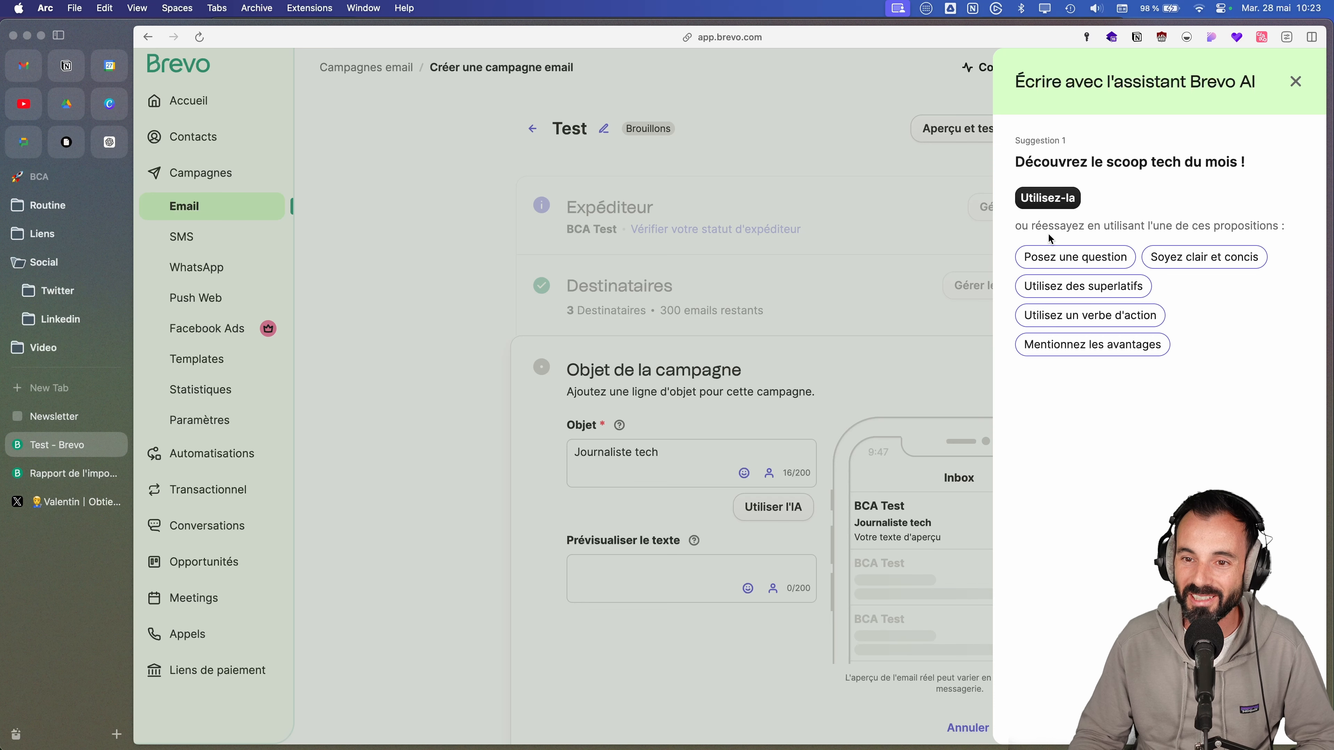
left_click(1298, 80)
- Enter "Je cherche des CP à publier sur mon média" as the campaign's preview text
scroll(594, 525, "down", 1)
left_click(621, 549)
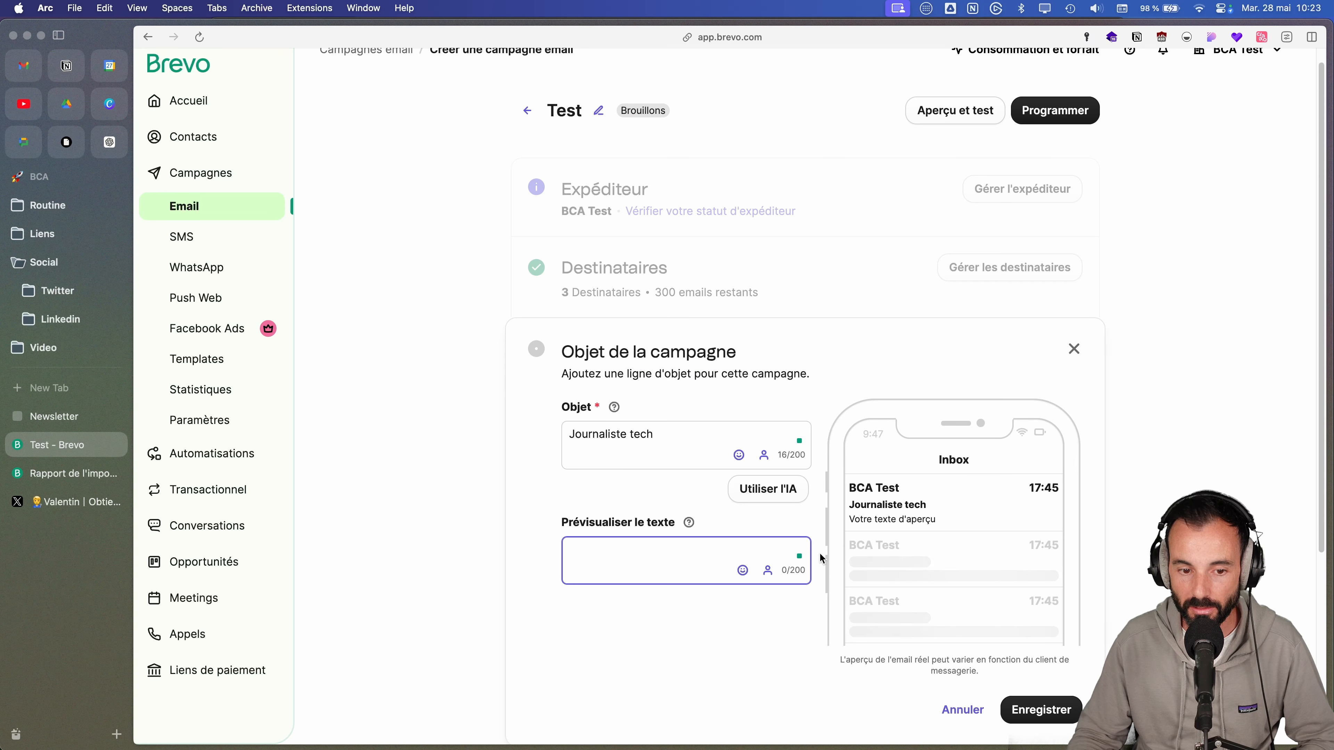
type("Je cherche des")
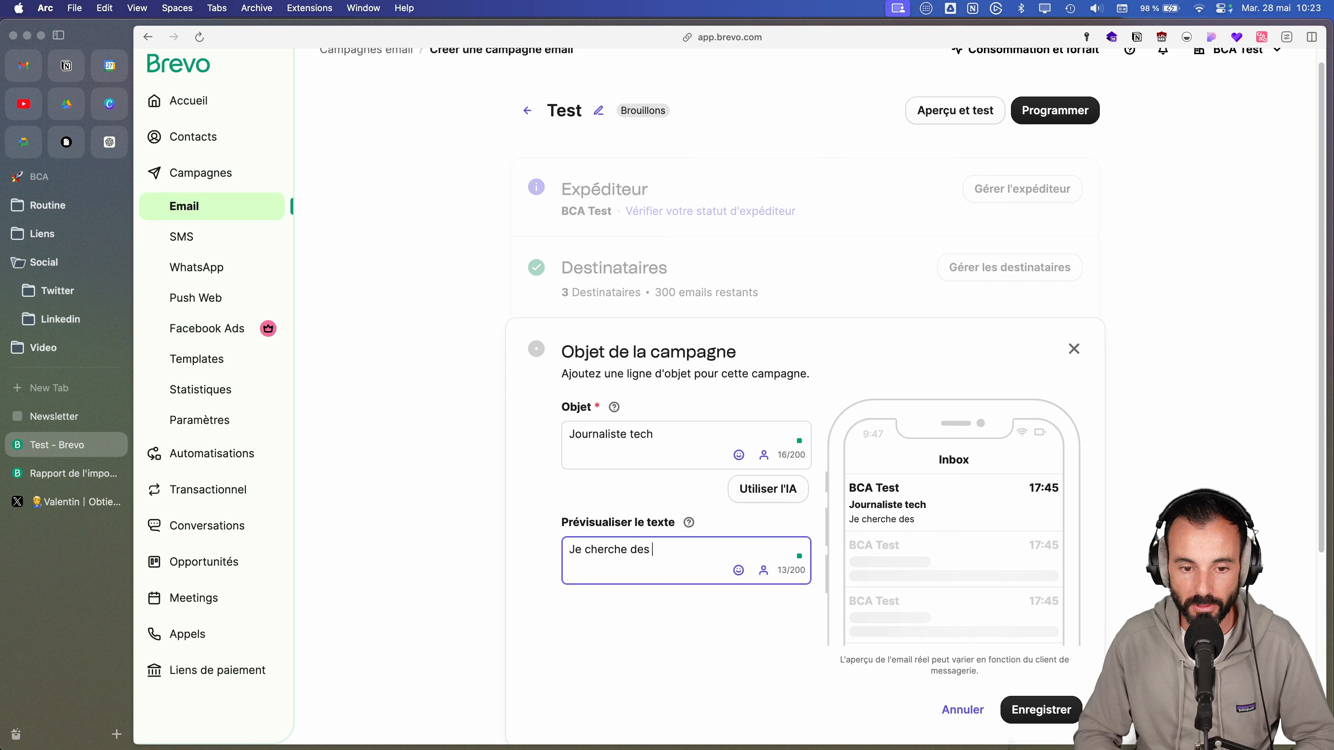
type("P à publier sur mon m des C")
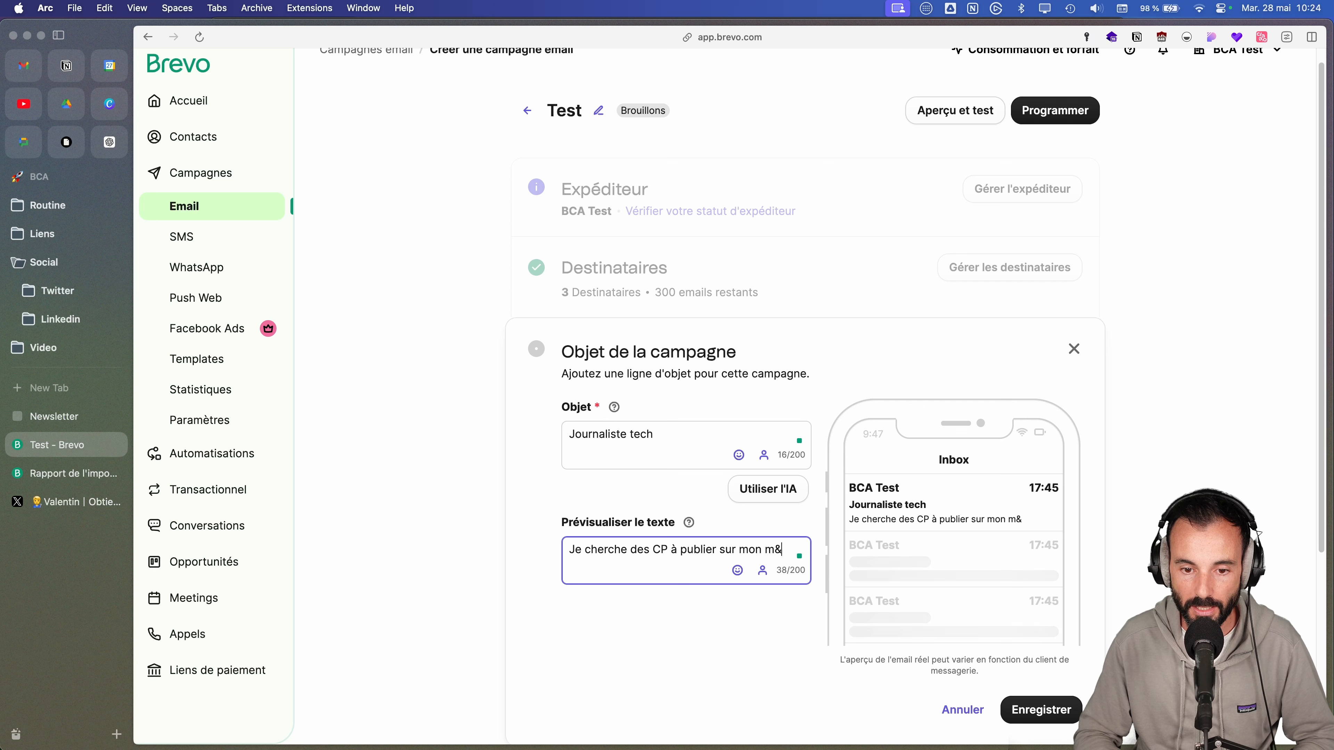
type("édia")
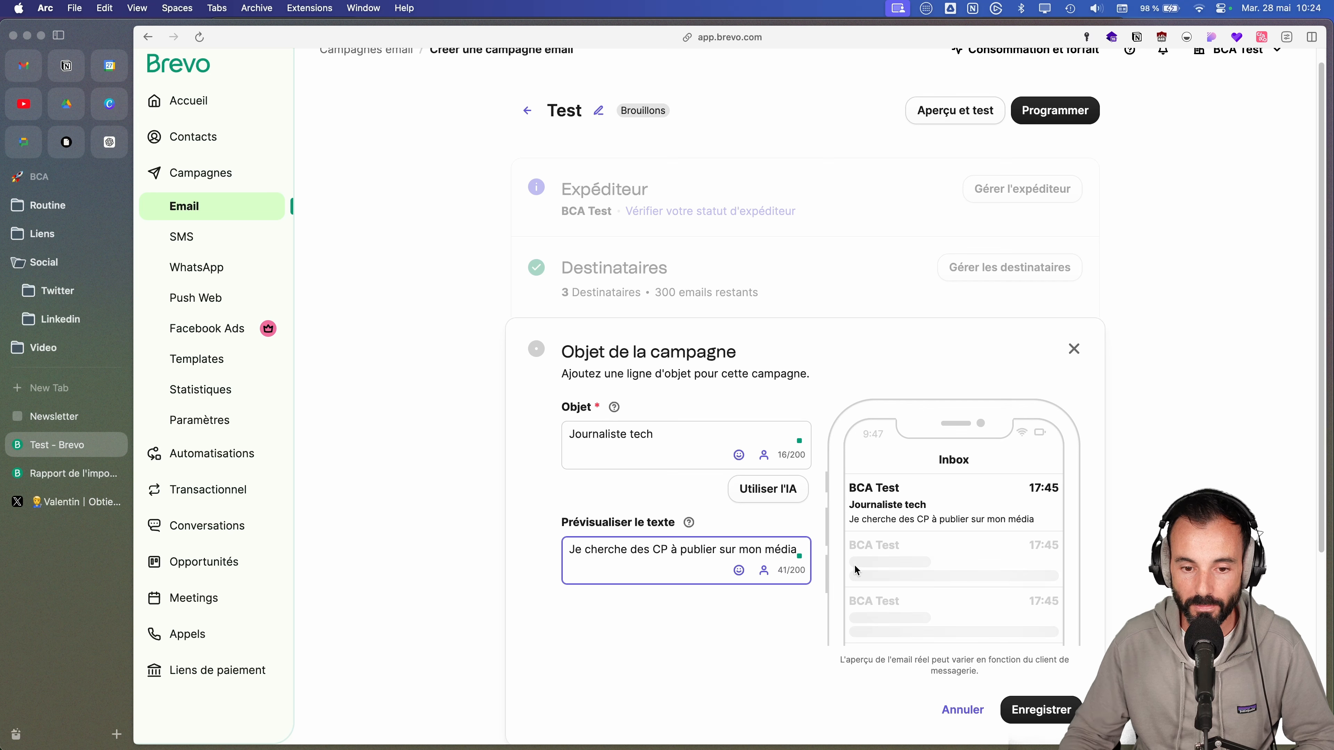
- Insert the PRENOM attribute at the end of the preview text with the fallback value "toi", and save the campaign subject
left_click(765, 571)
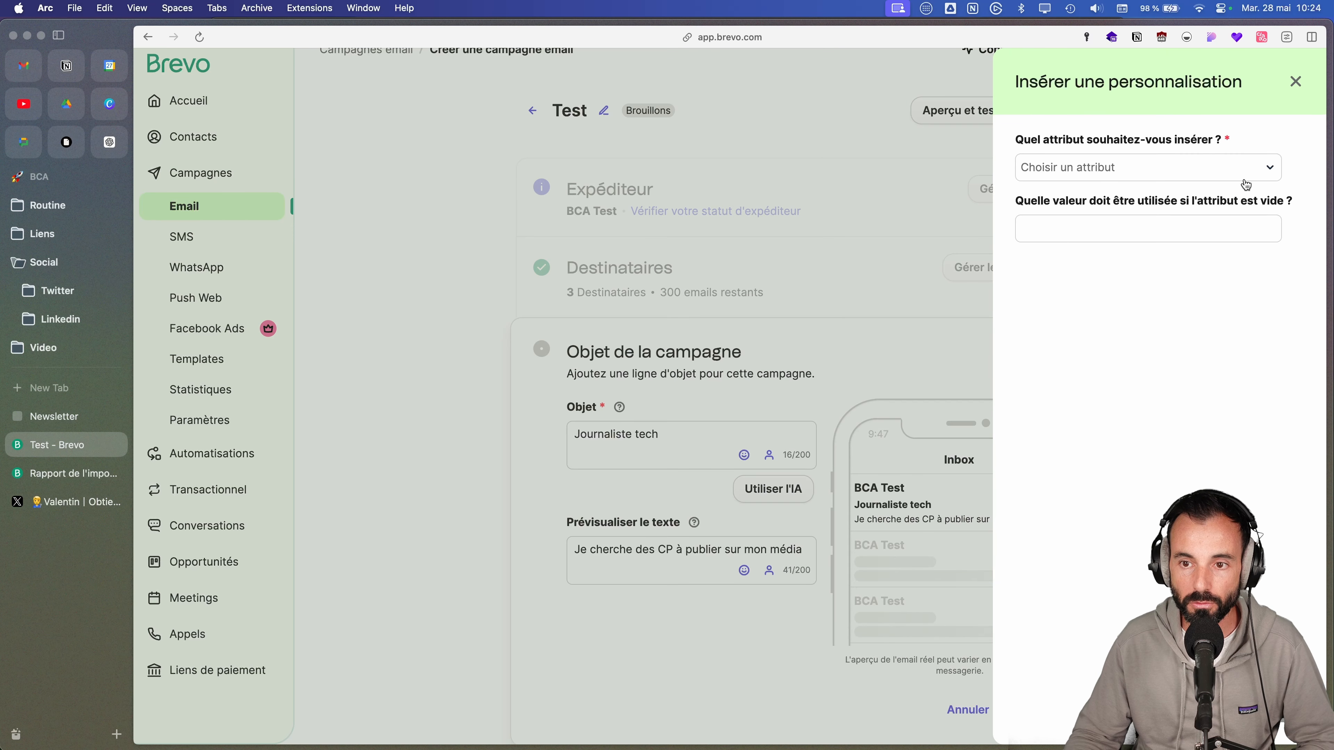
left_click(1229, 168)
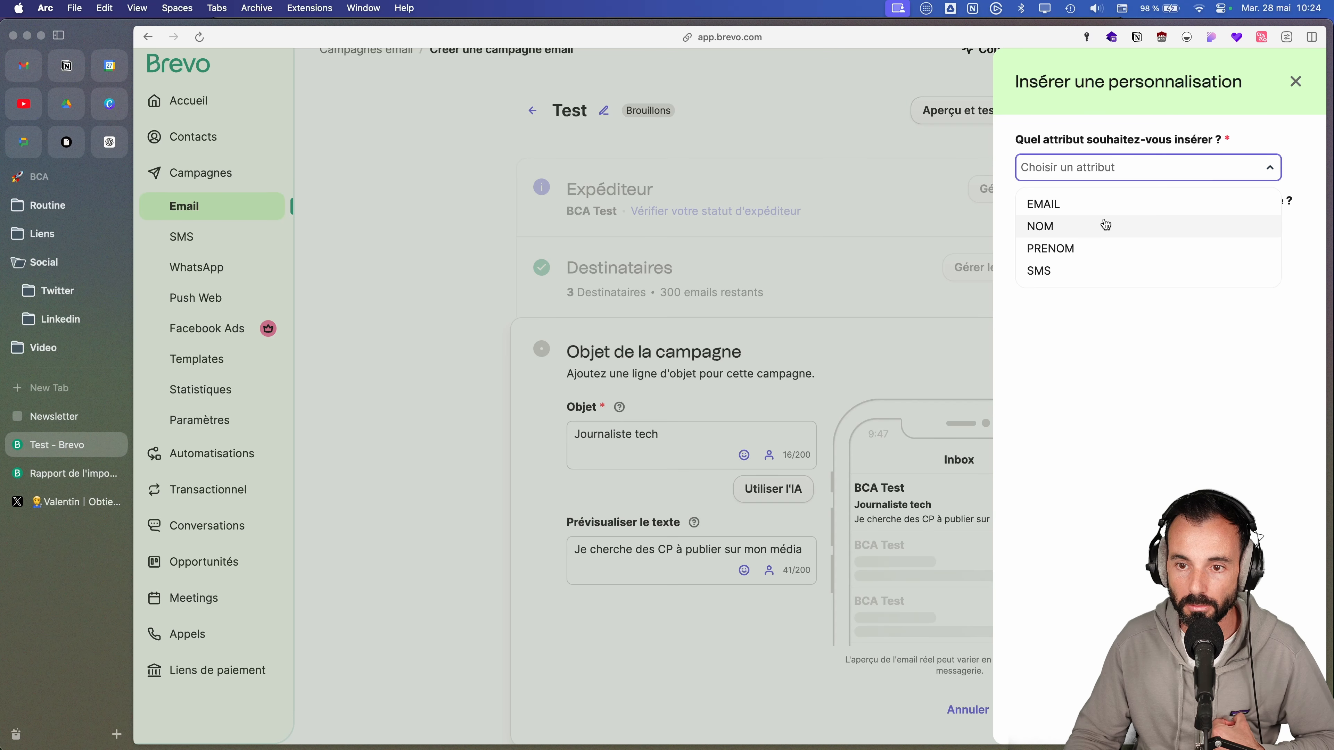
left_click(1108, 249)
left_click(1119, 227)
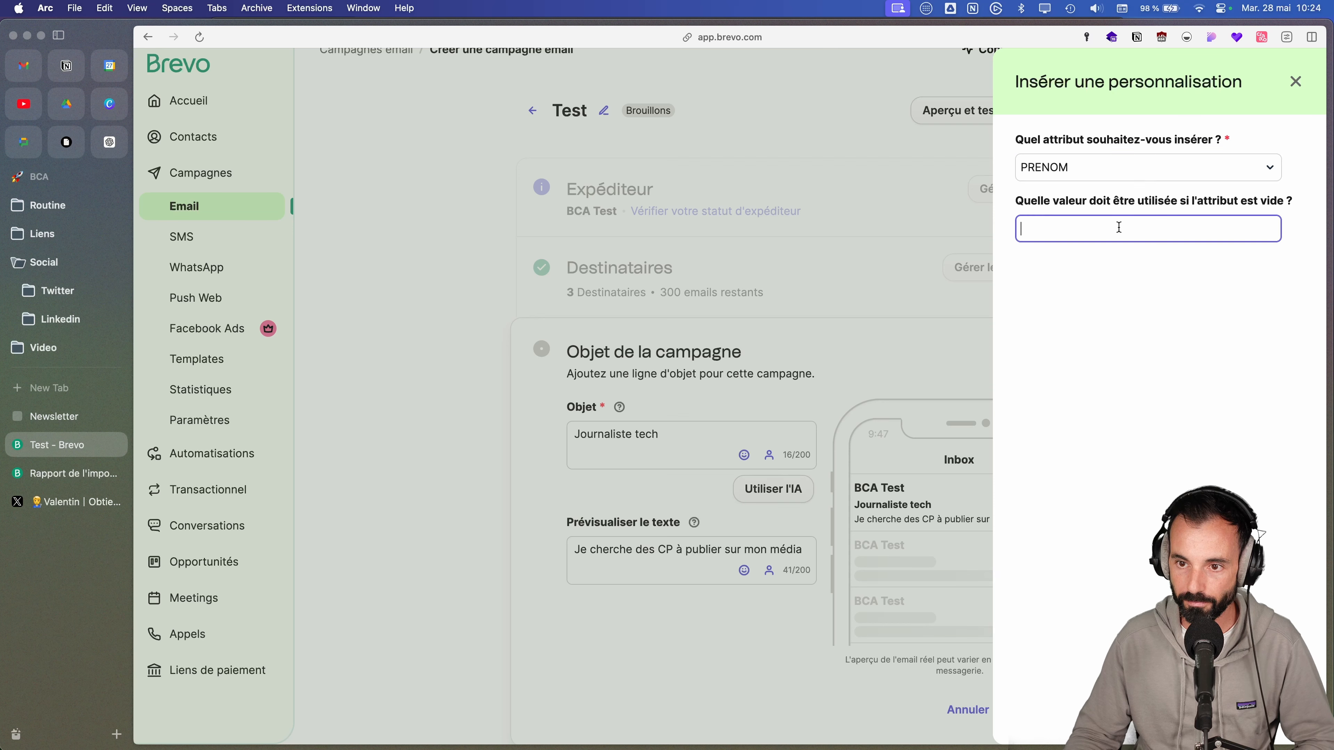
type("hey")
key("BackSpace")
key("BackSpace")
key("BackSpace")
type("tpoi")
key("BackSpace")
key("BackSpace")
key("BackSpace")
type("oi")
key("Return")
scroll(999, 527, "down", 3)
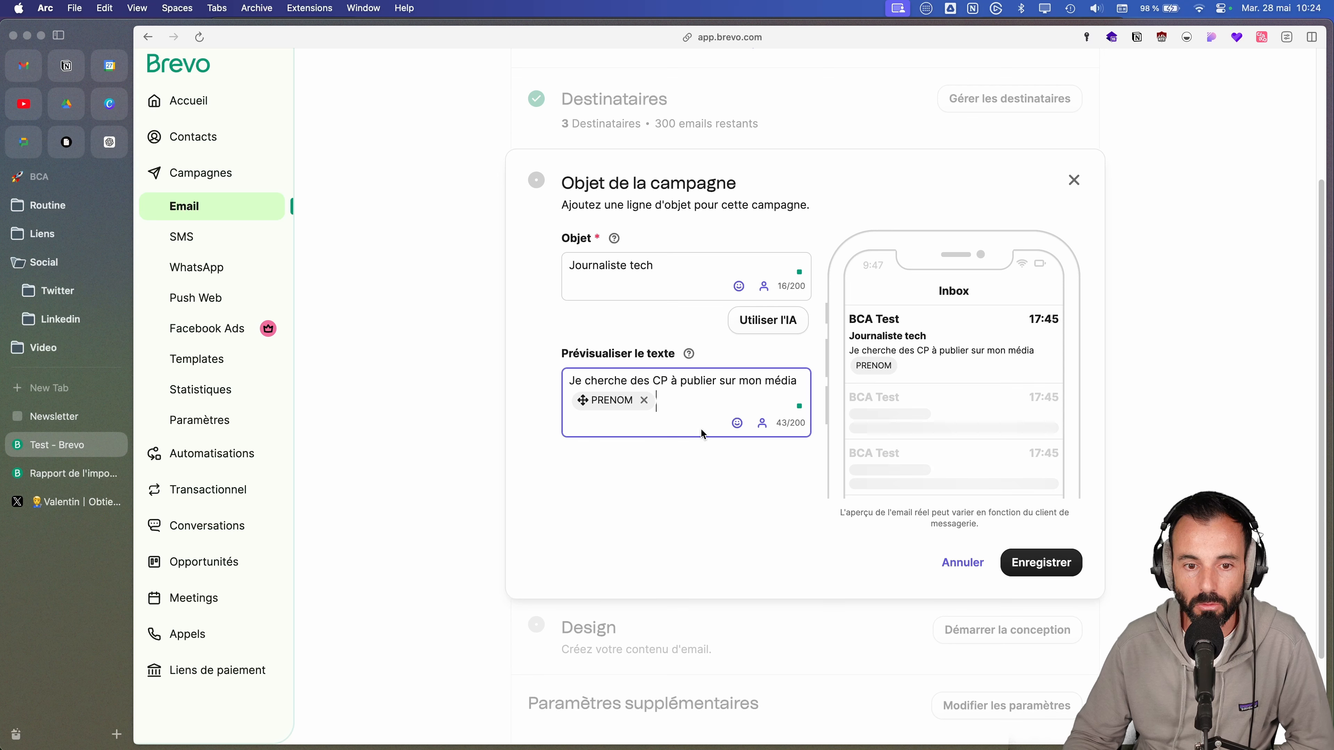
left_click(1040, 562)
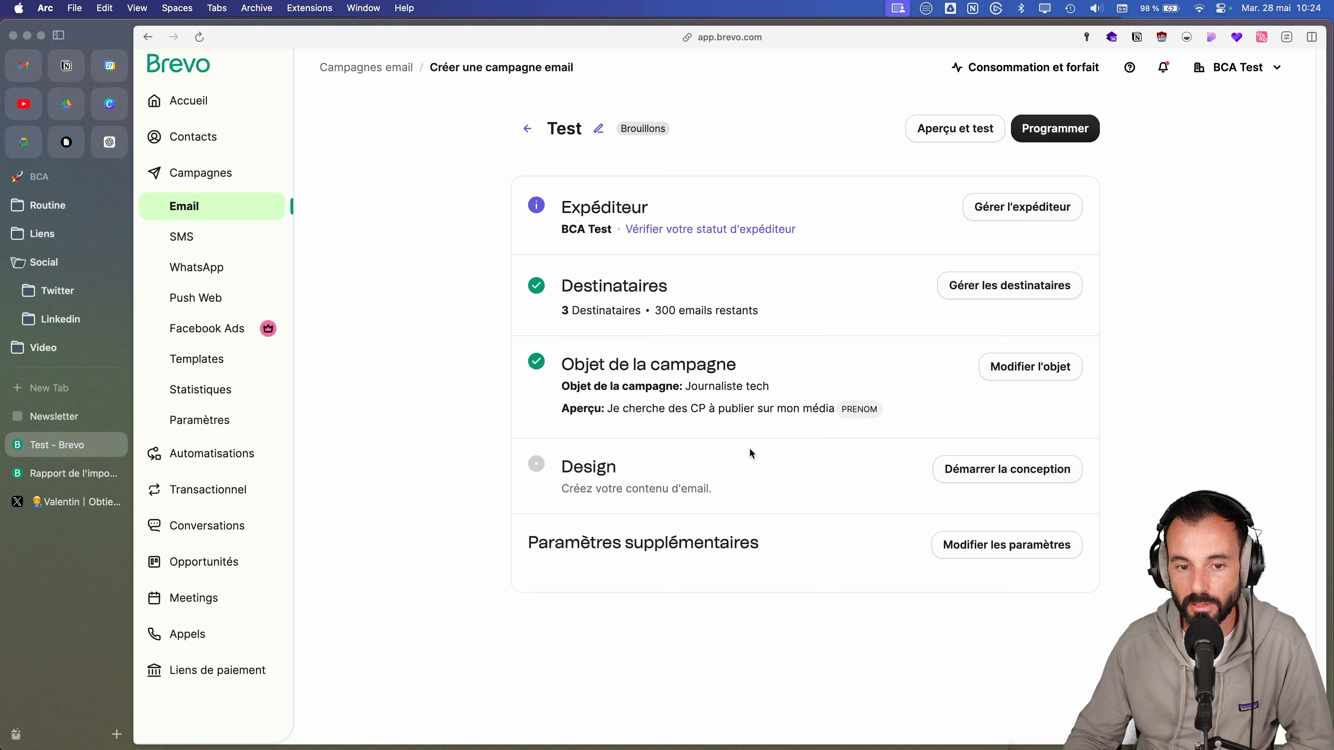
- Start the email design, browse the layout templates, and preview the Simple template before returning to the template selection
left_click(1018, 475)
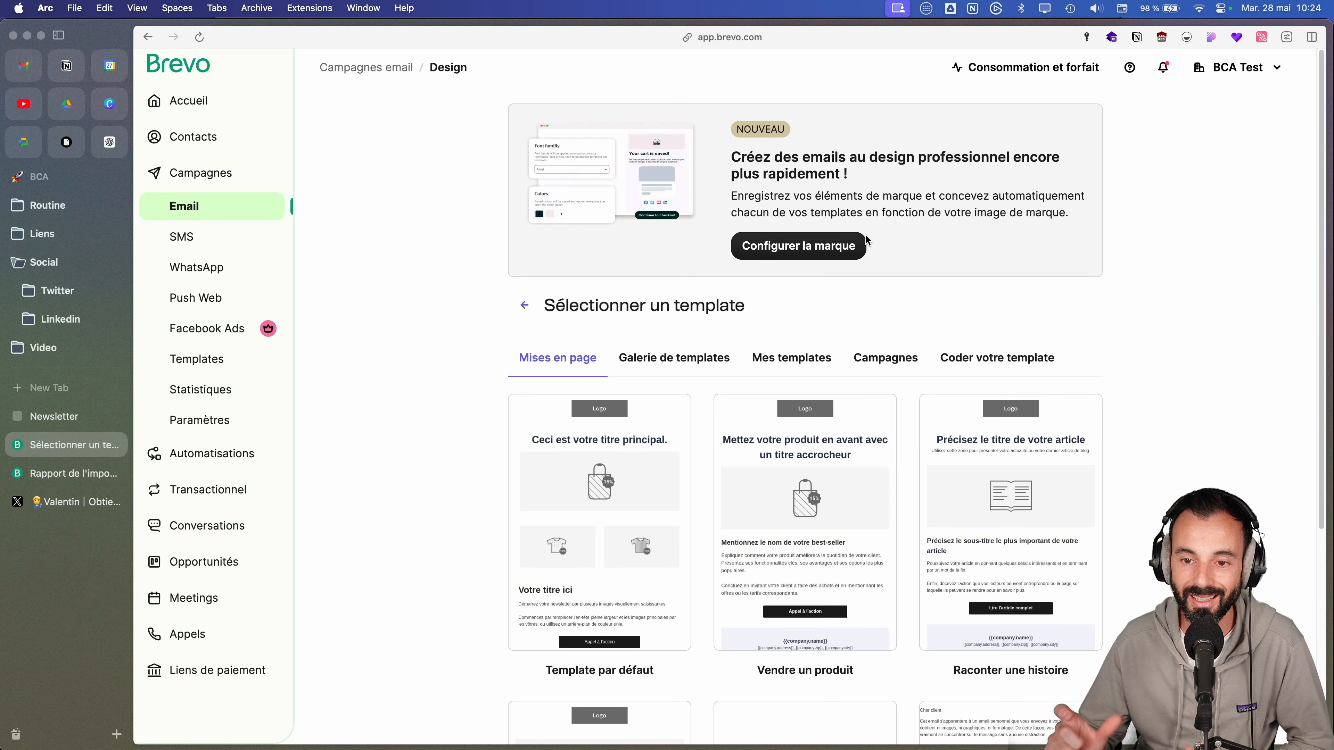
scroll(824, 294, "down", 5)
mouse_move(823, 303)
scroll(823, 304, "down", 2)
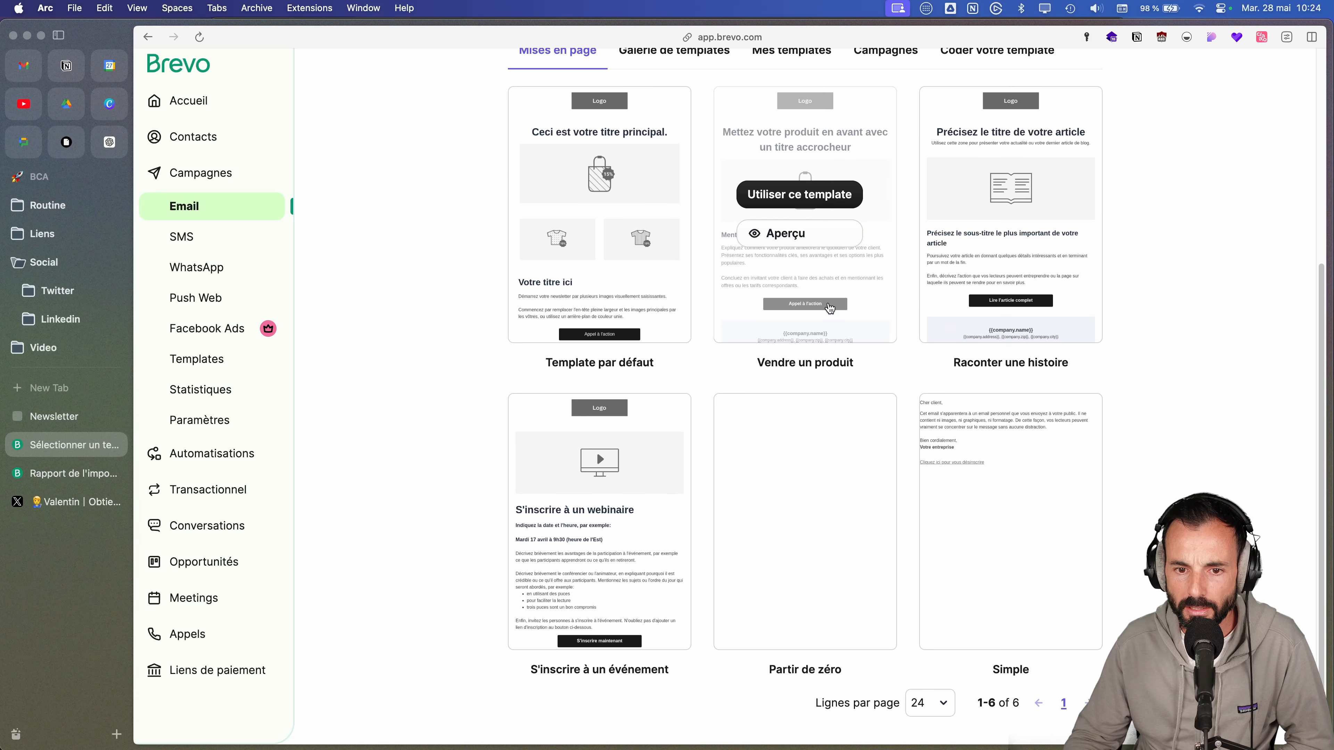
left_click(1043, 534)
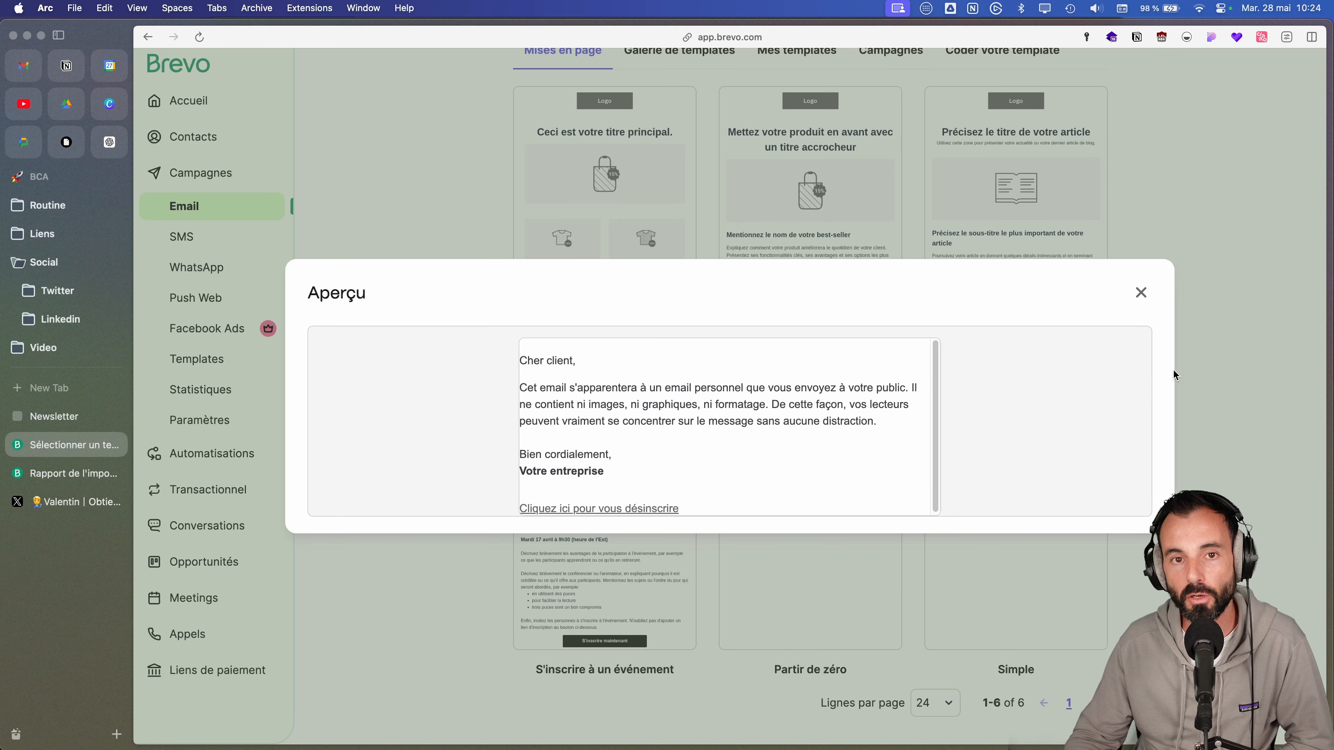
left_click(1141, 292)
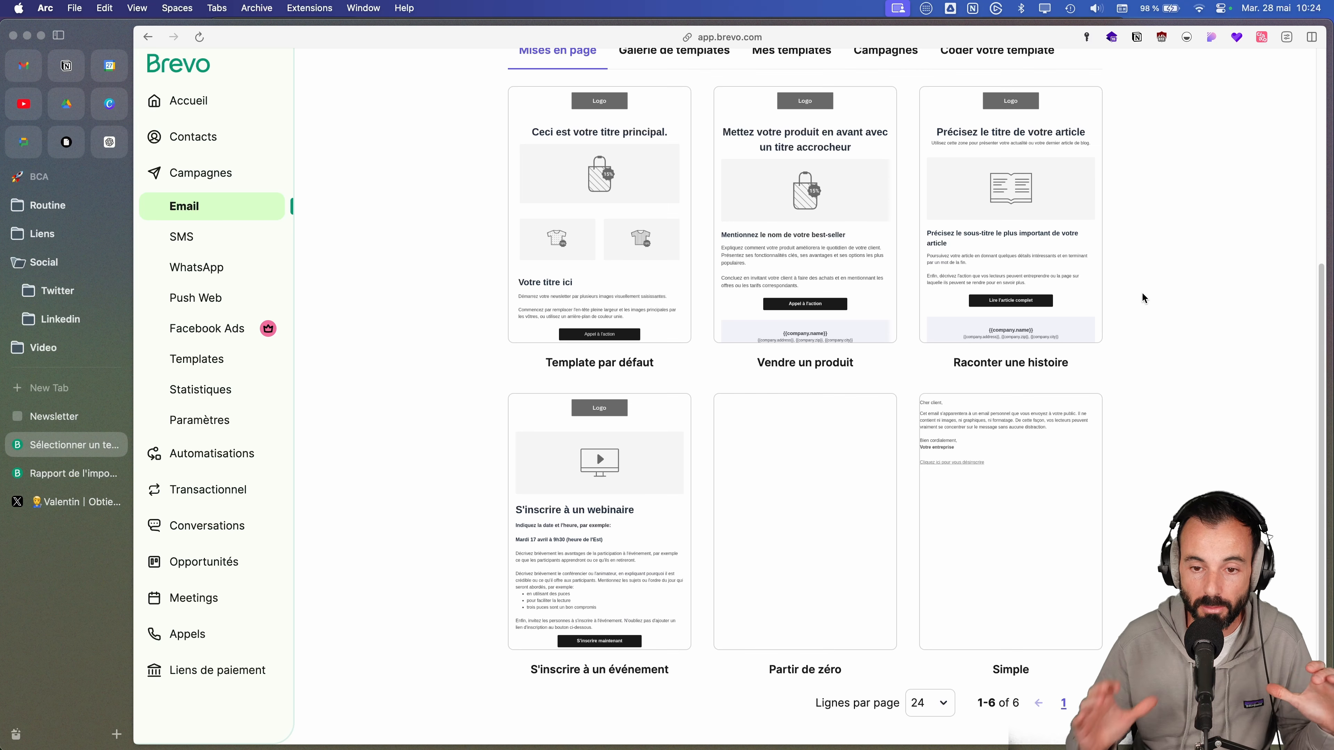
- Choose the Simple template for the email design and go through the editor's introduction to its end
left_click(990, 514)
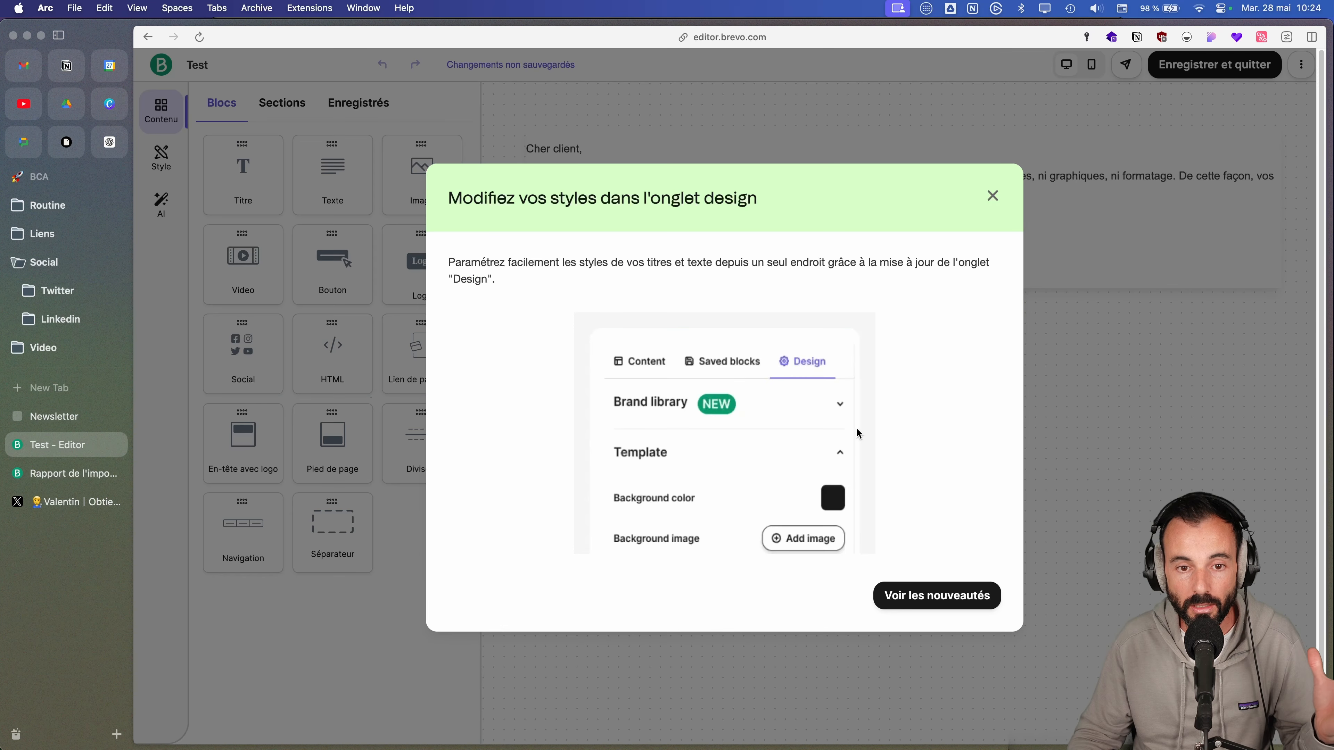
left_click(933, 598)
left_click(957, 616)
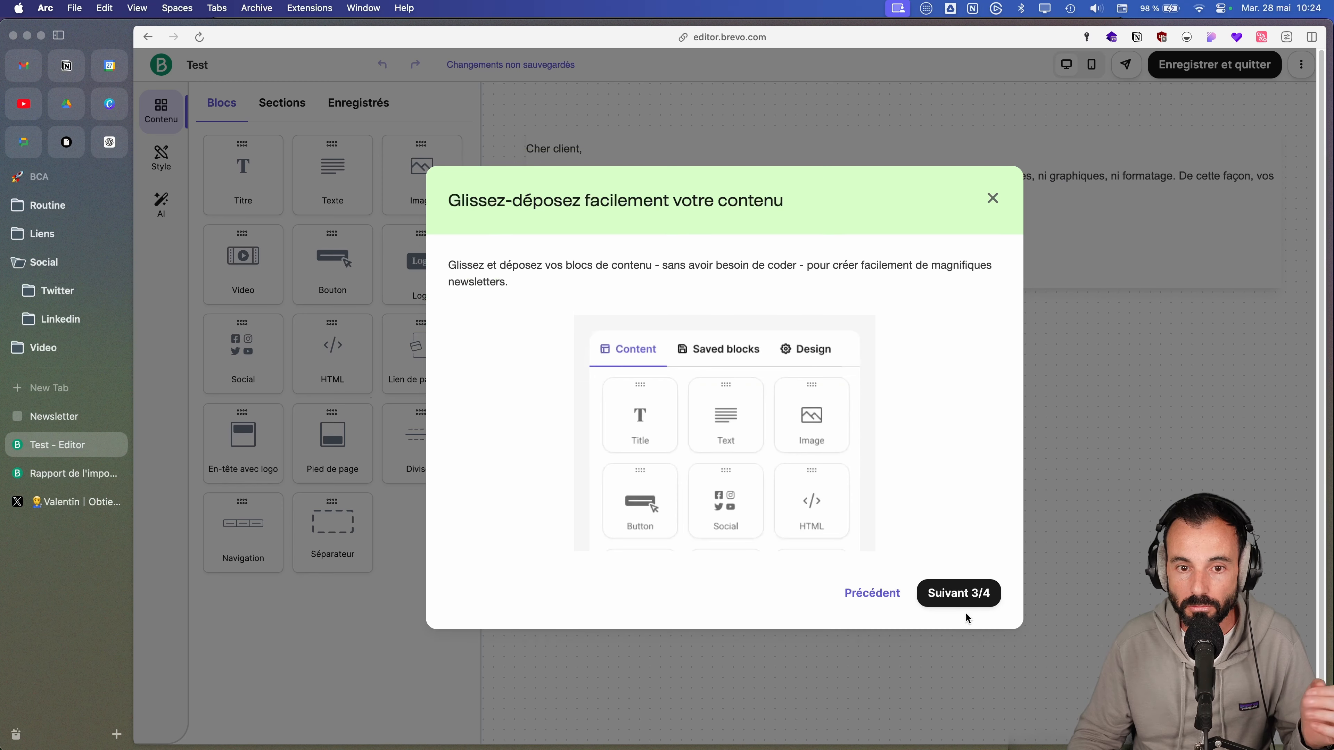
left_click(964, 599)
left_click(970, 615)
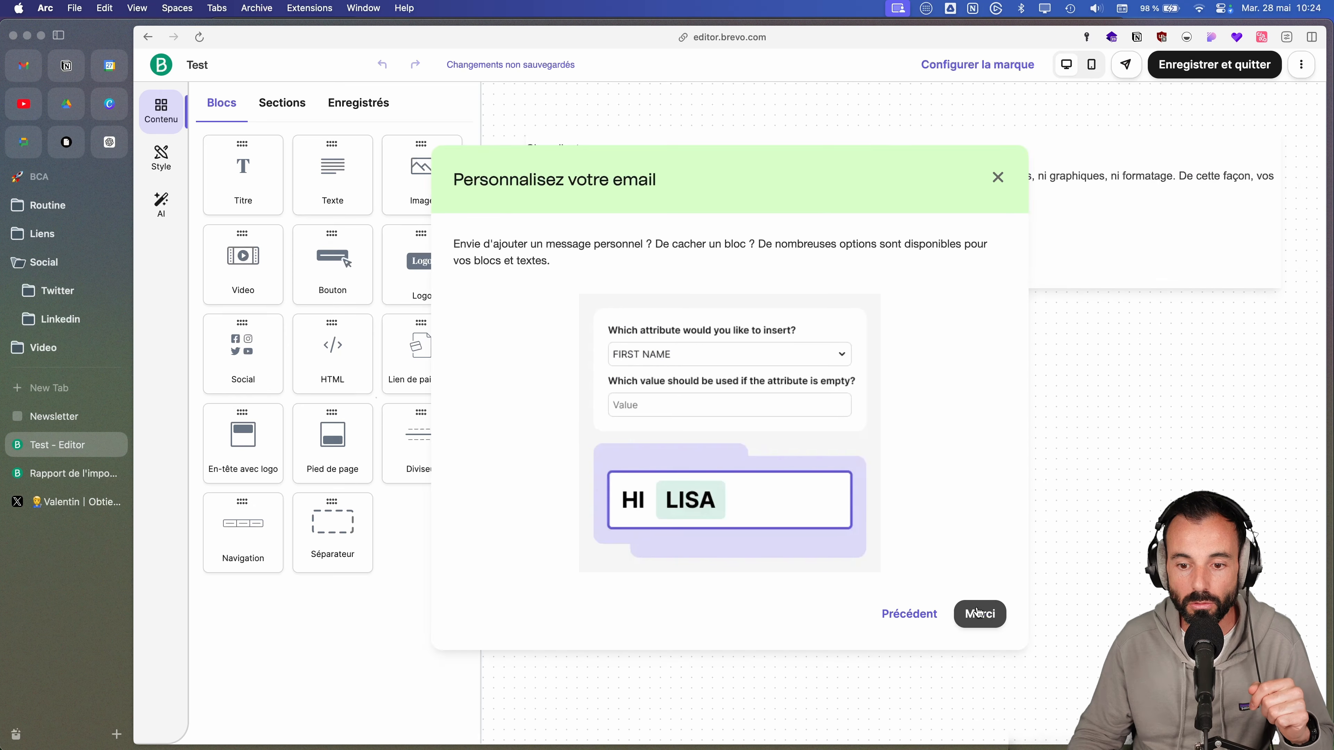
- Replace the greeting "Cher client," with "Salut" followed by a space
left_click(573, 149)
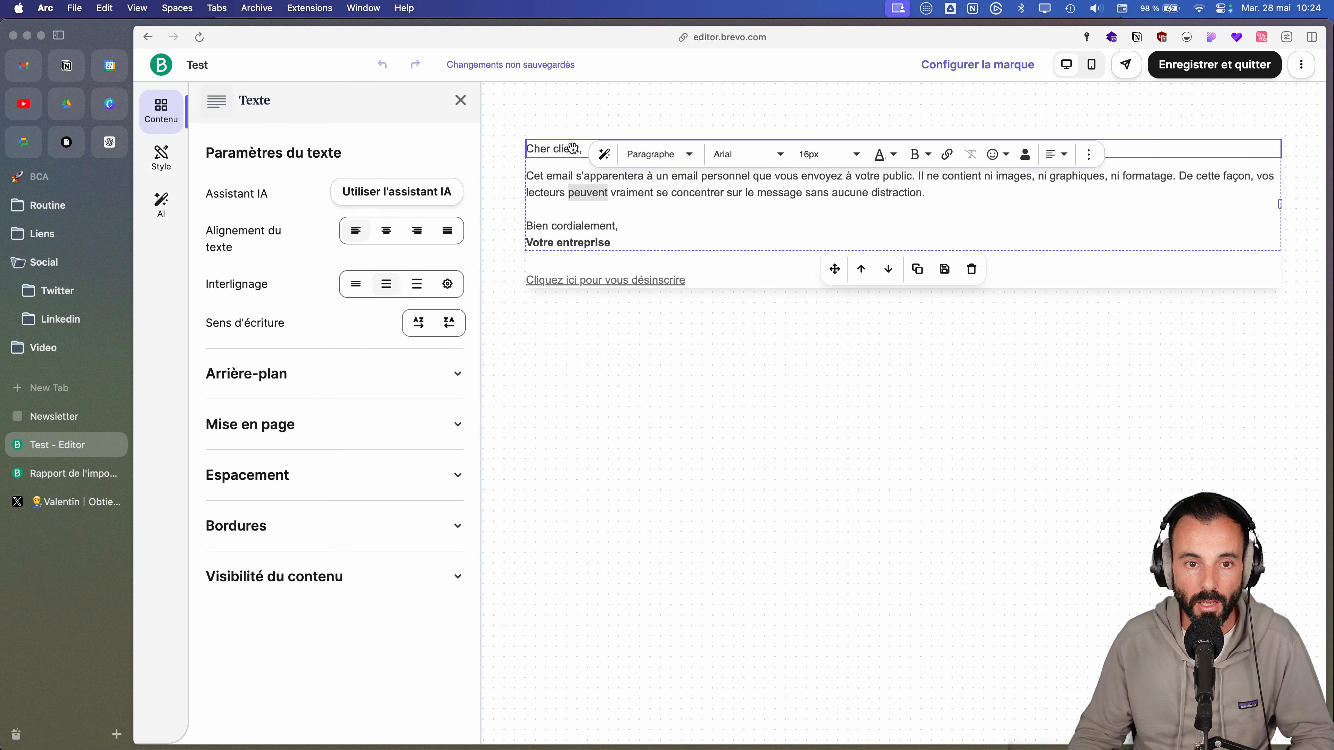
triple_click(575, 149)
type("Salut")
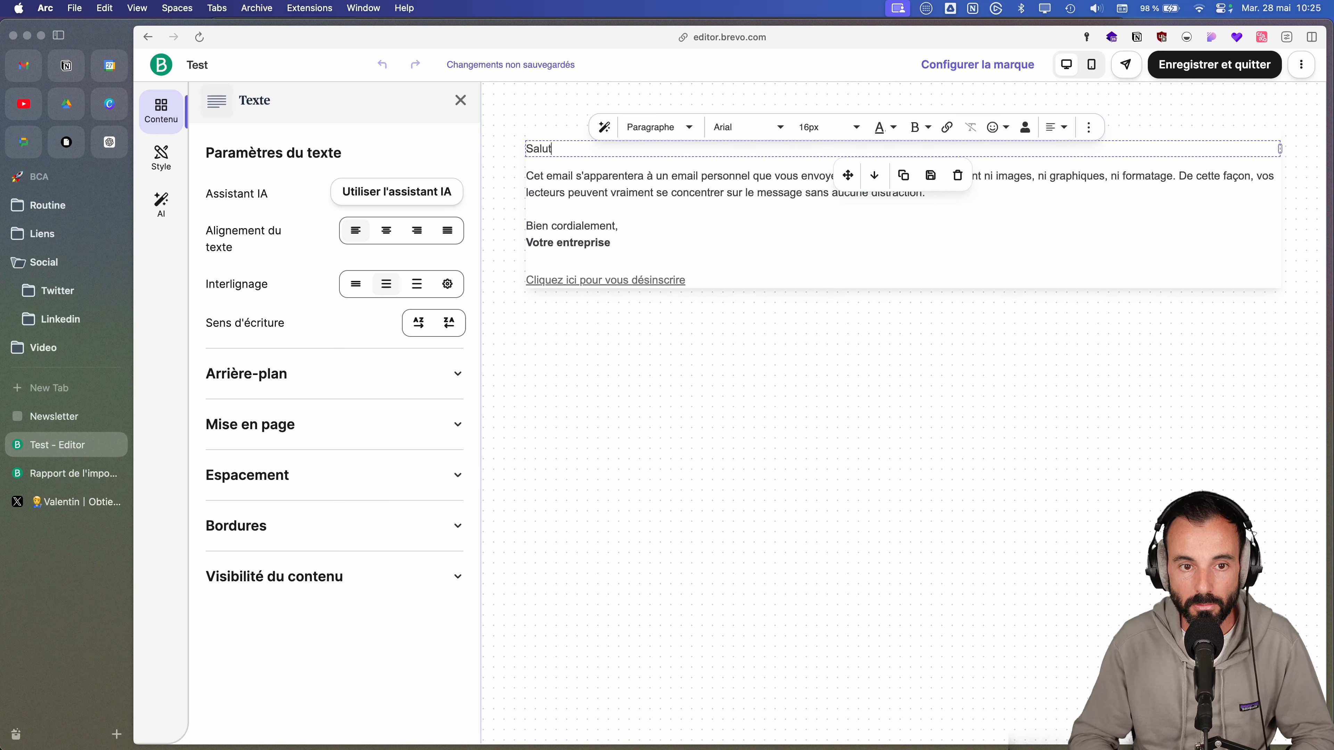
left_click(692, 128)
left_click(692, 129)
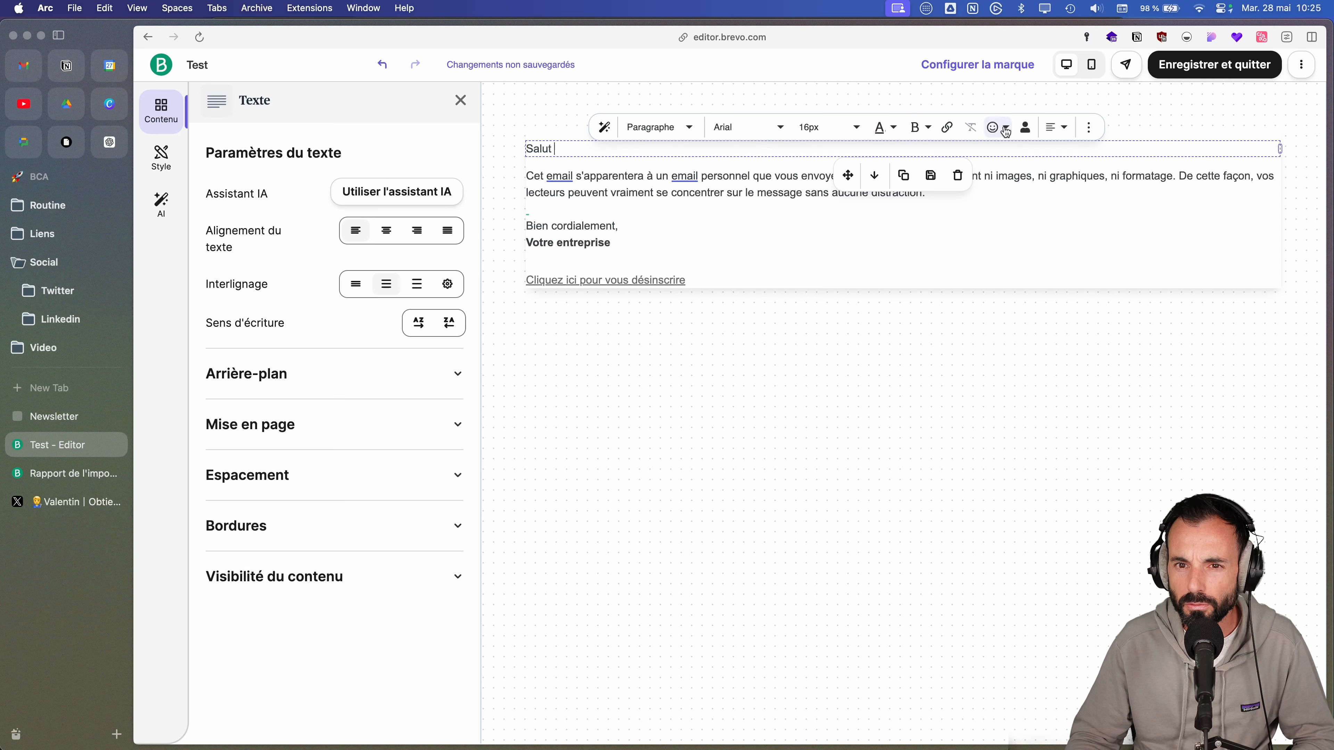
- Insert the PRENOM attribute after "Salut" in the greeting, with "toi" as the value for empty attributes
left_click(1024, 129)
left_click(659, 289)
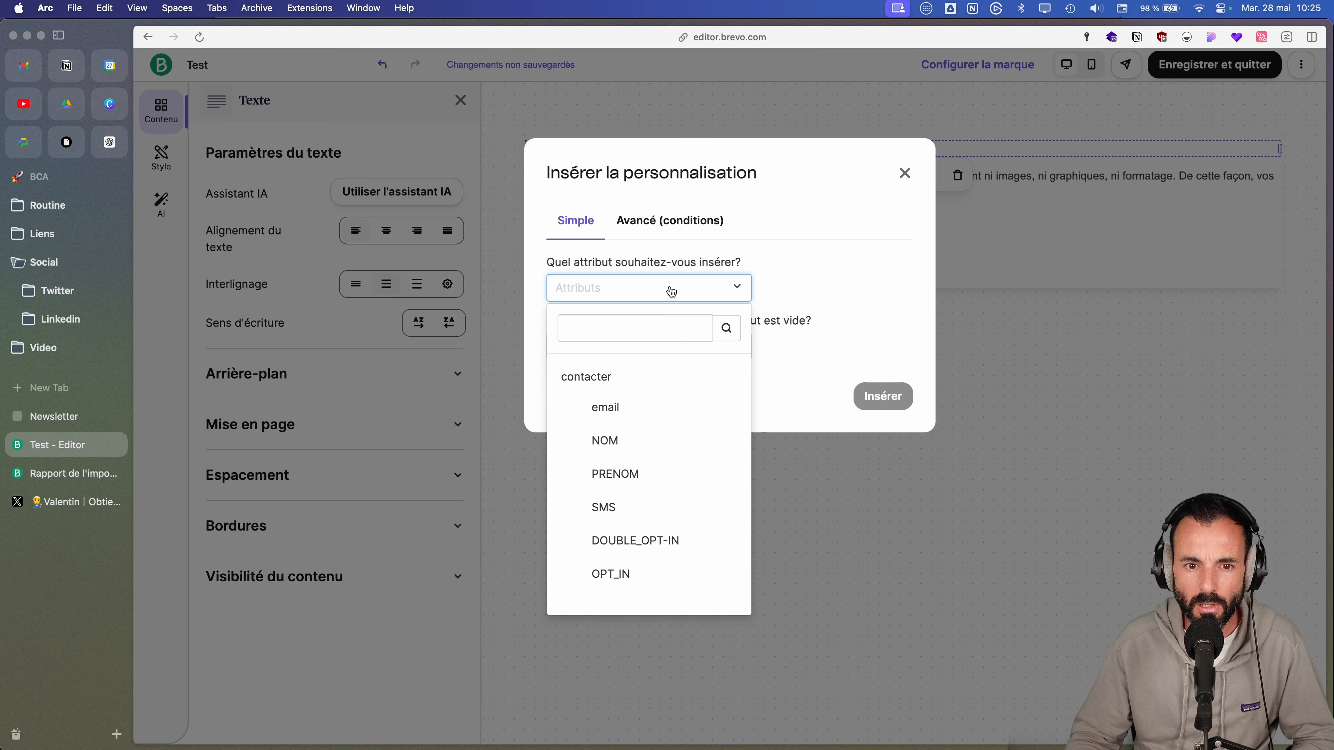
left_click(633, 482)
left_click(656, 341)
type("toi")
left_click(883, 397)
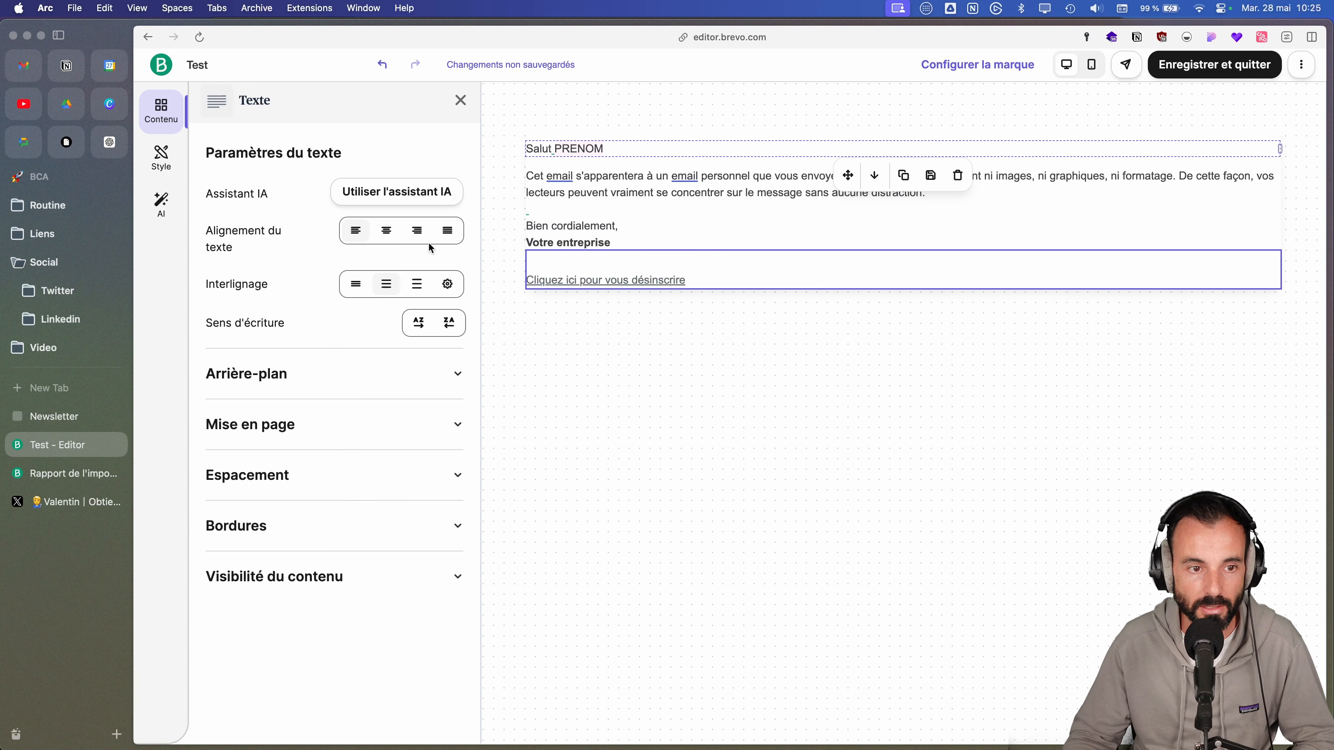
- Have the AI assistant correct the greeting's spelling and grammar, replace the text with its suggestion, and leave the text settings
left_click(367, 196)
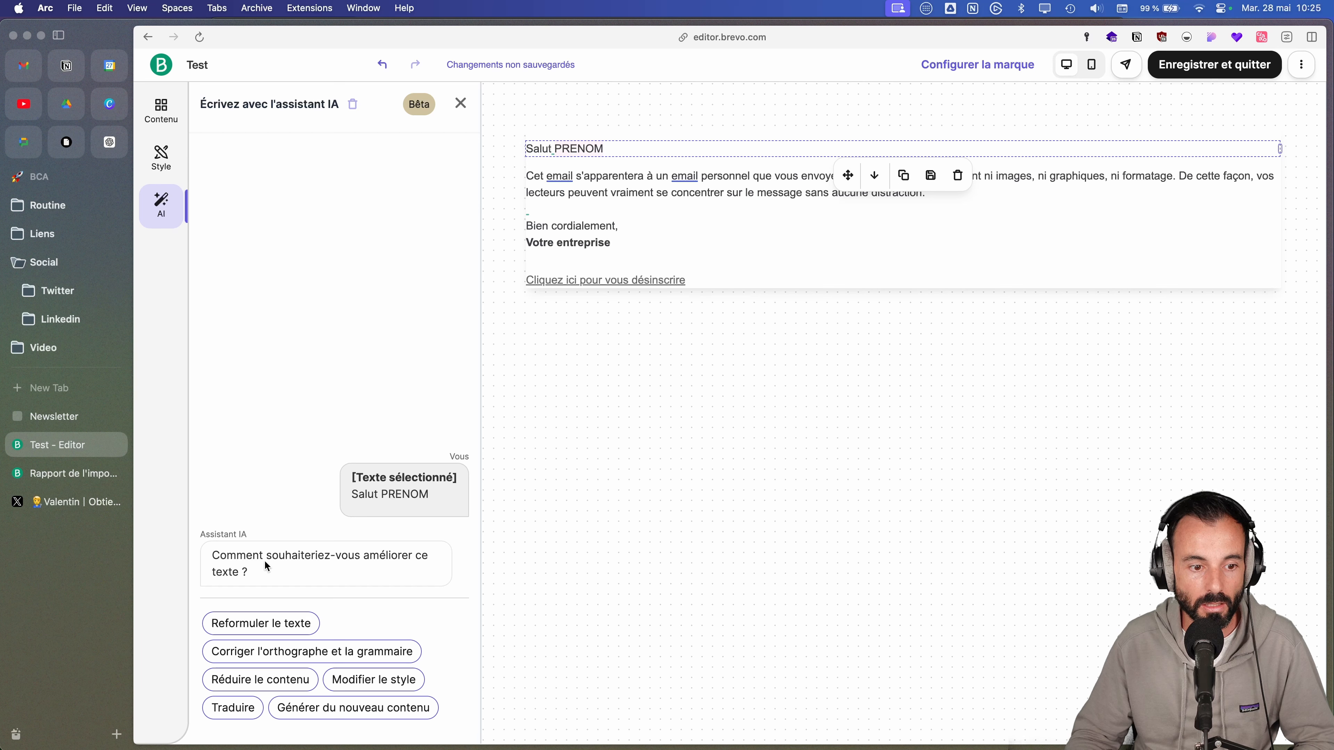
left_click_drag(286, 568, 276, 623)
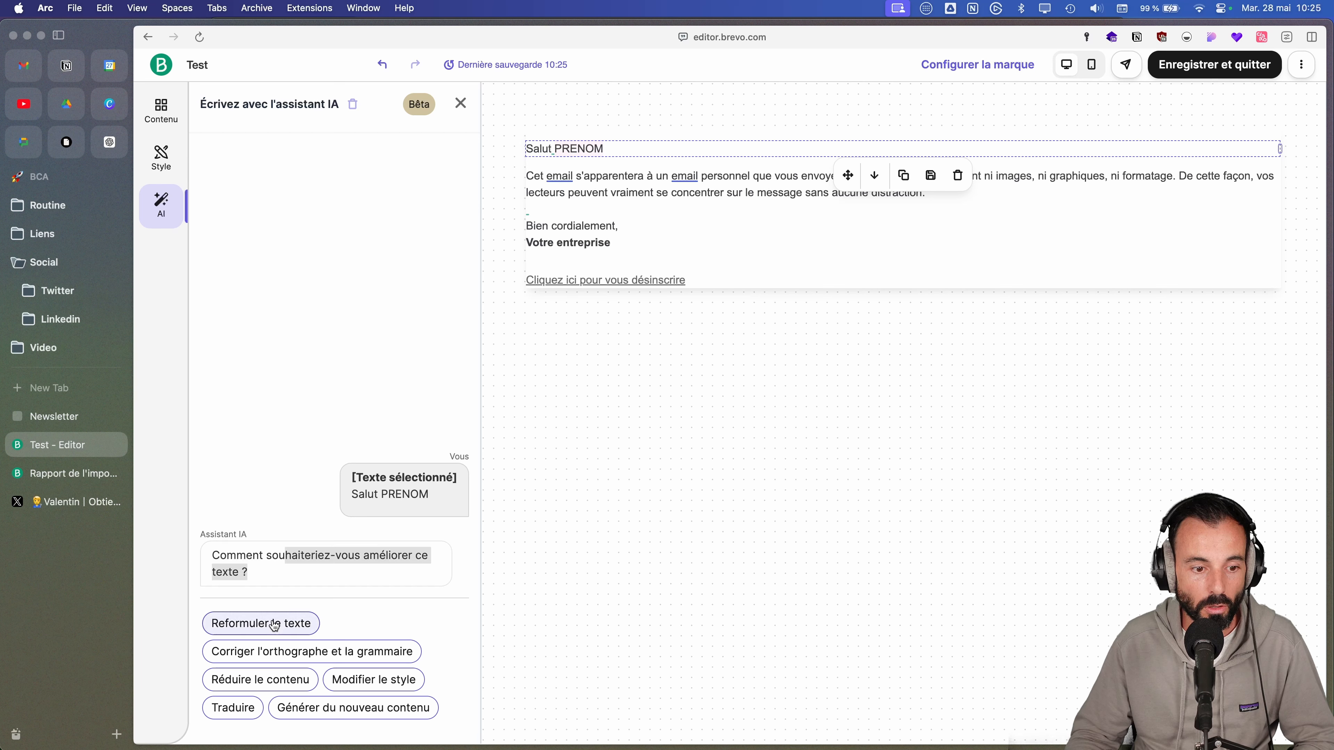
left_click(285, 652)
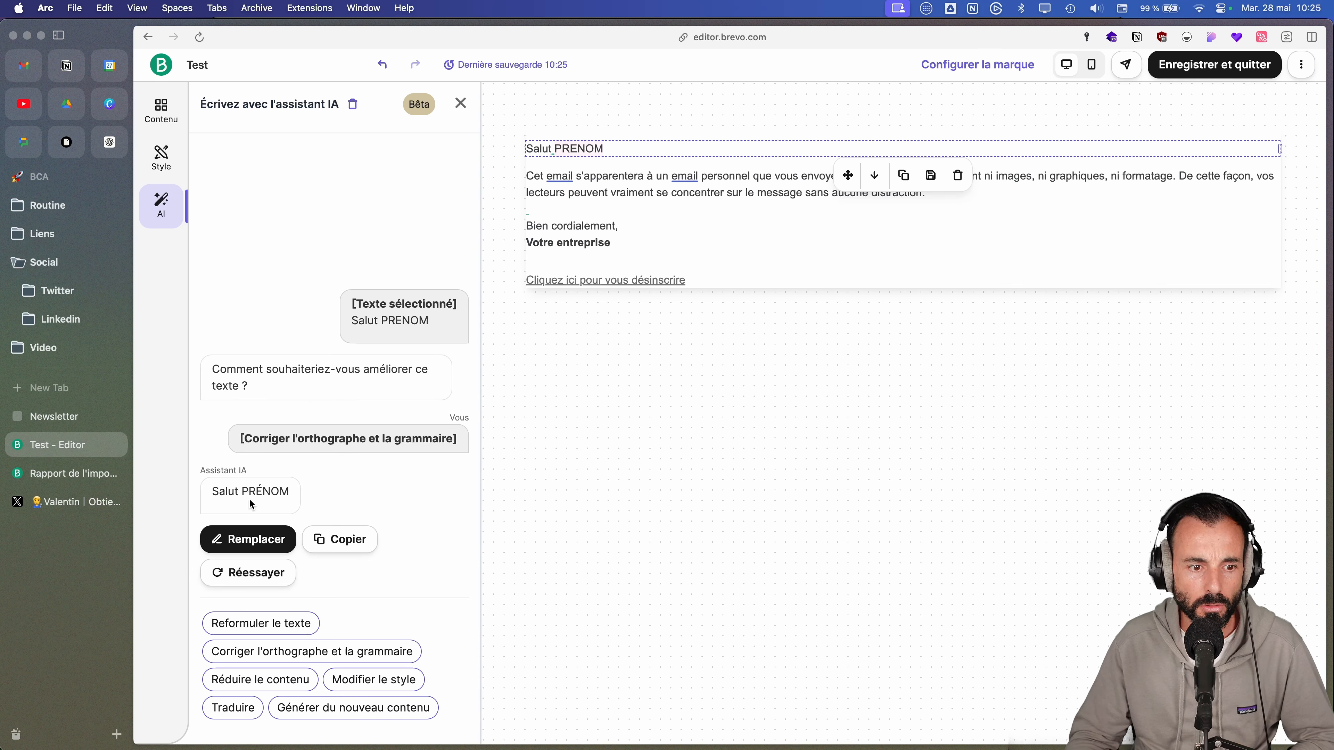
left_click(258, 541)
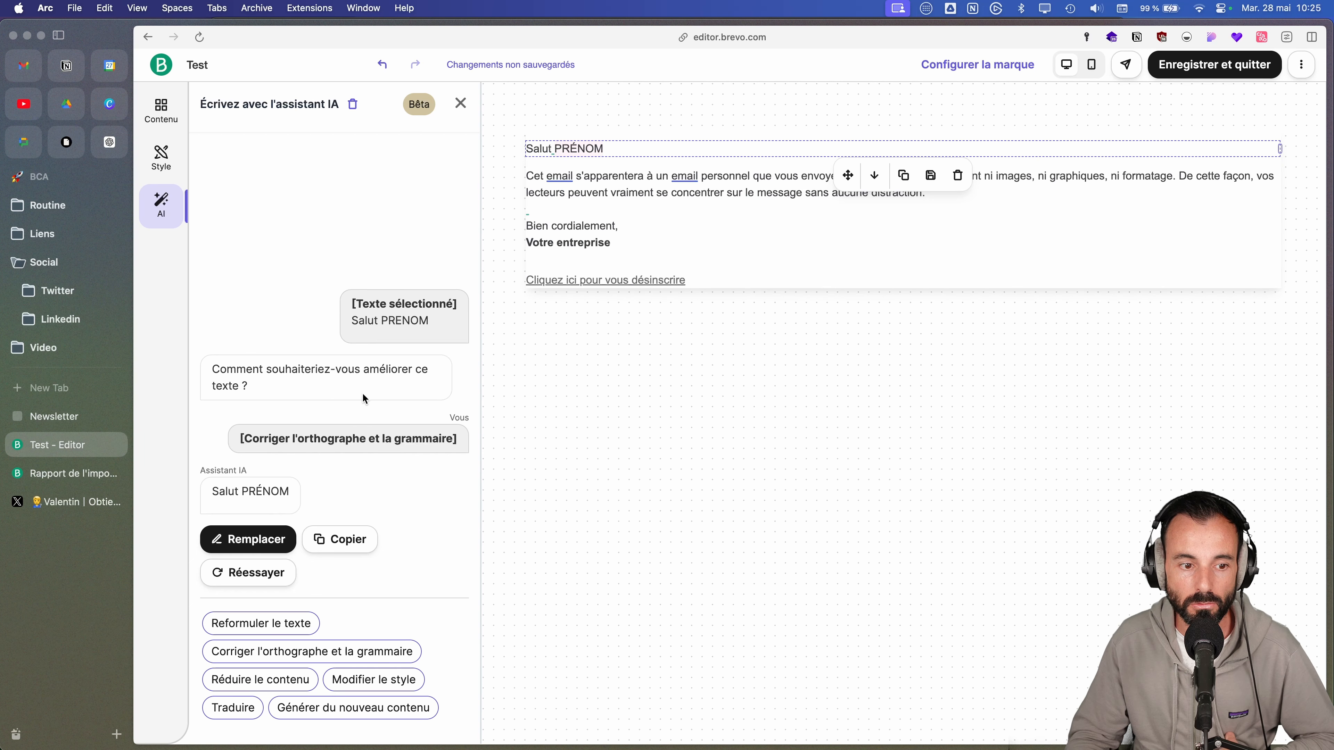
left_click(572, 151)
left_click(906, 173)
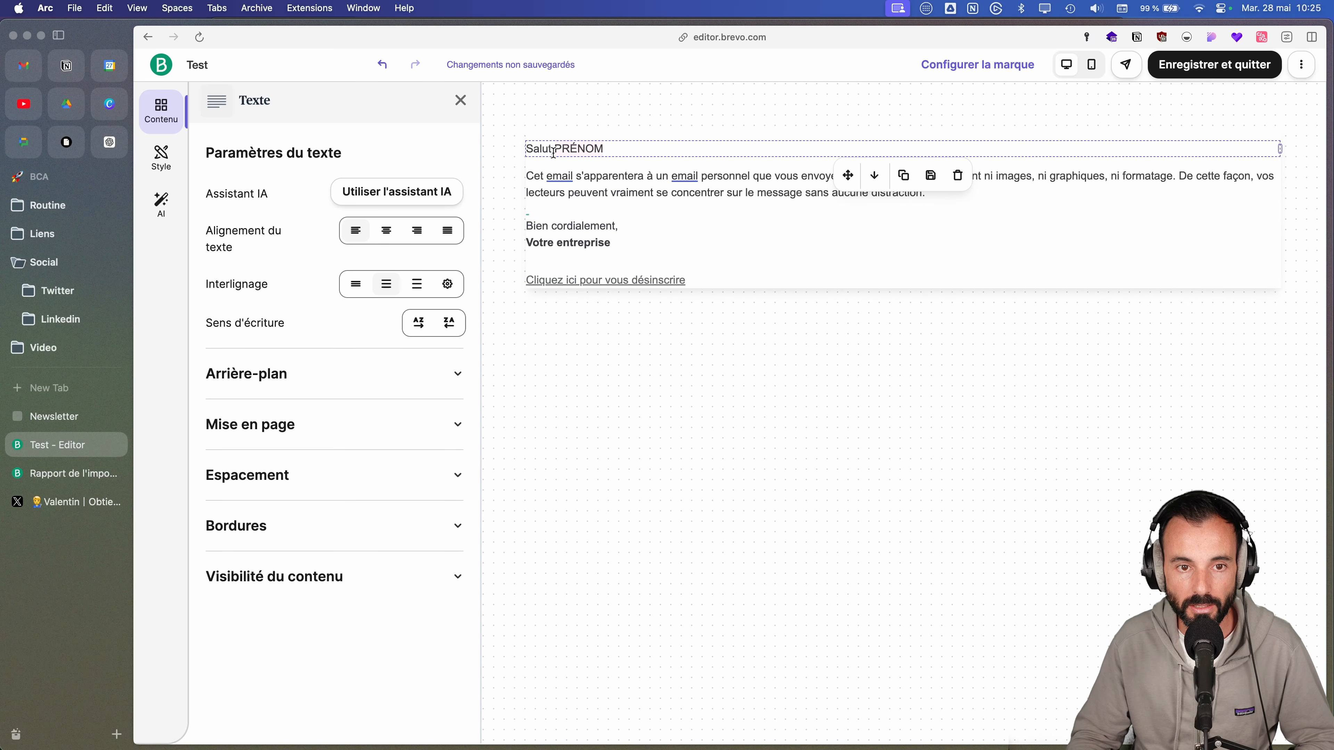
left_click(460, 100)
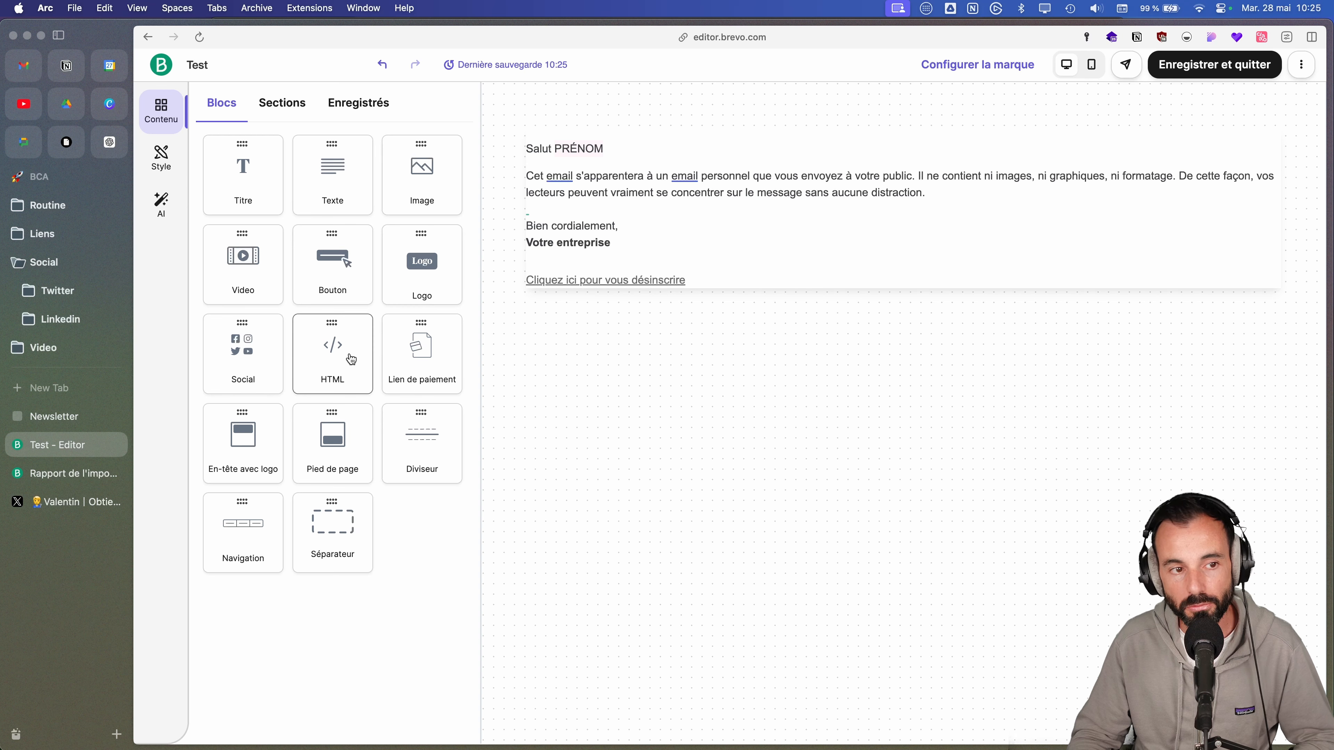
left_click(159, 159)
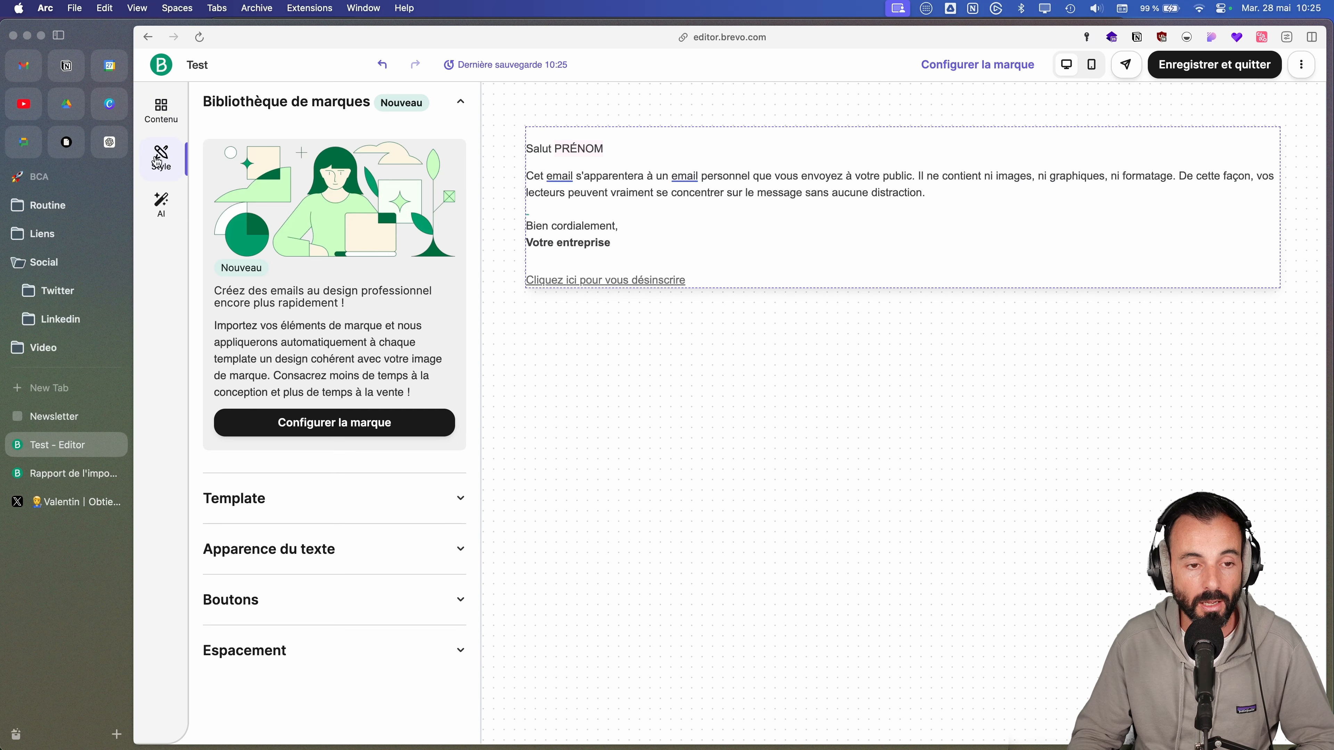
left_click(325, 423)
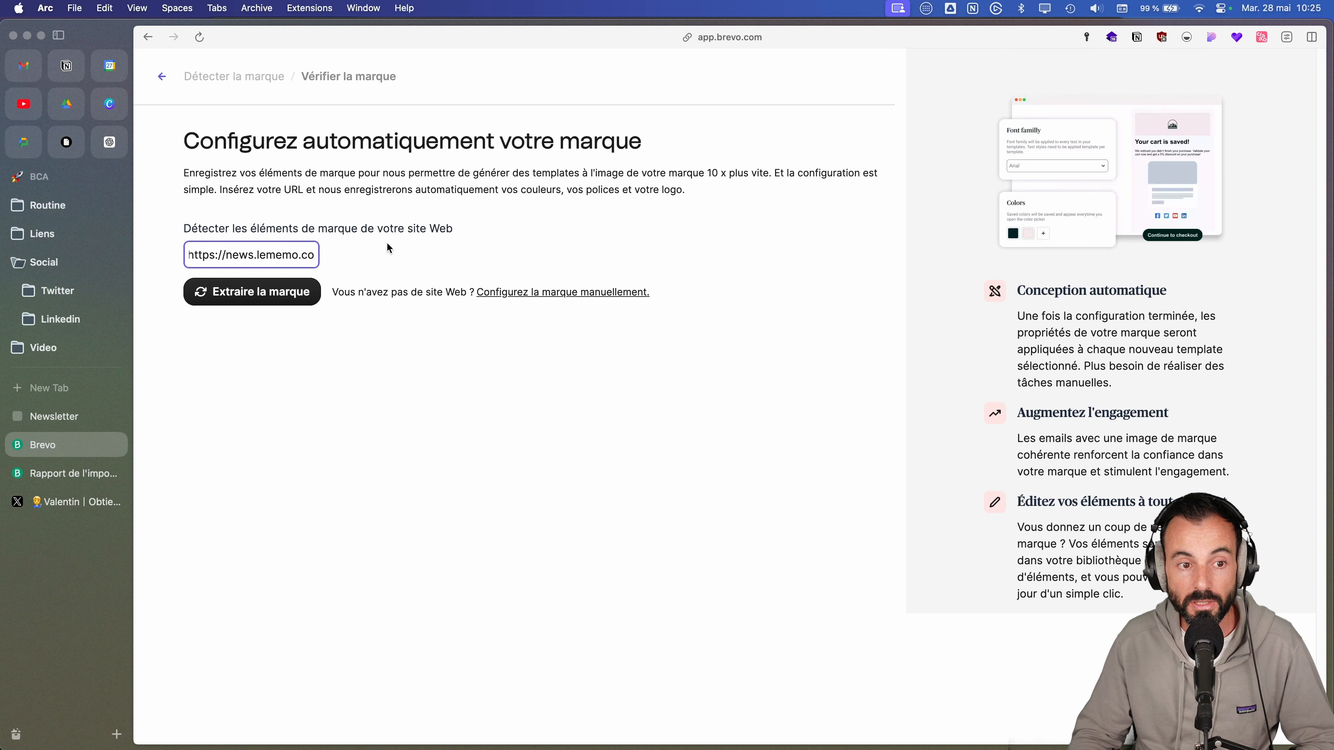
left_click(274, 294)
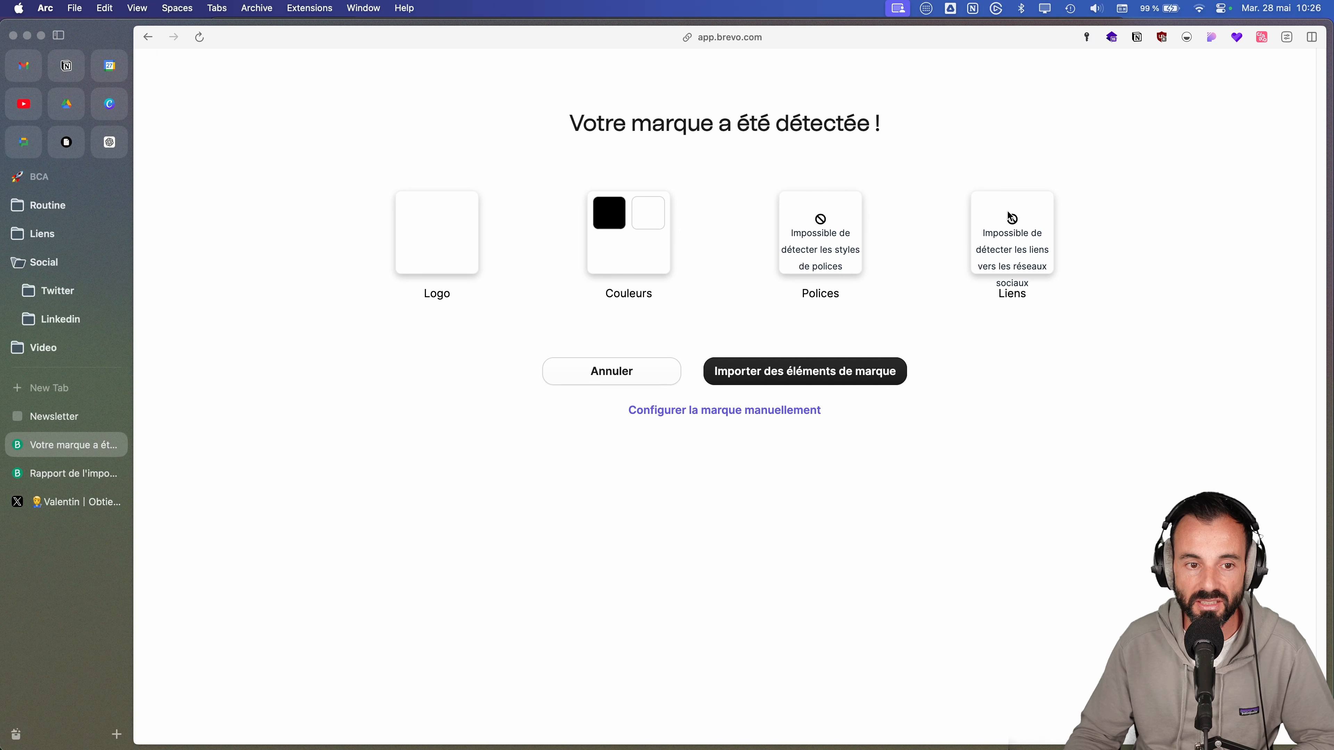
left_click(724, 410)
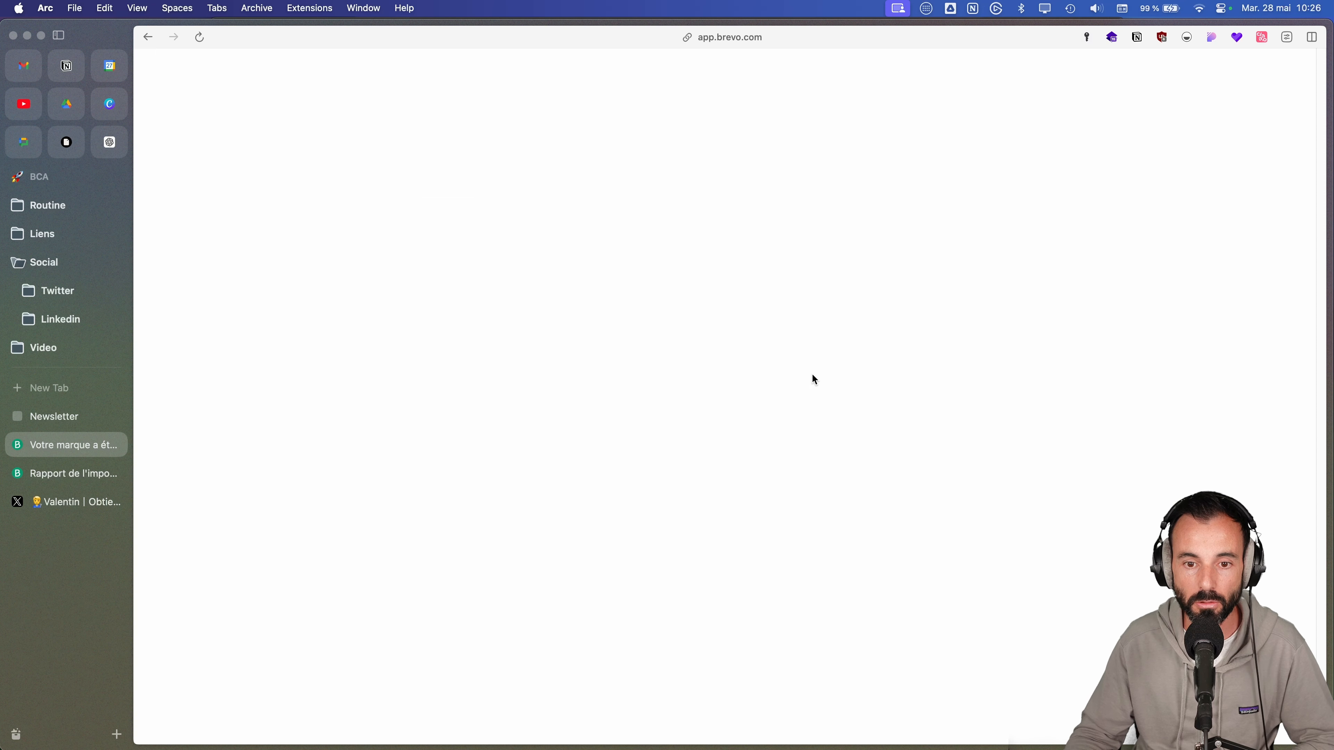
mouse_move(336, 483)
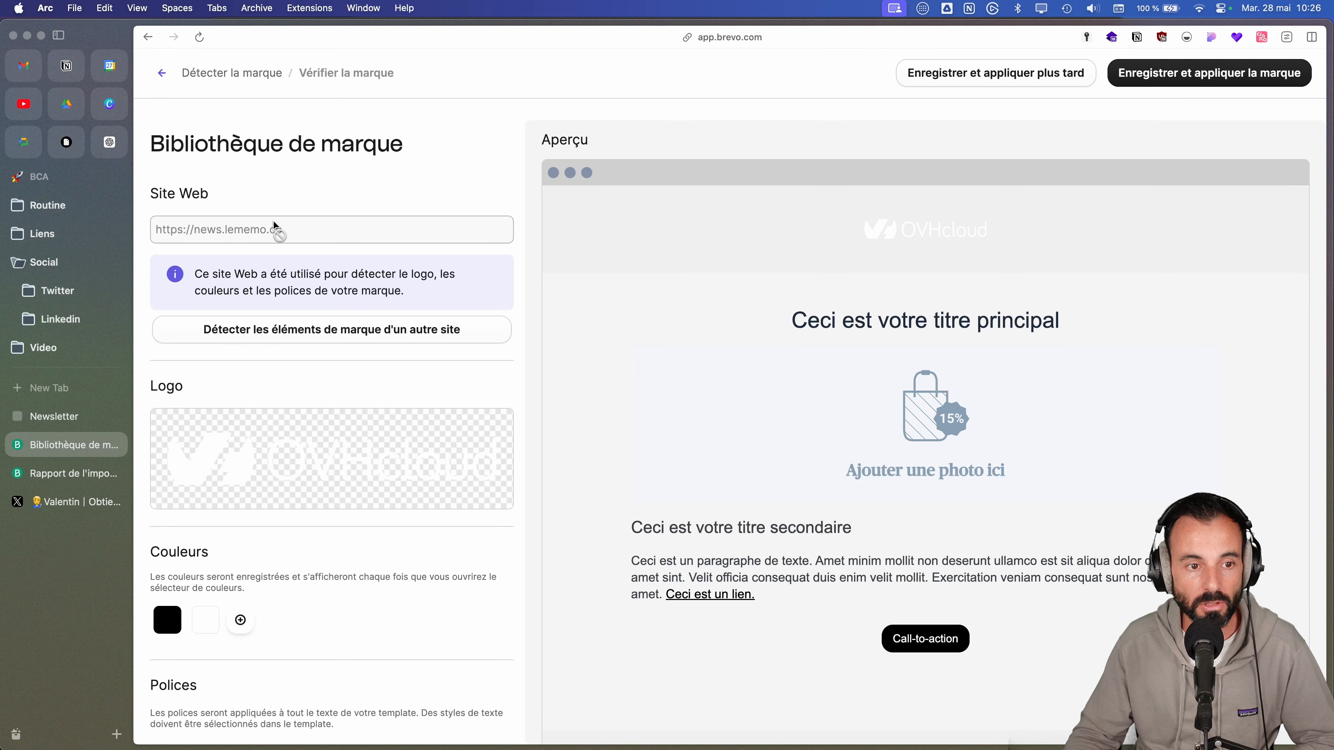
scroll(321, 298, "down", 5)
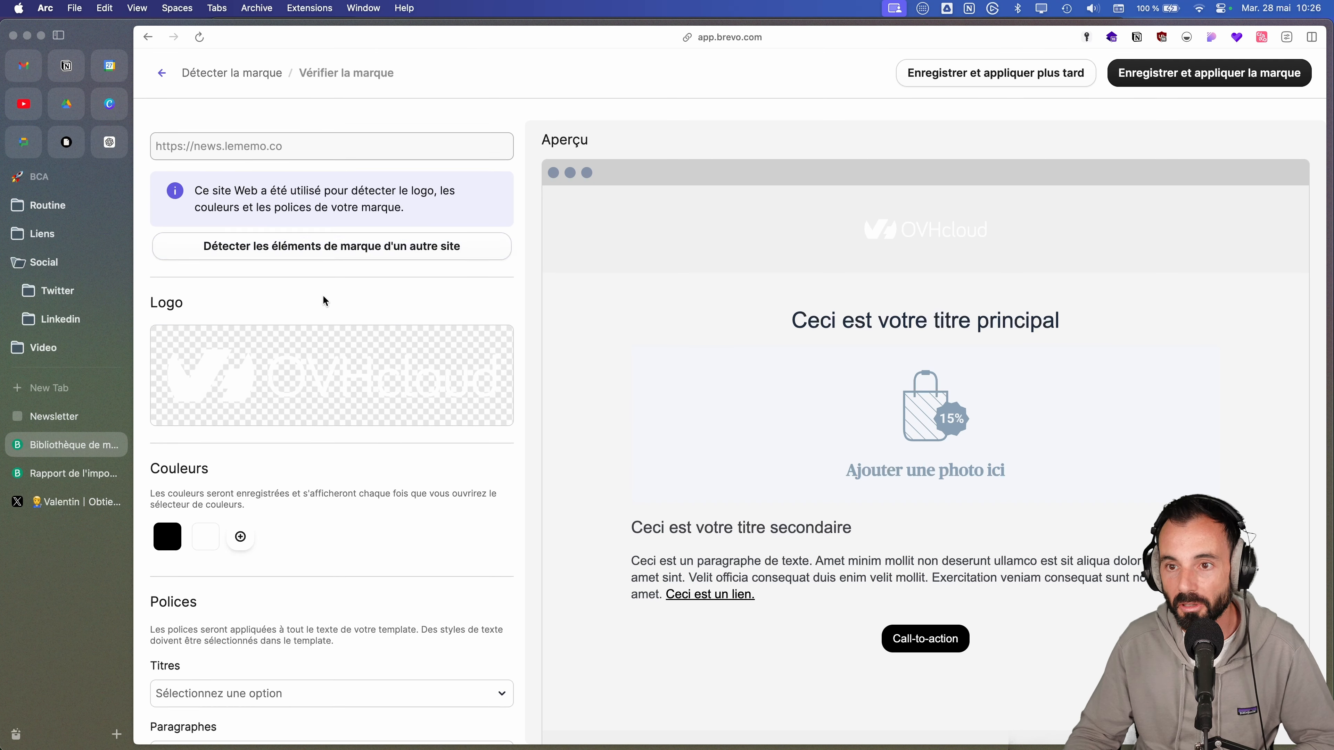
scroll(373, 343, "up", 5)
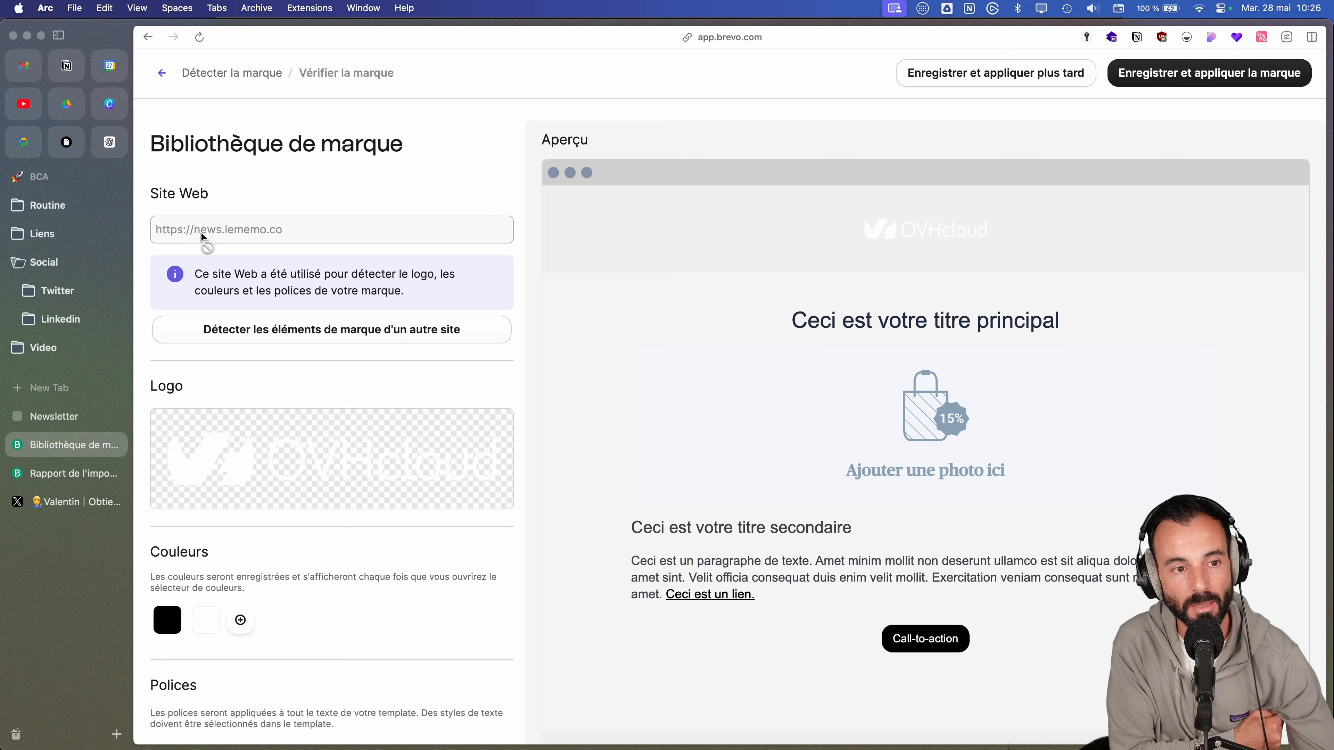
- Go back to the brand detection page, view the manual brand configuration, and return to the website address form
key("super+[")
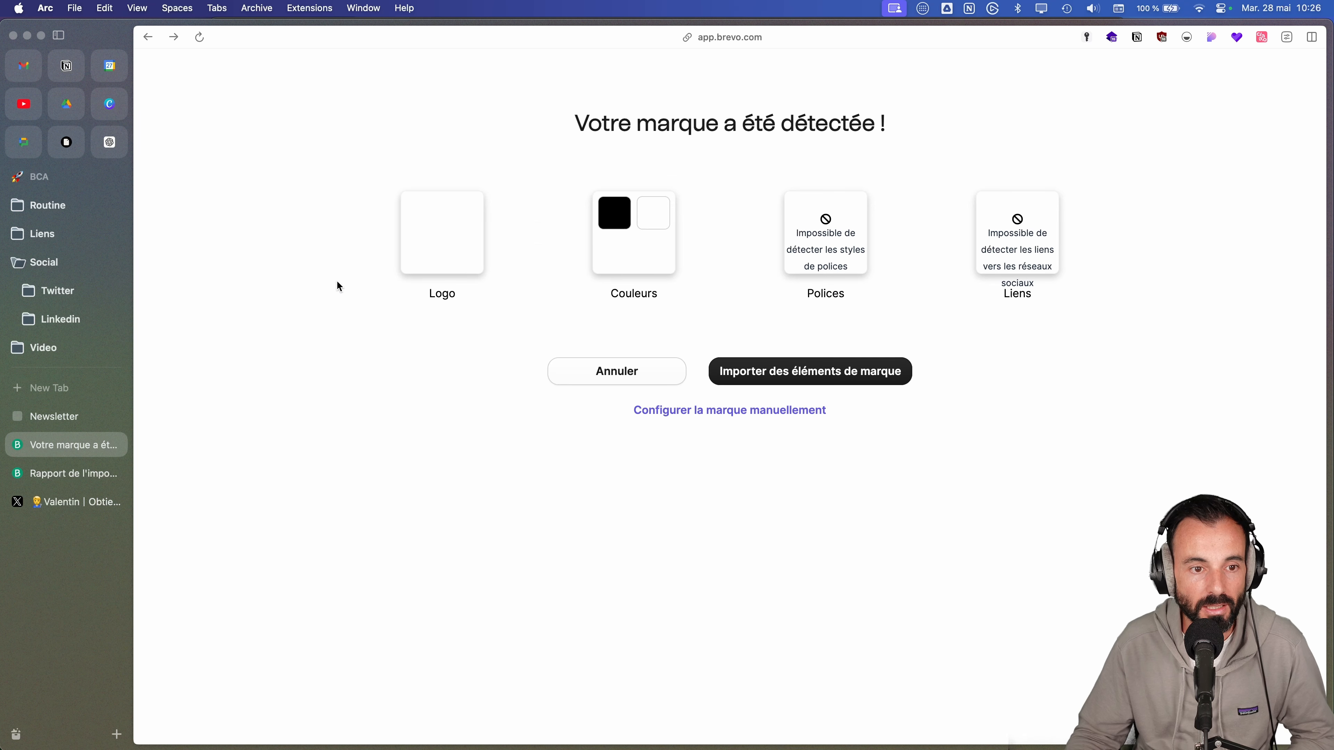
left_click(715, 410)
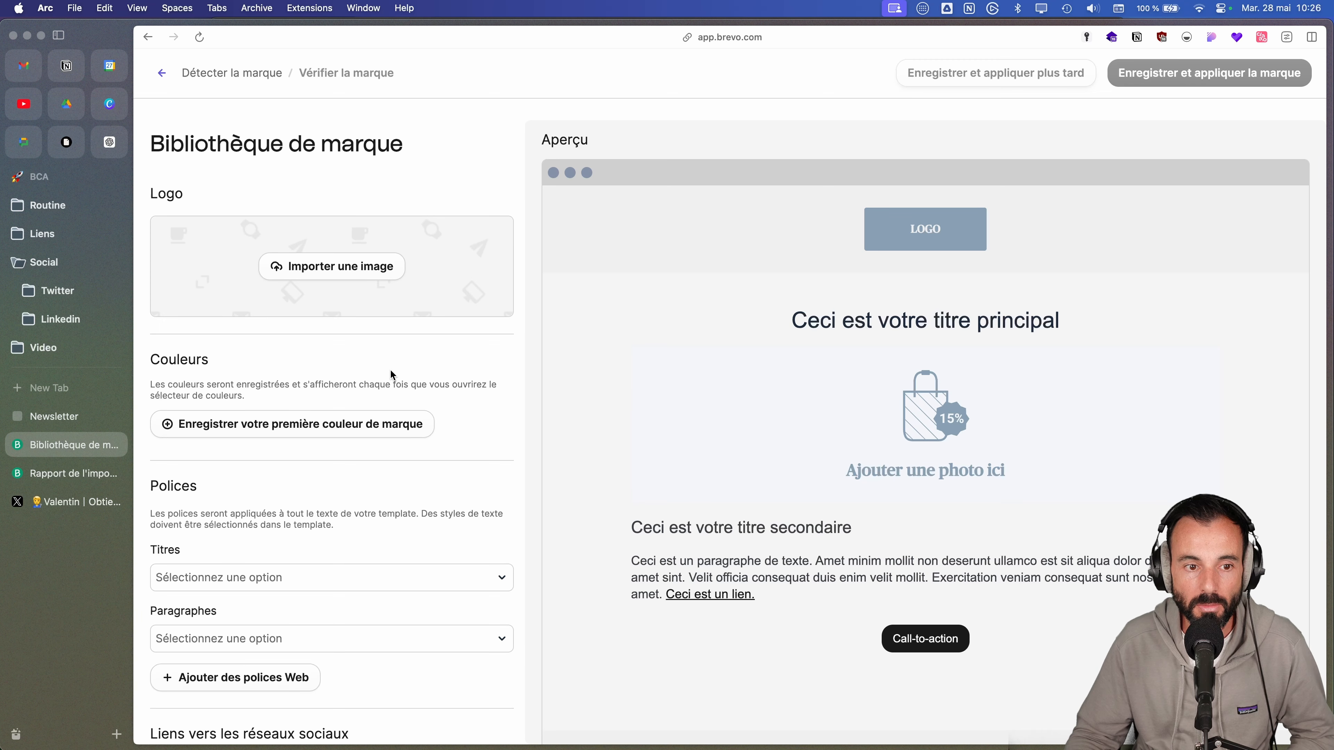
key("super+[")
key("super+[")
key("super+[")
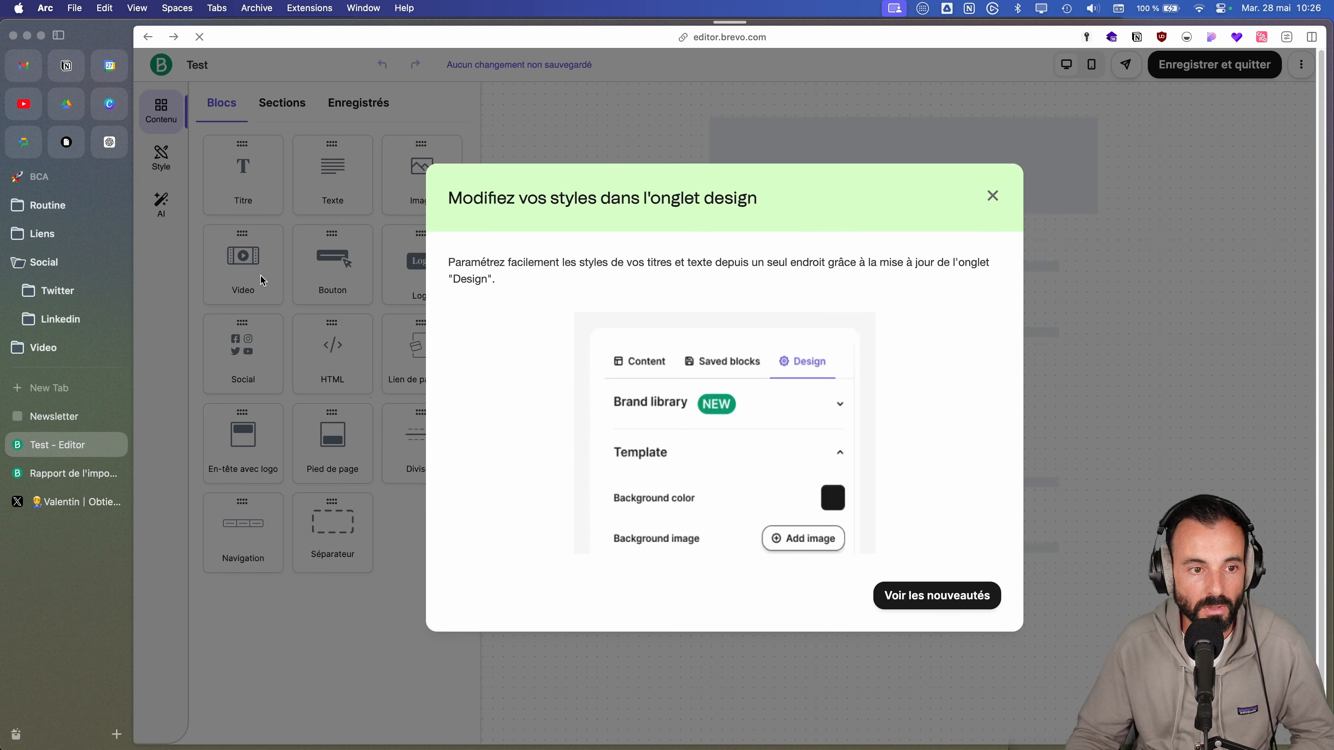
key("super+]")
left_click(240, 256)
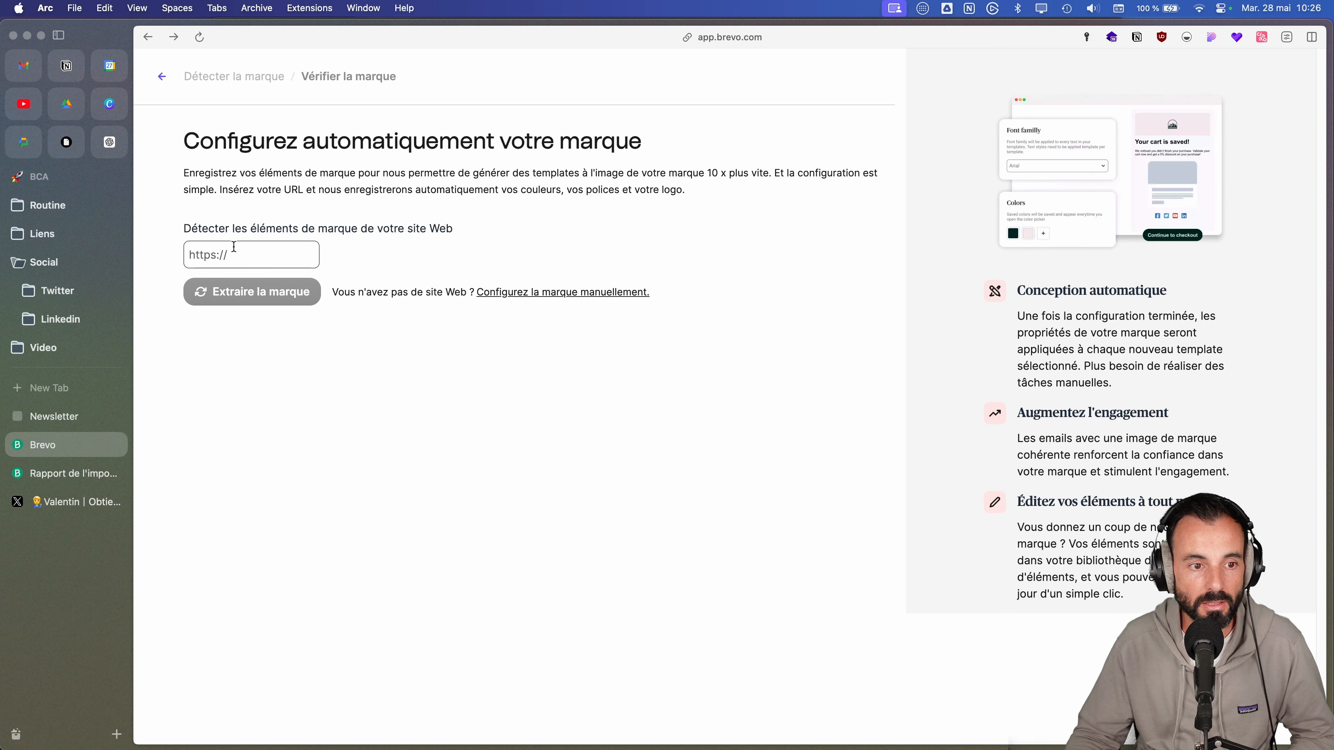
type("http")
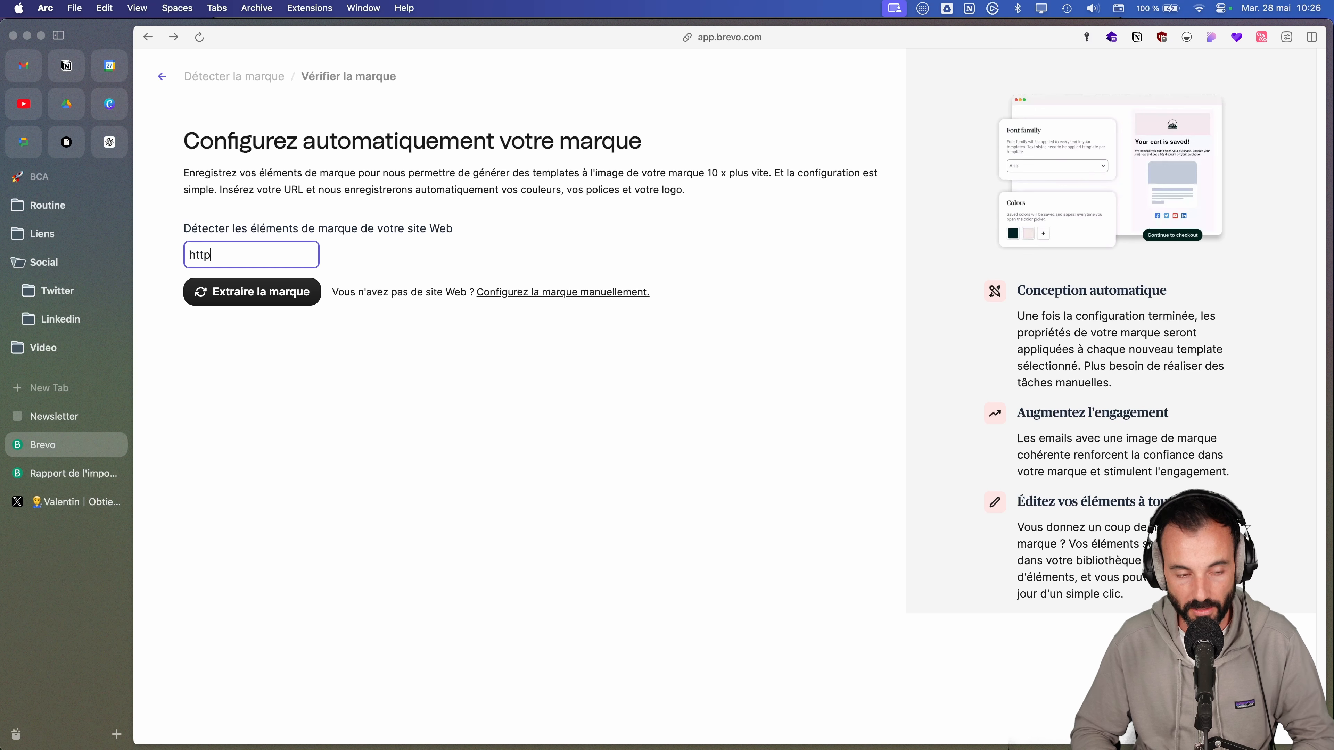
type("s://www.lememo.co")
left_click(225, 295)
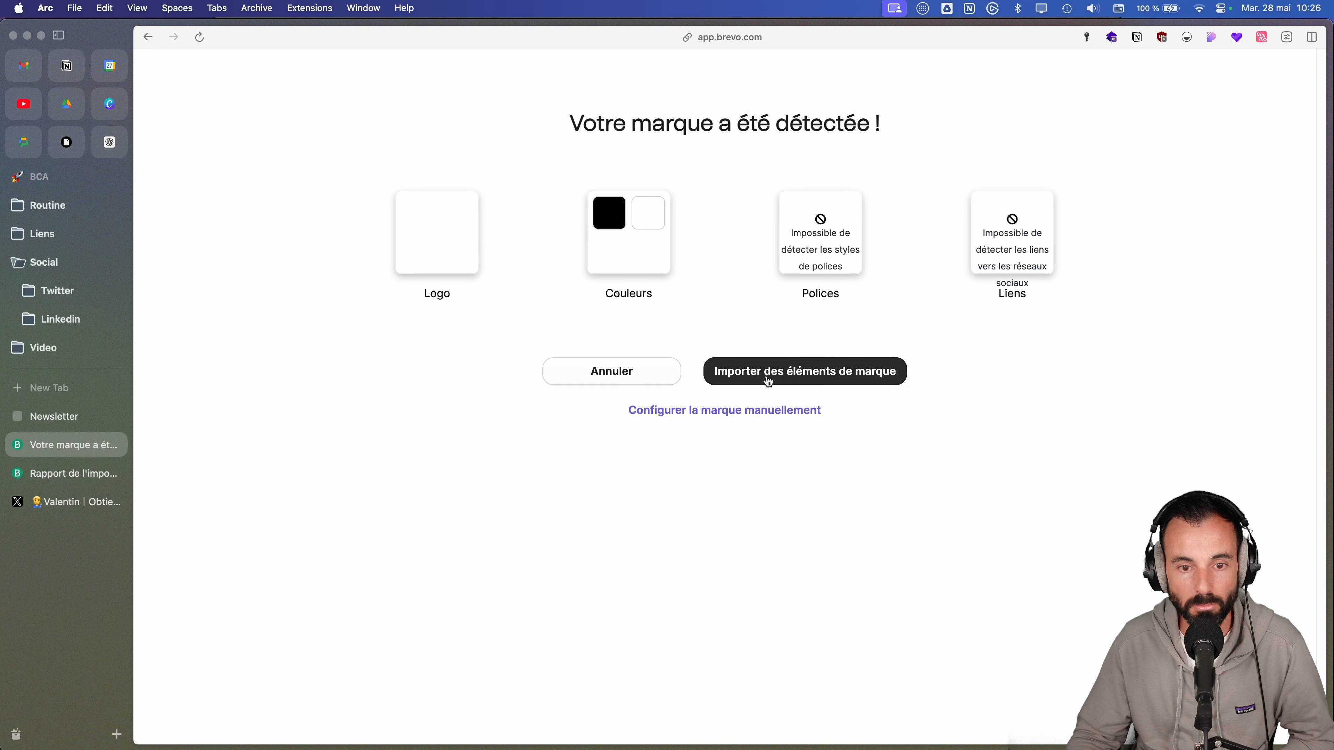
left_click(785, 374)
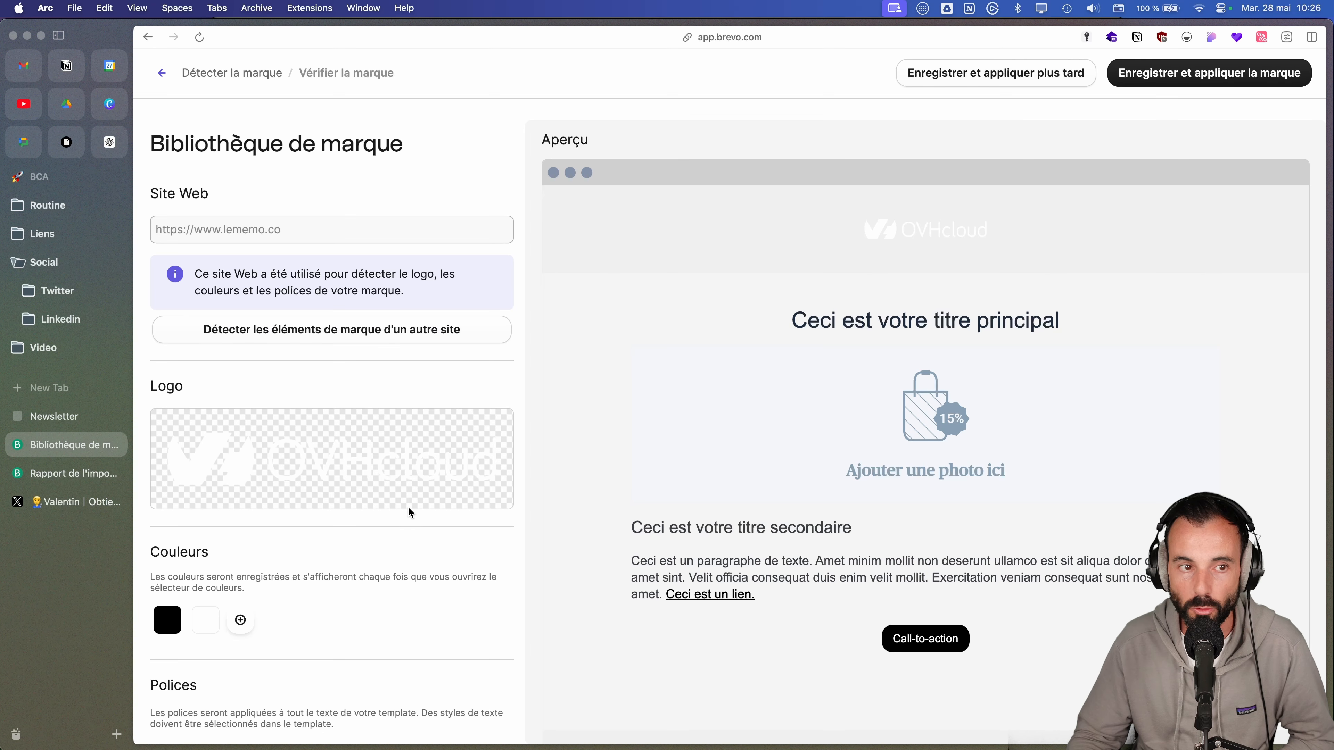
- Save the brand without applying it yet, and return to the email editor to save and exit the design
left_click(970, 74)
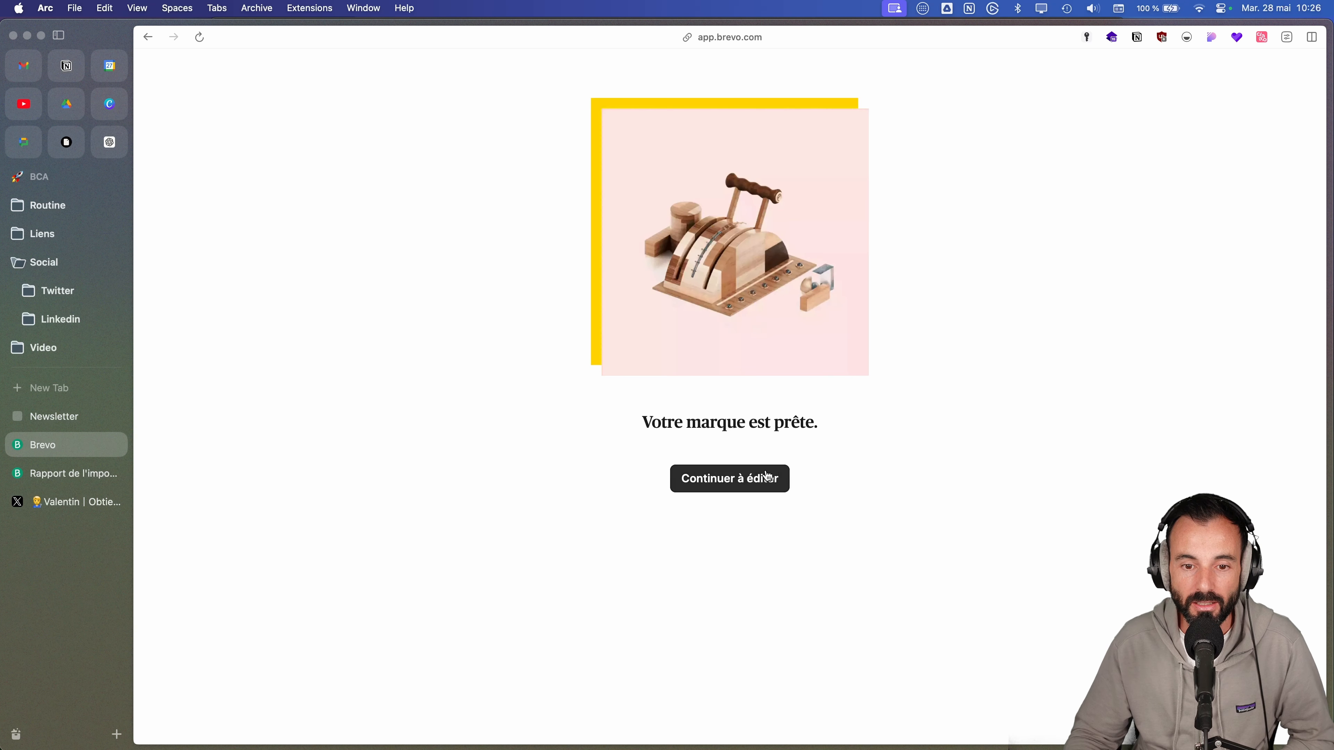
left_click(771, 477)
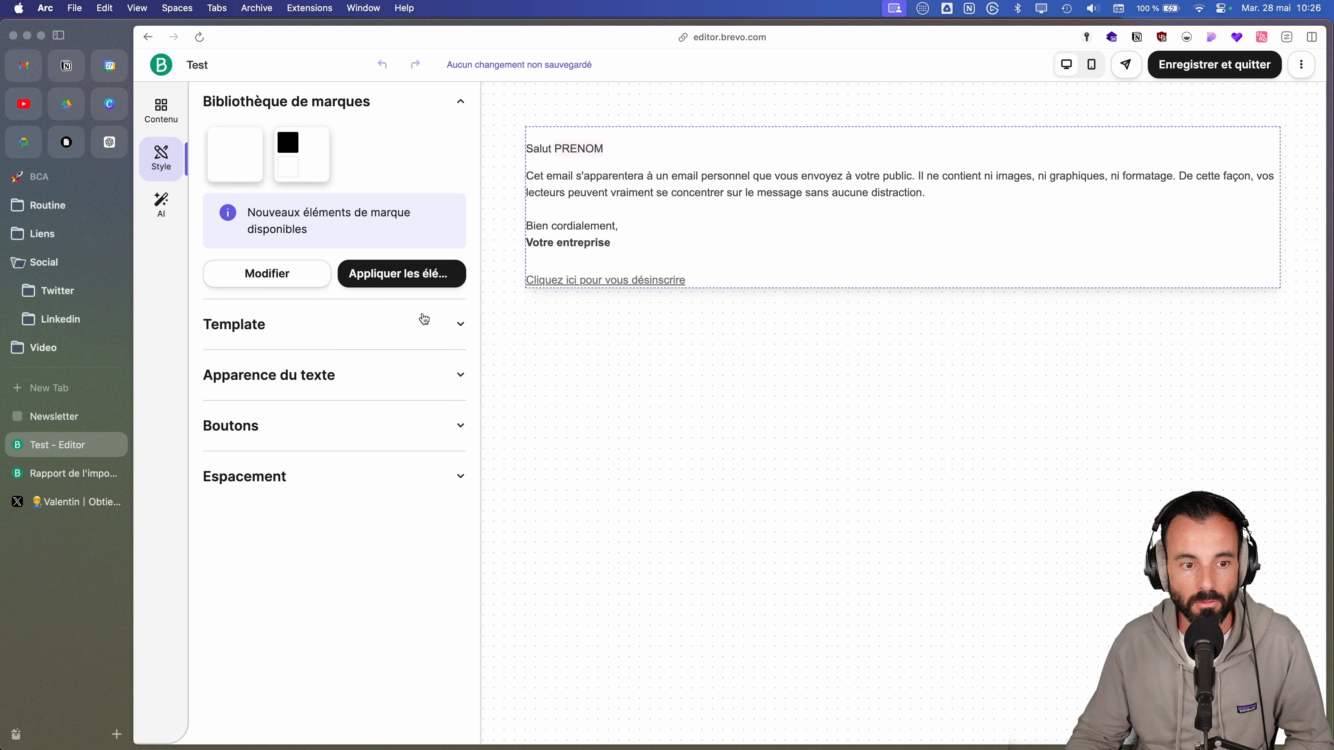
left_click(1199, 75)
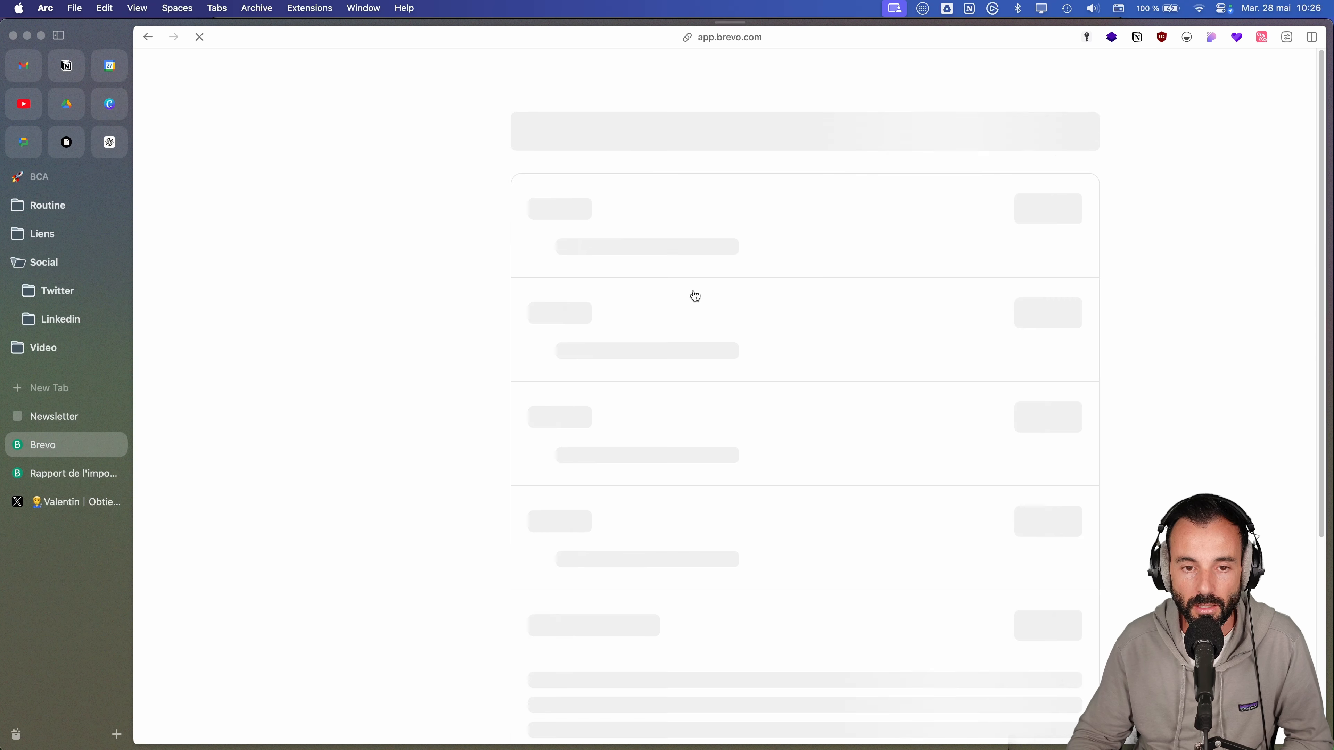
- Open the campaign's additional settings and view the explanation of the personalised "Envoyer à" field
scroll(695, 296, "down", 5)
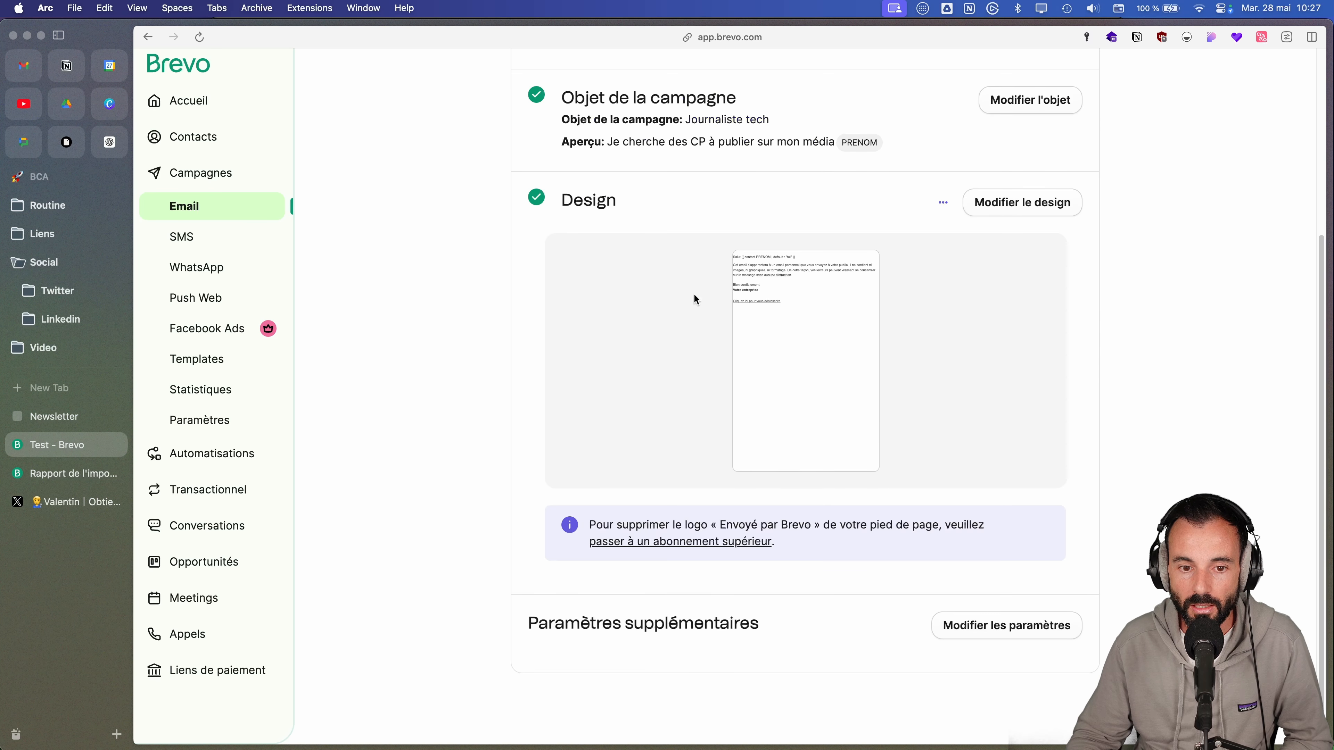
scroll(893, 463, "down", 1)
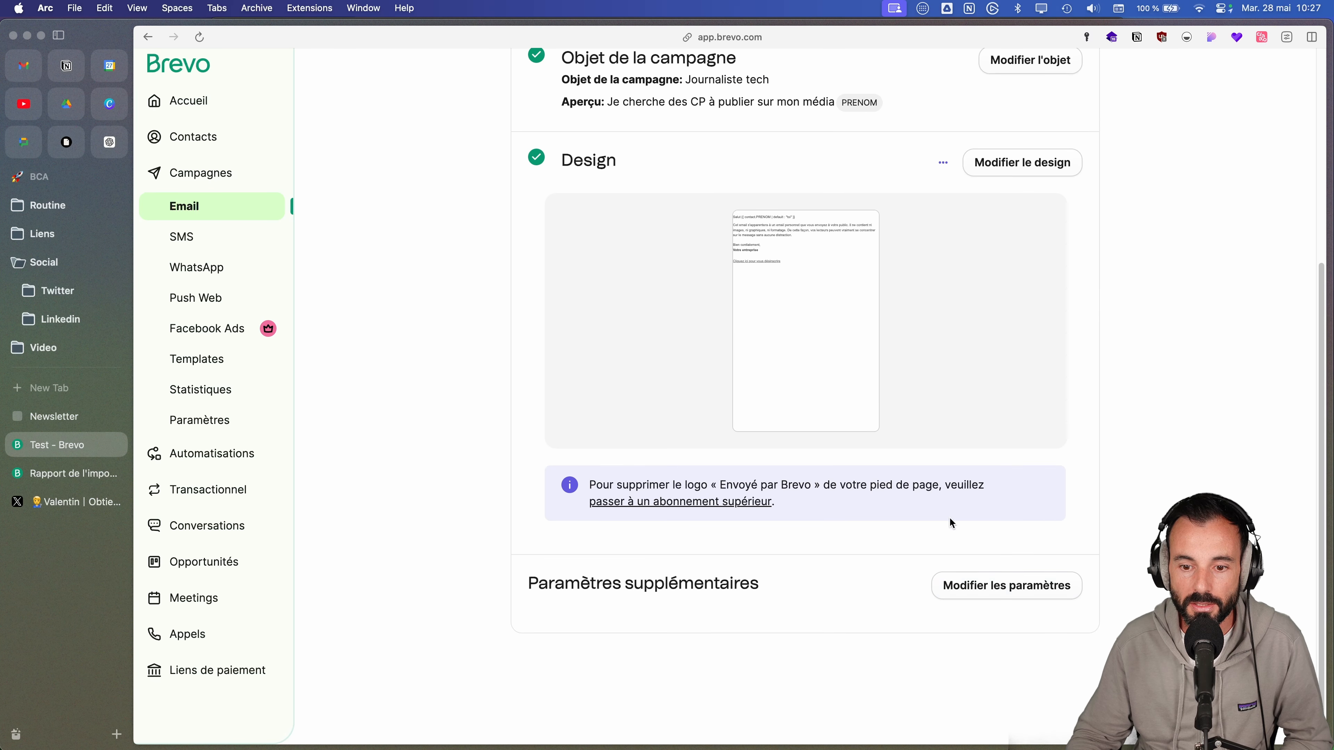
left_click(1041, 599)
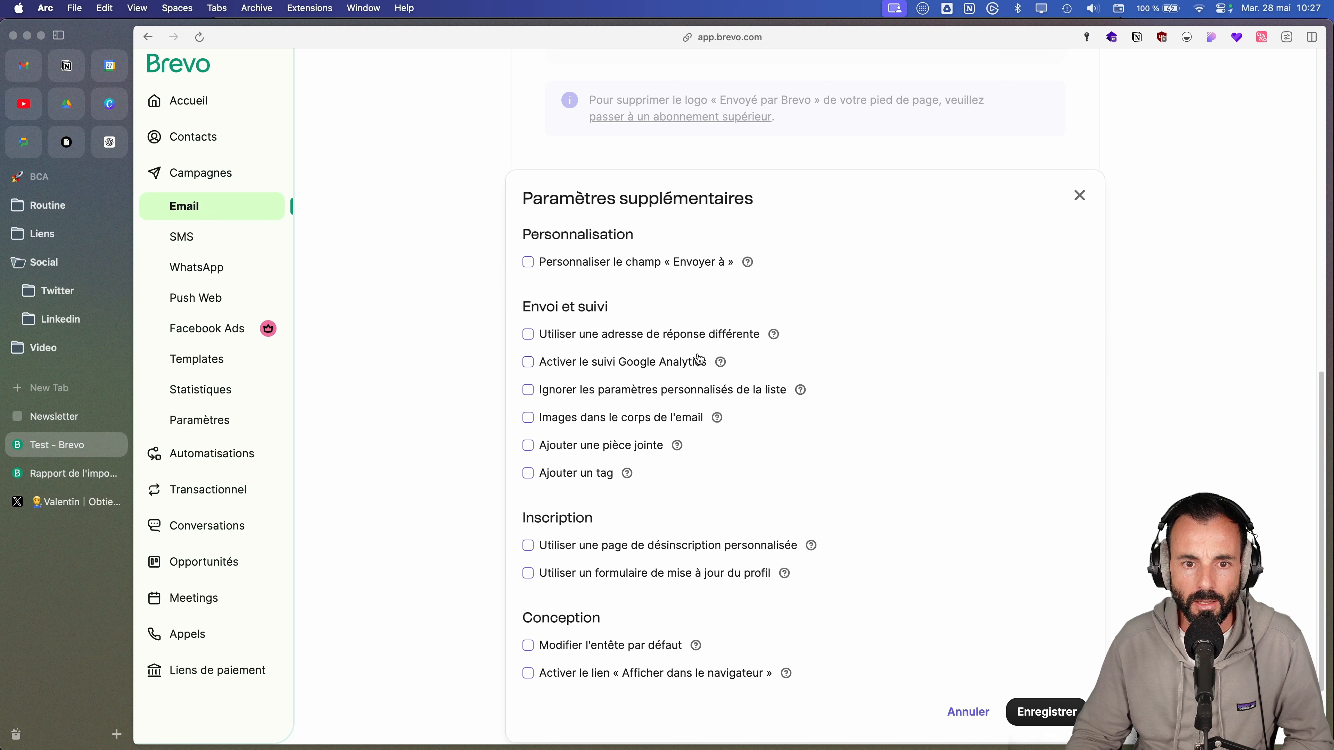
left_click(748, 262)
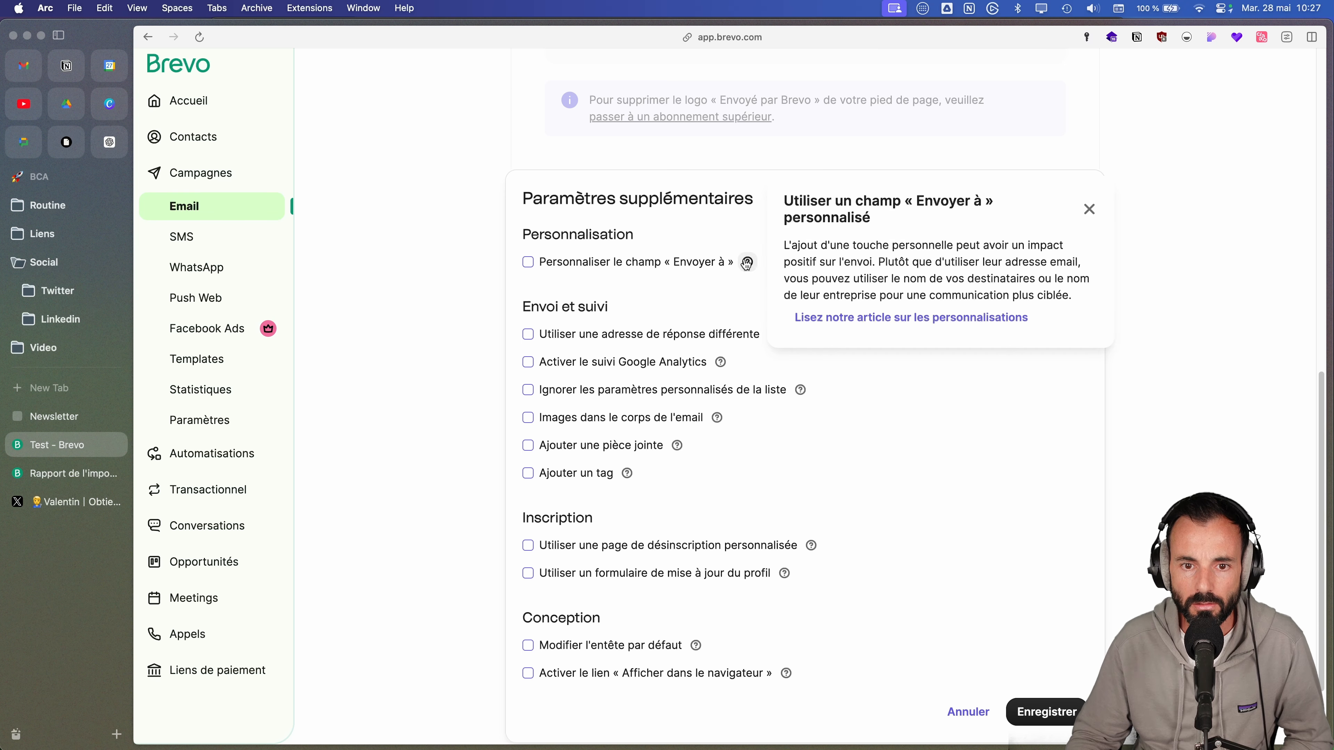
- Leave the additional settings unchanged and choose the account owner's address as the test email recipient in the campaign's preview and test window
left_click(968, 713)
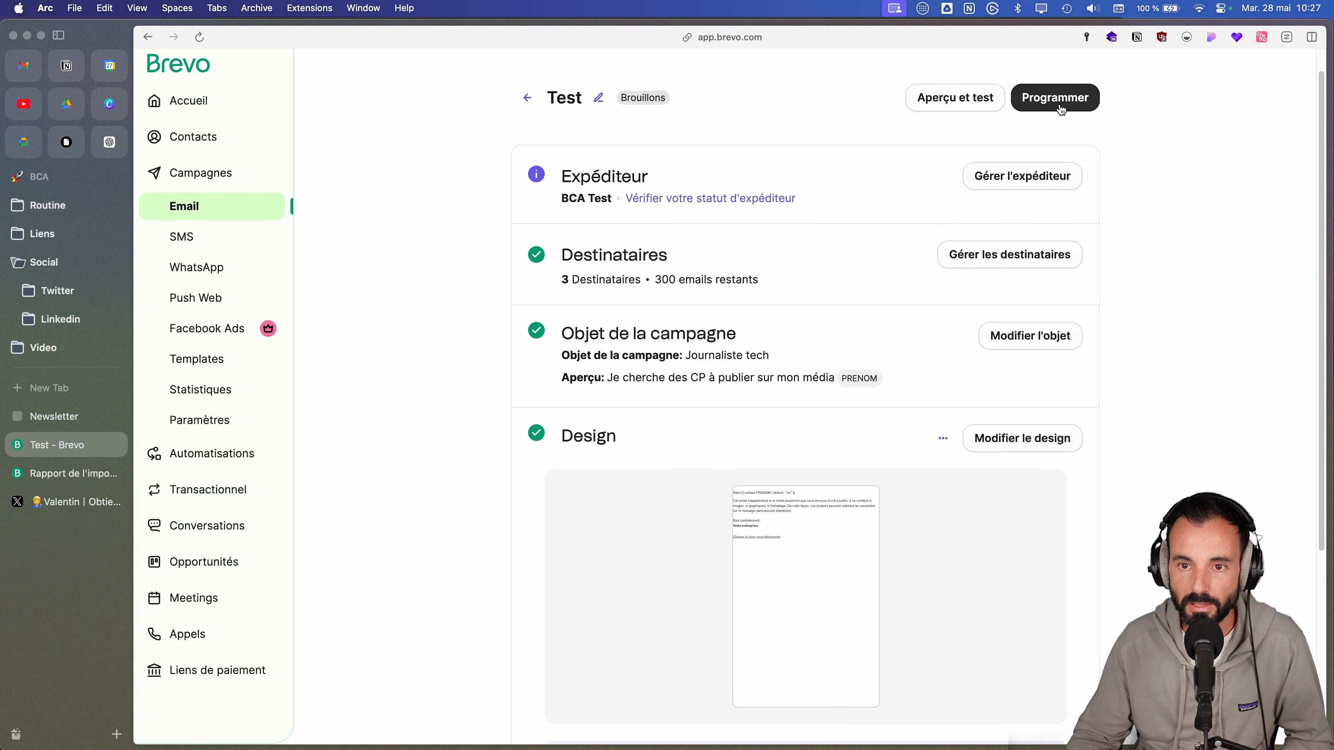
left_click(973, 102)
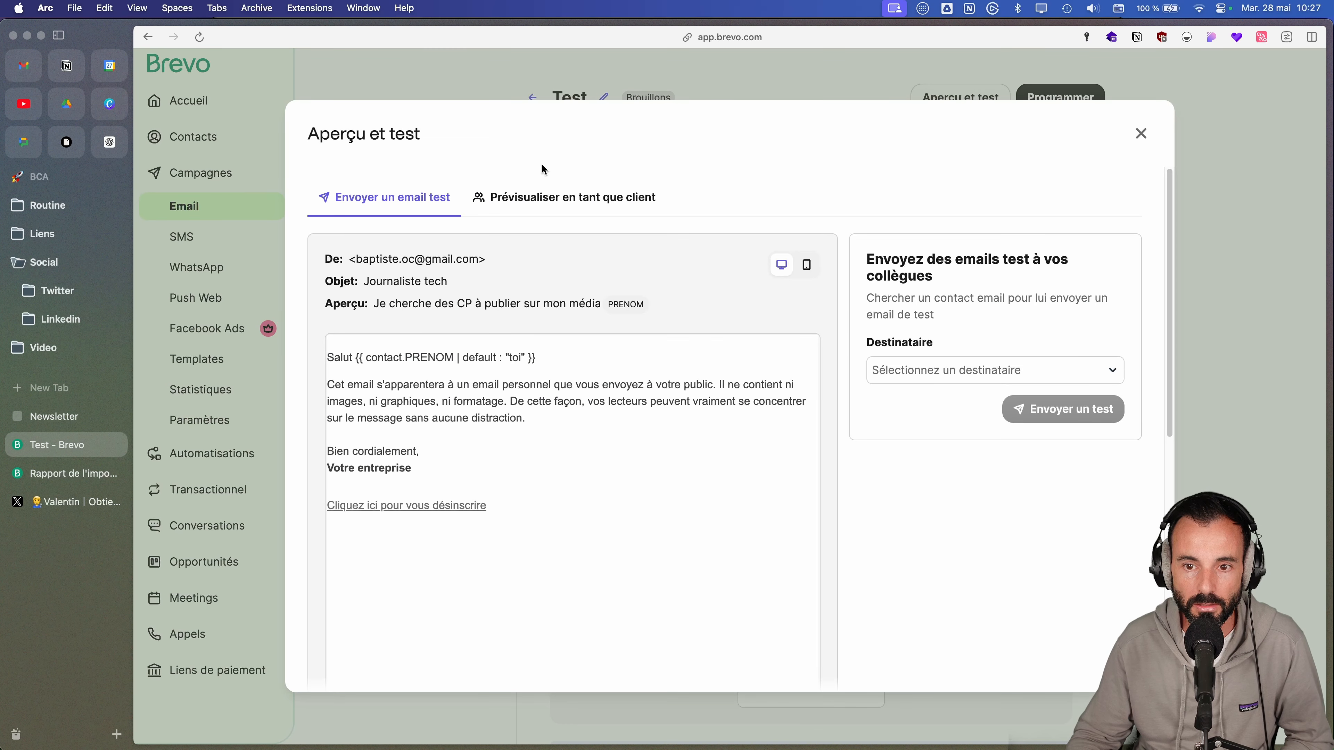
left_click(959, 373)
left_click(953, 502)
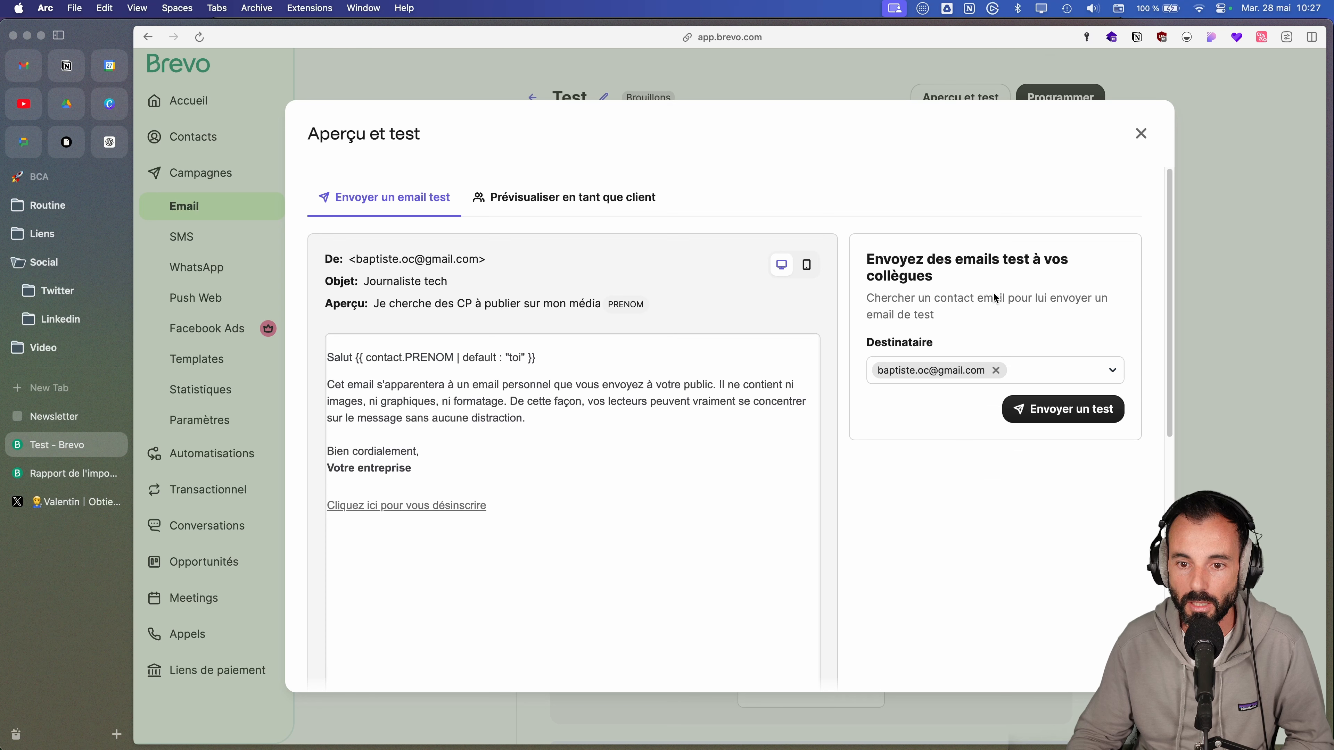
- Preview the email as a client by searching recipients for "ma" and choosing the example.com contact, and close the preview
left_click(546, 216)
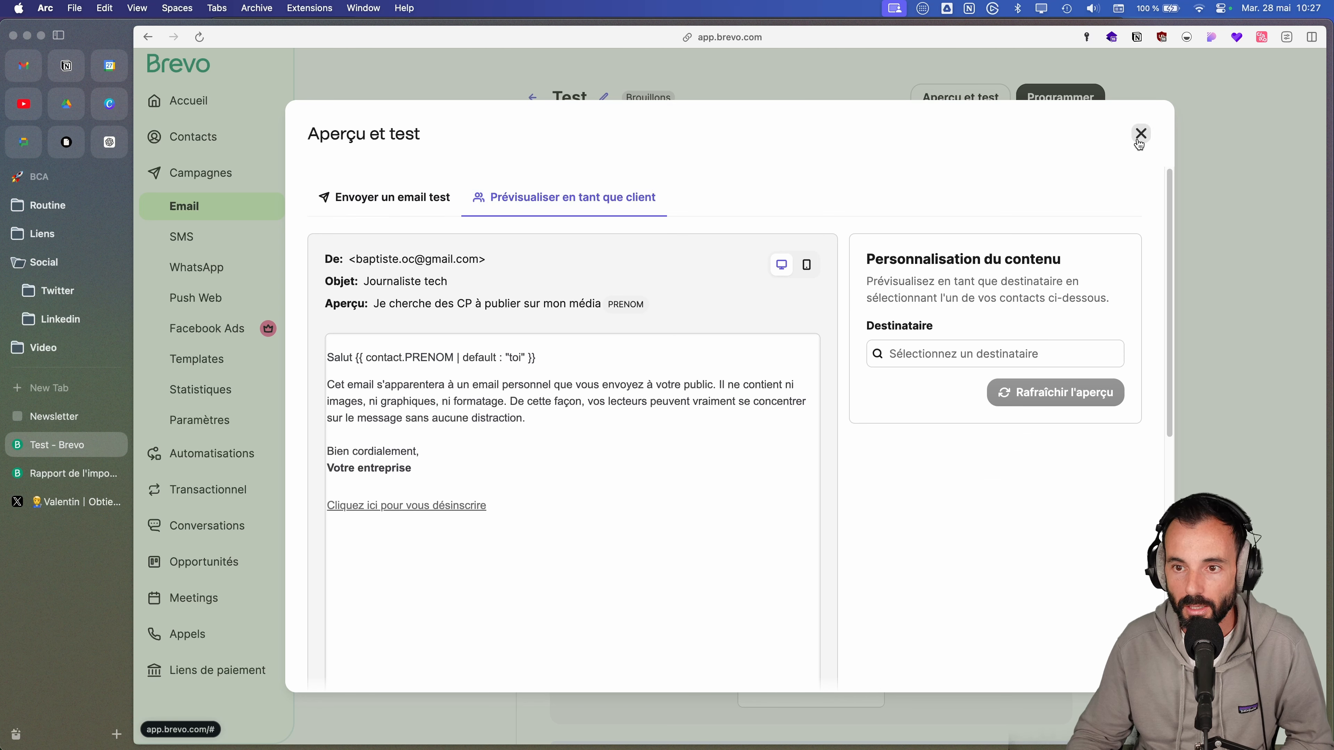
left_click(990, 357)
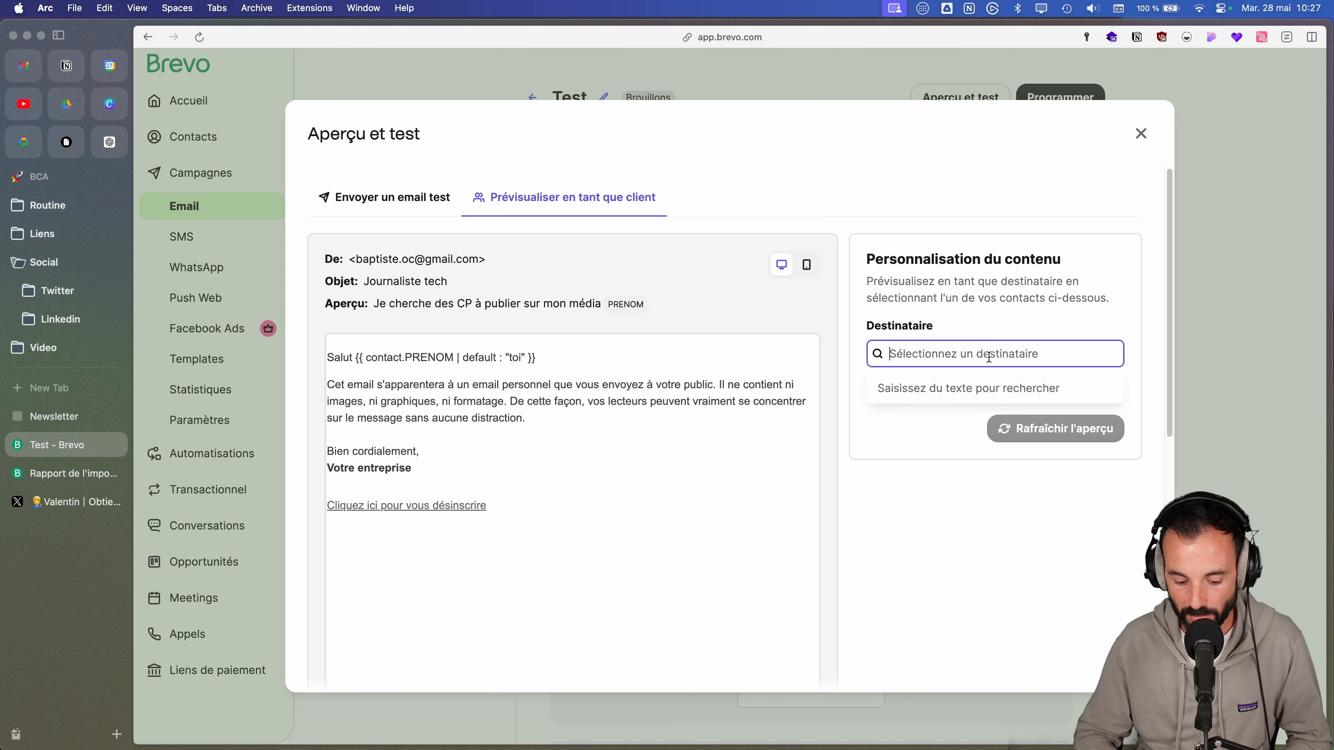
type("ma")
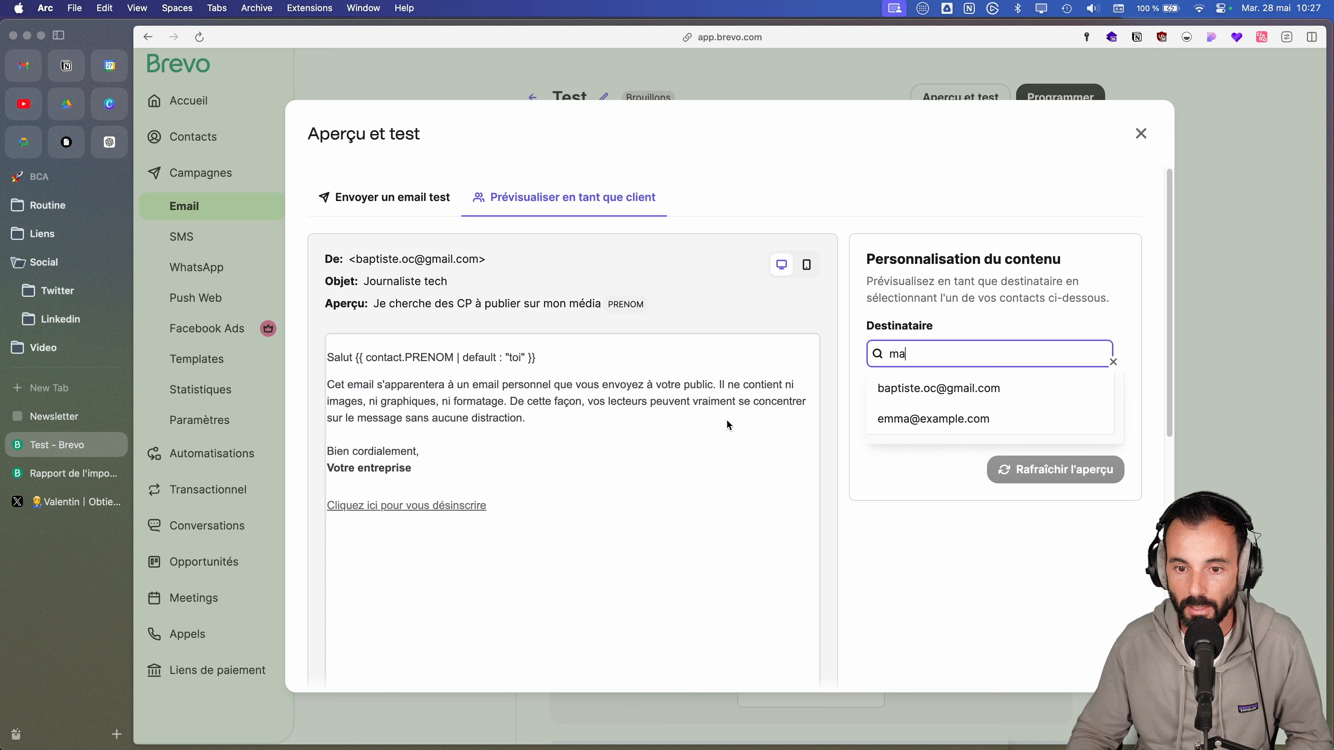
left_click(946, 420)
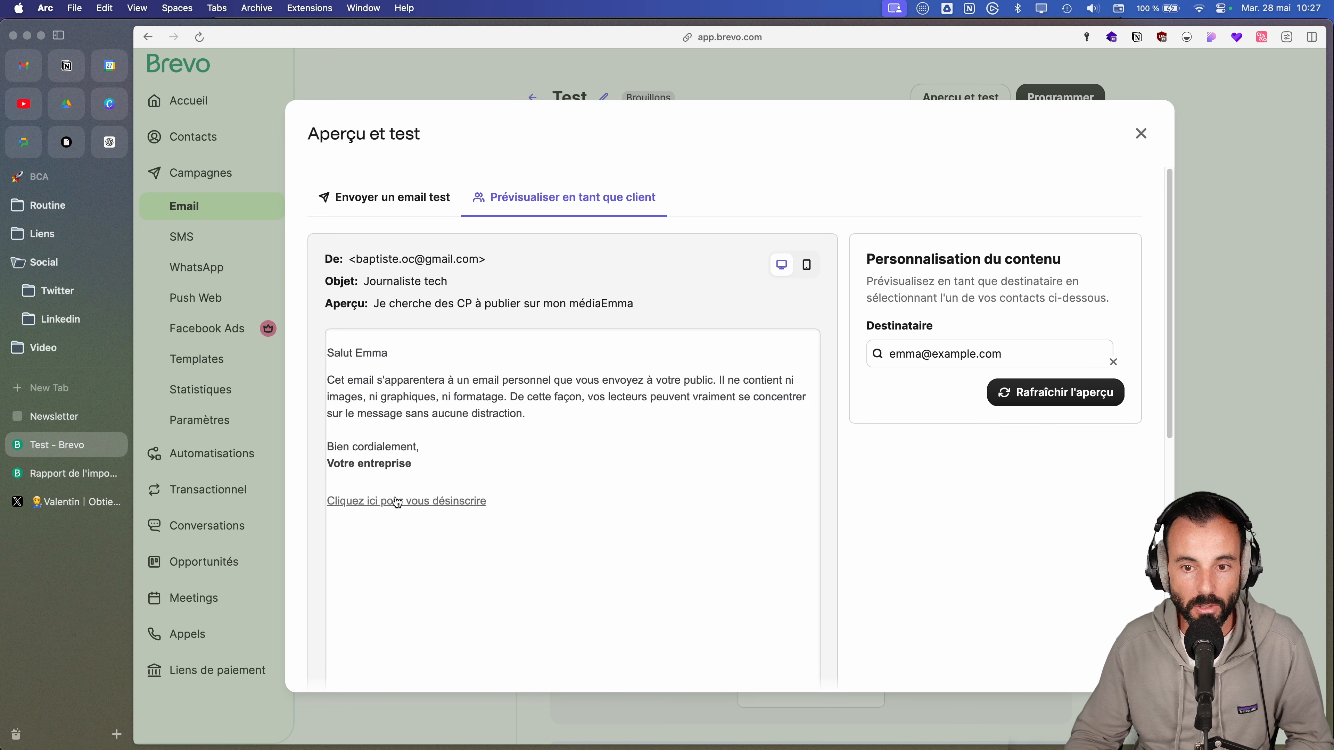
left_click(1142, 134)
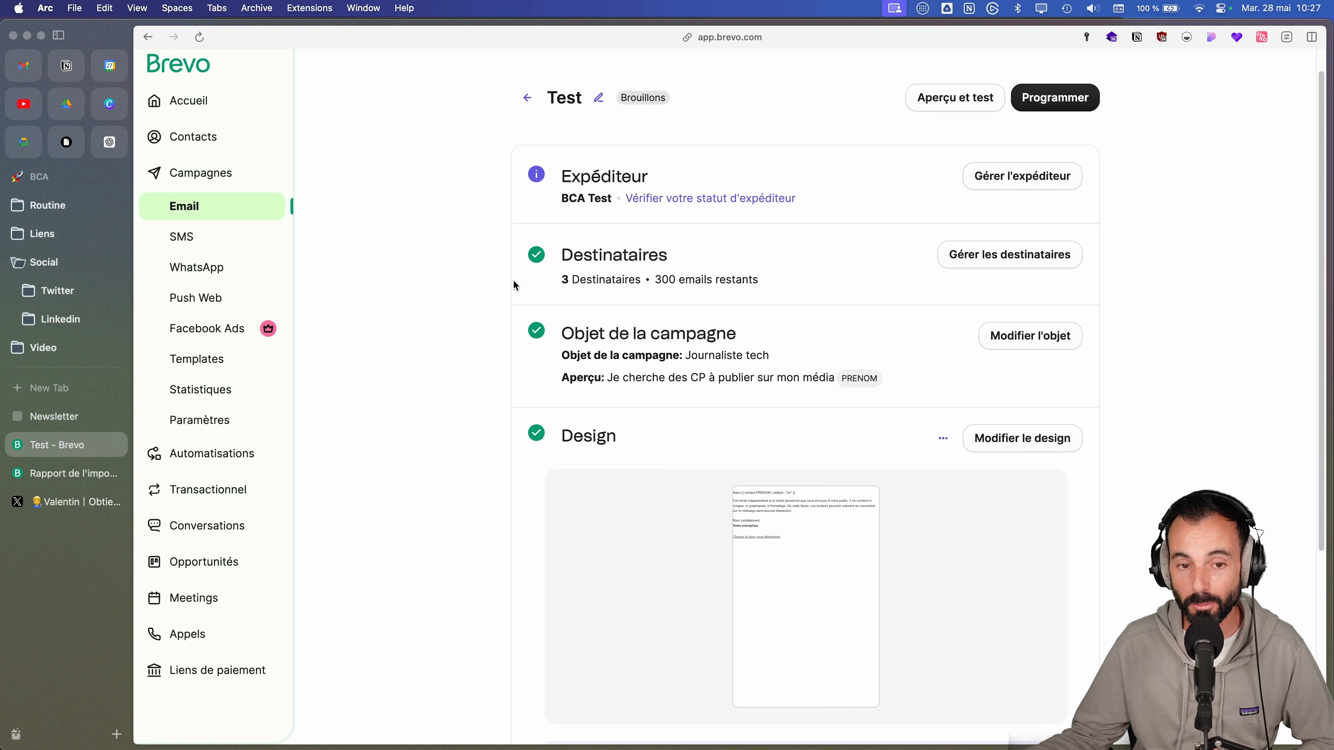
- Leave the email campaign and create an SMS campaign named Test
left_click(527, 97)
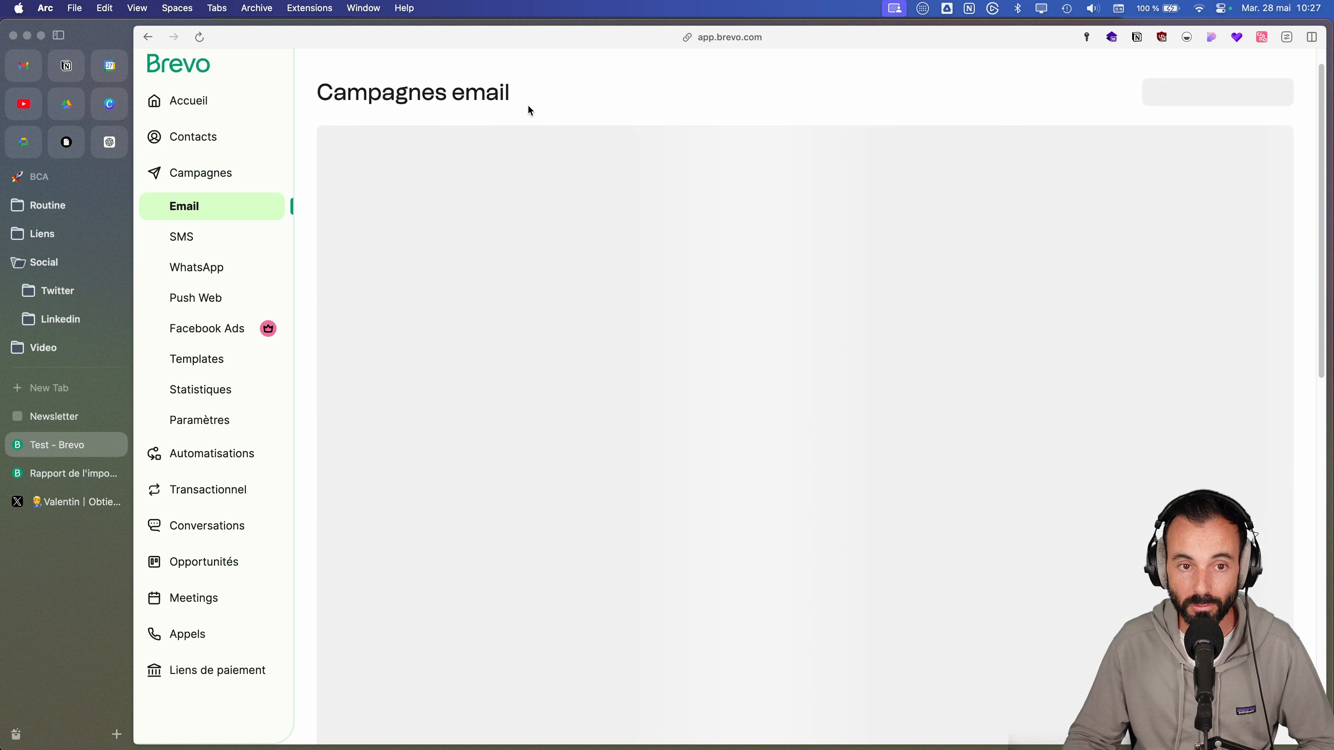
left_click(205, 239)
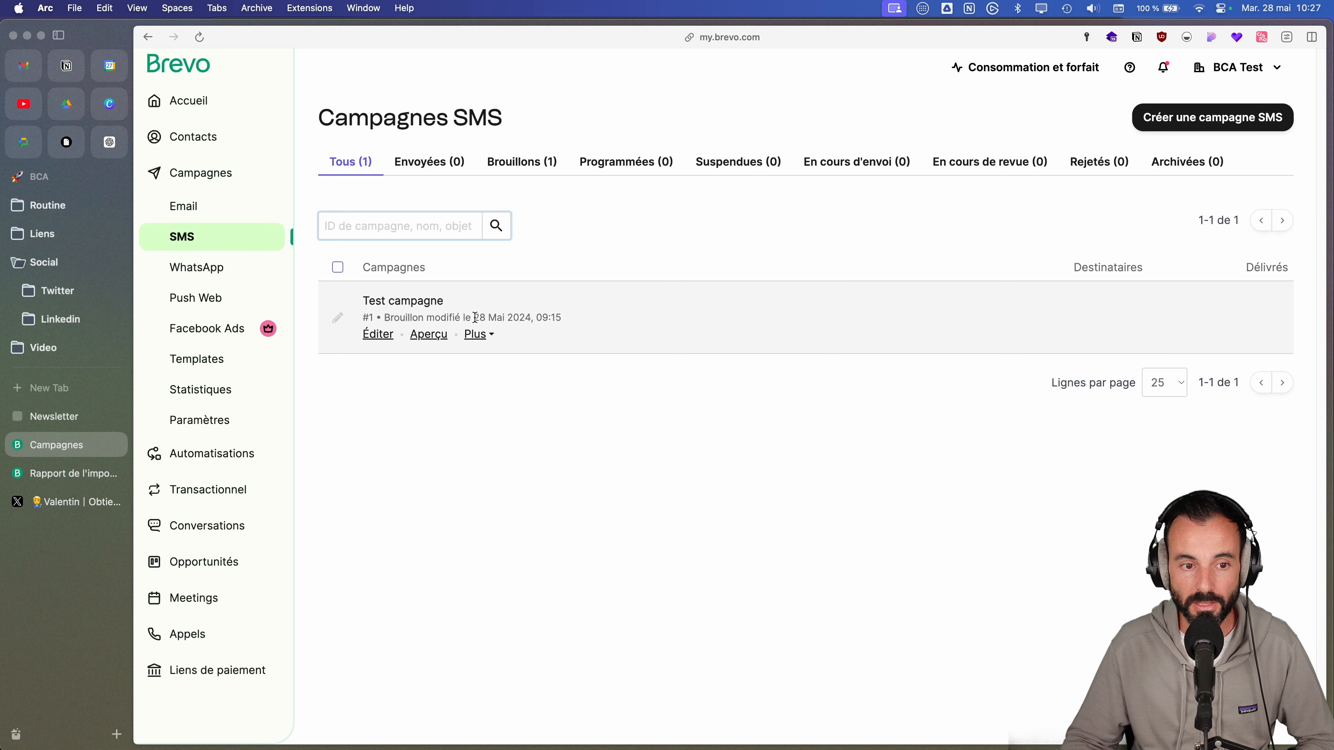
left_click(1137, 117)
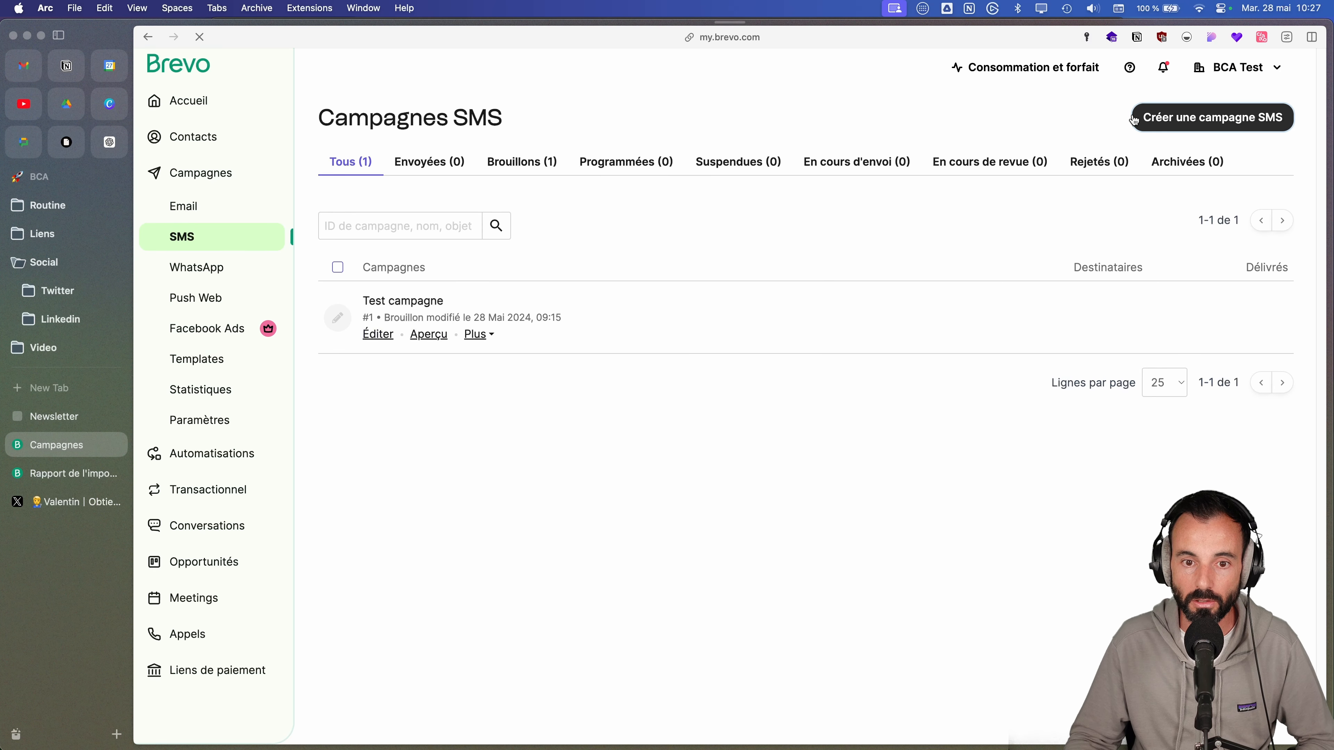
left_click(864, 266)
type("Test")
left_click(969, 310)
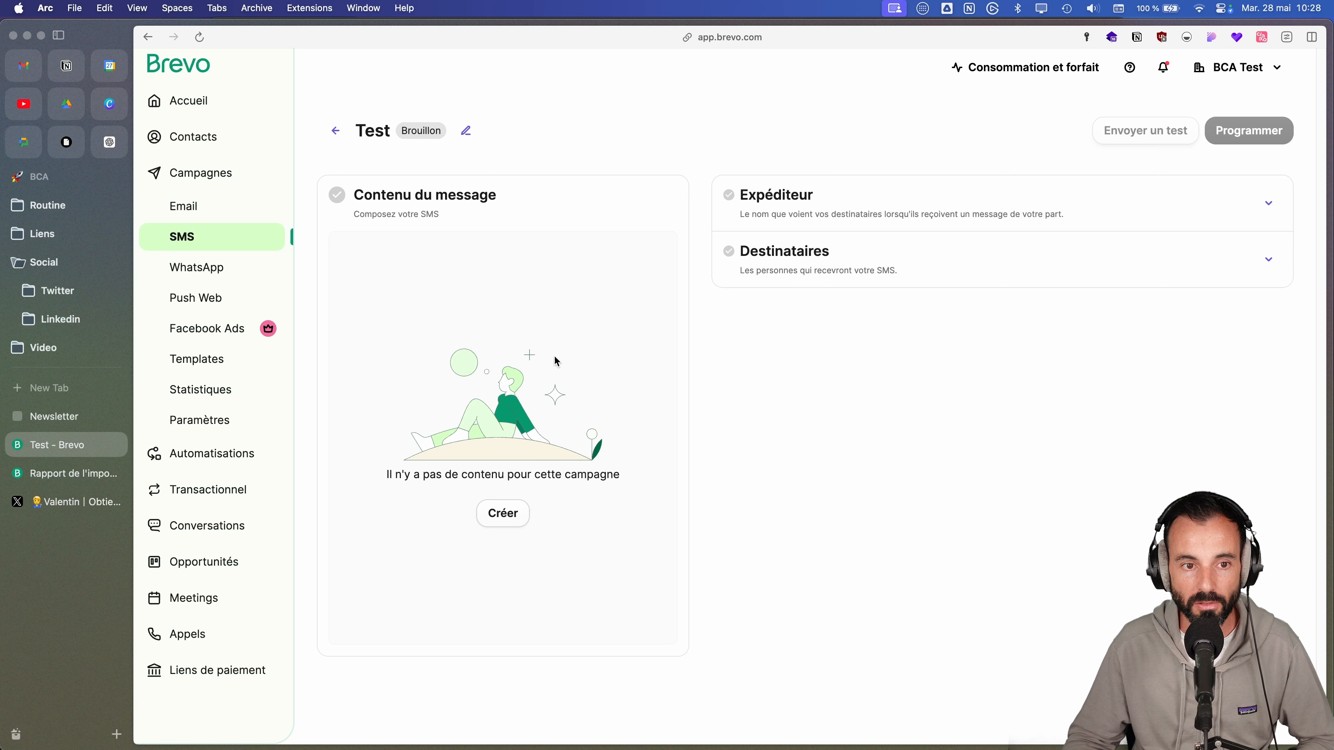
- Try to save the owner's first name followed by "Le mémo" as the SMS sender name
left_click(881, 220)
left_click(824, 281)
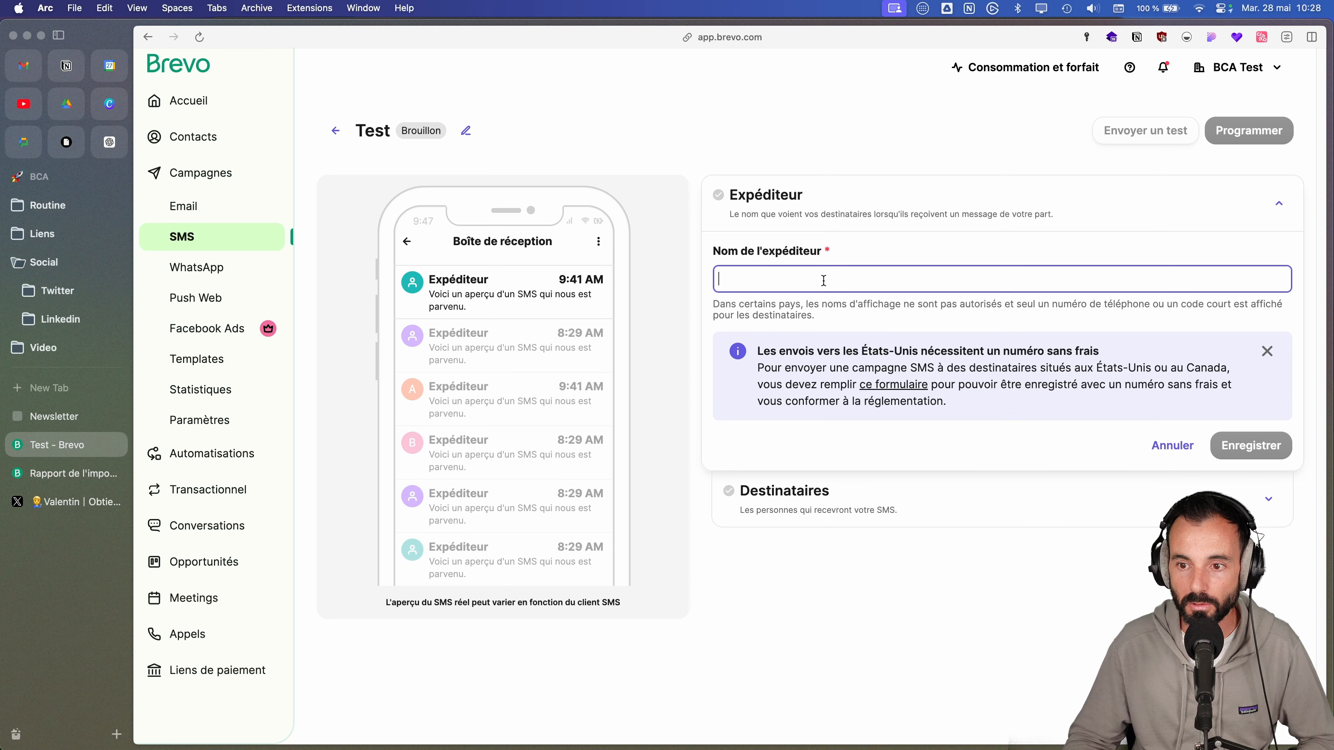
type("Baptiste ")
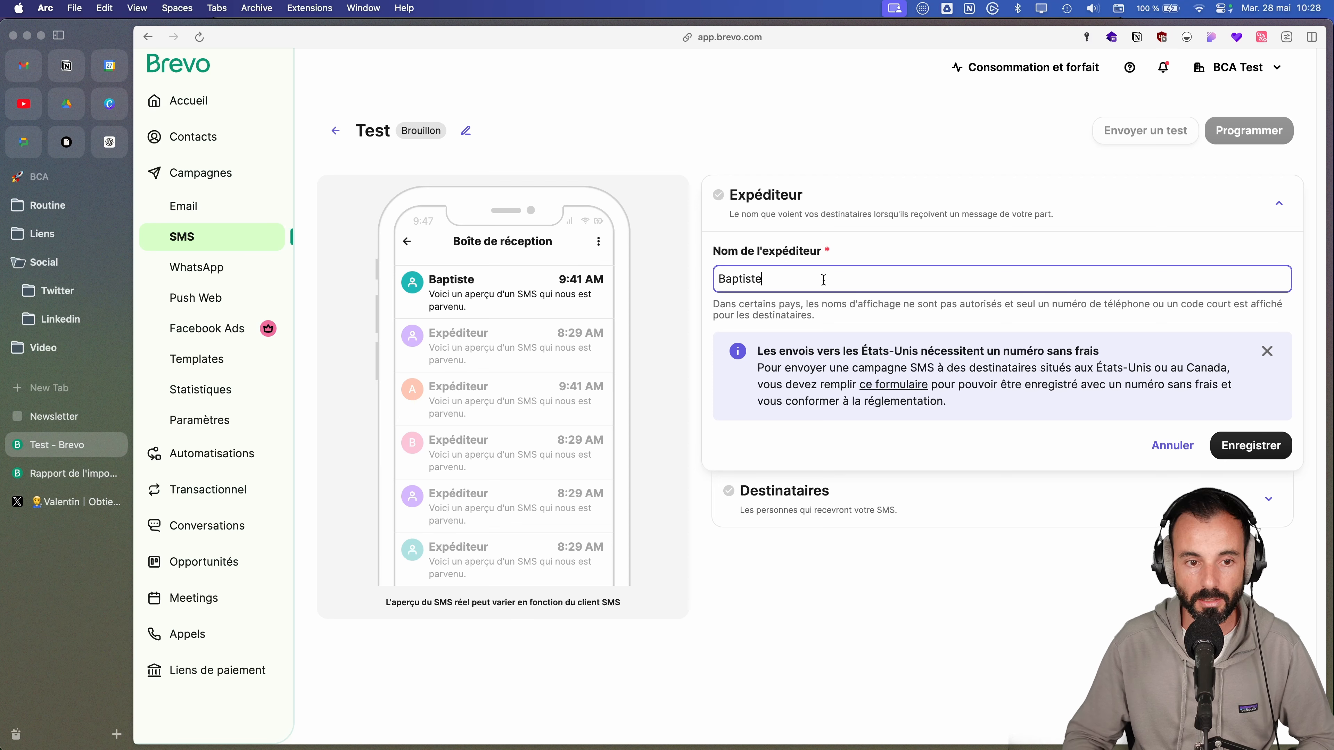
type("Le mémo")
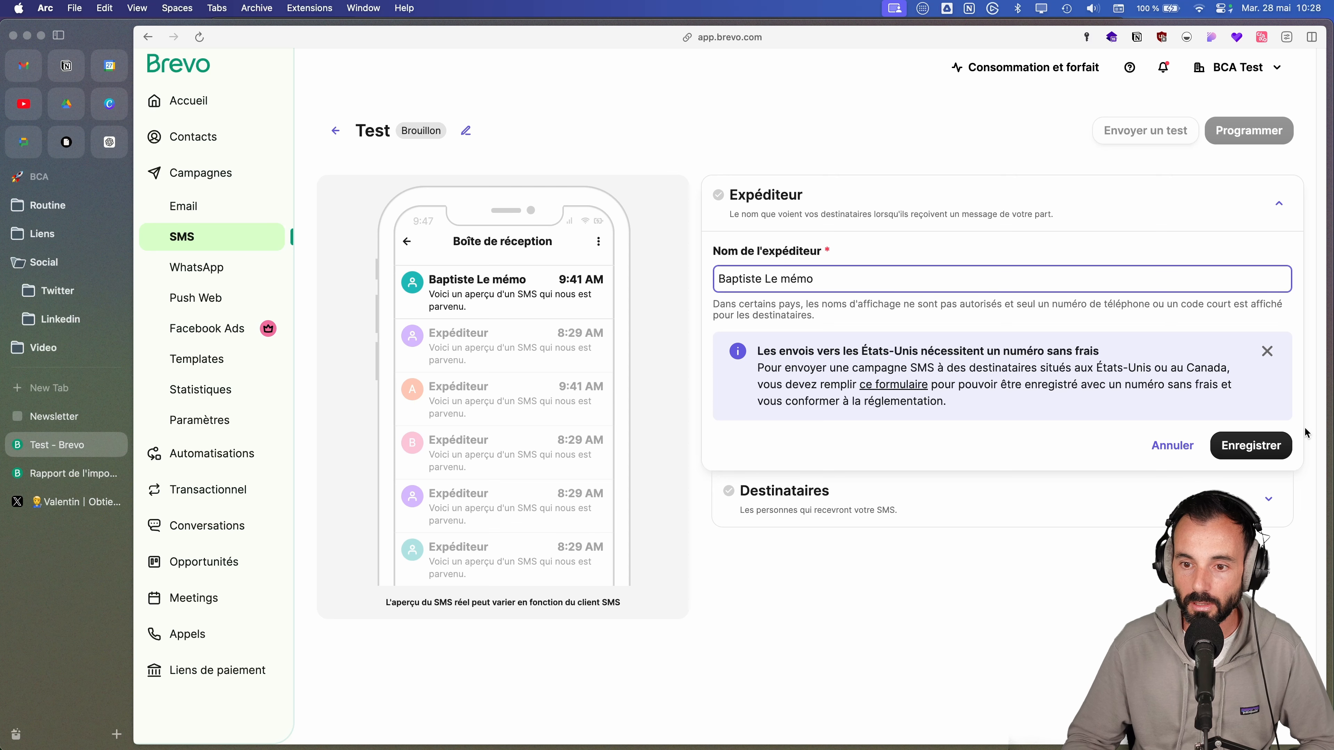
left_click(1278, 444)
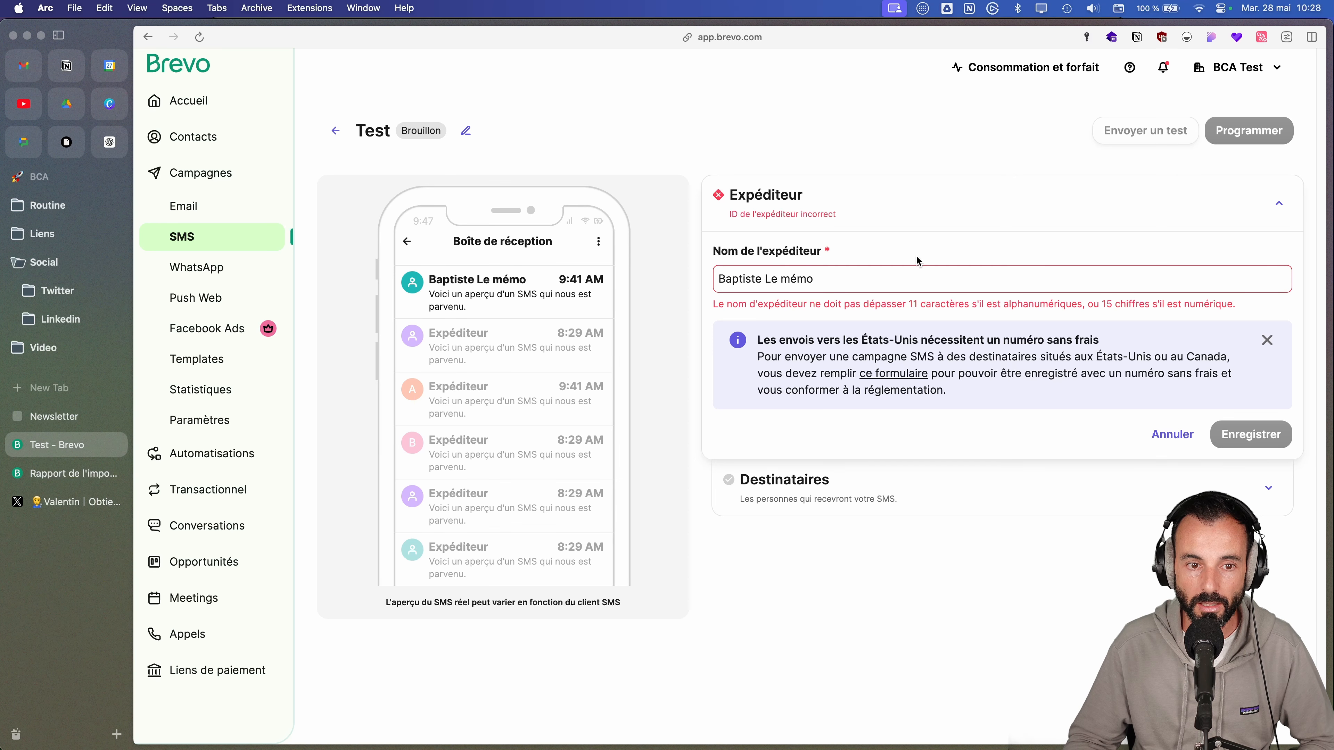
- Try a shorter SMS sender name made of the abbreviated first name followed by "Le mémo"
left_click(765, 279)
key("BackSpace")
key("BackSpace")
key("BackSpace")
key("BackSpace")
key("BackSpace")
key("BackSpace")
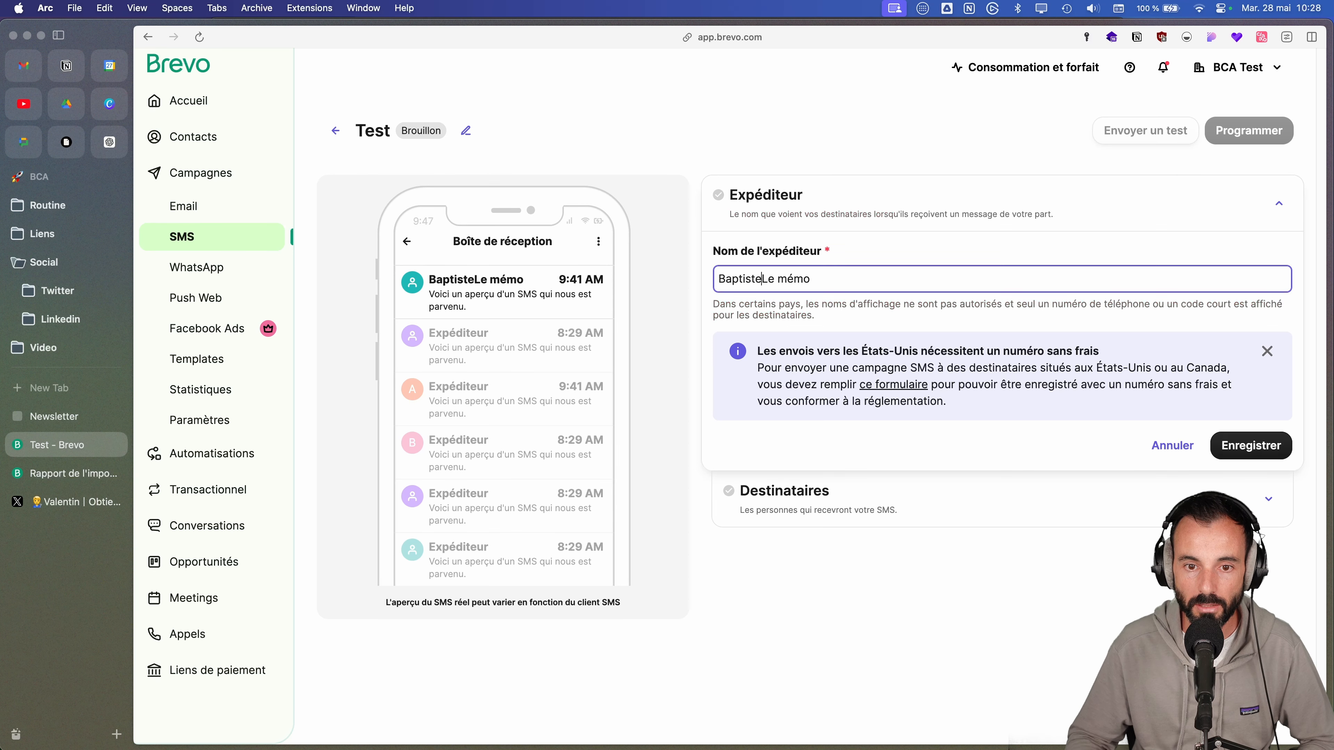
key("BackSpace")
type("t'")
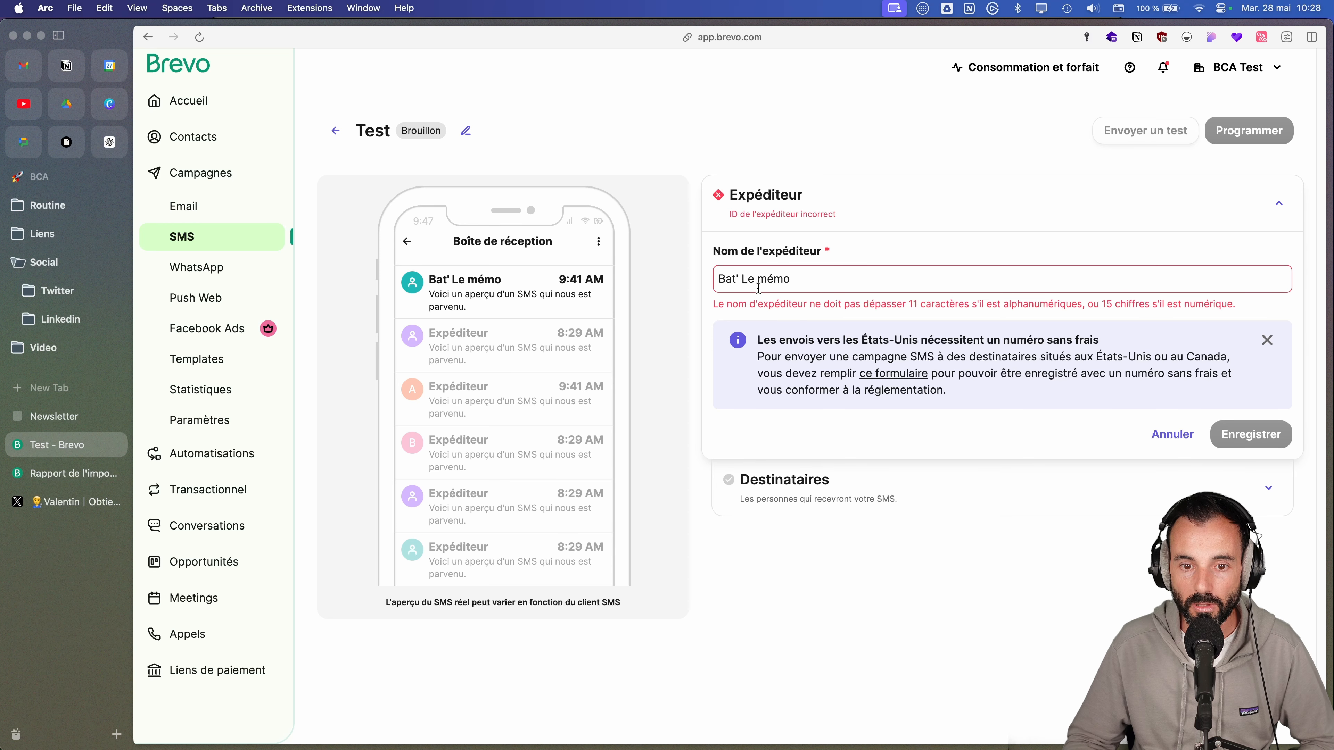
- Reduce the SMS sender name to the owner's first name alone and save the sender
left_click_drag(743, 284, 704, 280)
key("BackSpace")
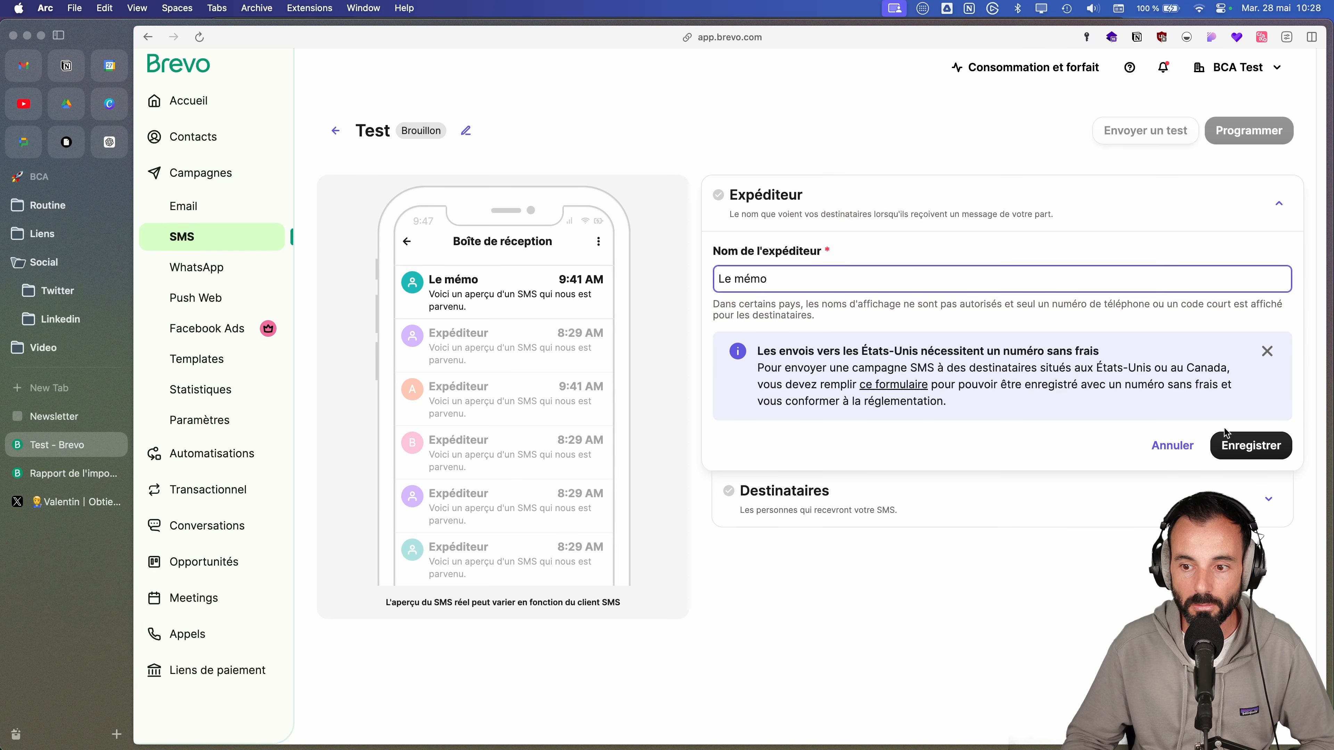
left_click(1172, 434)
- Set the SMS recipients to all the lists in Client_Folder and save the selection
left_click(953, 260)
left_click(962, 342)
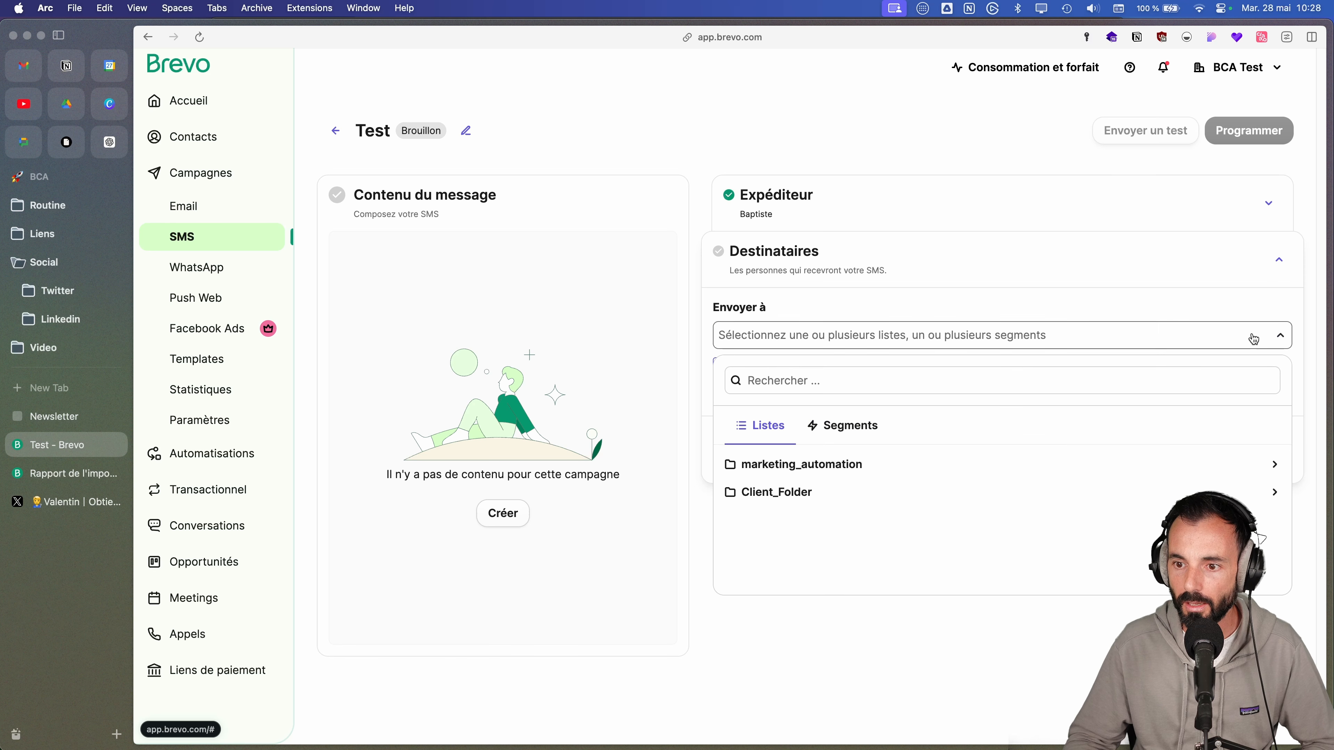
left_click(1167, 337)
left_click(873, 335)
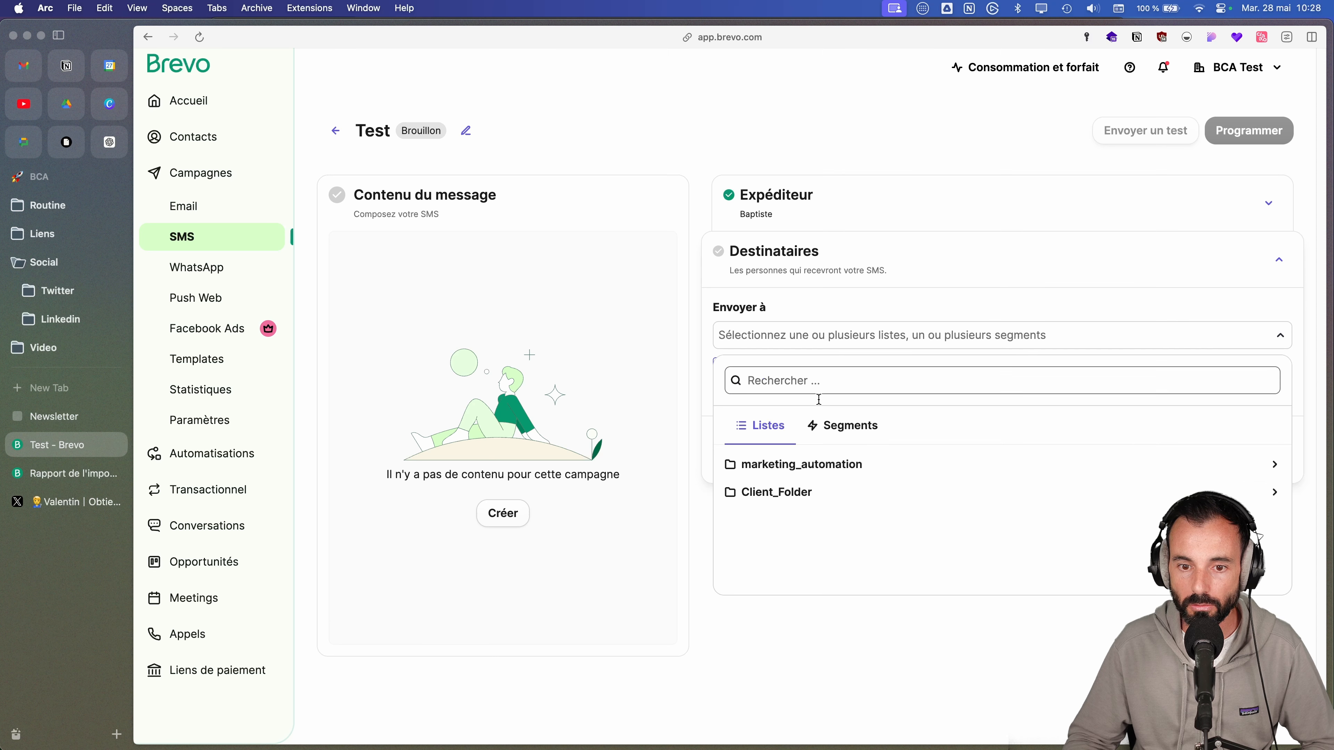
left_click(831, 423)
left_click(762, 425)
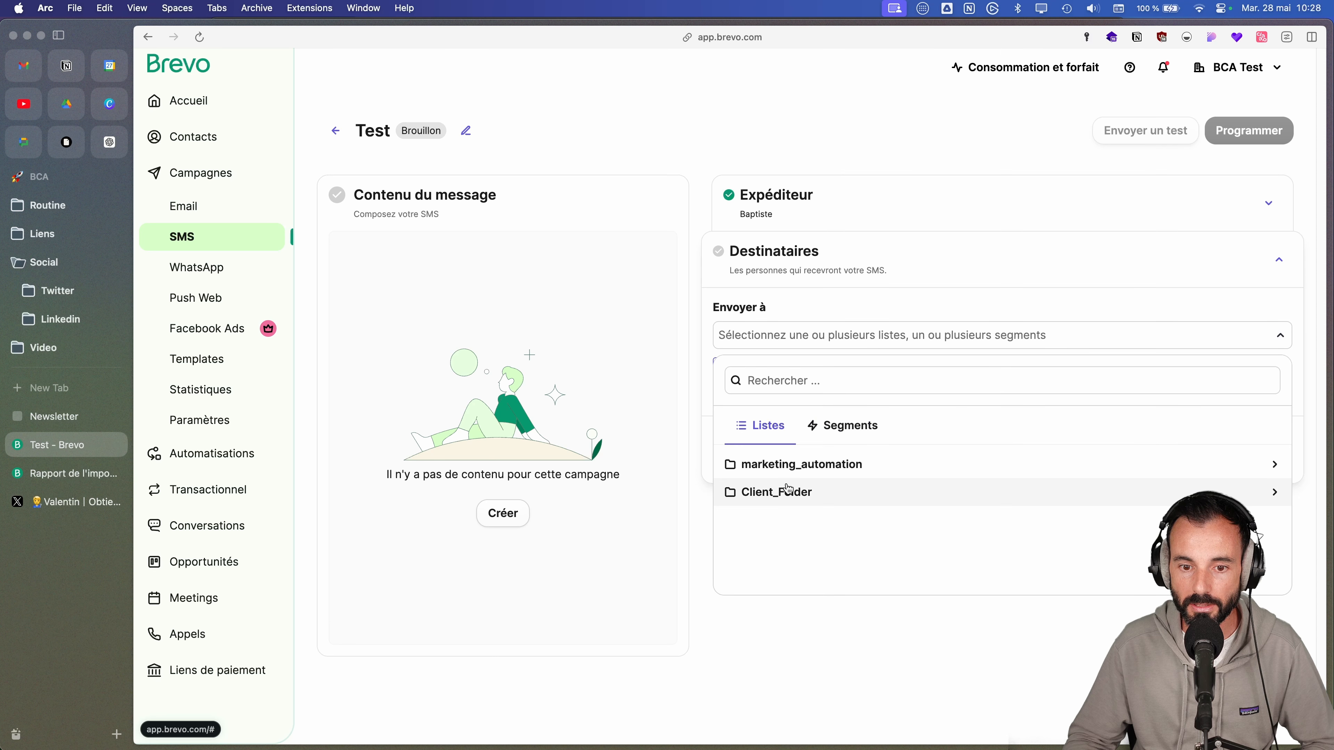
left_click(788, 467)
left_click(774, 442)
left_click(774, 492)
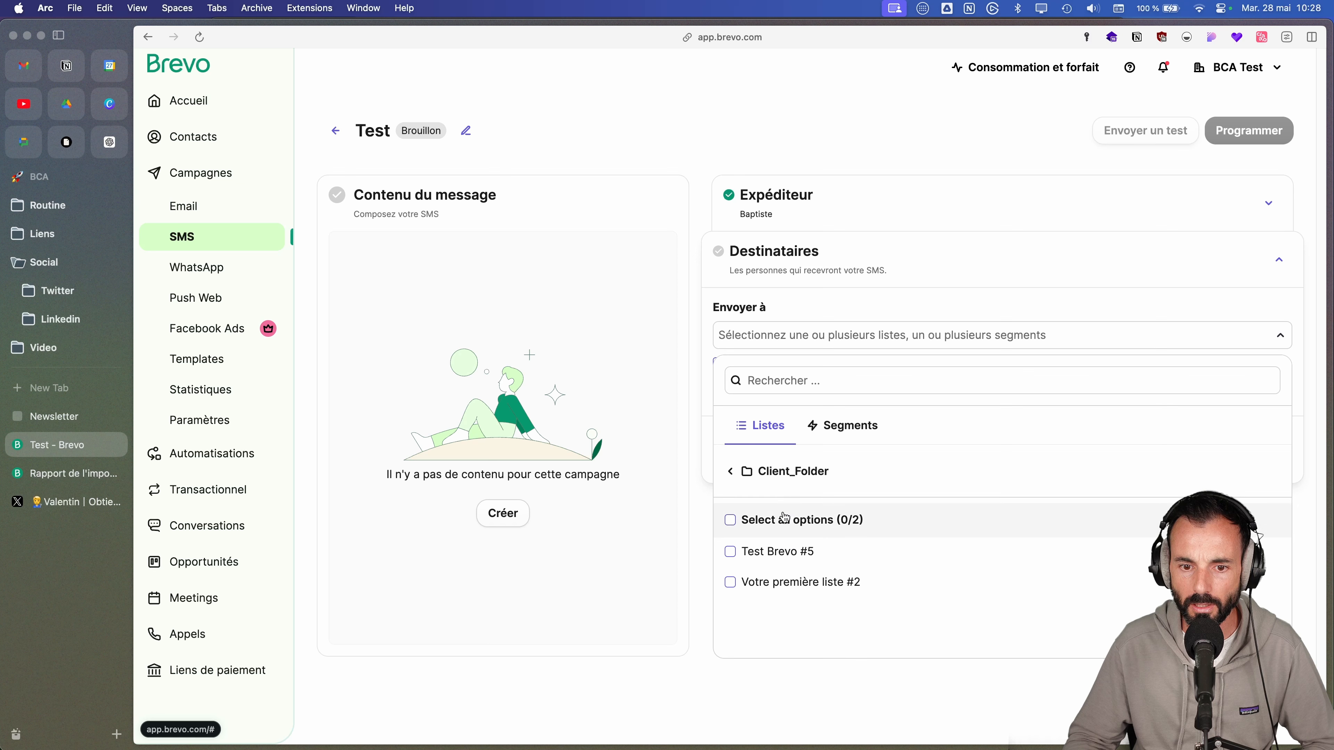
left_click(784, 519)
left_click(1060, 313)
left_click(1234, 464)
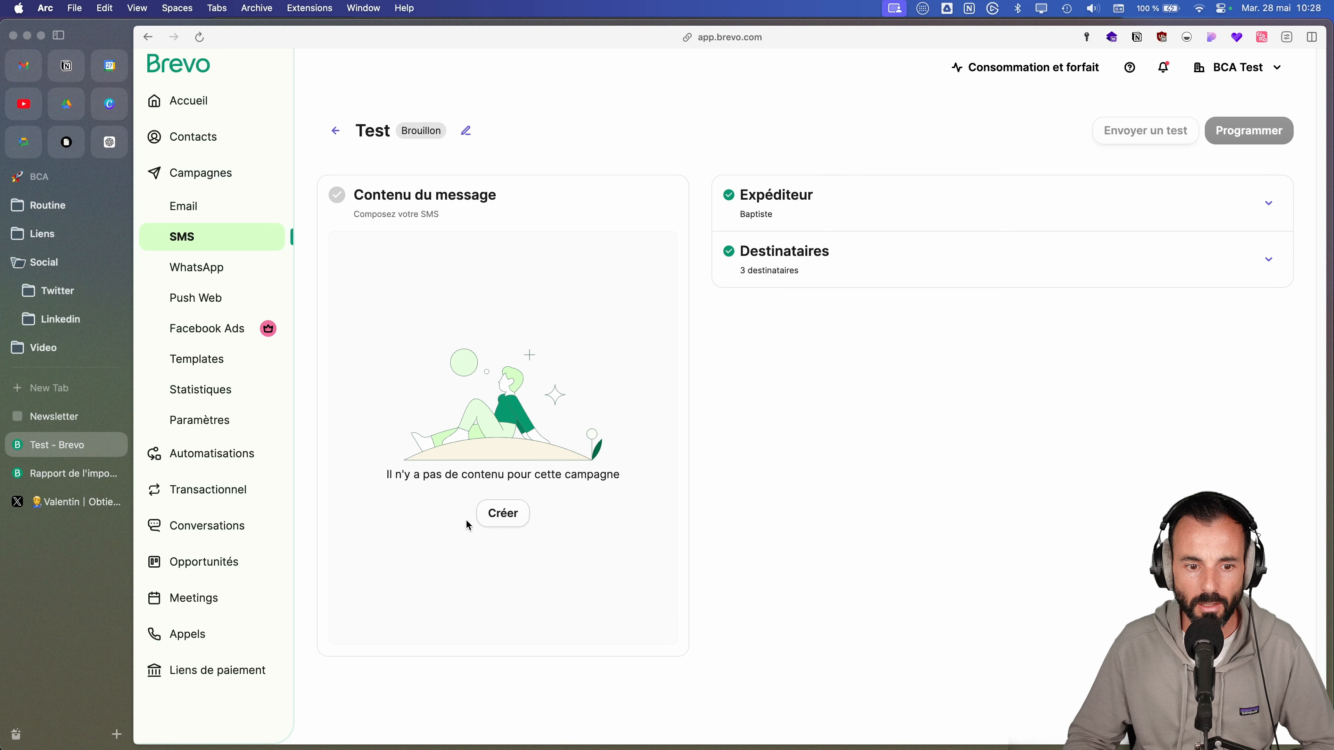
- Create the SMS message content and put the greeting "Salut," above the "STOP au [STOP_CODE]" line, separated by blank lines
left_click(503, 517)
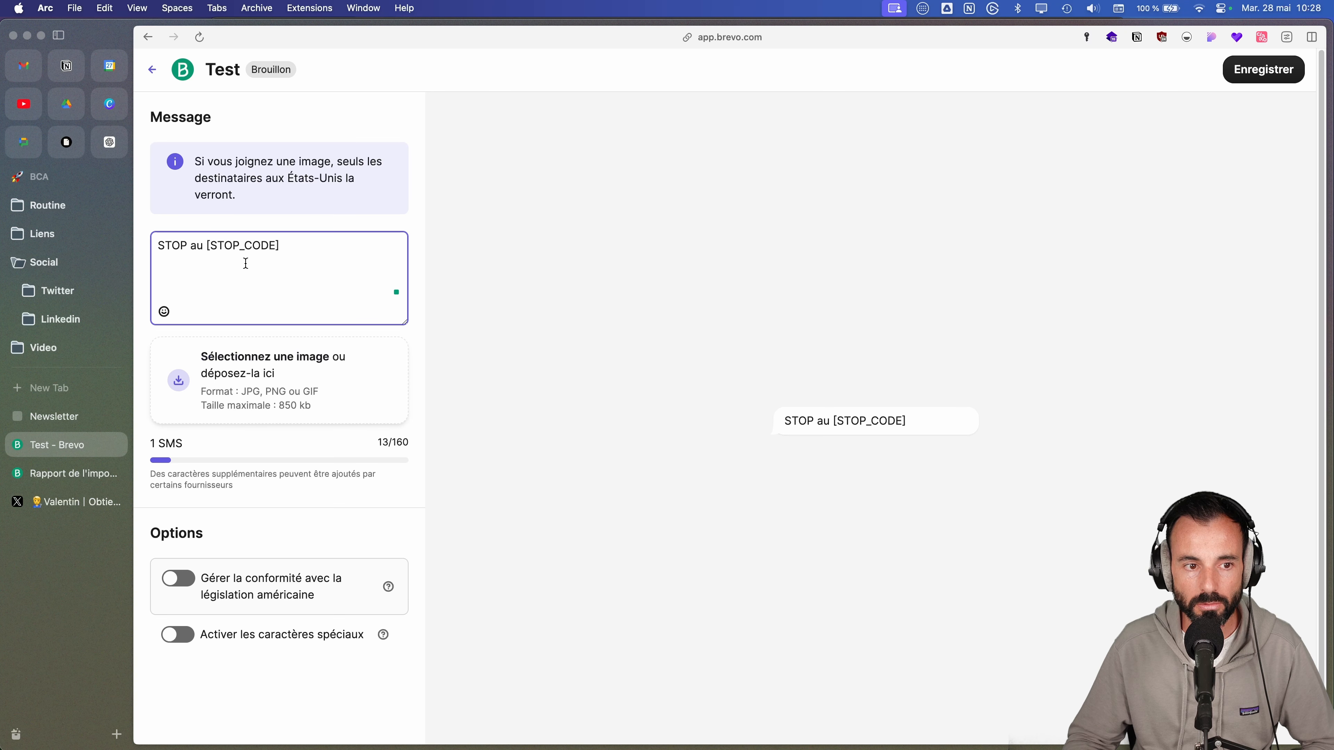
left_click(159, 246)
key("Return")
key("Return")
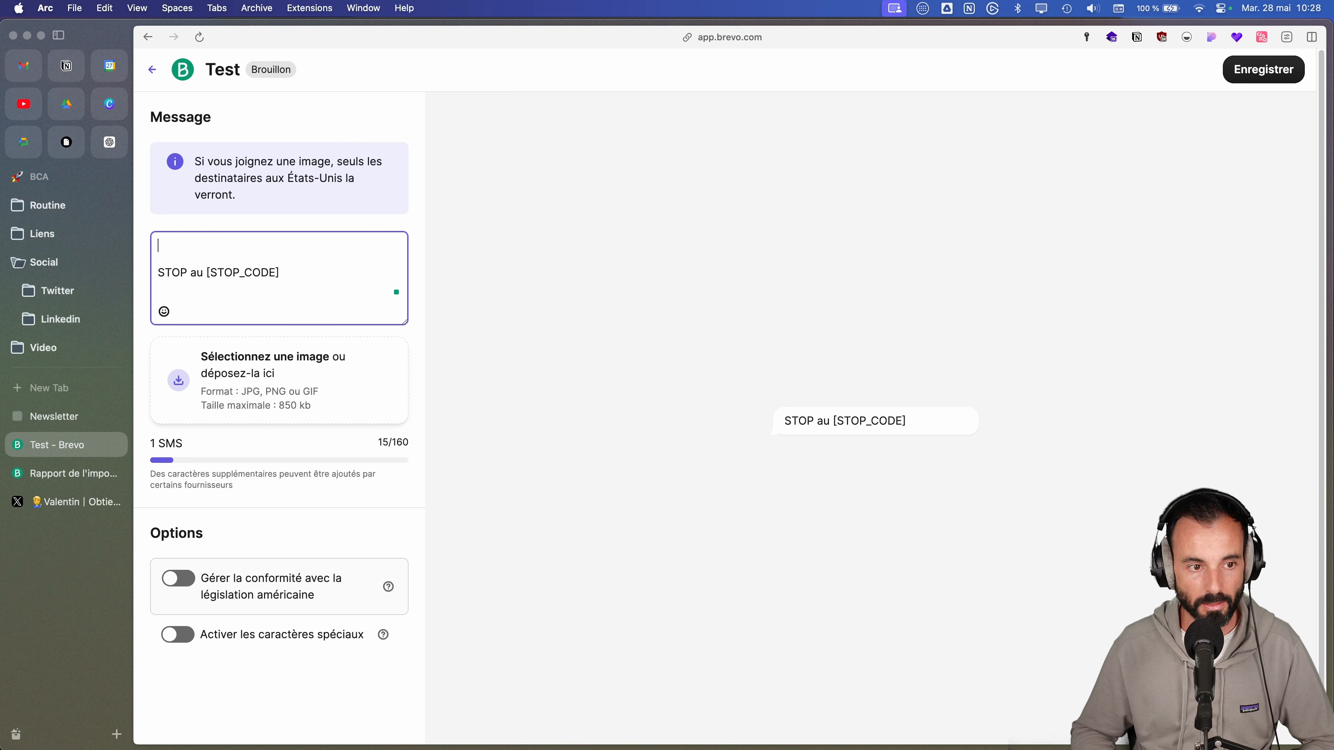
type("Salu")
key("BackSpace")
key("BackSpace")
type("lut,")
key("Return")
key("Return")
- Add a line introducing the sender by first name as "du mémo." and the line "Je lance mon média" below the greeting
type("C'est baptiste")
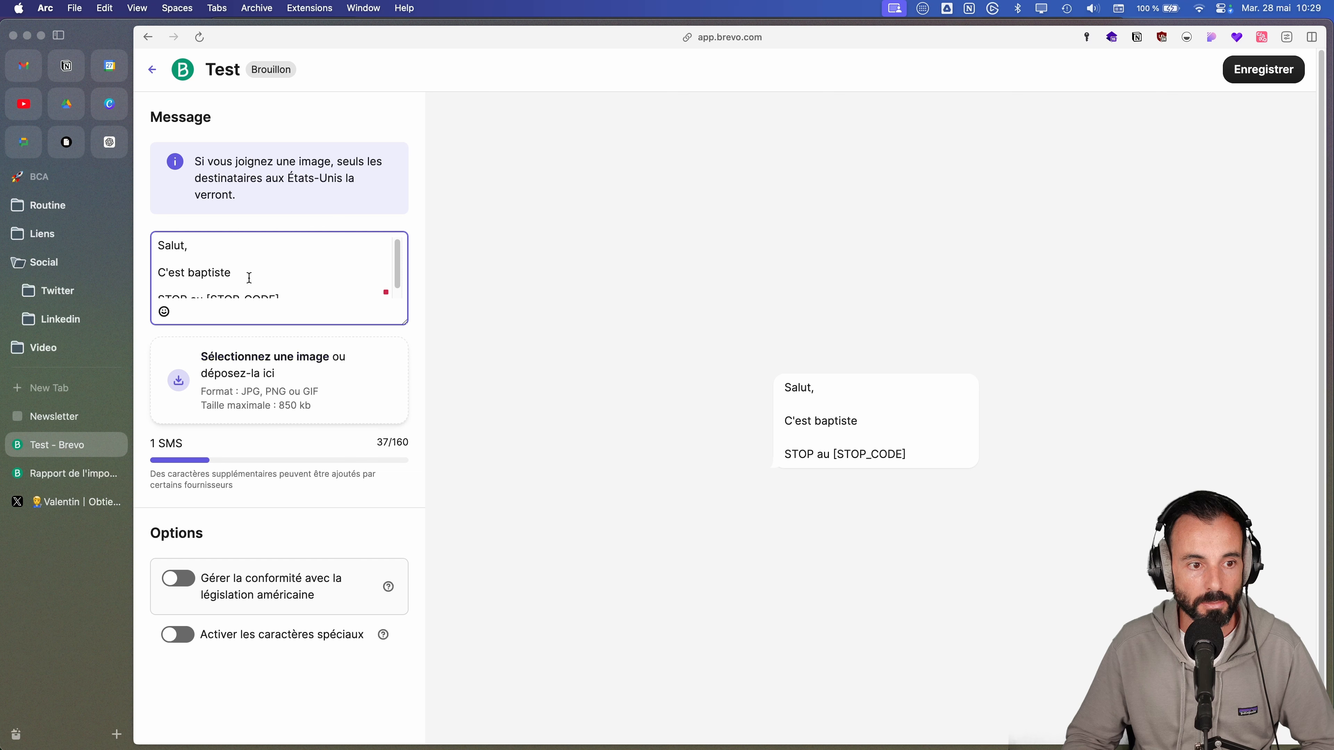
type(" du mémo.")
key("Return")
type("jhe")
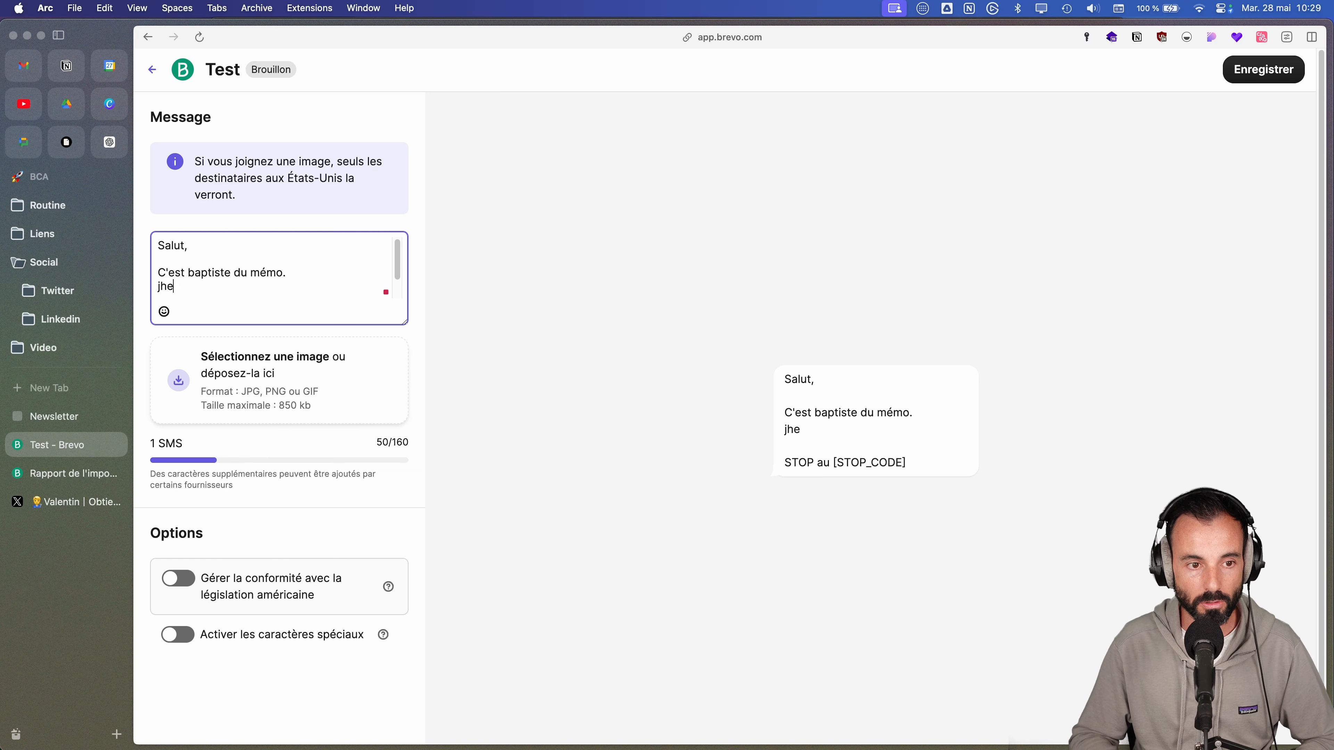
key("BackSpace")
key("BackSpace")
key("BackSpace")
key("BackSpace")
type("Je lance ")
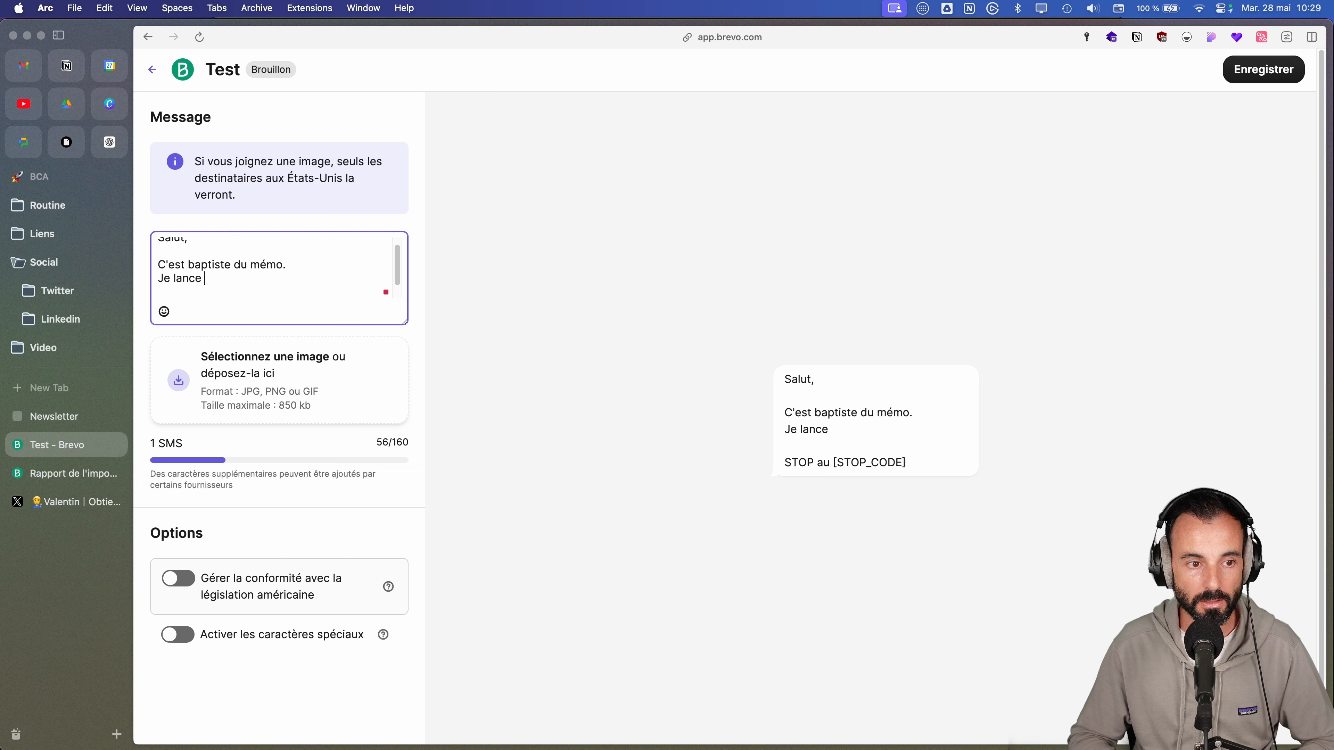
type("mon média")
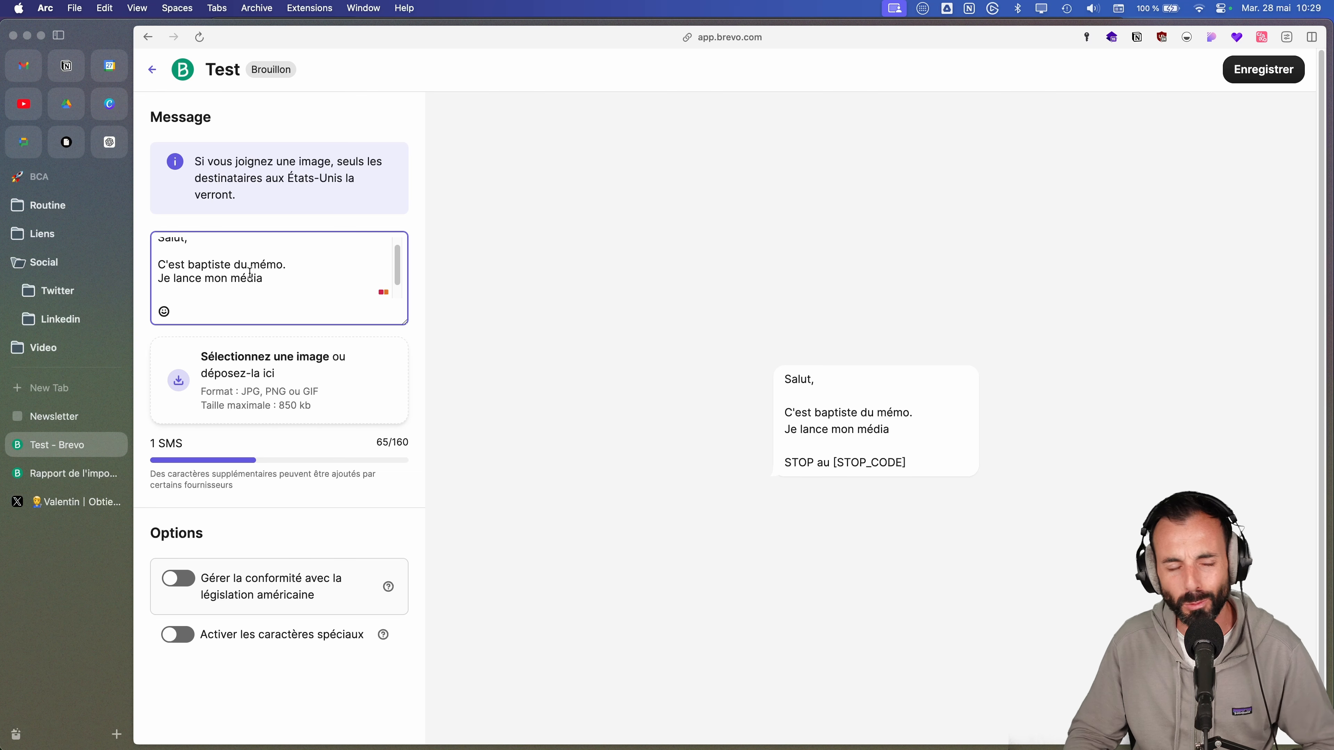
- Try out the American legislation compliance and special characters options, leave compliance off, and save the SMS message
left_click(217, 590)
scroll(186, 631, "down", 3)
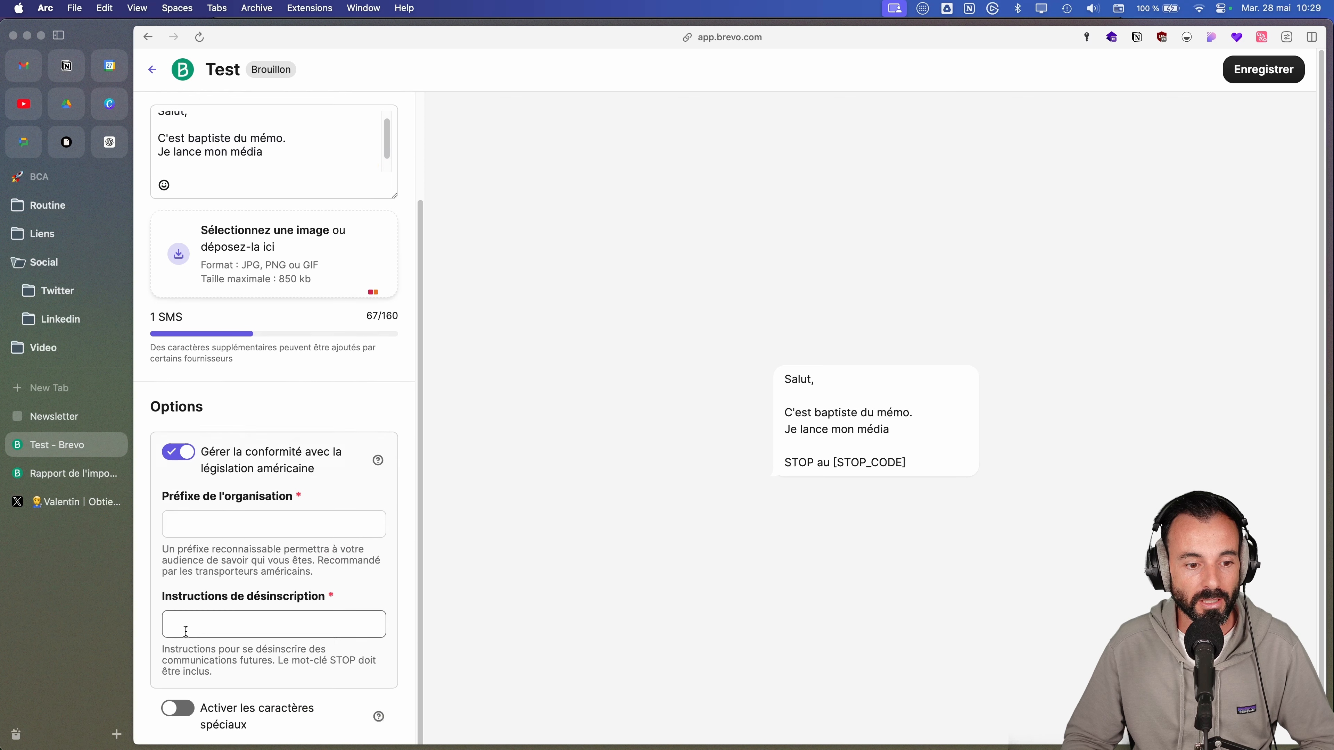
left_click(177, 453)
mouse_move(393, 599)
left_click(210, 637)
double_click(210, 637)
left_click(211, 637)
left_click(1264, 69)
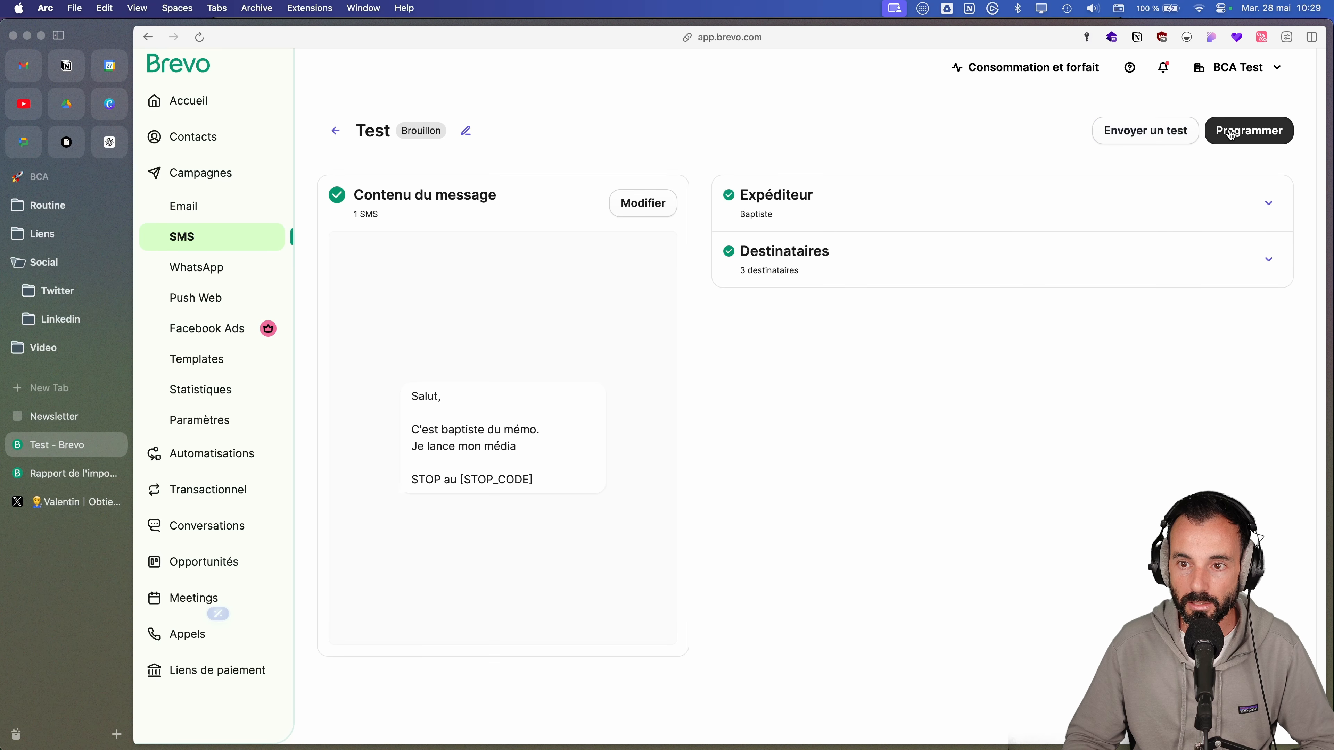
- Create a WhatsApp campaign named Test
left_click(185, 283)
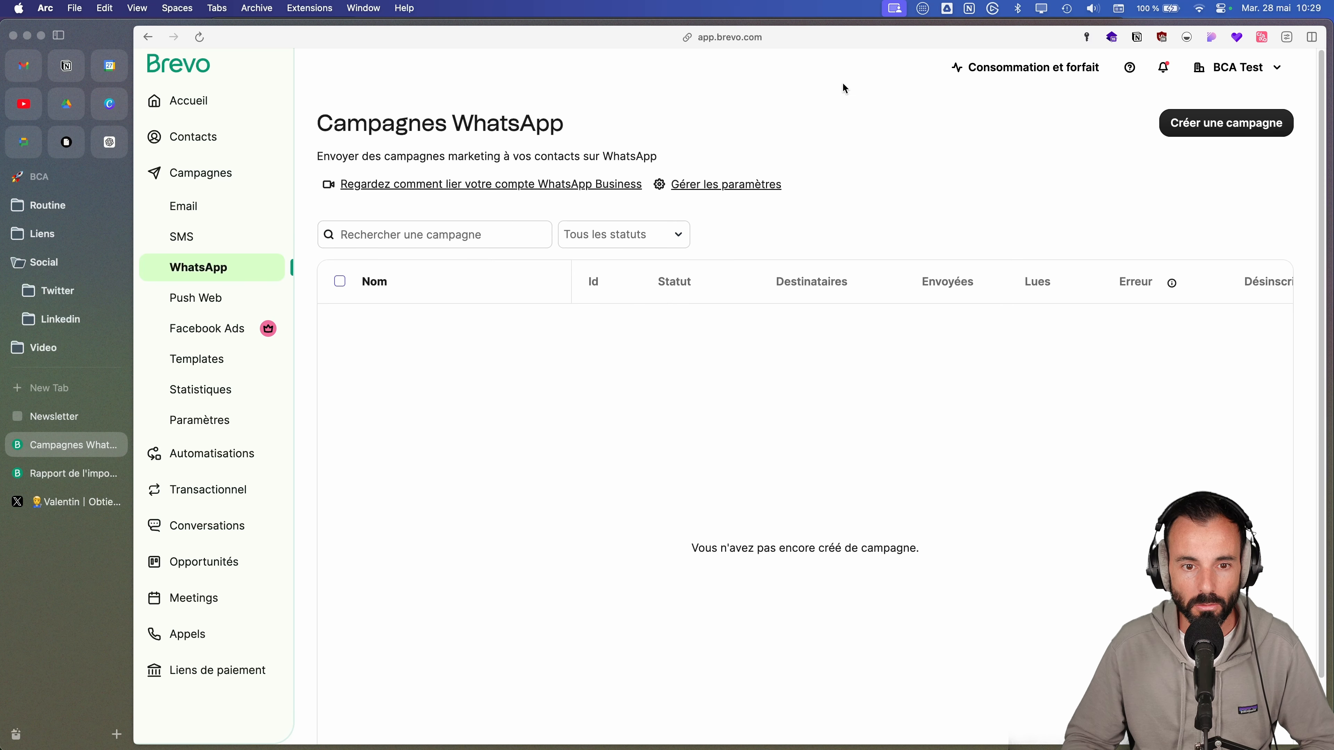
left_click(1255, 129)
type("Test")
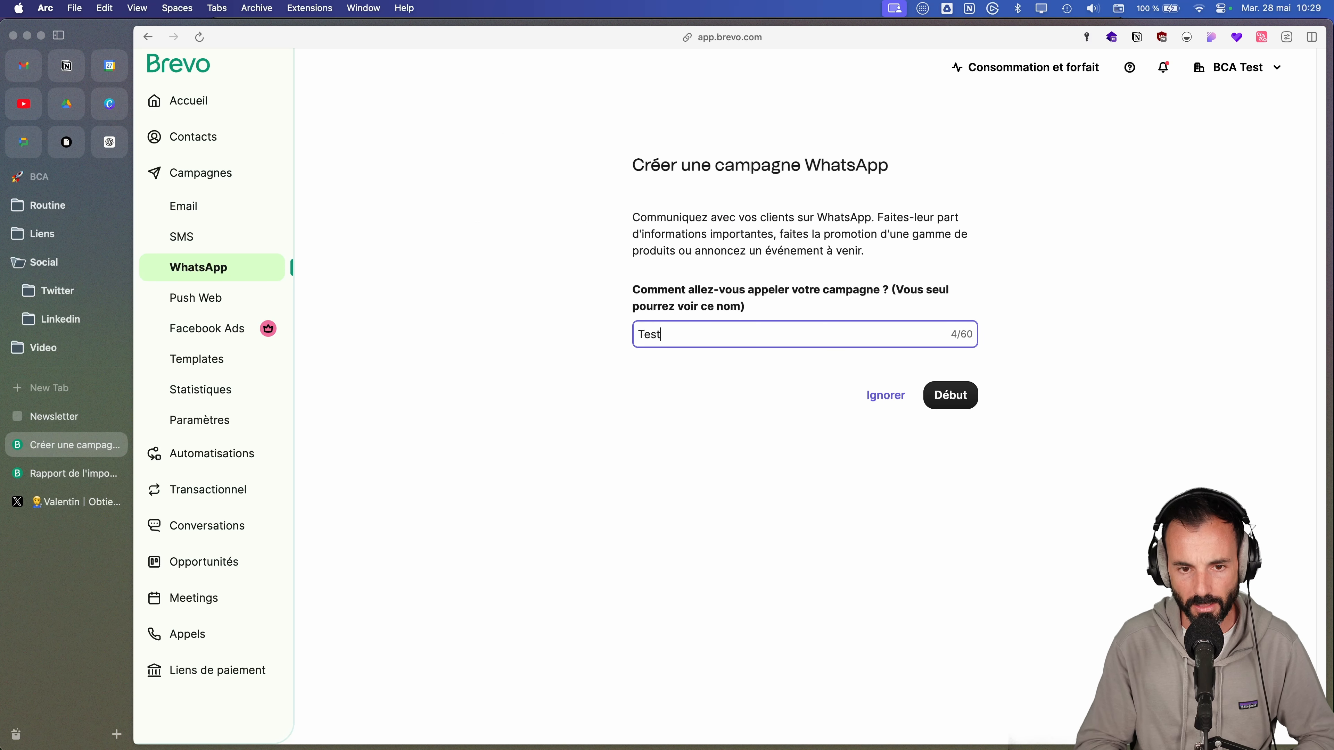
left_click(958, 399)
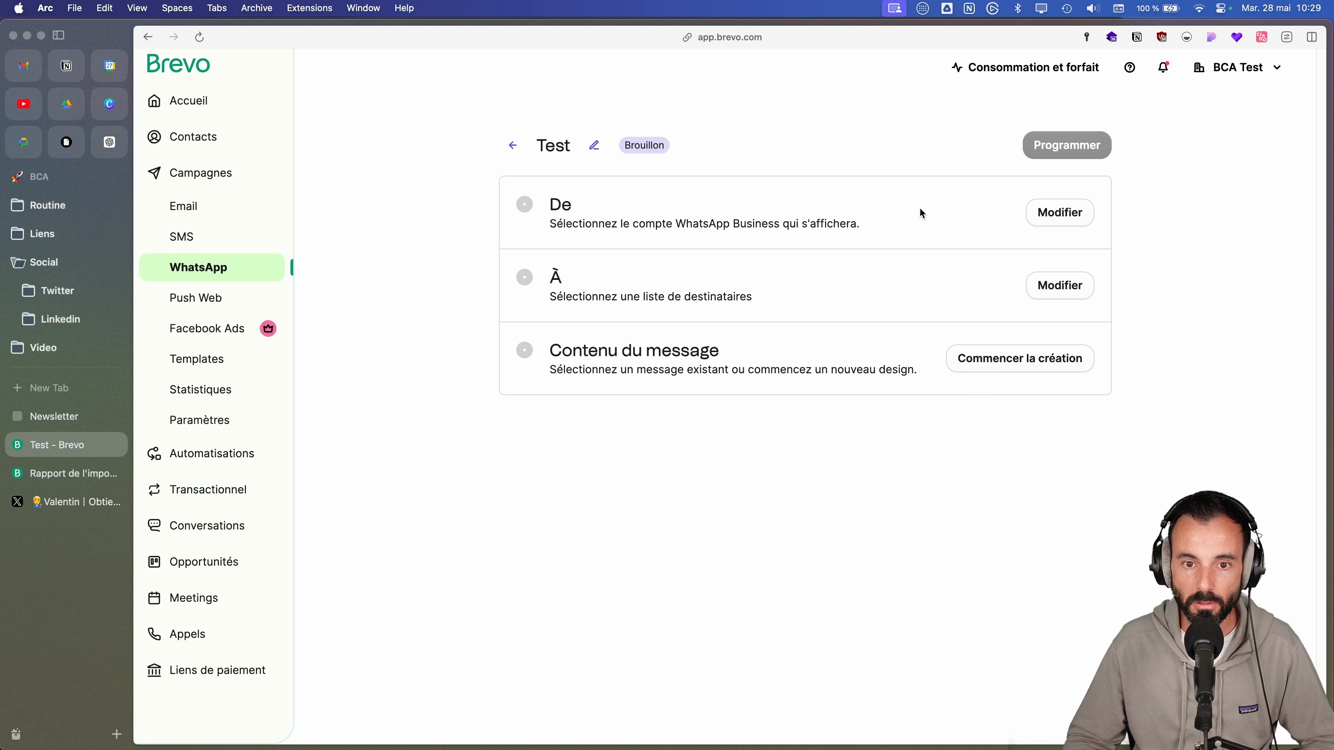
- Review the Test WhatsApp campaign's sender account settings and its message content options without changing them
left_click(1051, 213)
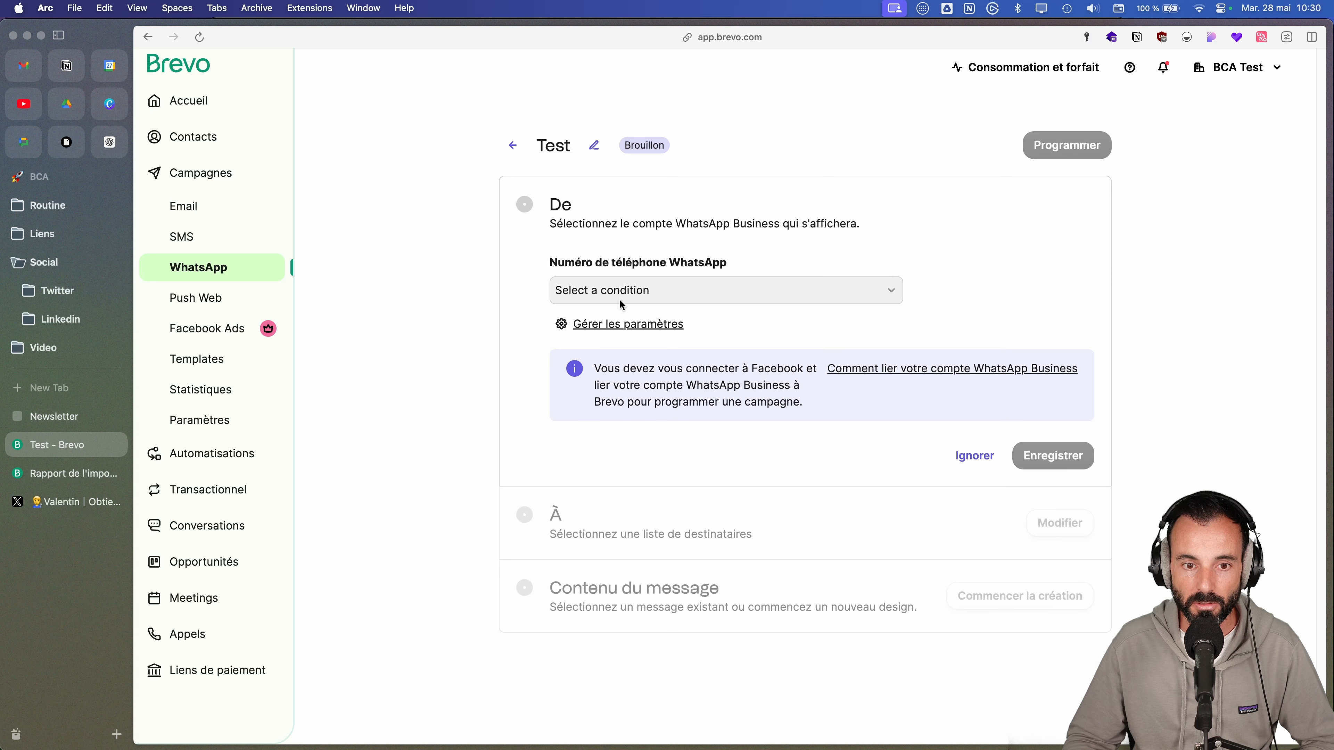
left_click(615, 325)
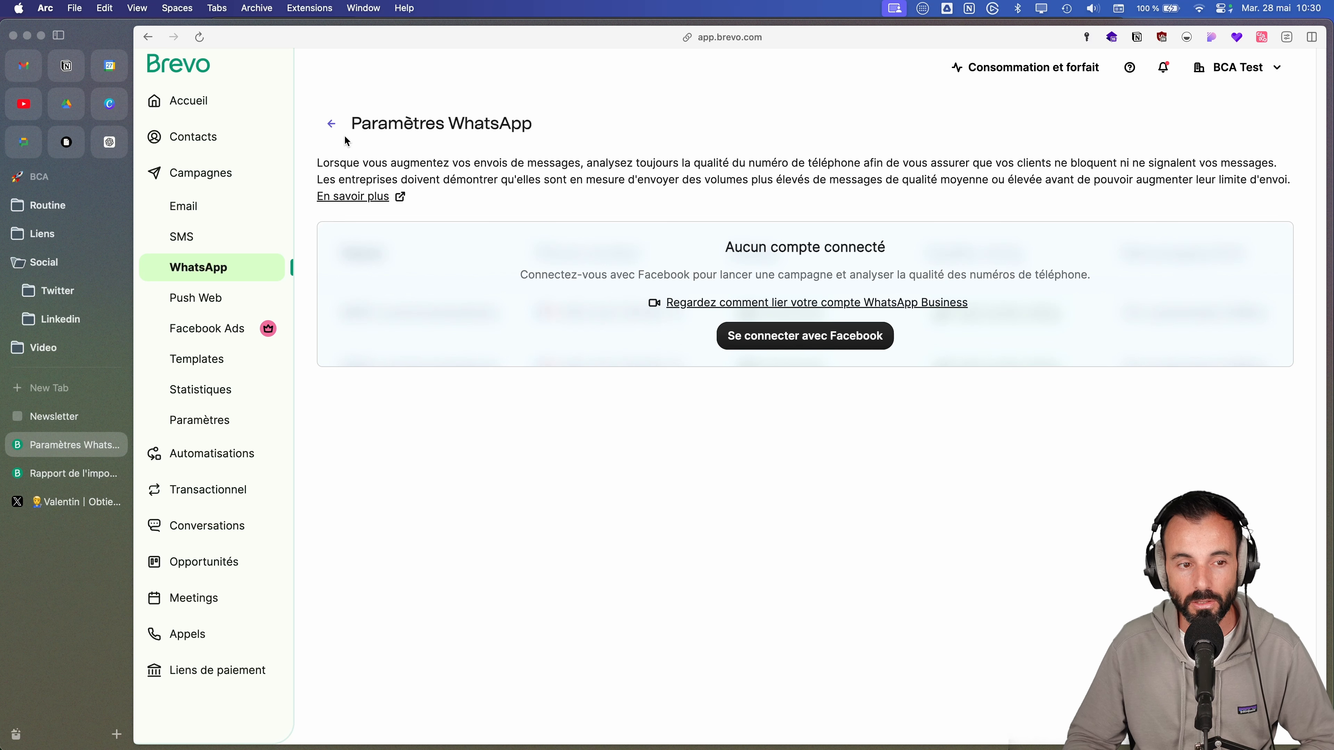
left_click(333, 125)
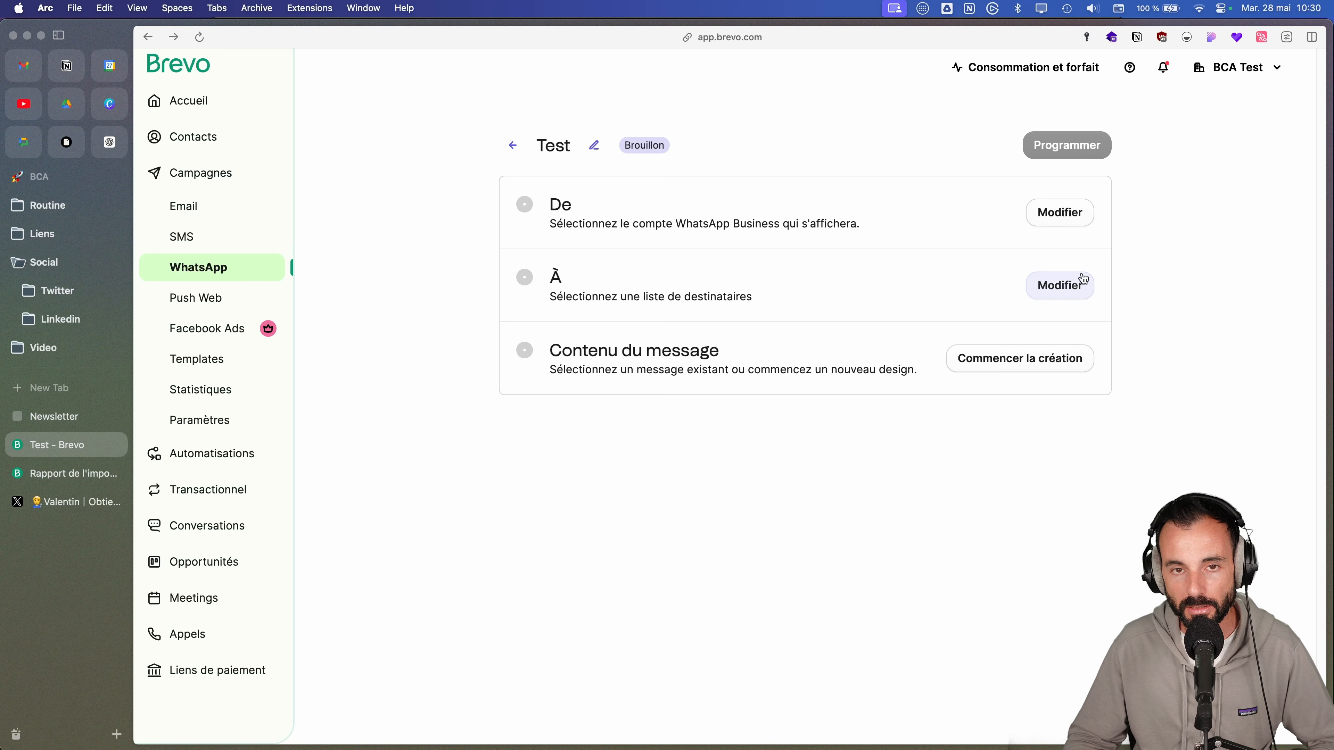
left_click(1040, 368)
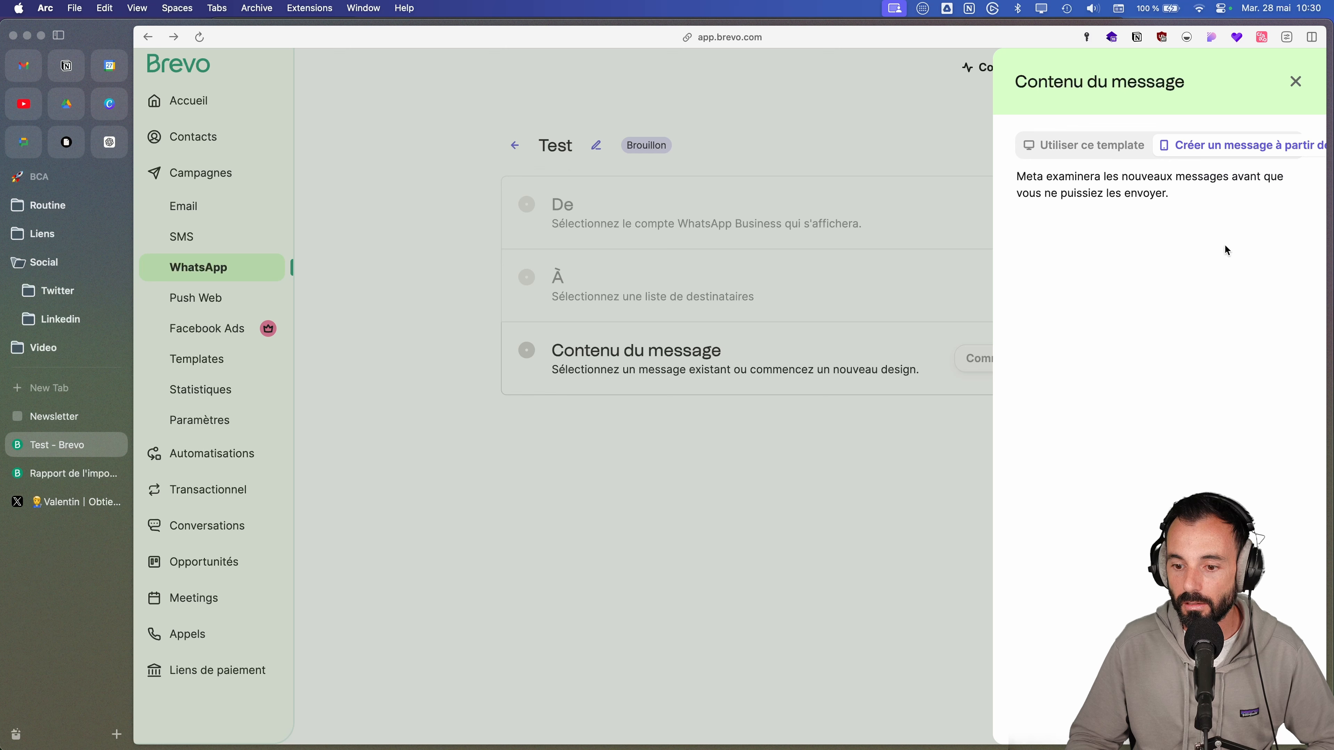
left_click(1296, 82)
- Look through the Push Web and Facebook Ads pages and the email and WhatsApp template lists
left_click(199, 297)
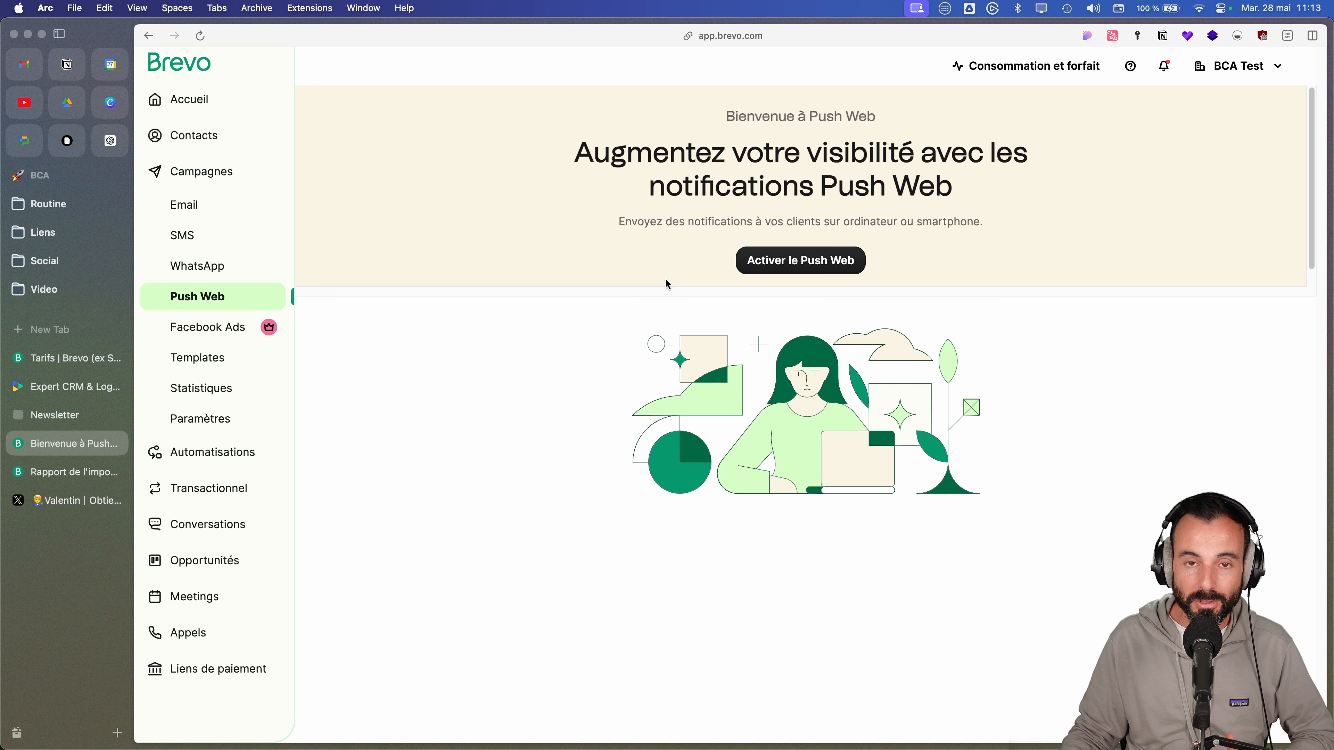
left_click(202, 328)
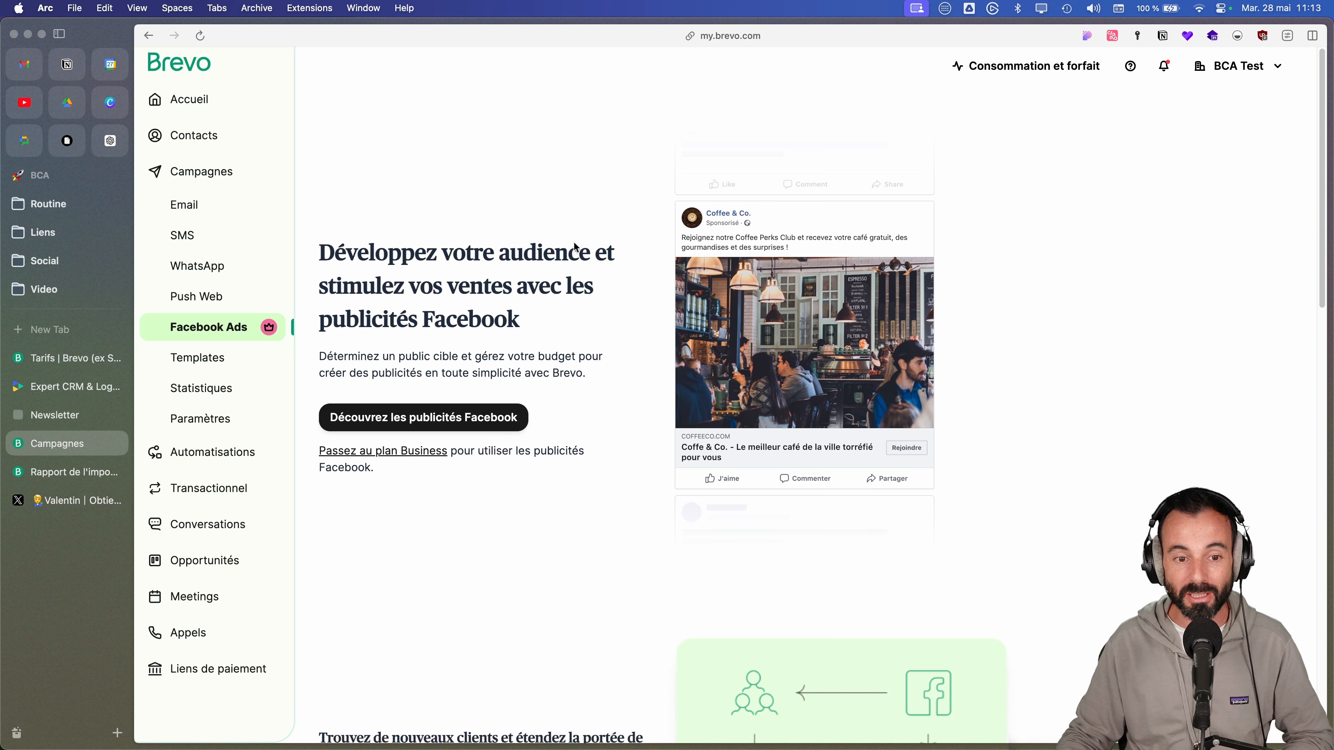
left_click(220, 365)
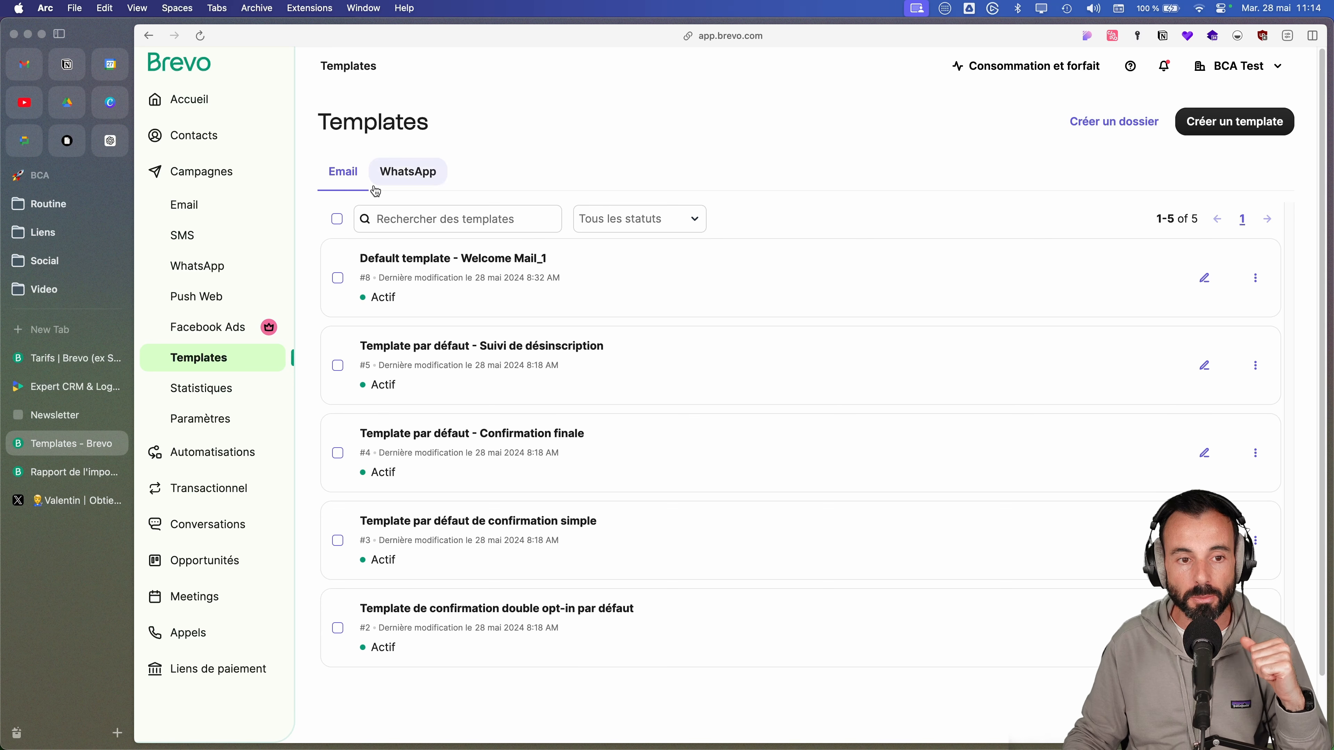
left_click(427, 178)
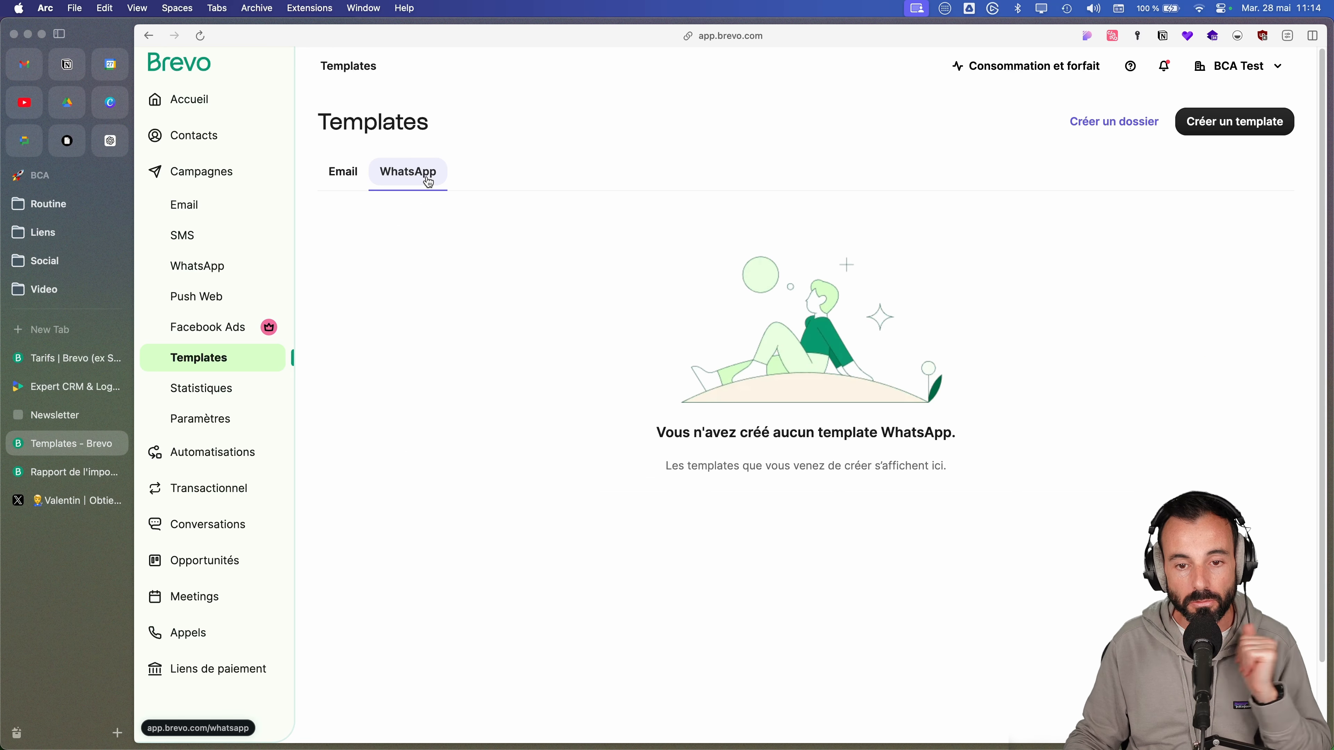
- Try out the new WhatsApp template form with Français as the template language, and dismiss it without creating the template
left_click(1203, 129)
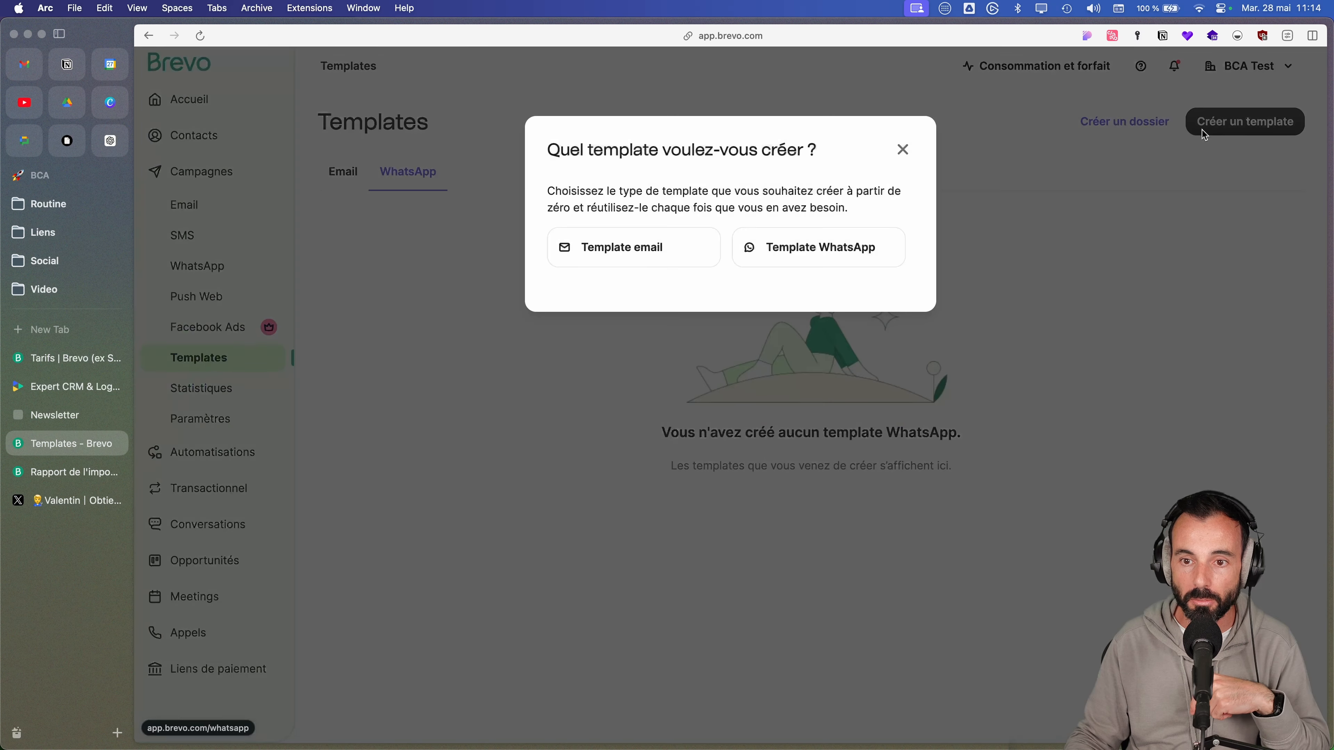
left_click(808, 256)
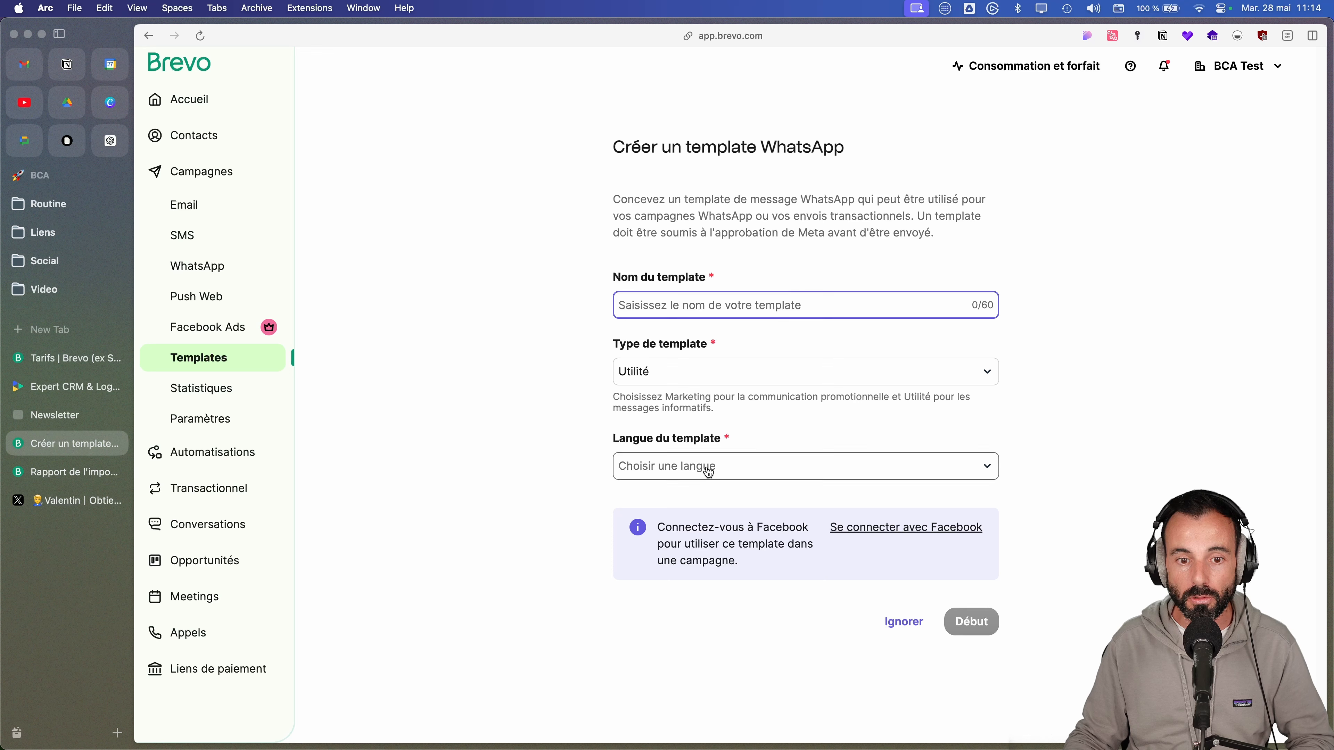
left_click(708, 472)
type("fr")
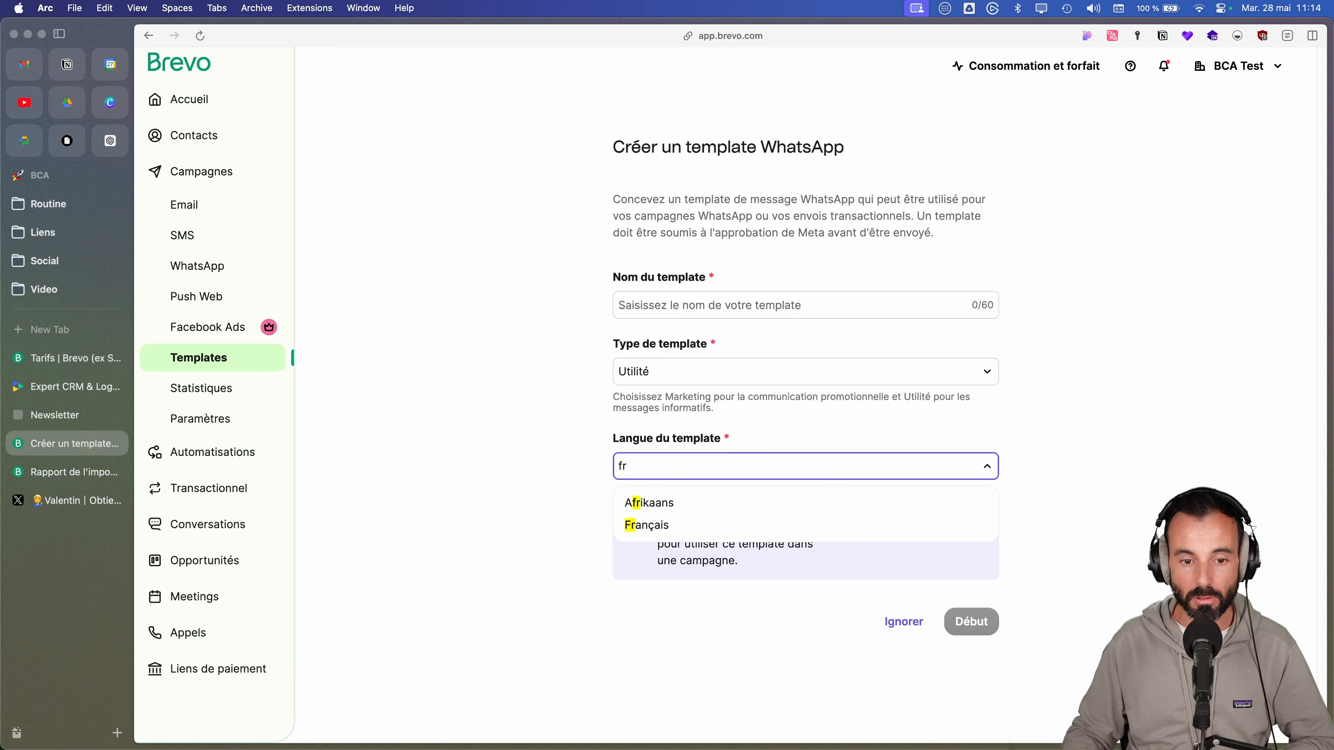
key("Down")
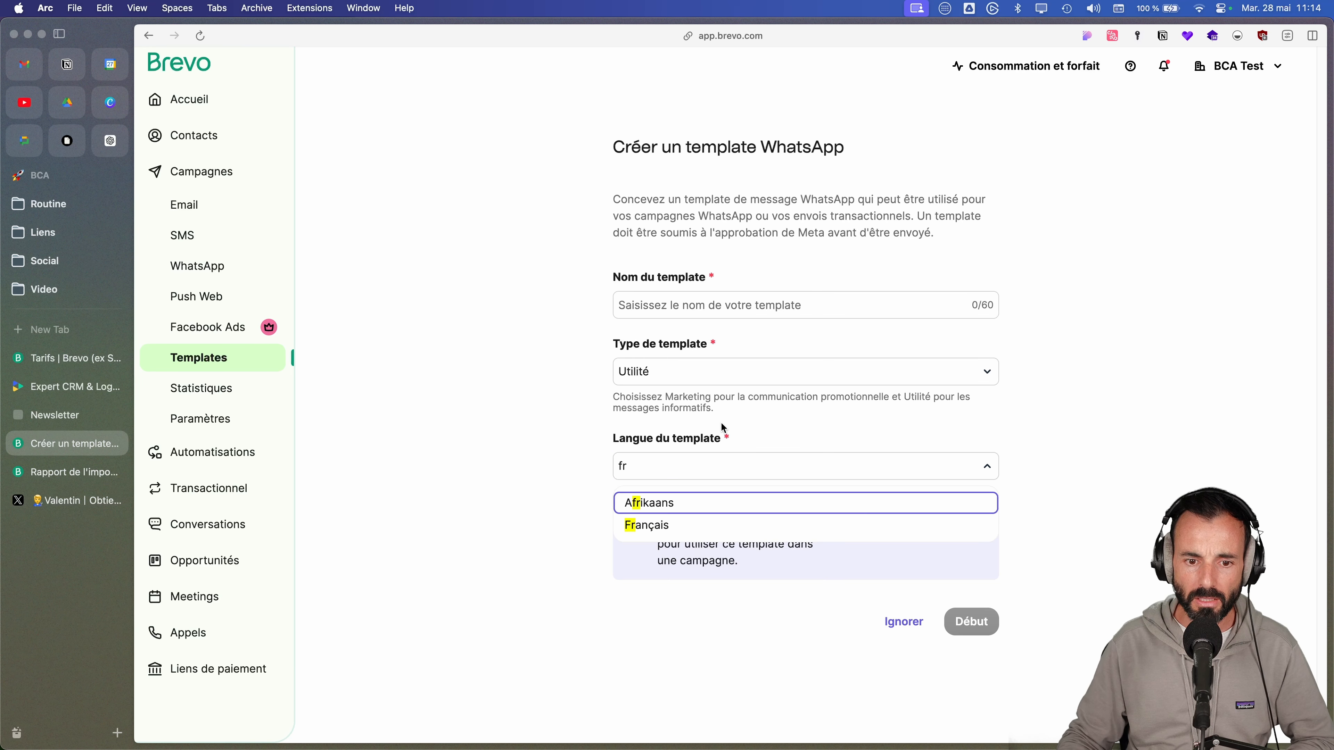
left_click(716, 526)
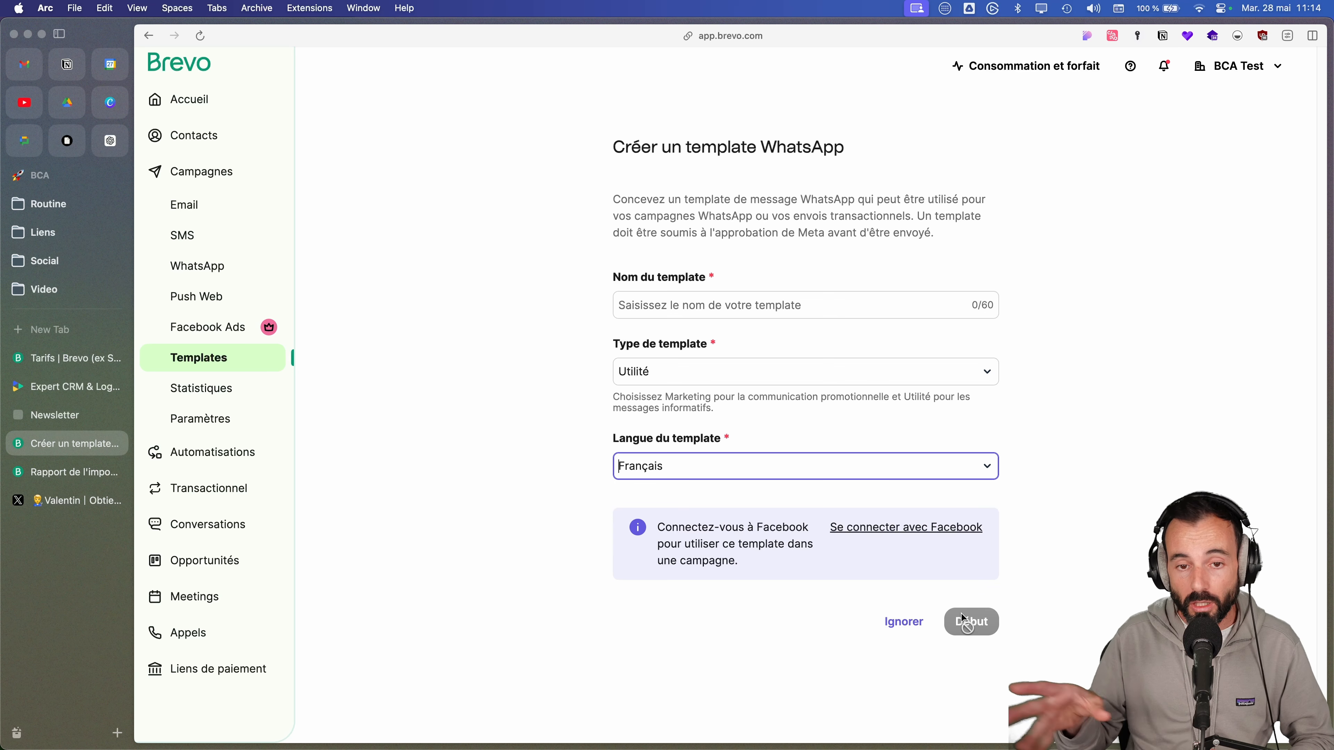
left_click(903, 621)
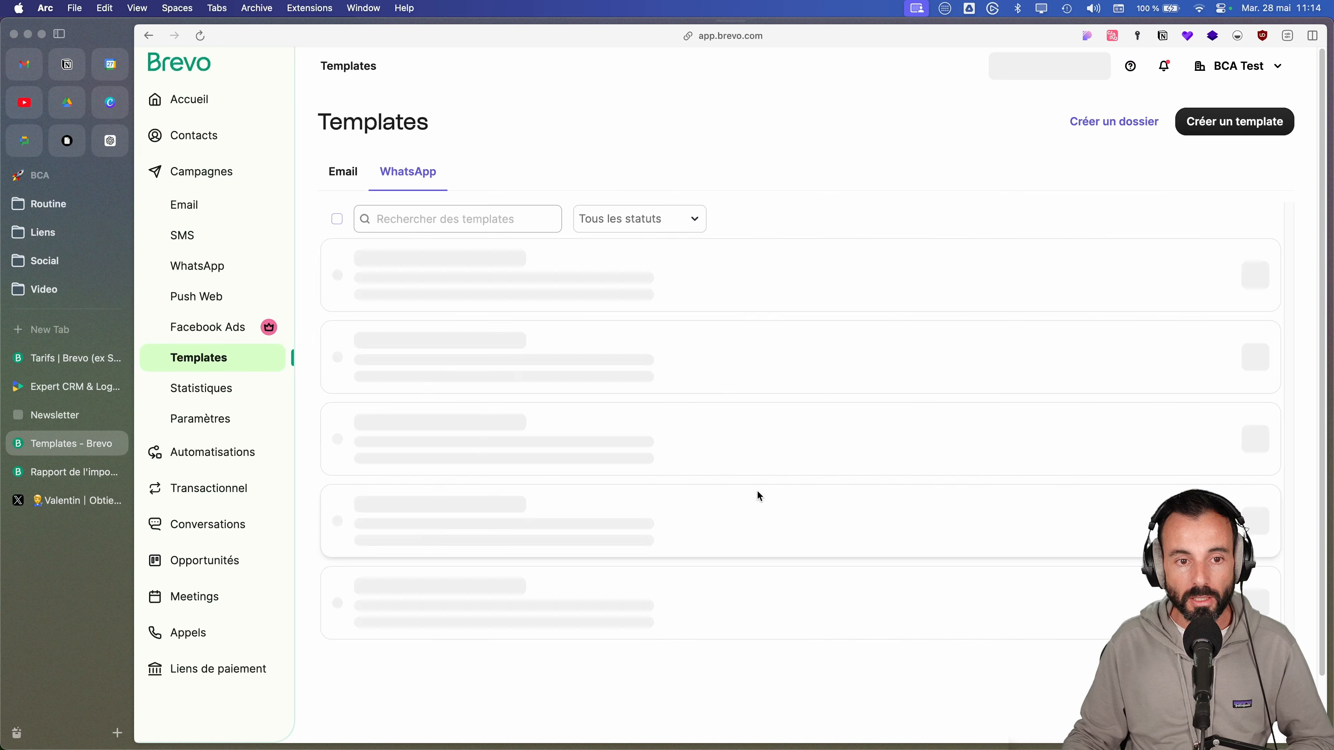
- Review the campaign statistics and the conversion statistics
left_click(190, 387)
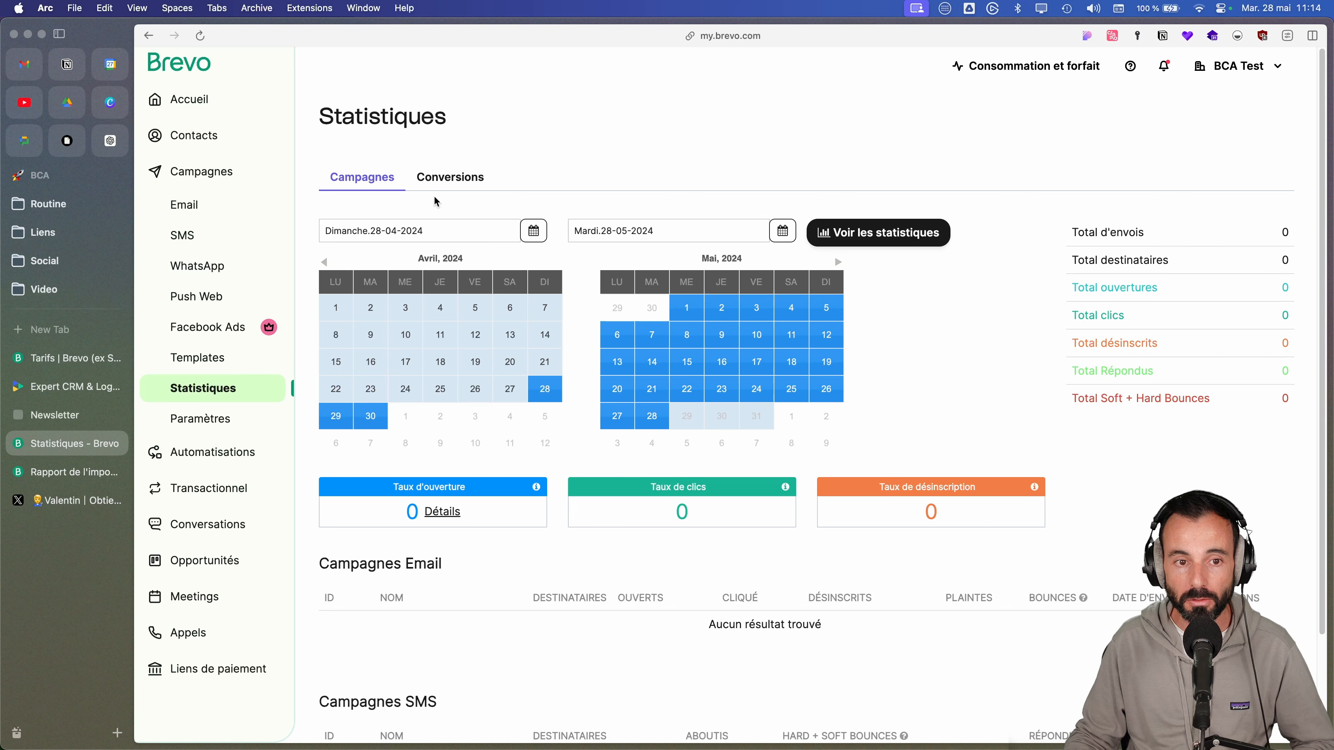
left_click(461, 185)
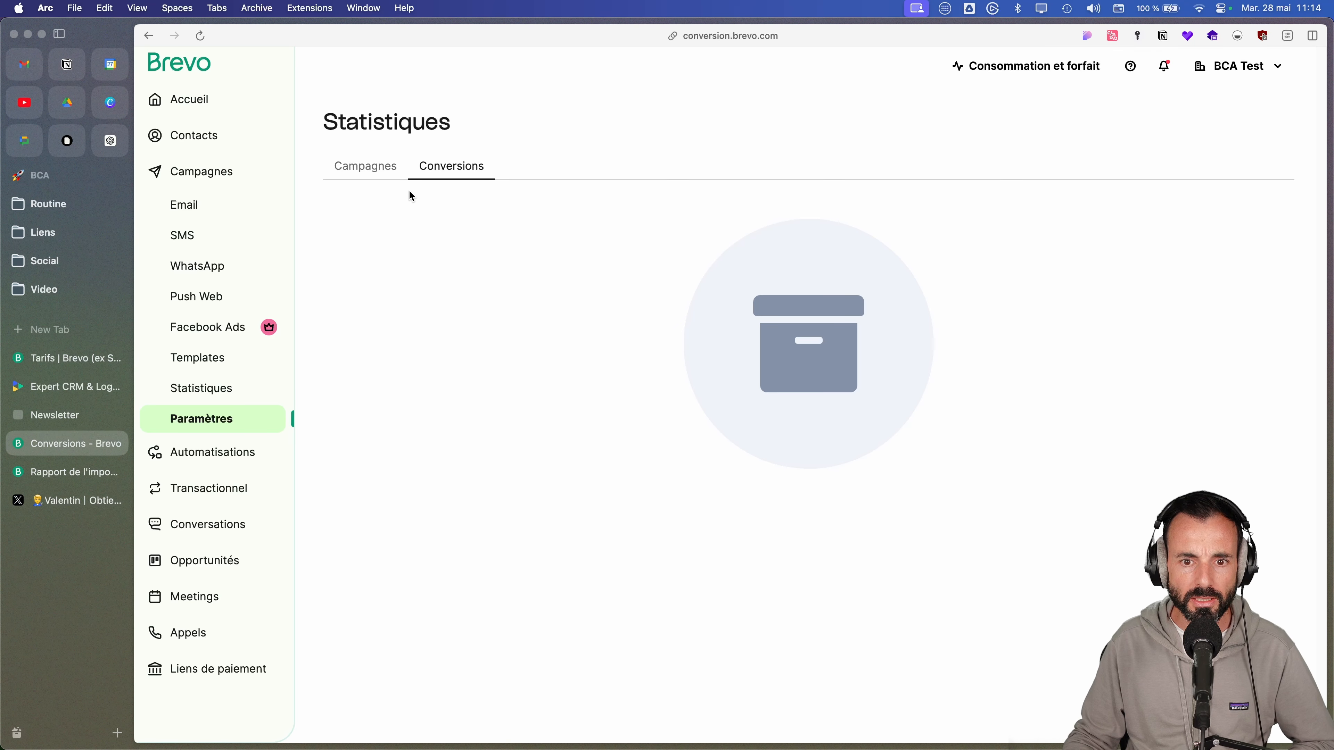
left_click(203, 392)
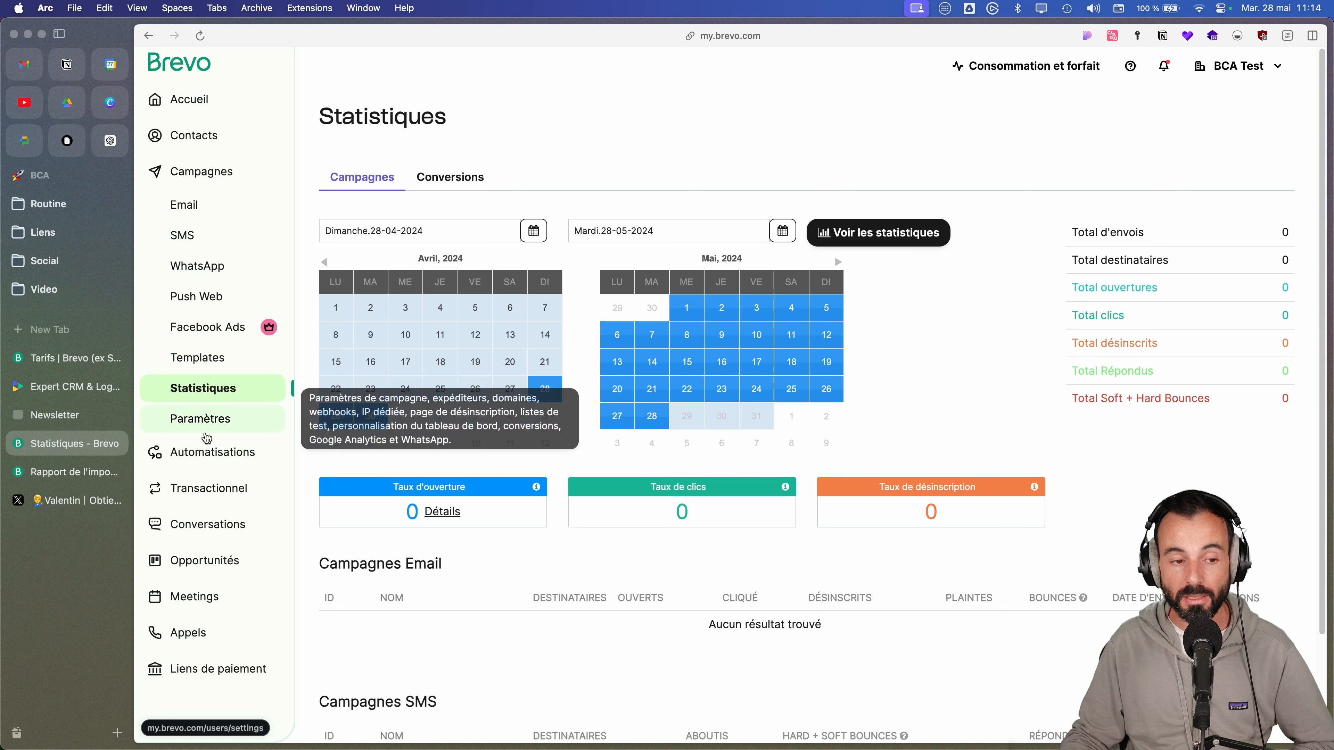
- Create an automation from the ready-made "Message de bienvenue" scenario
left_click(203, 453)
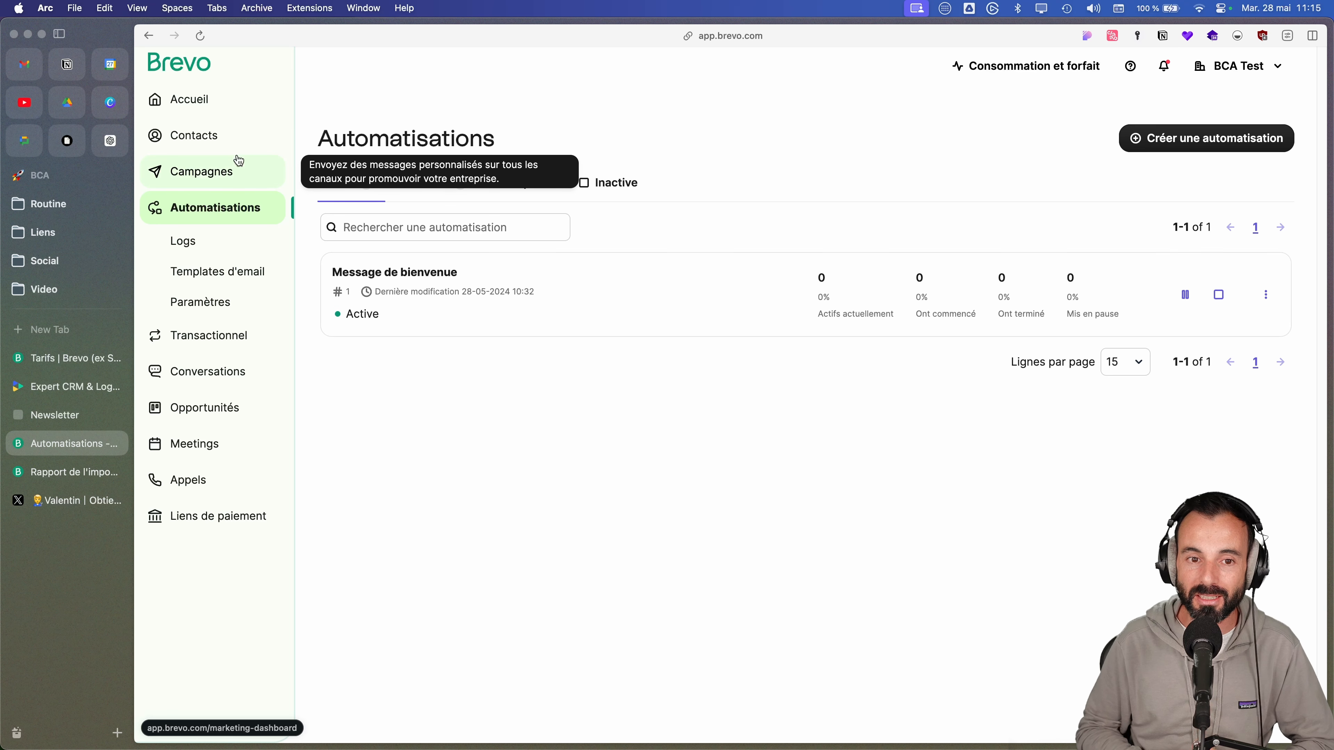
left_click(1231, 137)
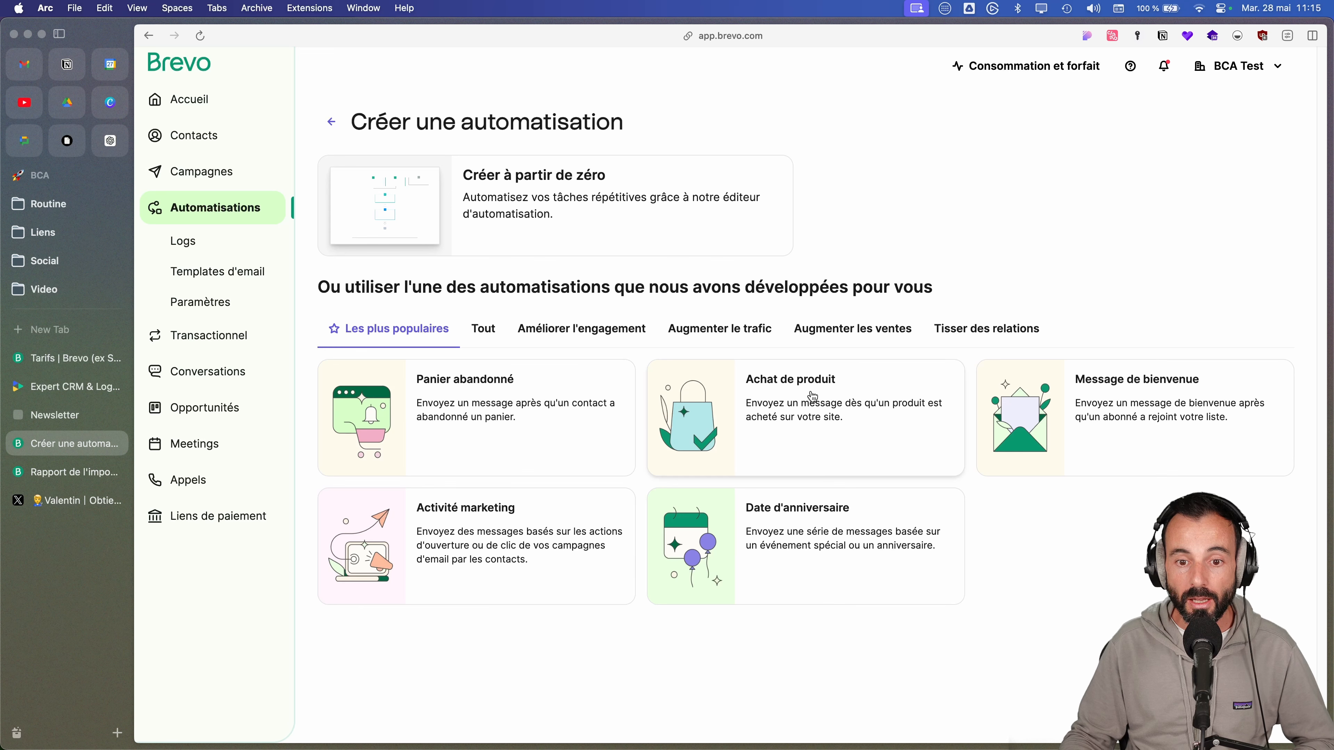
left_click(1175, 419)
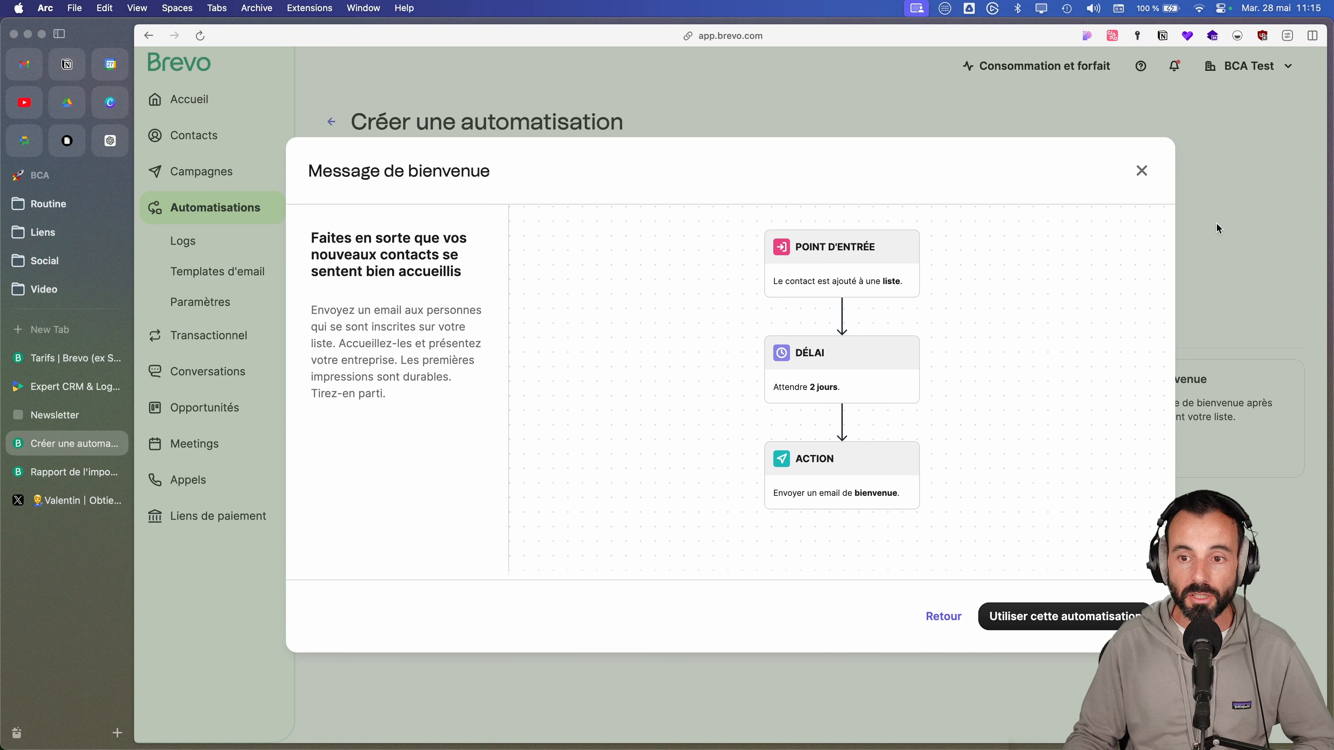
left_click(1056, 617)
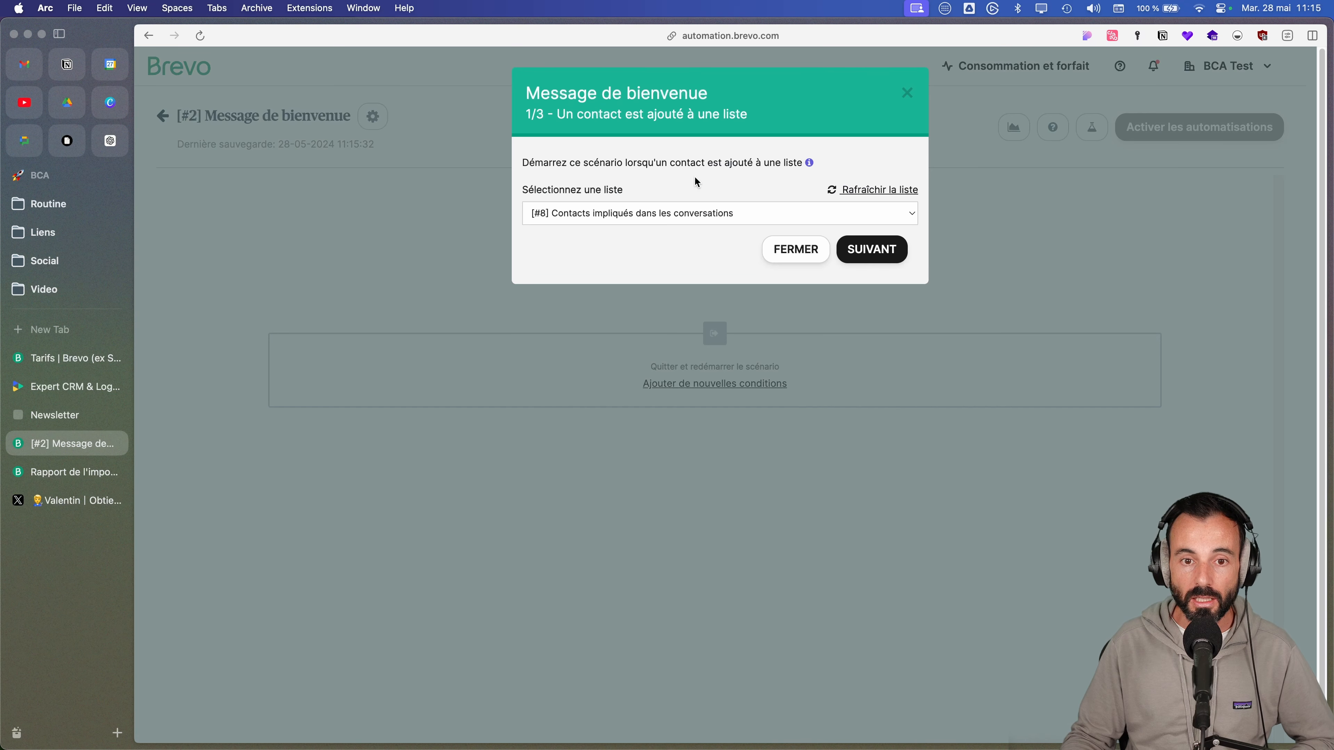
- Set the Newsletter list as the automation's entry point and add a waiting delay of 2 minutes
left_click(692, 213)
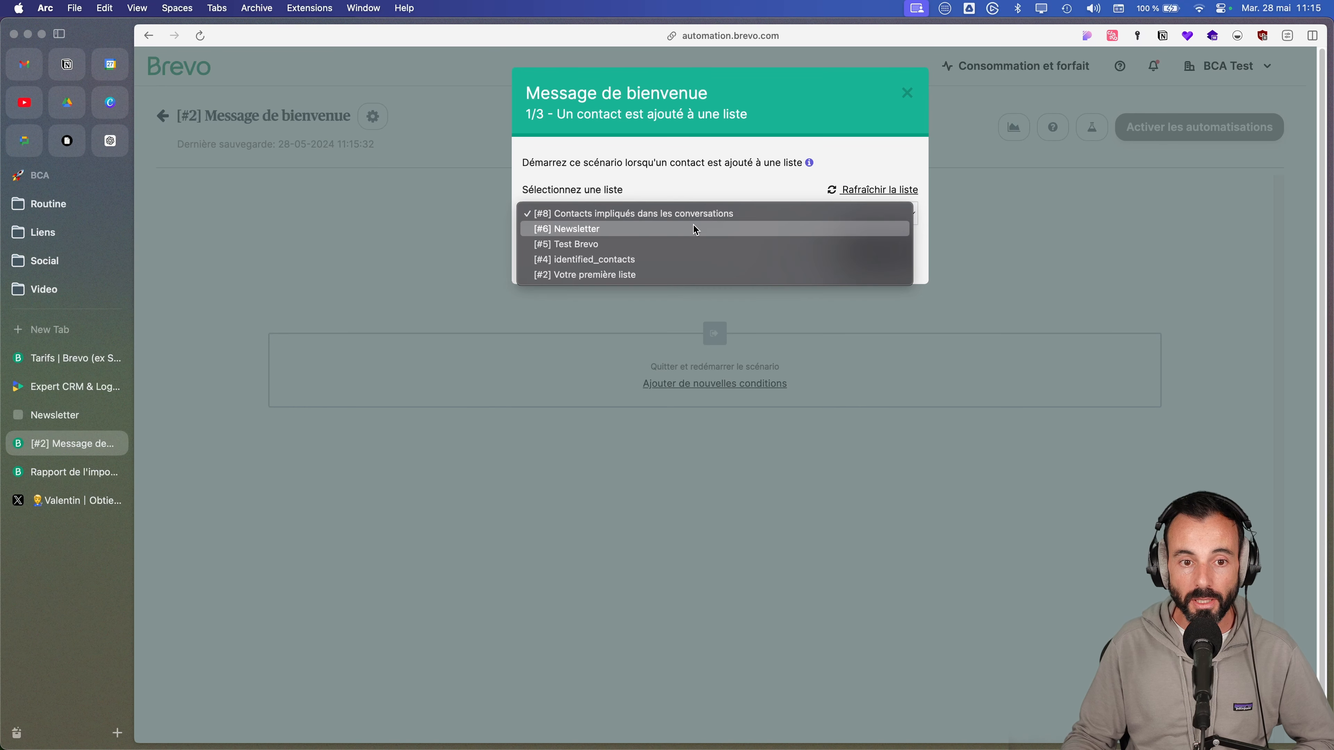
left_click(694, 227)
left_click(875, 248)
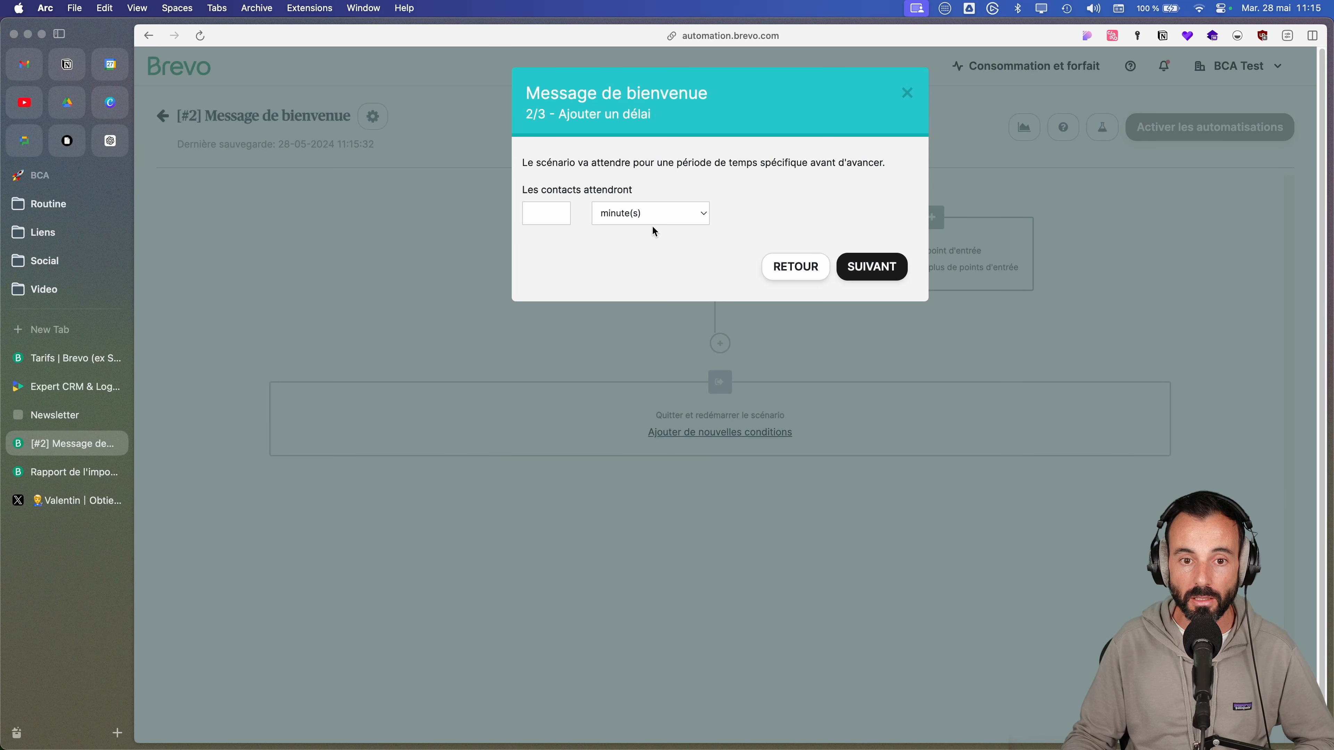
left_click(546, 213)
type("2")
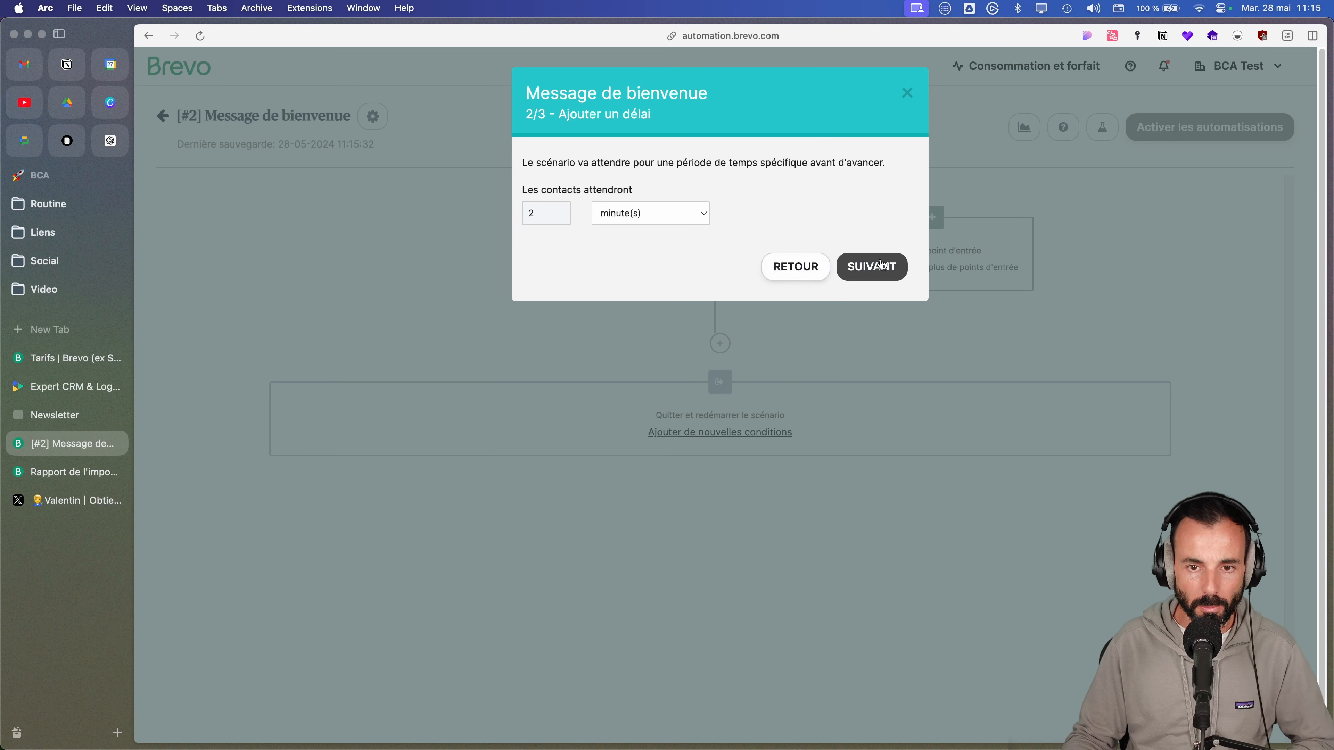
left_click(872, 266)
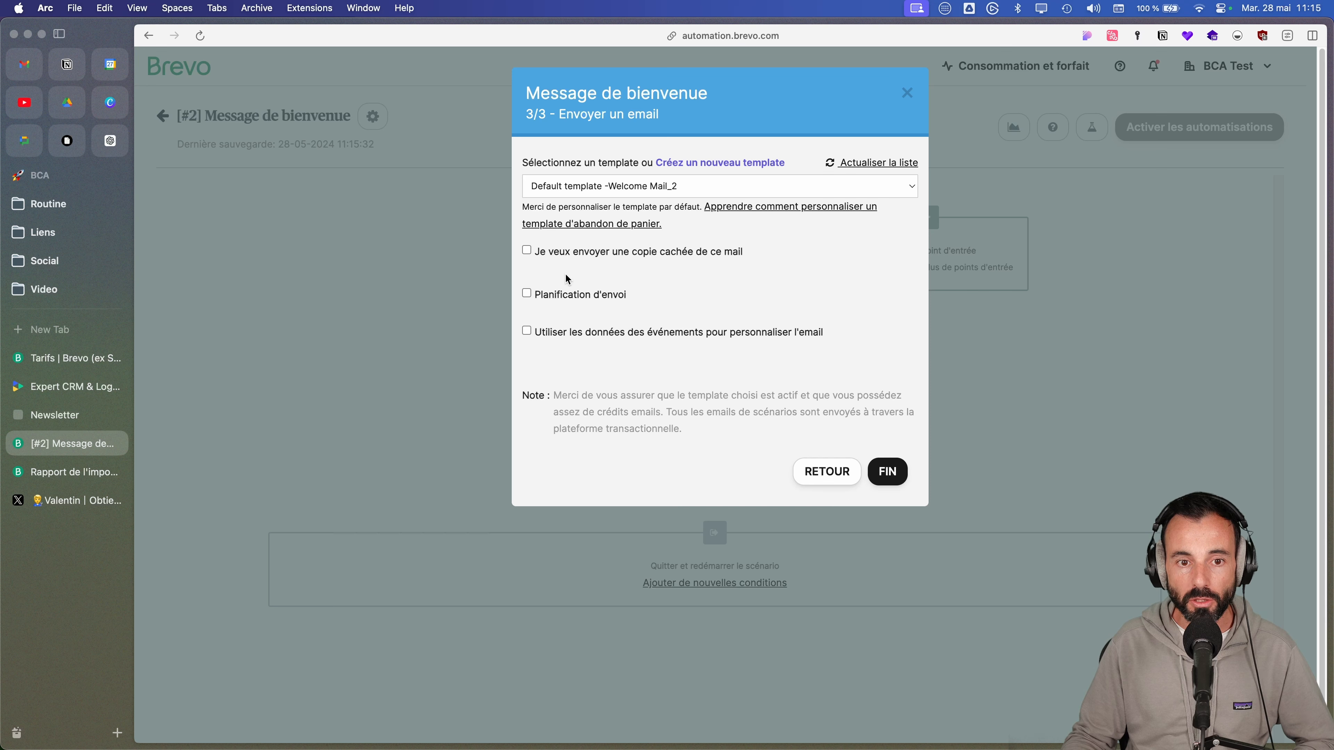
- Choose "Default template - Welcome Mail_1" as the email the scenario sends and finish the setup
left_click(673, 194)
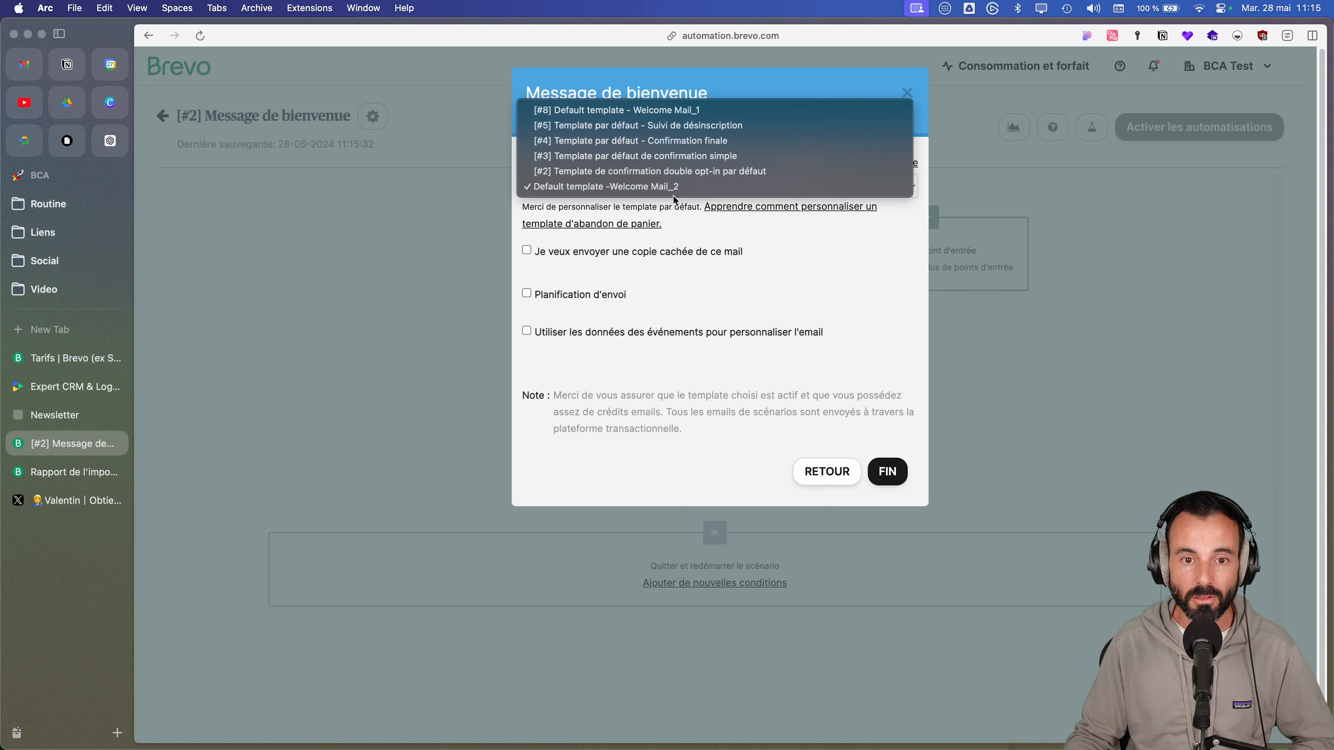
left_click(680, 110)
left_click(894, 468)
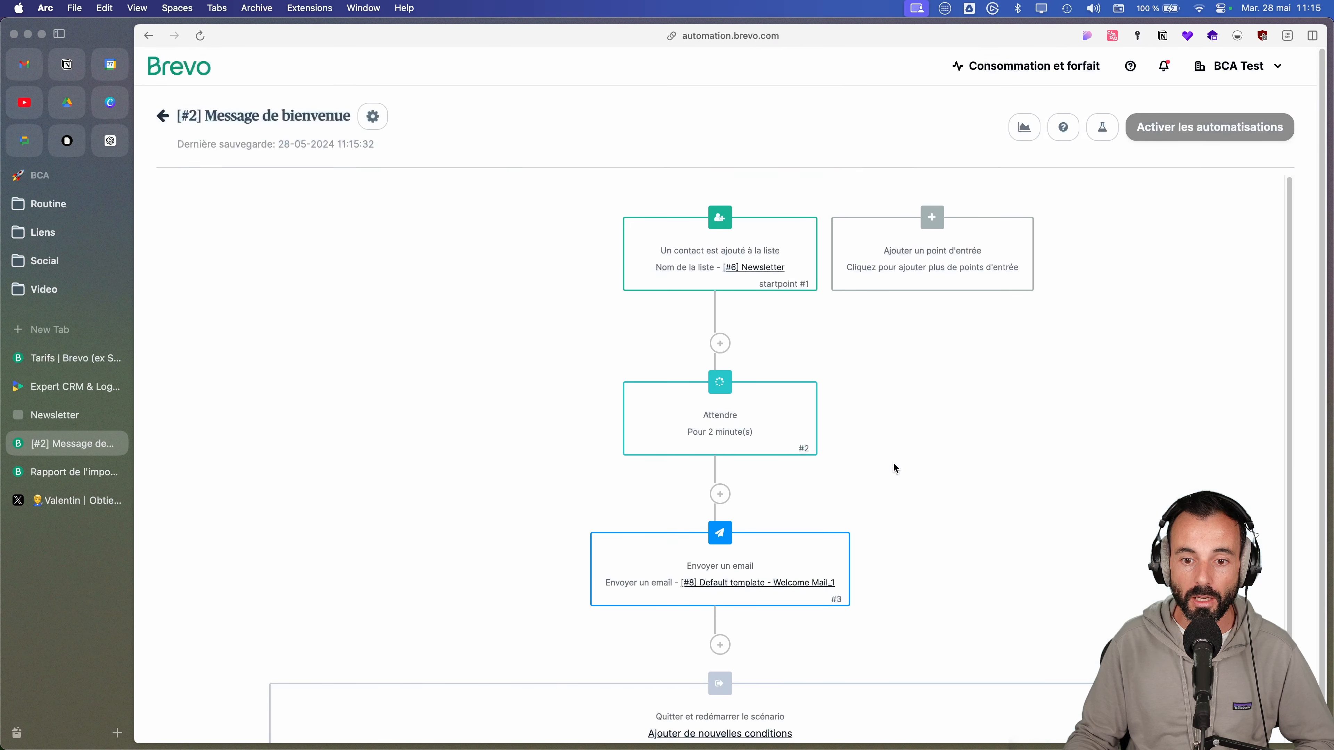
- Leave the welcome message automation editor and postpone the activation
left_click(1232, 132)
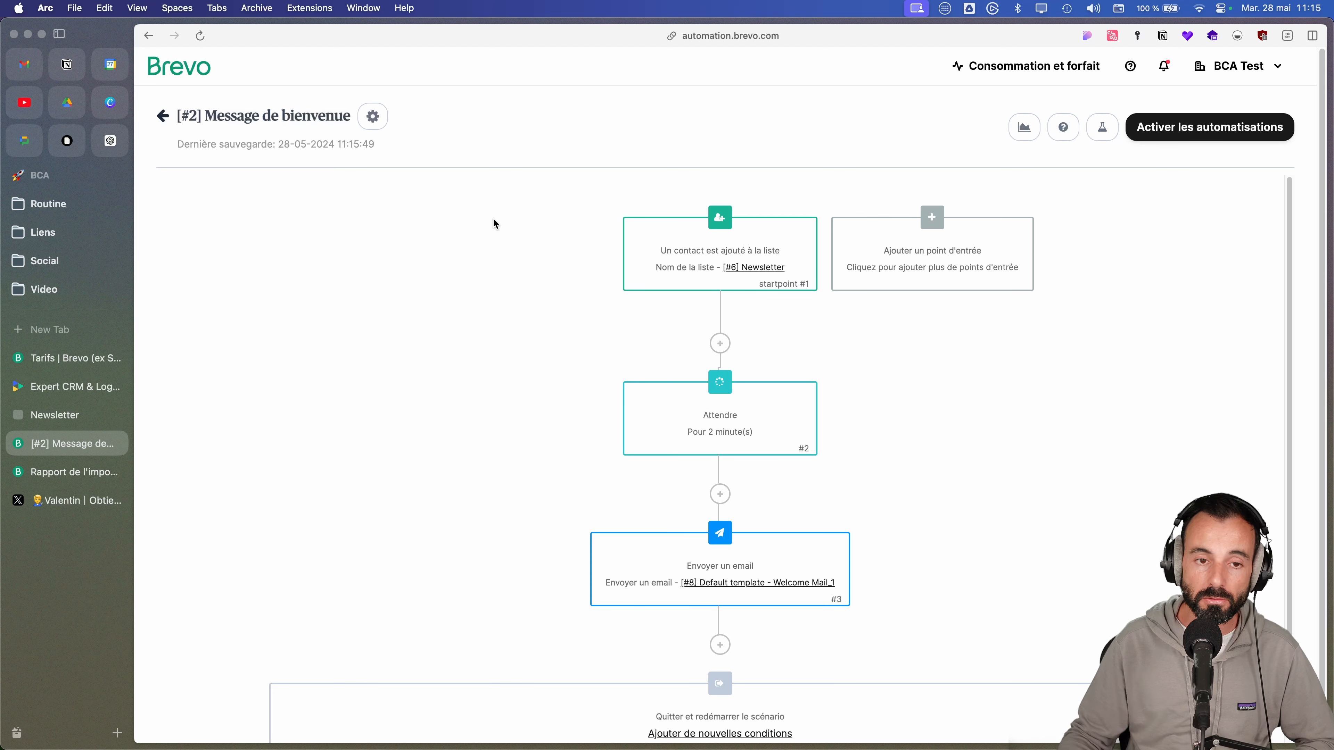
left_click(164, 117)
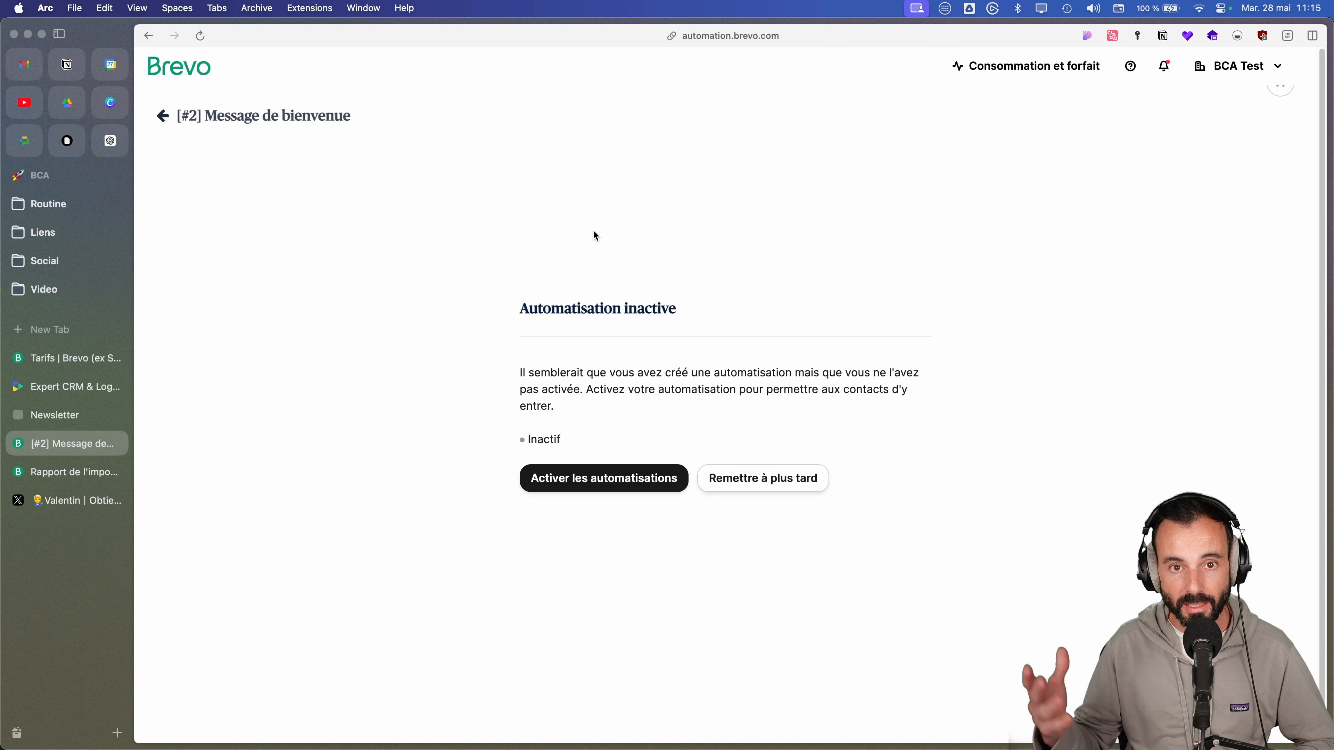
left_click(748, 488)
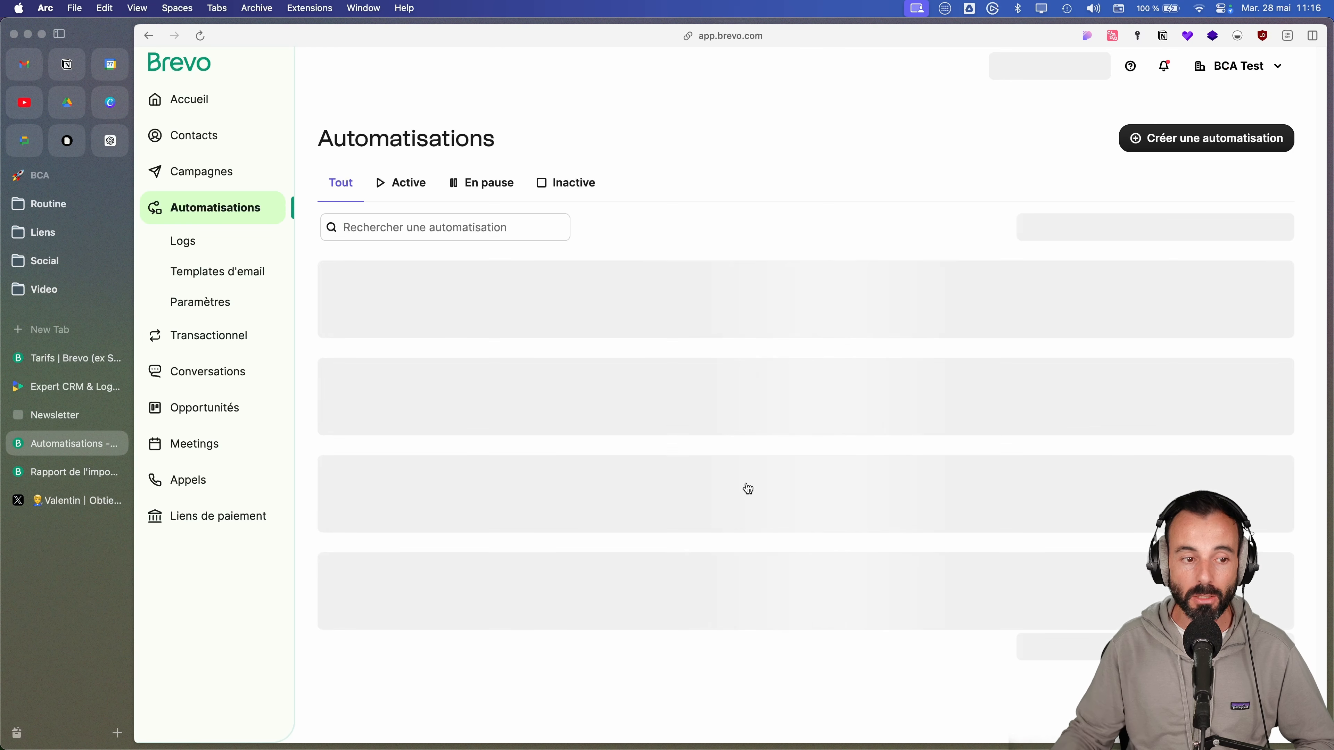
- Compare the email templates reached from the automations section with the campaigns section and the list of automations
left_click(232, 278)
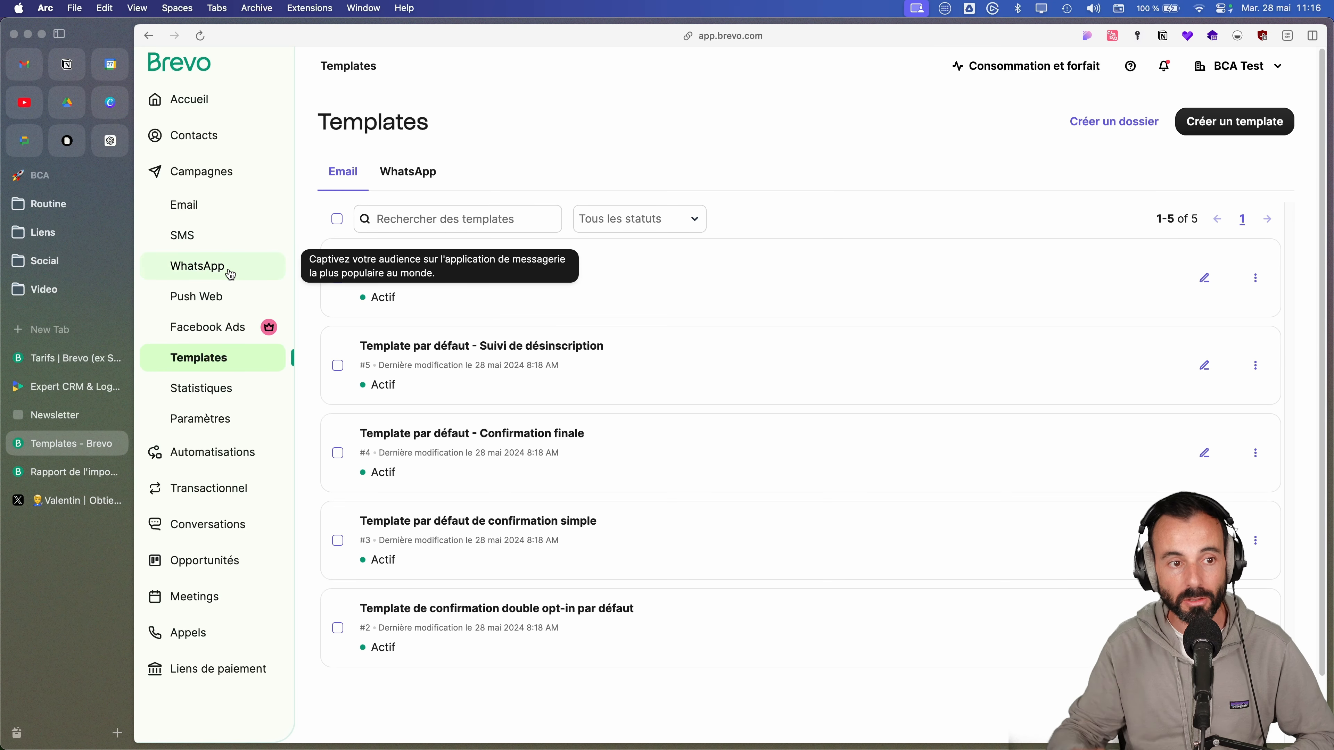
left_click(215, 451)
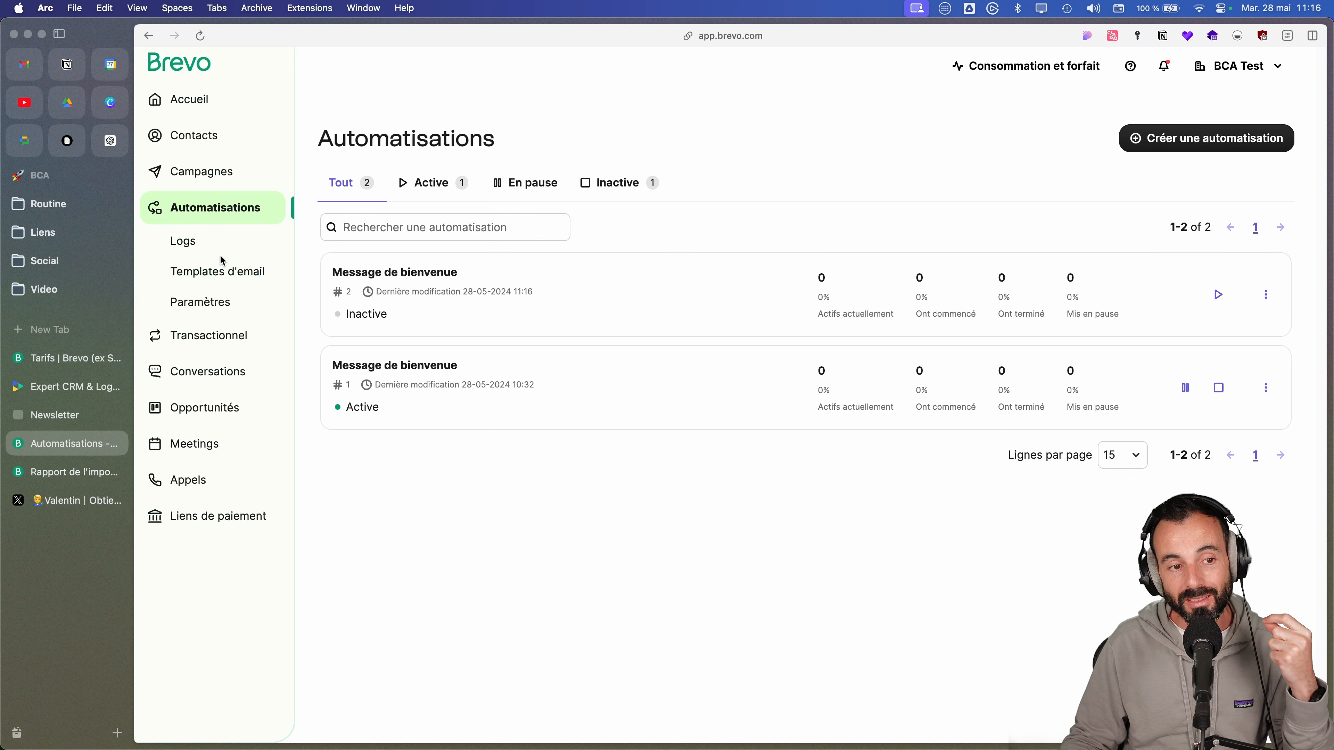
left_click(222, 172)
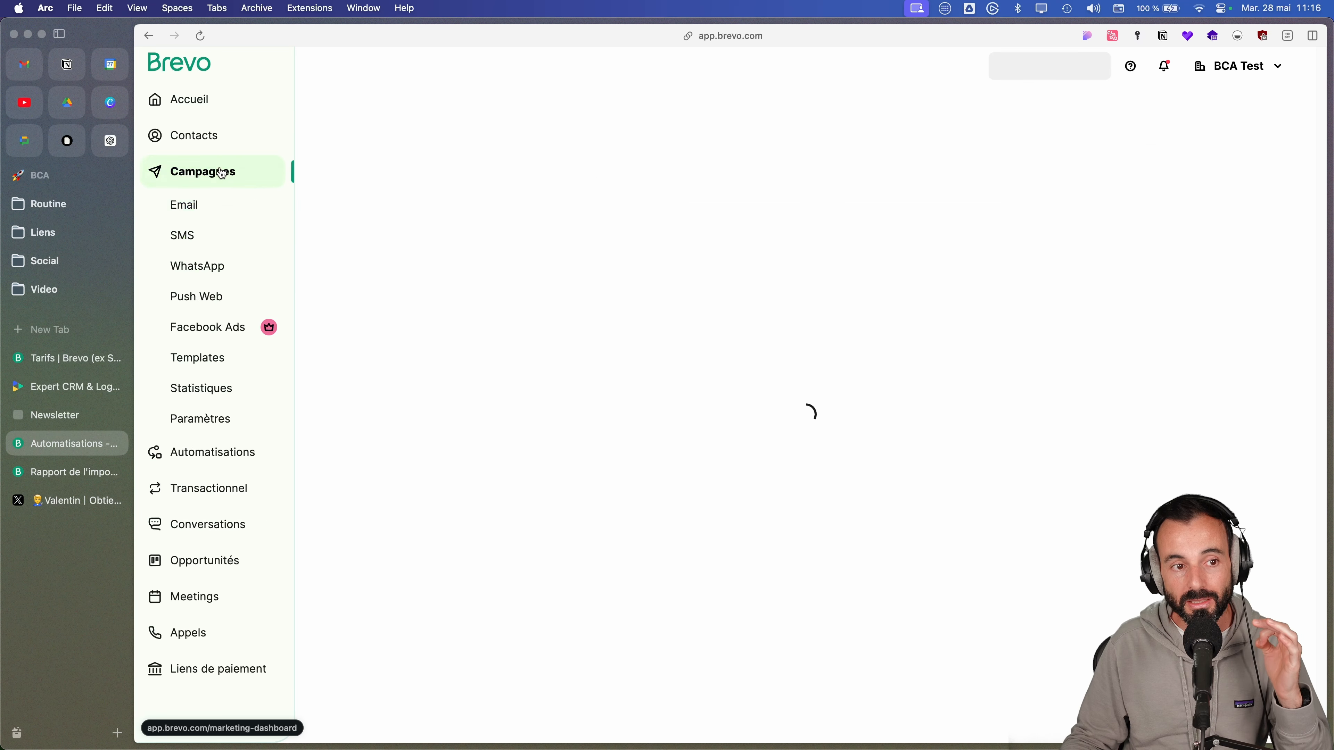
left_click(233, 451)
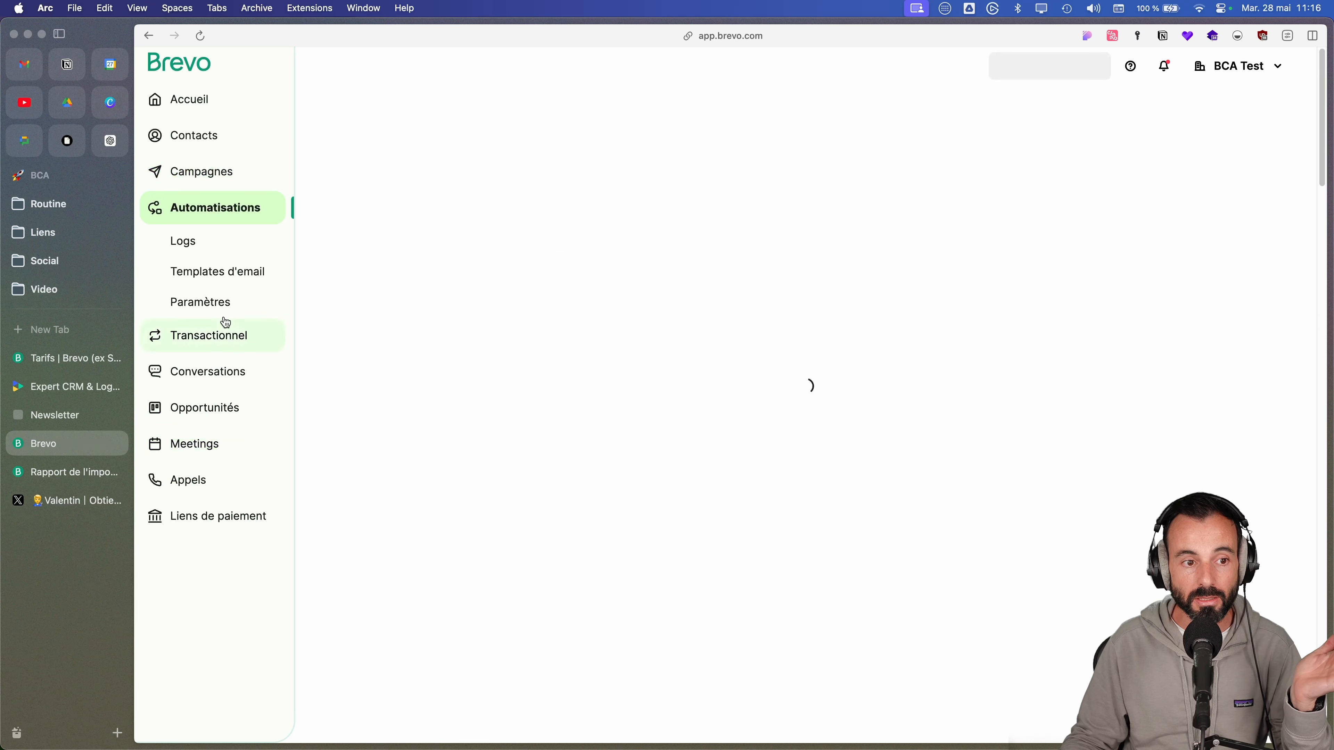
left_click(226, 284)
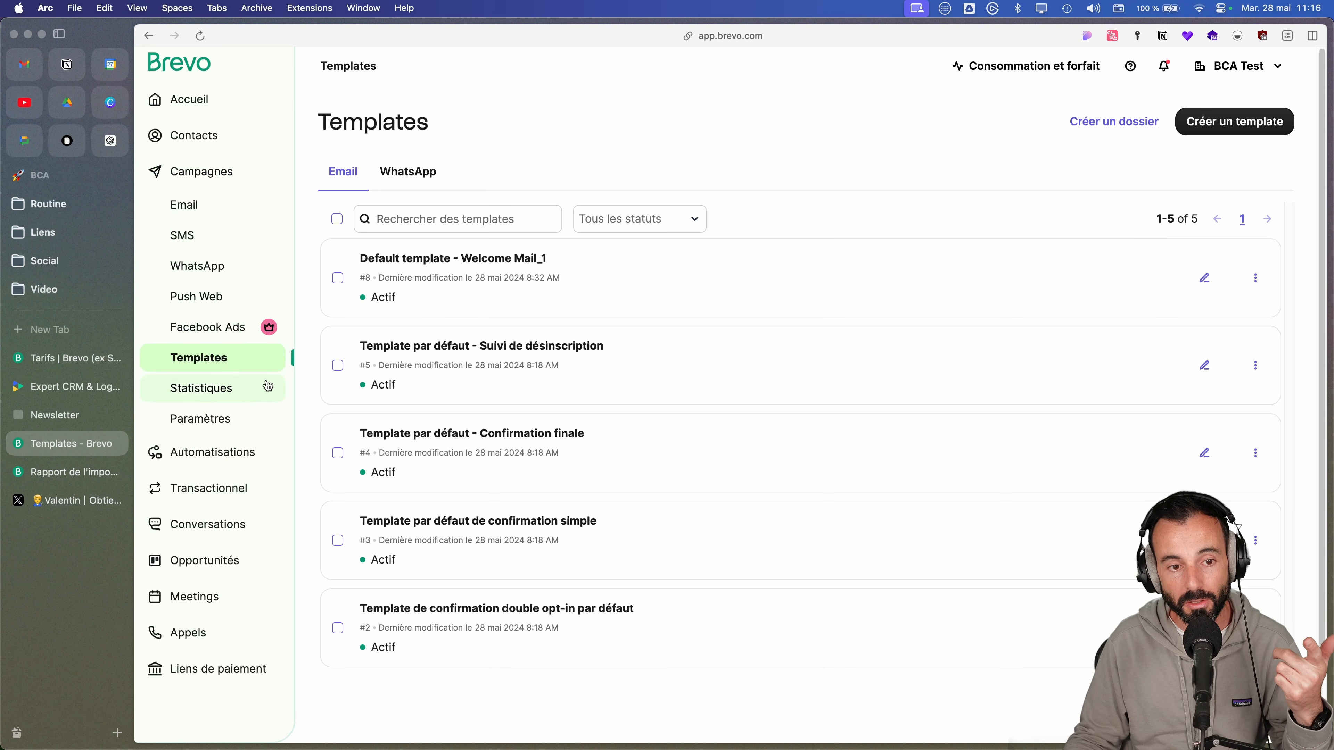
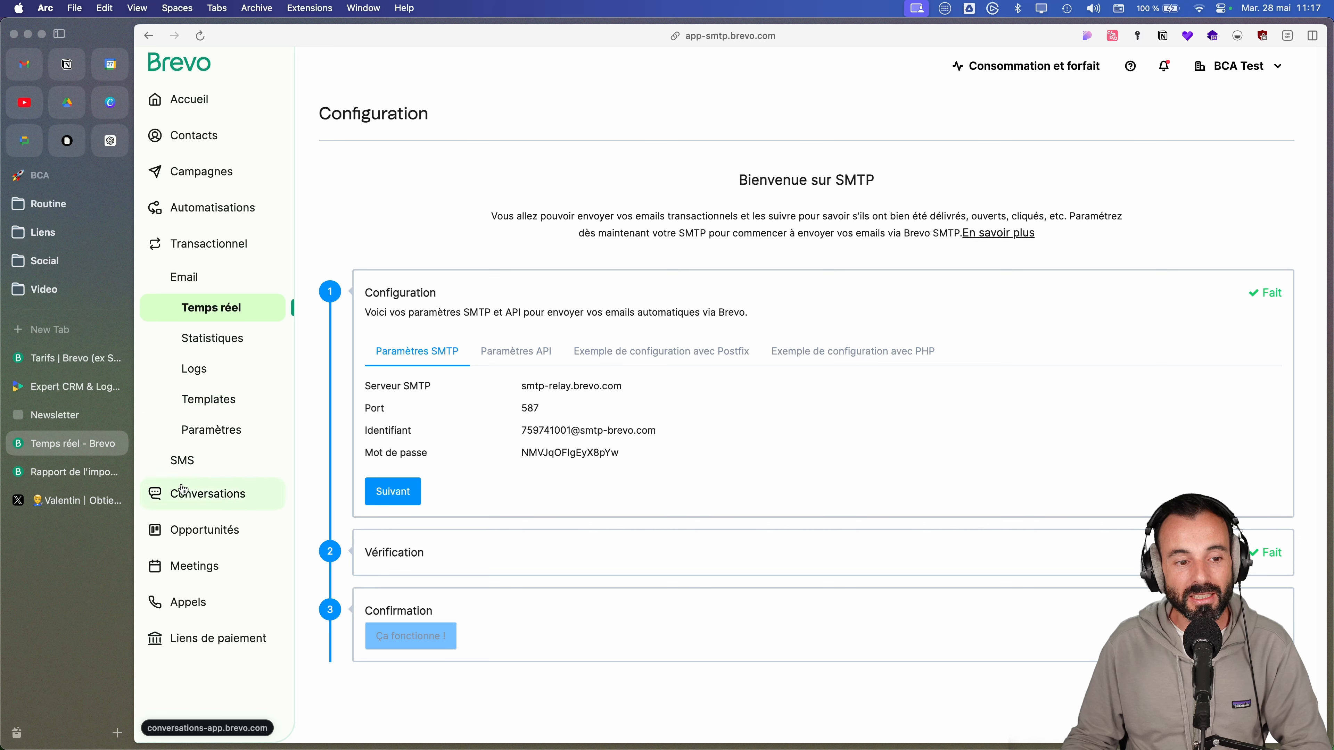
- Open the Conversations section, view the live chat widget example on the blc-conseil.com website, and close the chat
left_click(225, 500)
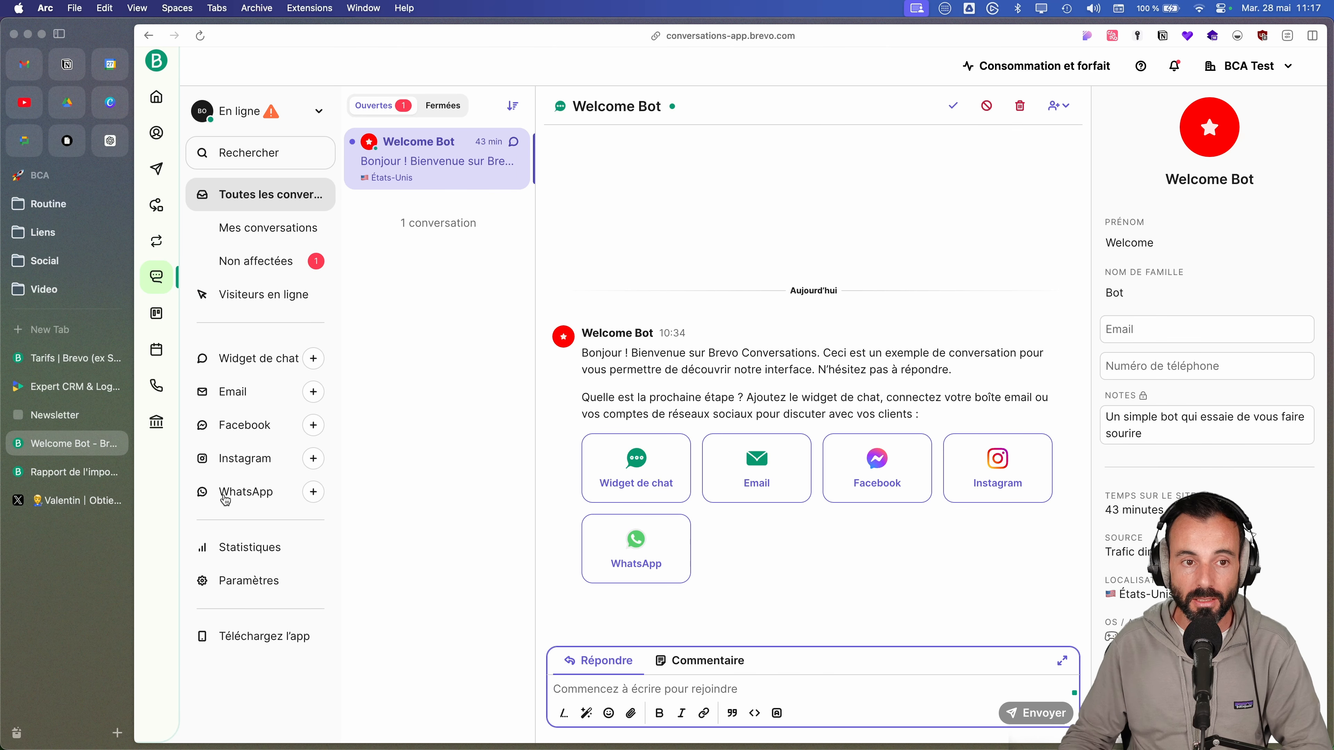
key("super+t")
type("blc")
key("Return")
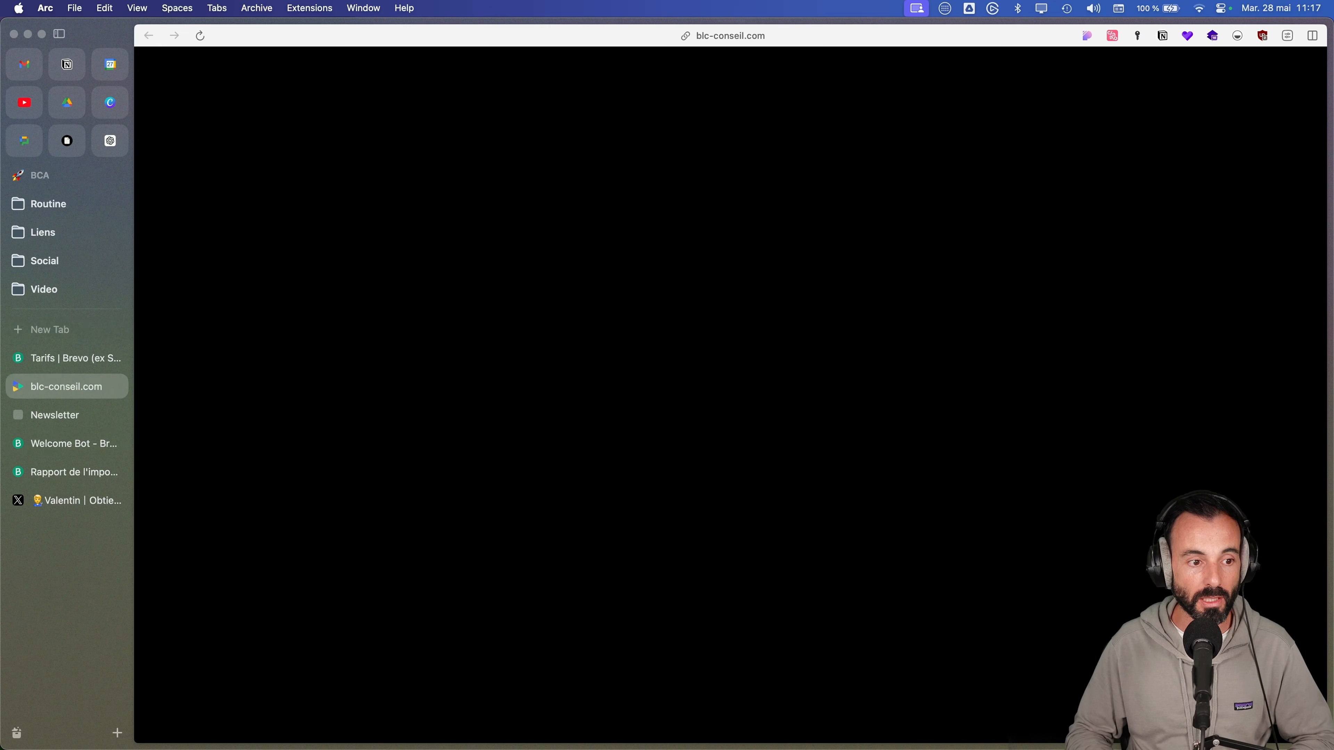
scroll(913, 305, "down", 10)
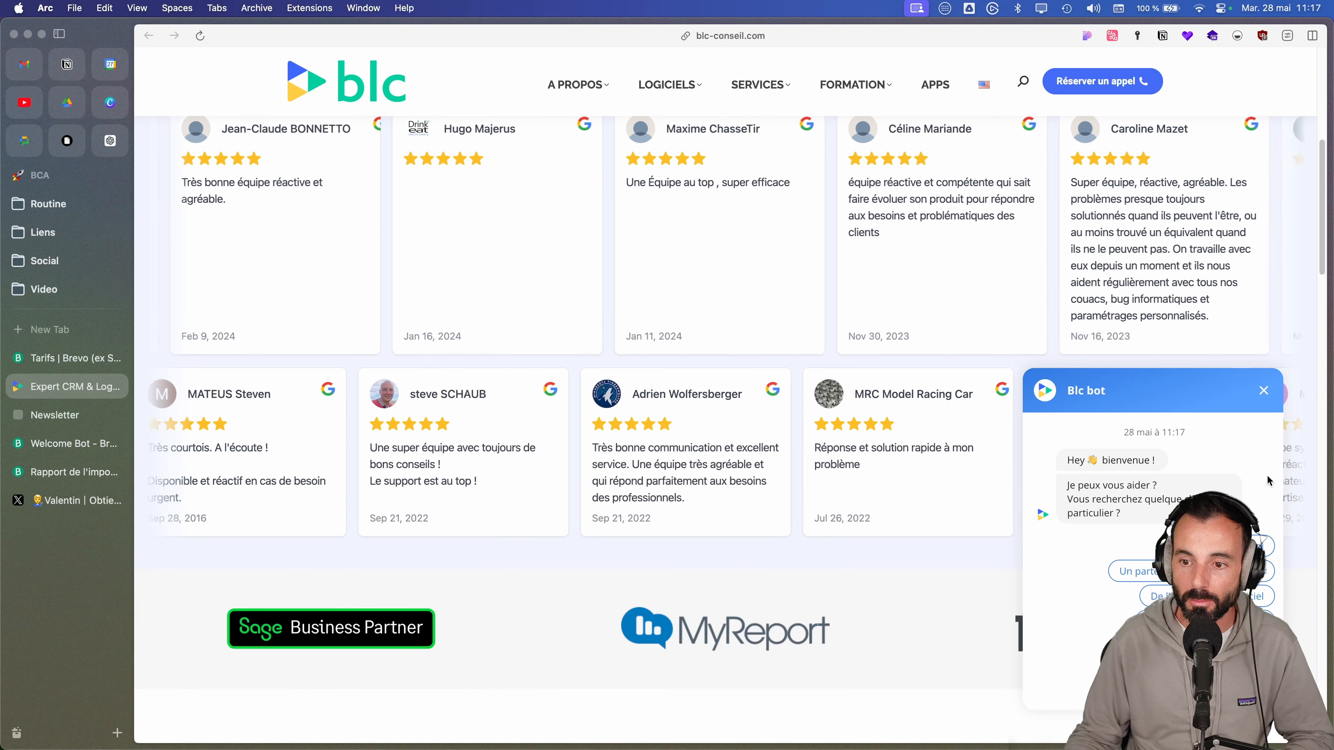
left_click(1268, 396)
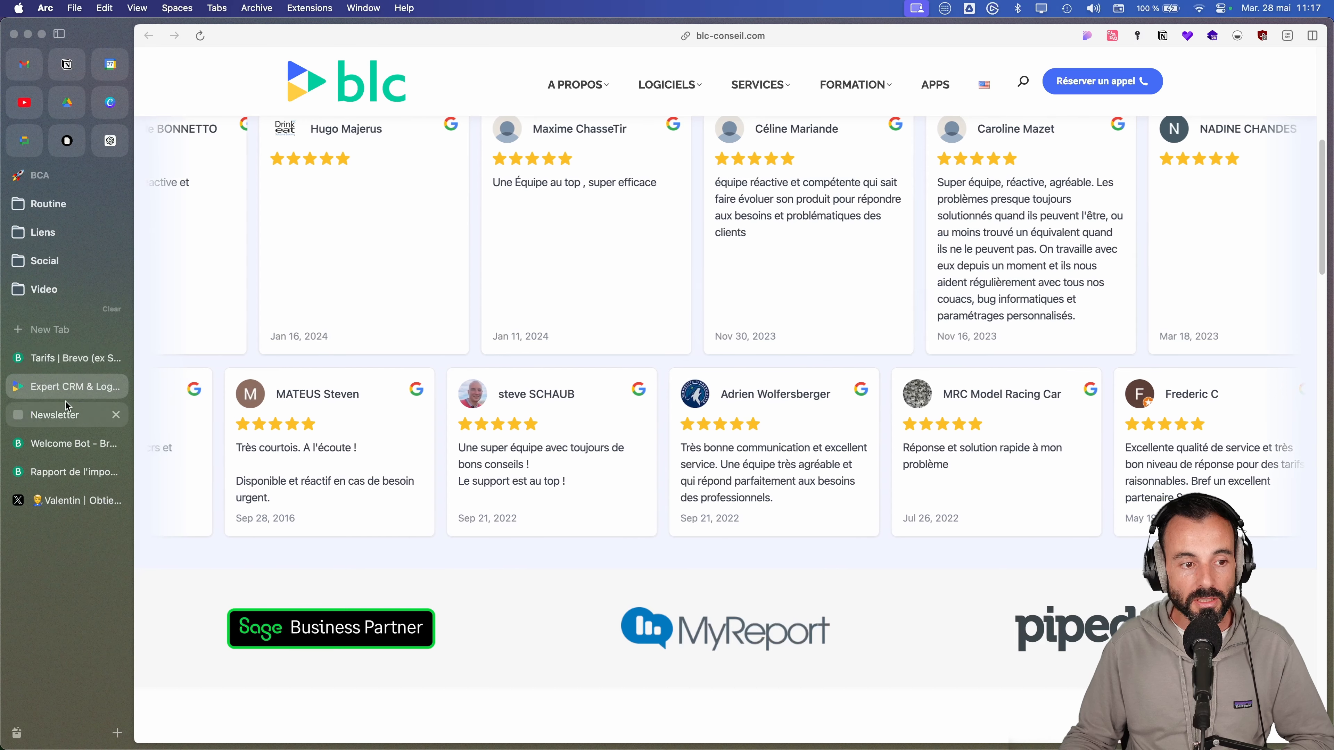
- Switch back to Brevo and review Conversations: online visitors, Email, Facebook, Instagram and WhatsApp channels, statistics and settings
left_click(68, 444)
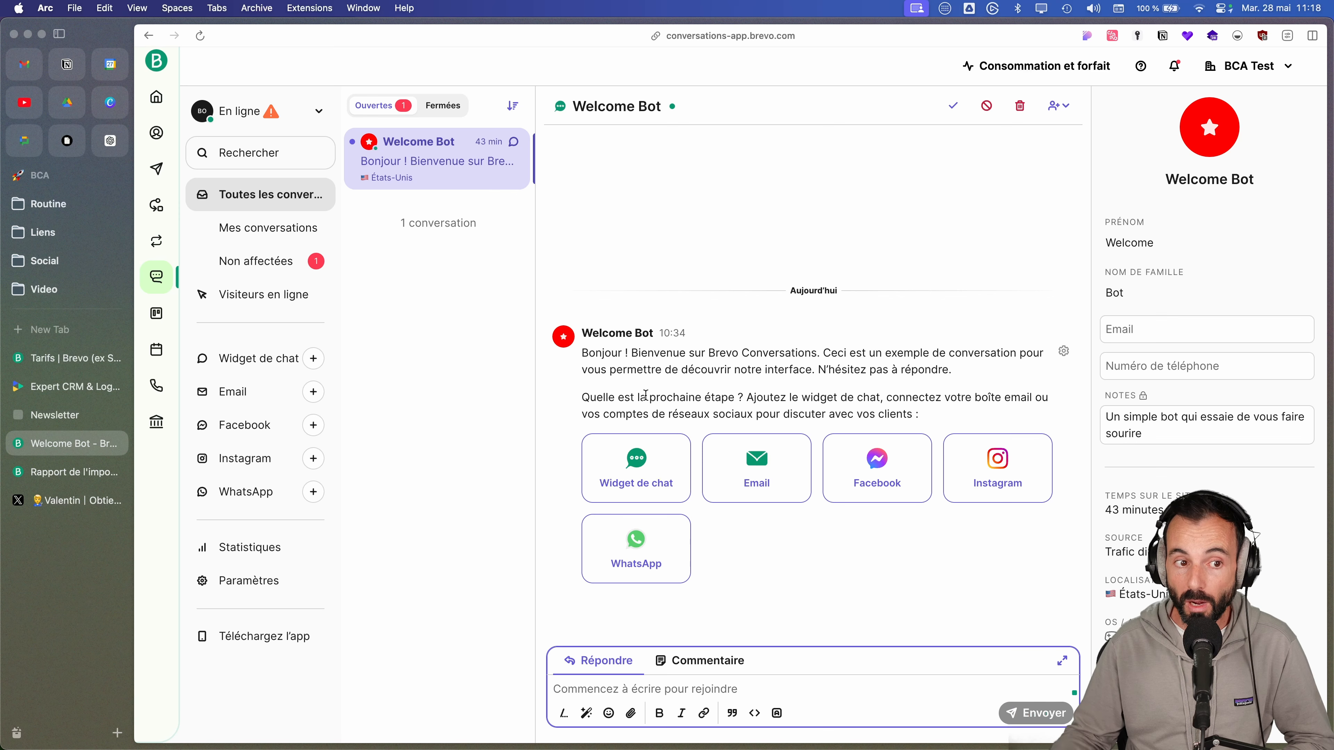
left_click(263, 296)
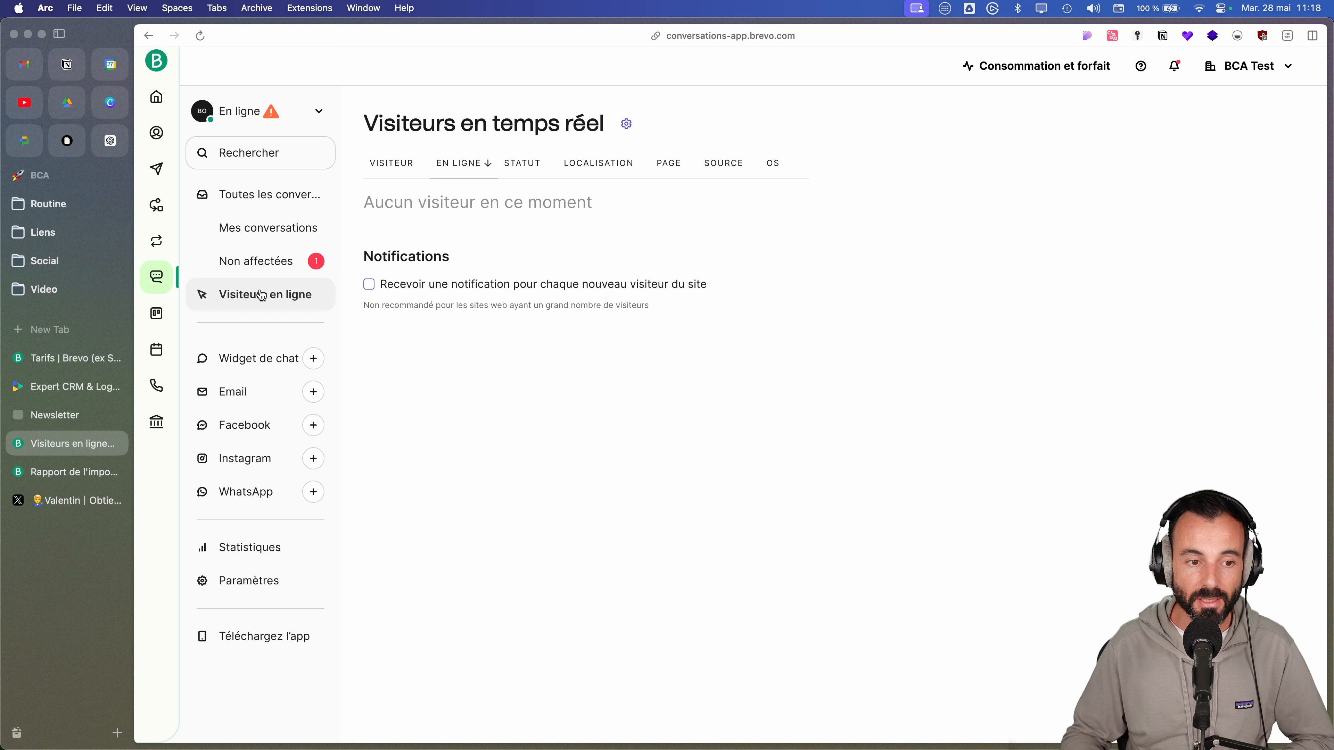
left_click(312, 396)
left_click(312, 426)
left_click(312, 459)
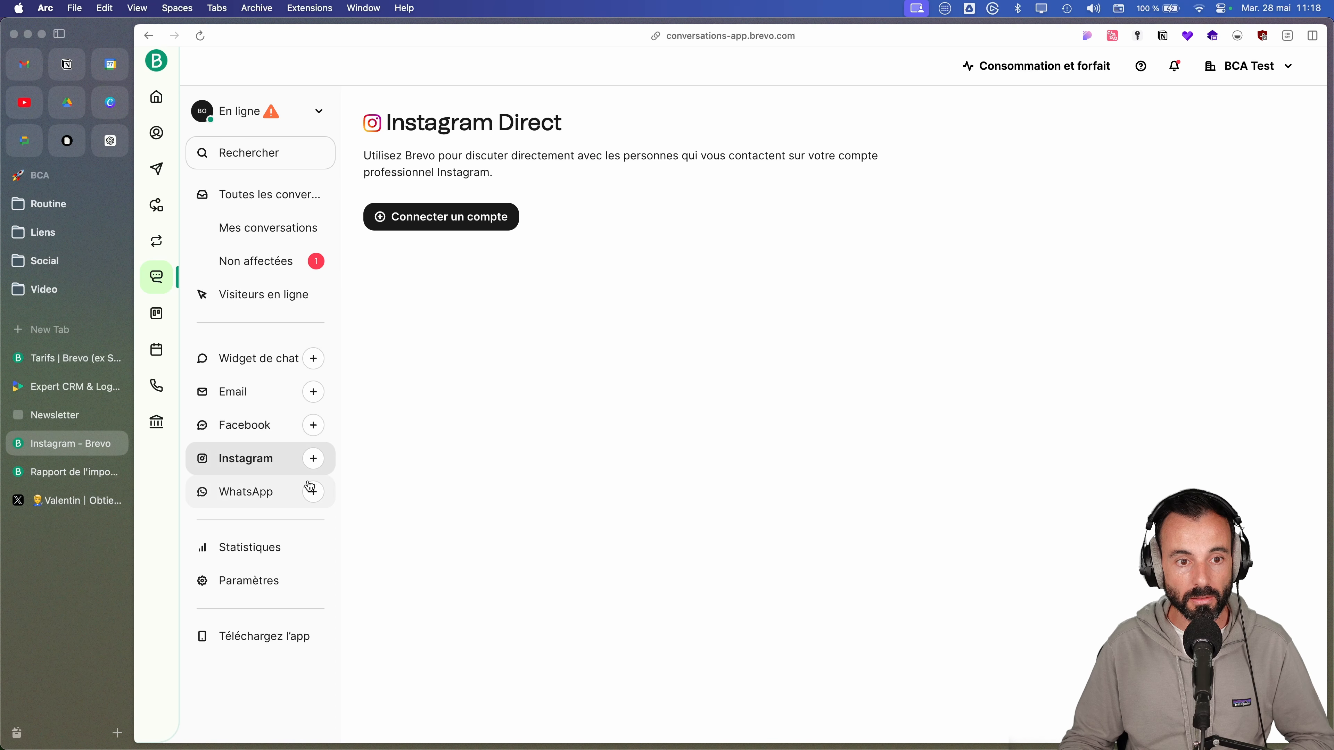
left_click(311, 490)
left_click(254, 549)
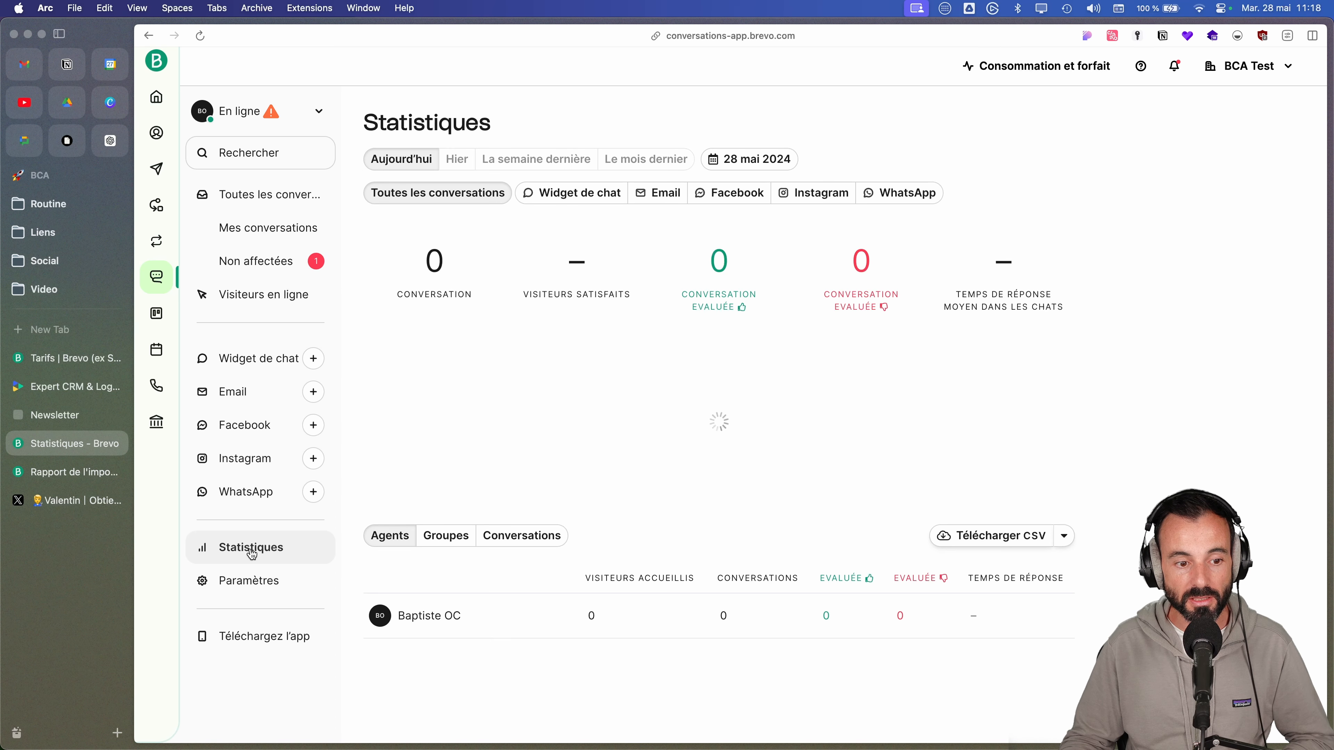
left_click(255, 588)
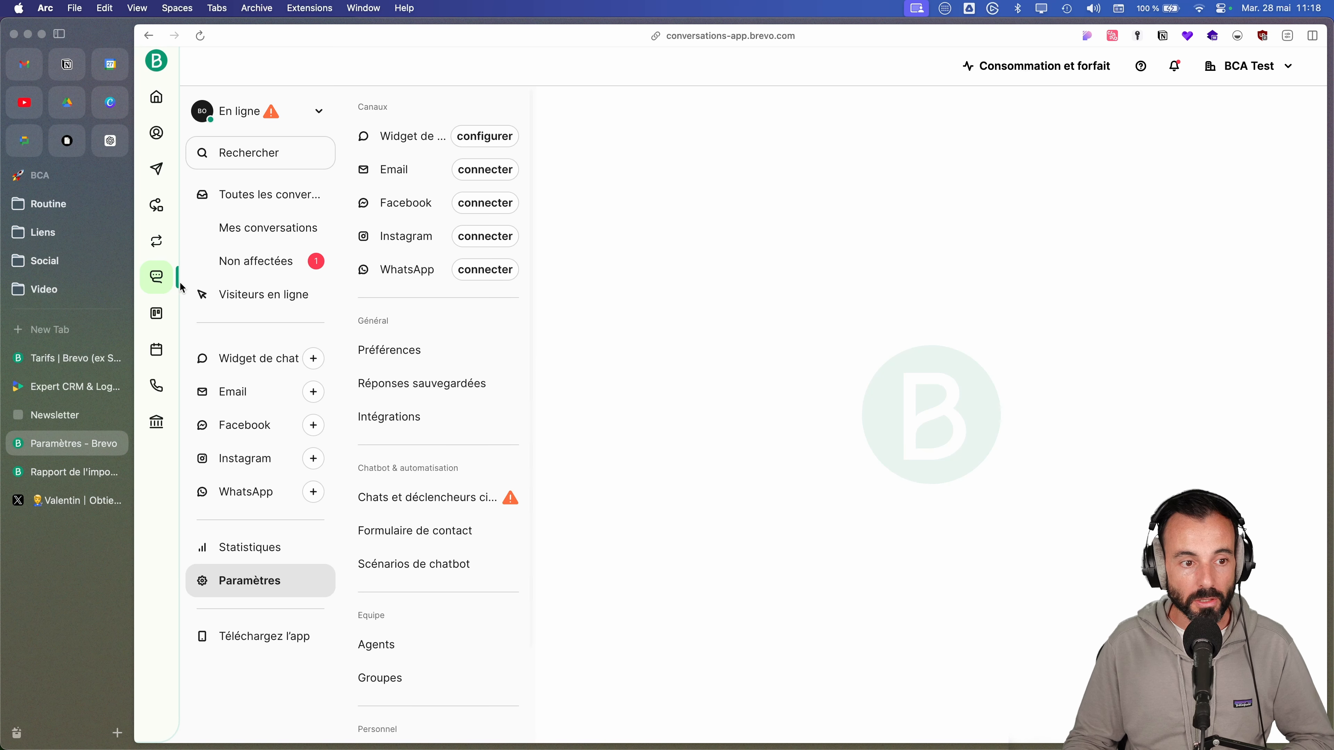
- Go to the opportunities pipeline and open the example opportunity in the Nouvelle stage
left_click(158, 314)
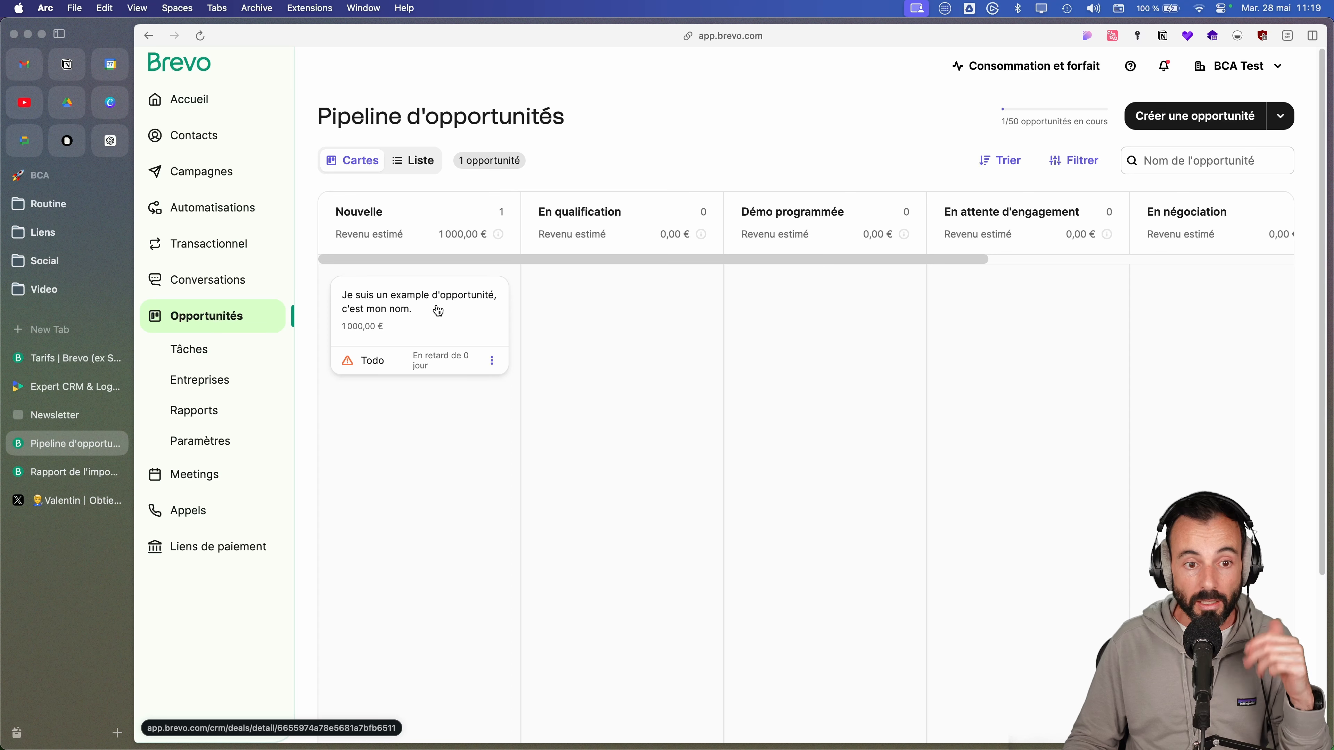
left_click_drag(439, 314, 468, 348)
left_click(452, 319)
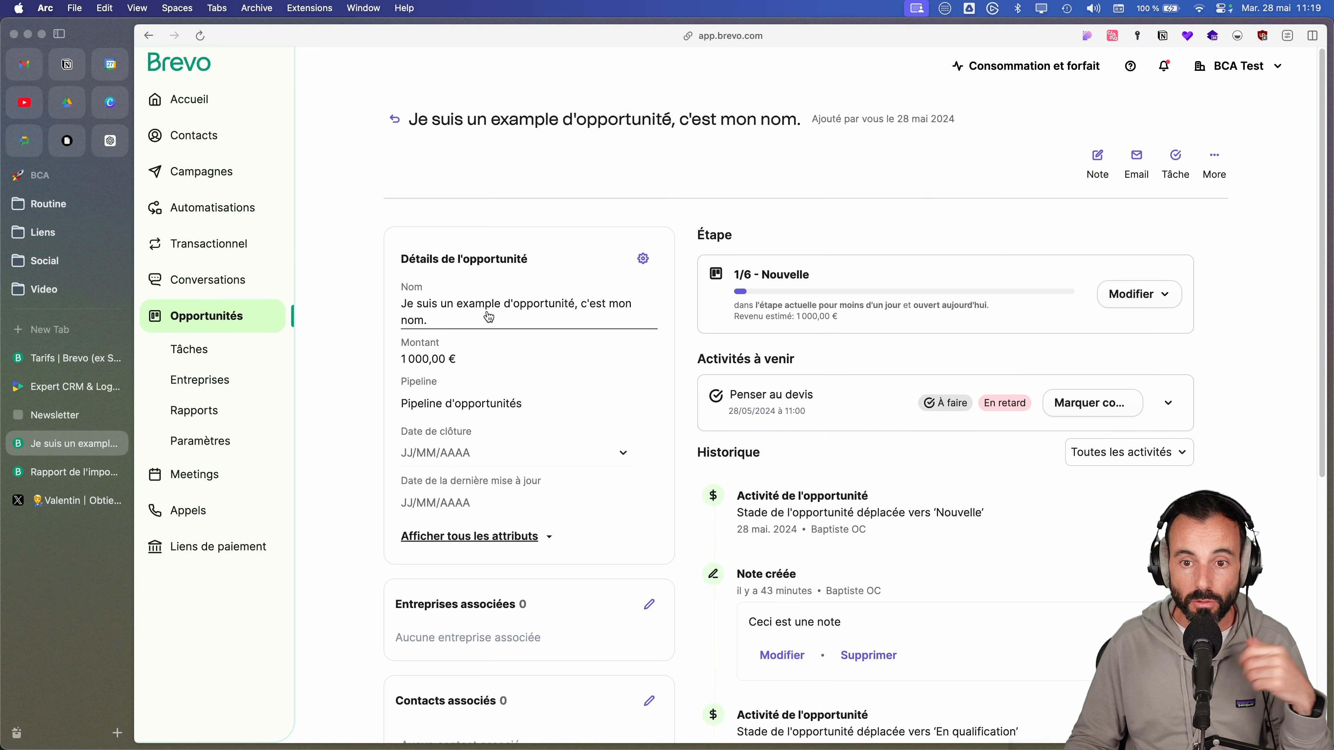
- Examine the note, email, task and additional actions available for the example opportunity without applying any
left_click(1101, 166)
key("Escape")
left_click(1136, 169)
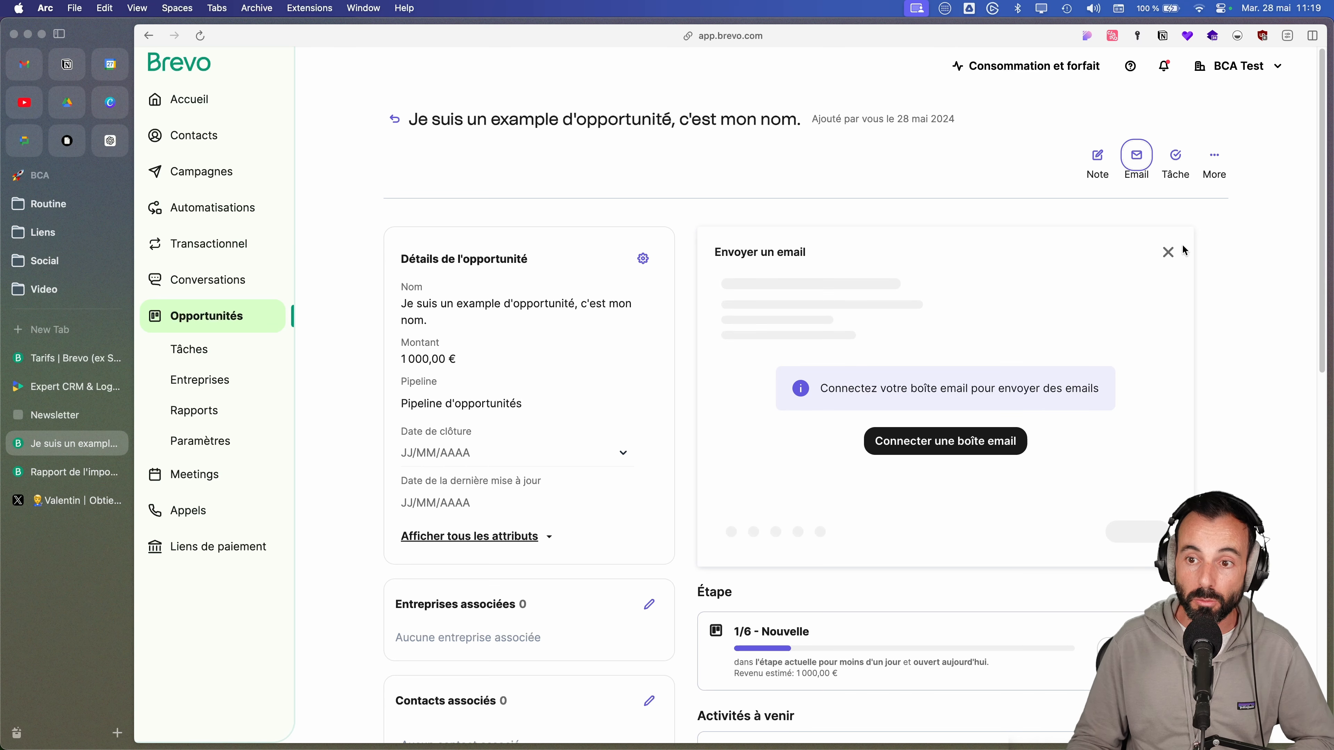
left_click(1168, 253)
left_click(1178, 172)
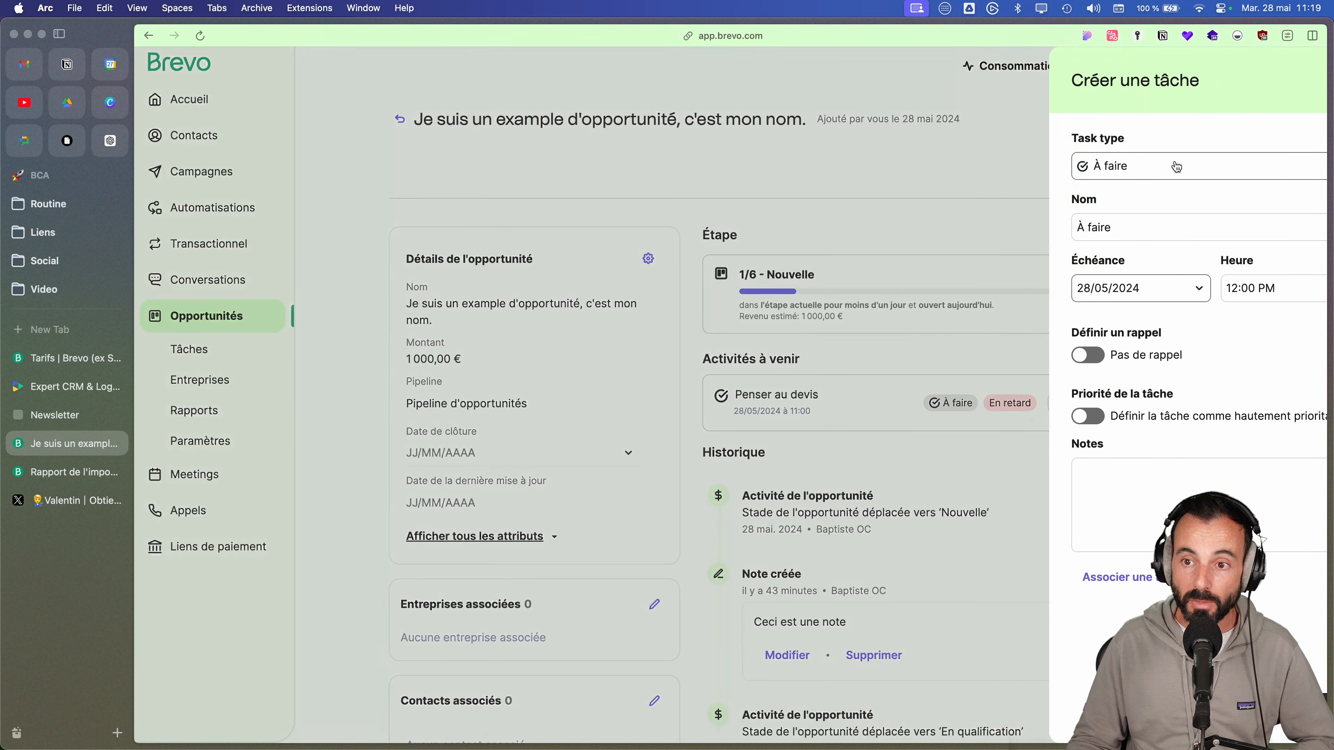
key("Escape")
left_click(1219, 166)
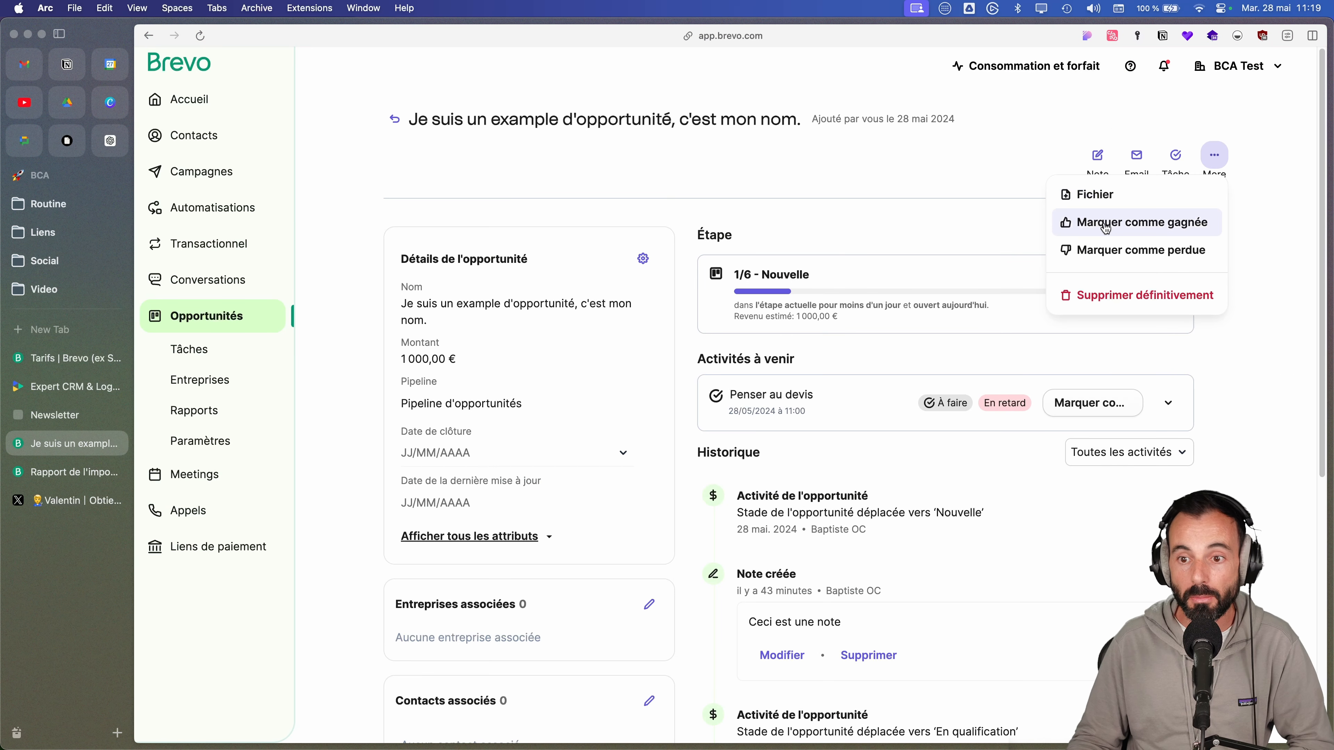
left_click(1252, 230)
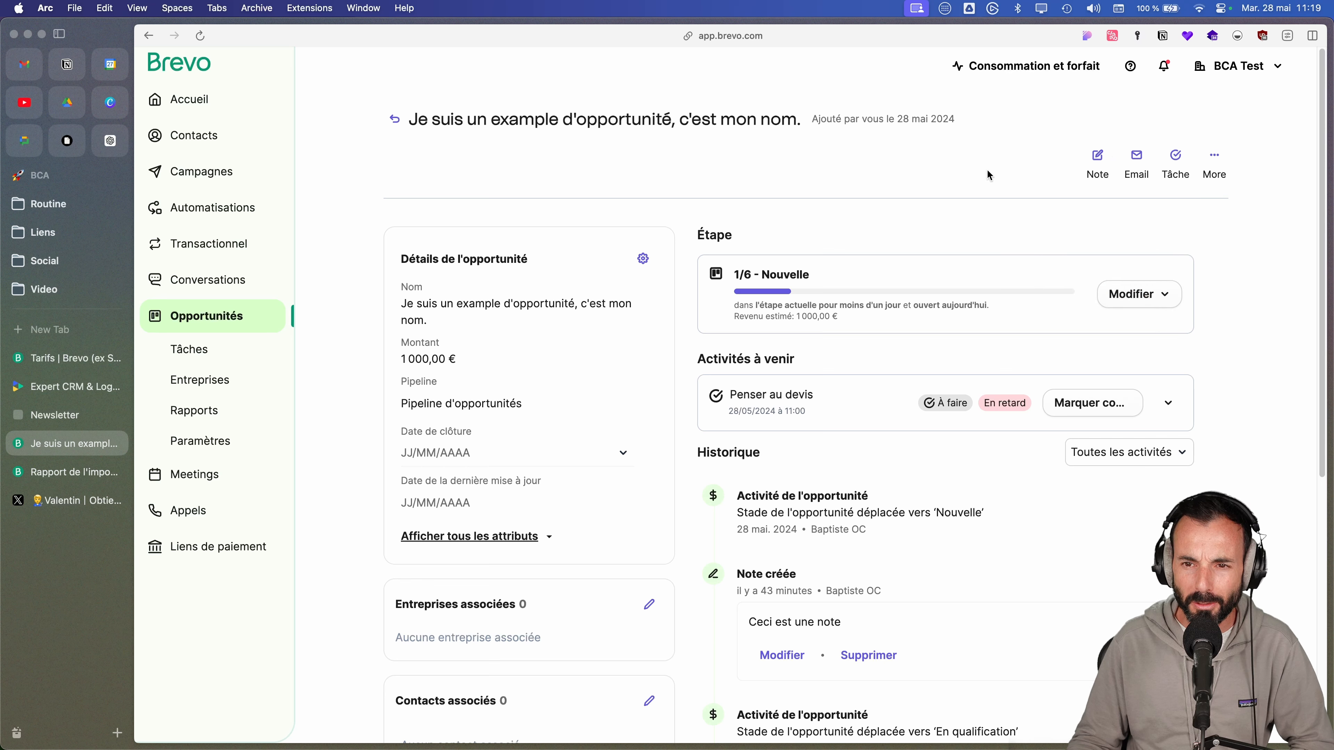
left_click(1216, 167)
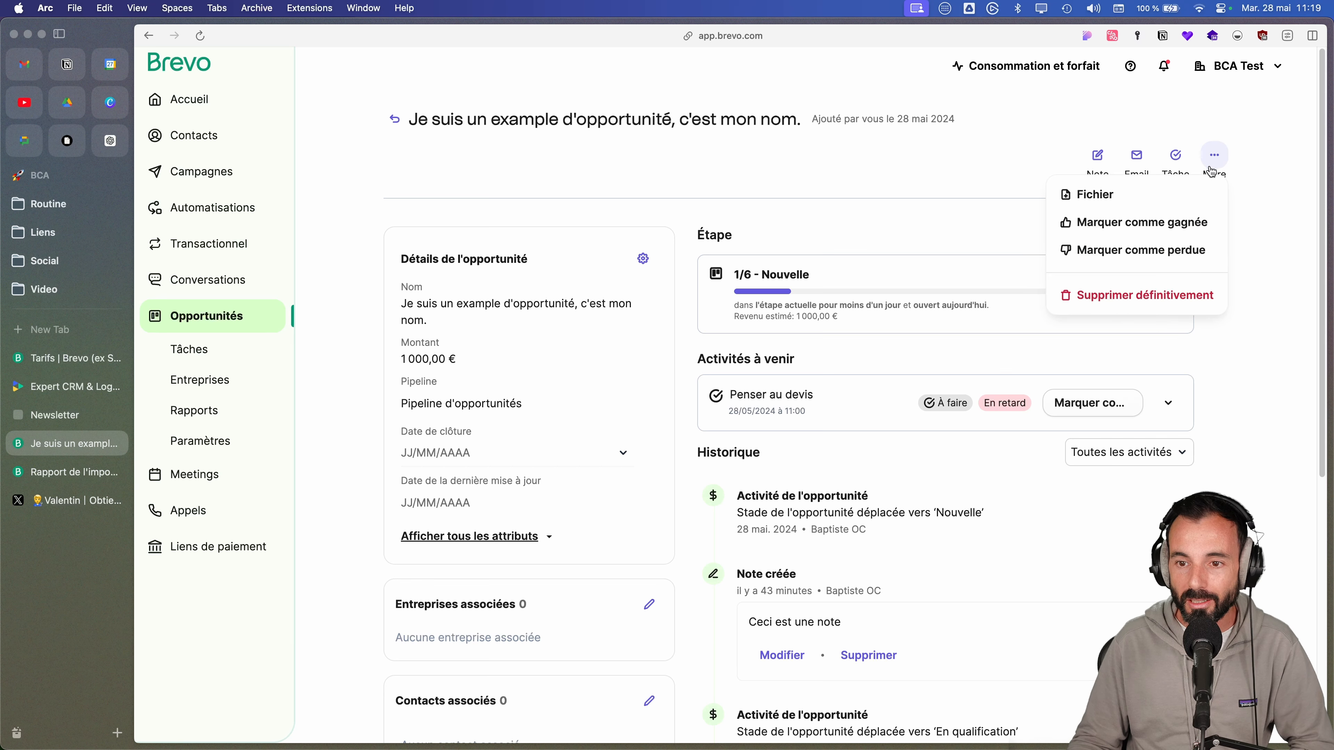
left_click(1258, 228)
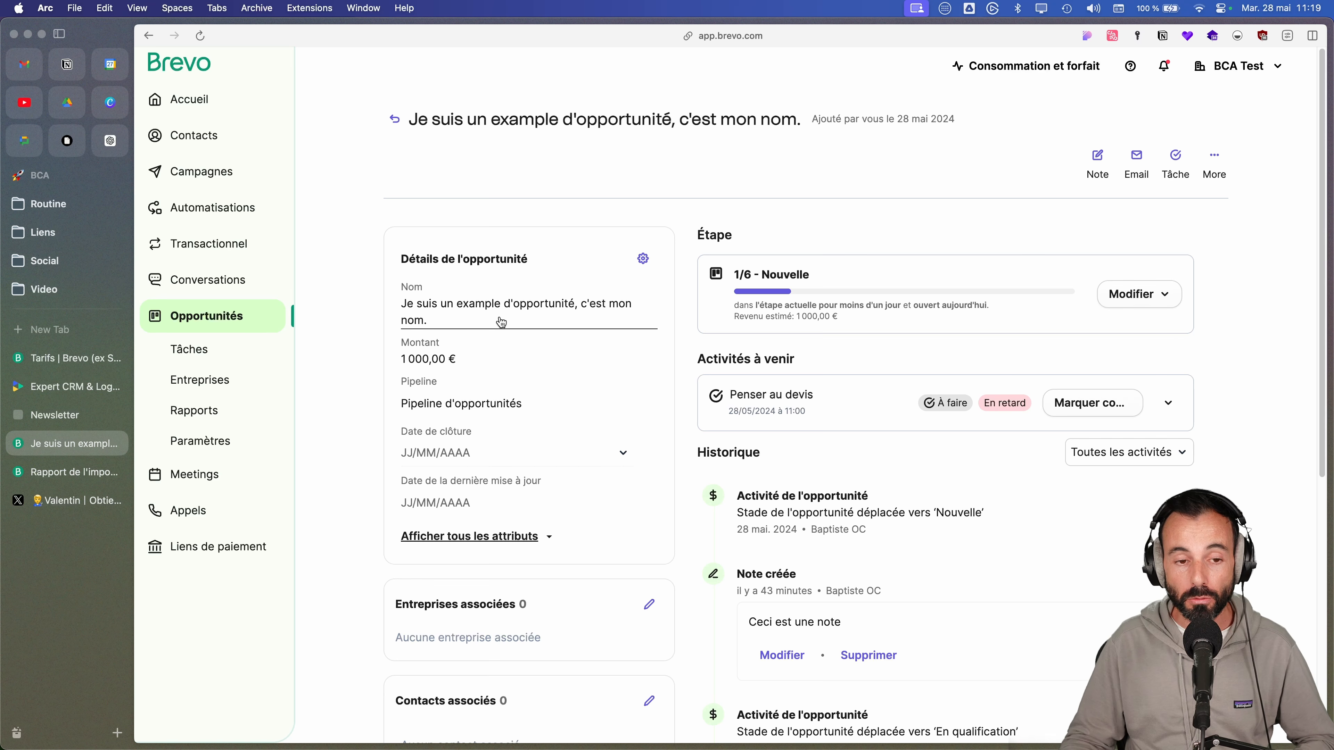
- Review the example opportunity's activity history and the details of its upcoming task "Penser au devis"
scroll(829, 293, "down", 10)
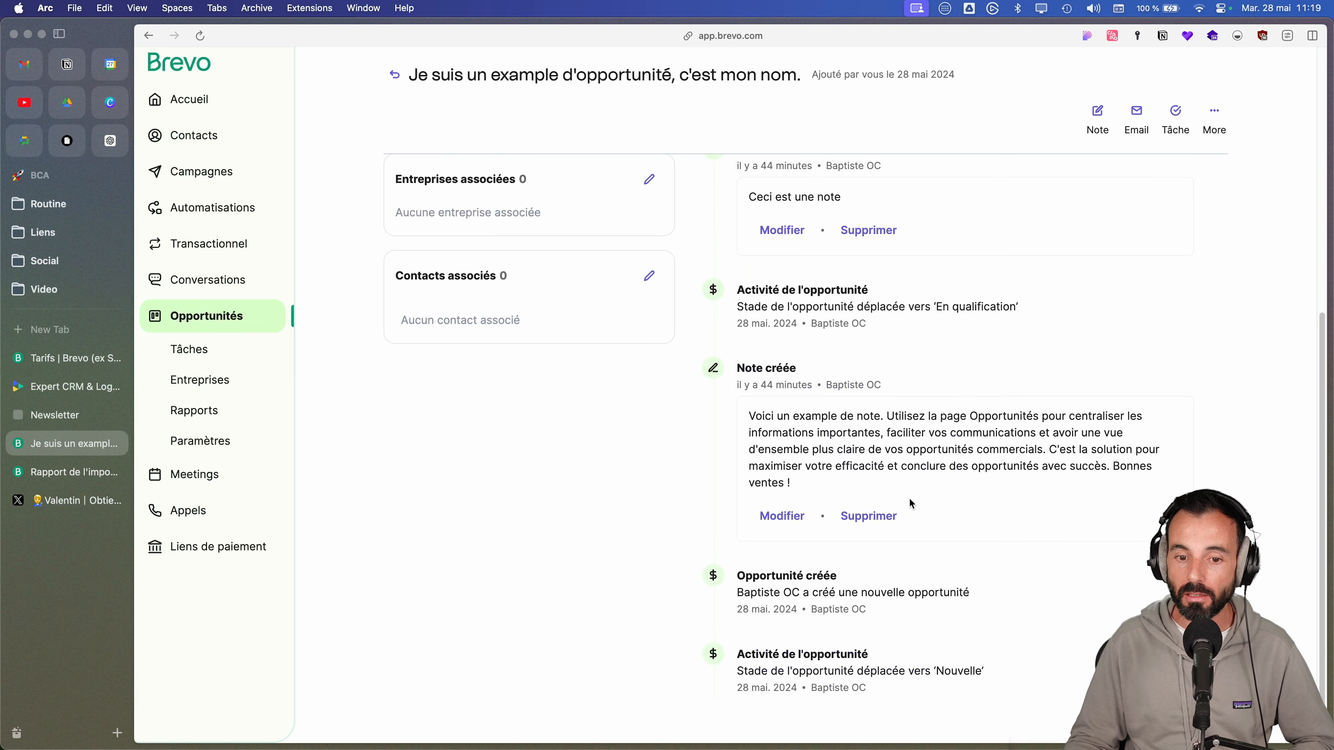
left_click_drag(728, 434, 1014, 451)
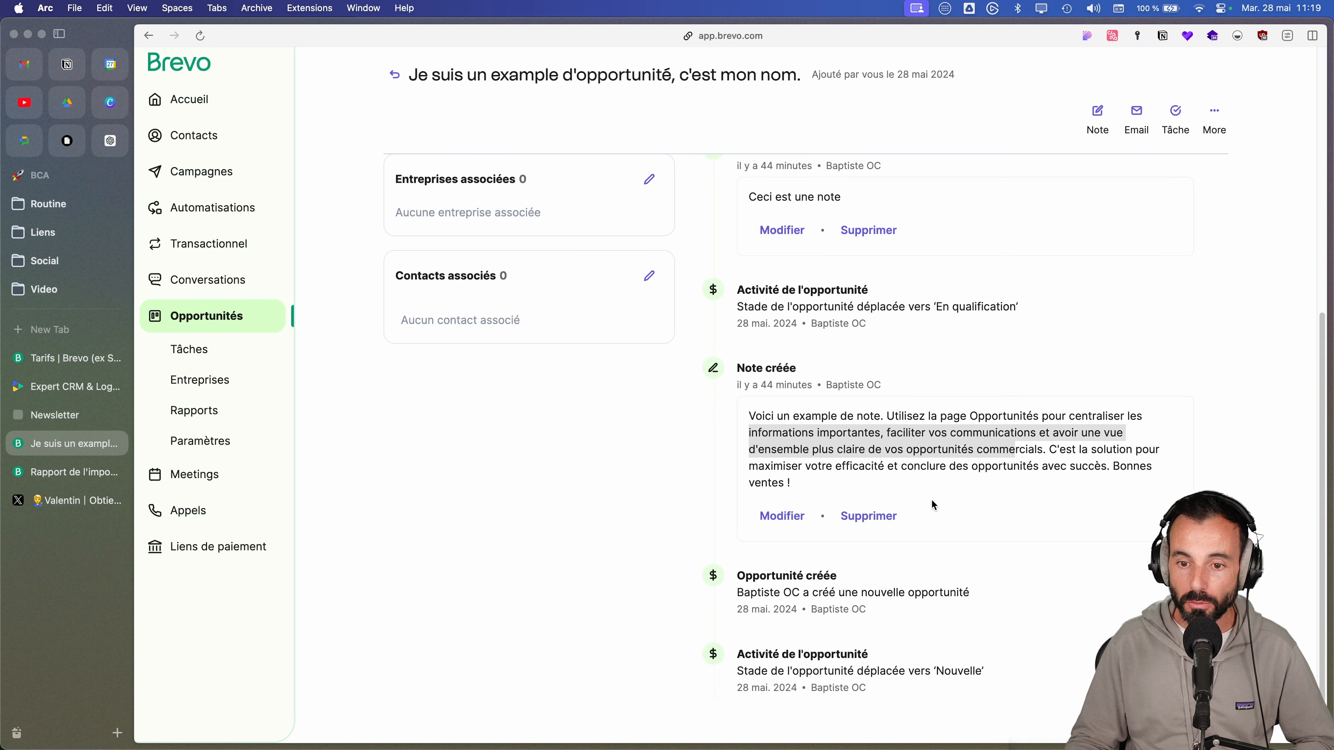
scroll(849, 683, "up", 10)
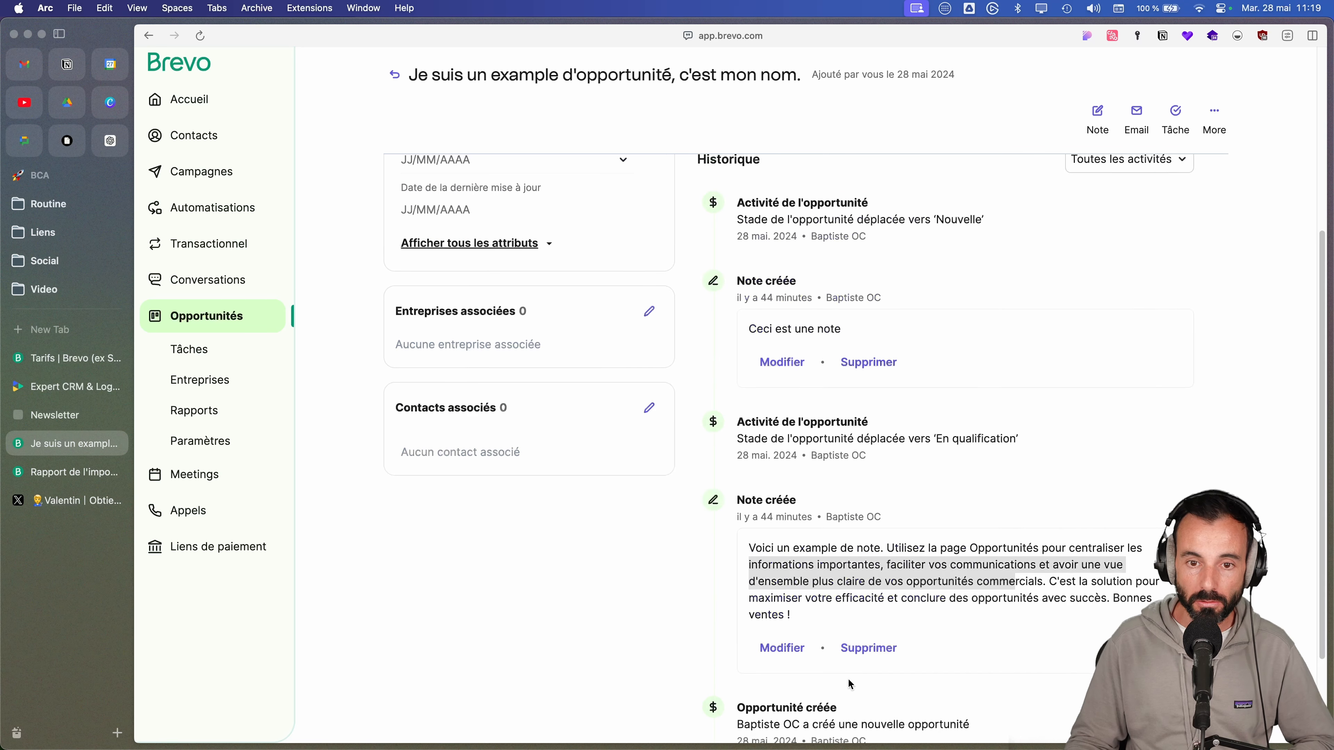
scroll(767, 337, "up", 6)
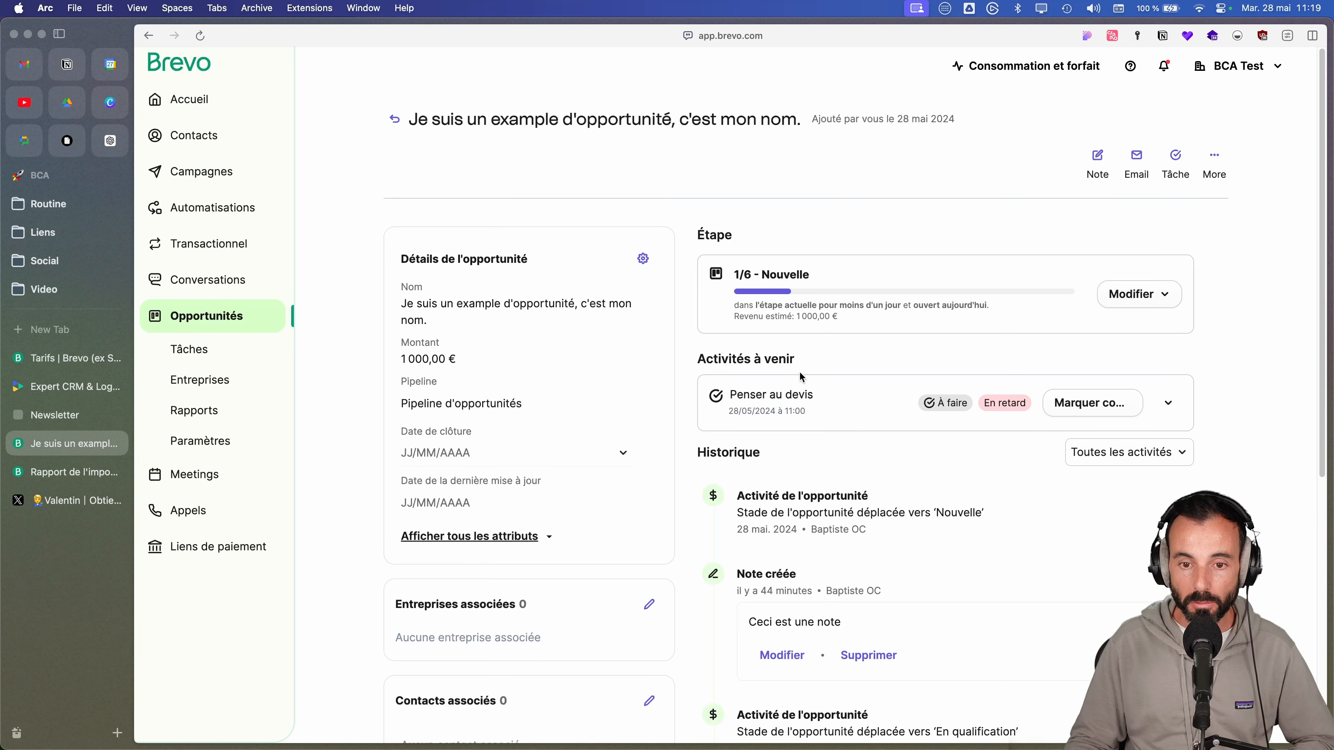
left_click(1170, 404)
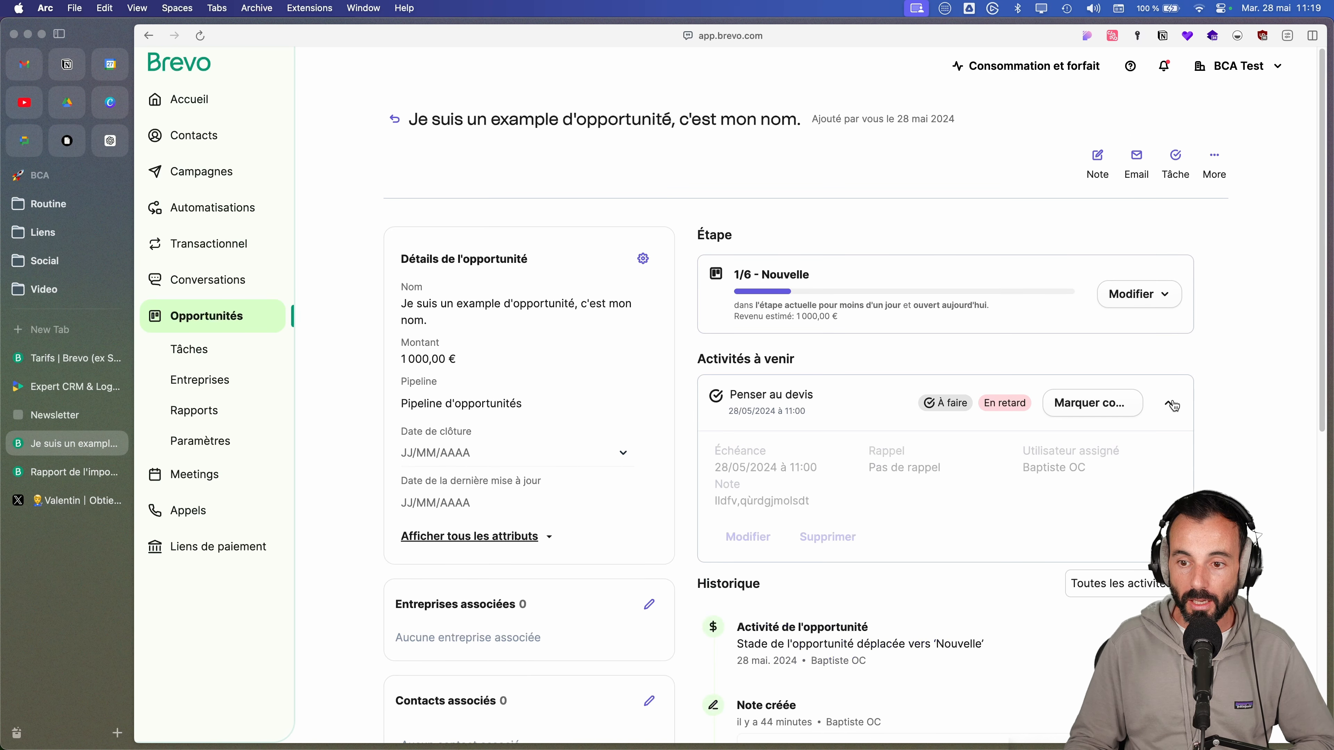
left_click(1174, 405)
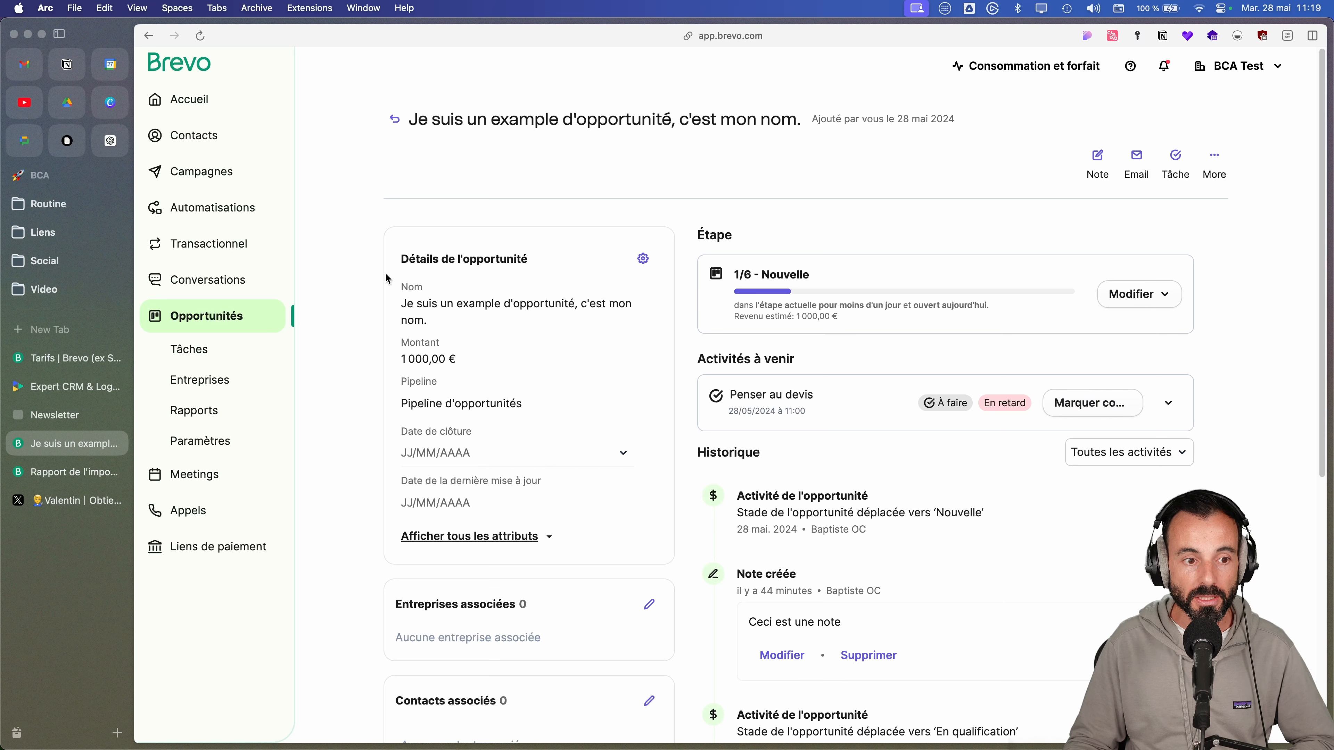
- Start a new task in the Tâches section and associate it with the example opportunity and the first listed contact
left_click(212, 365)
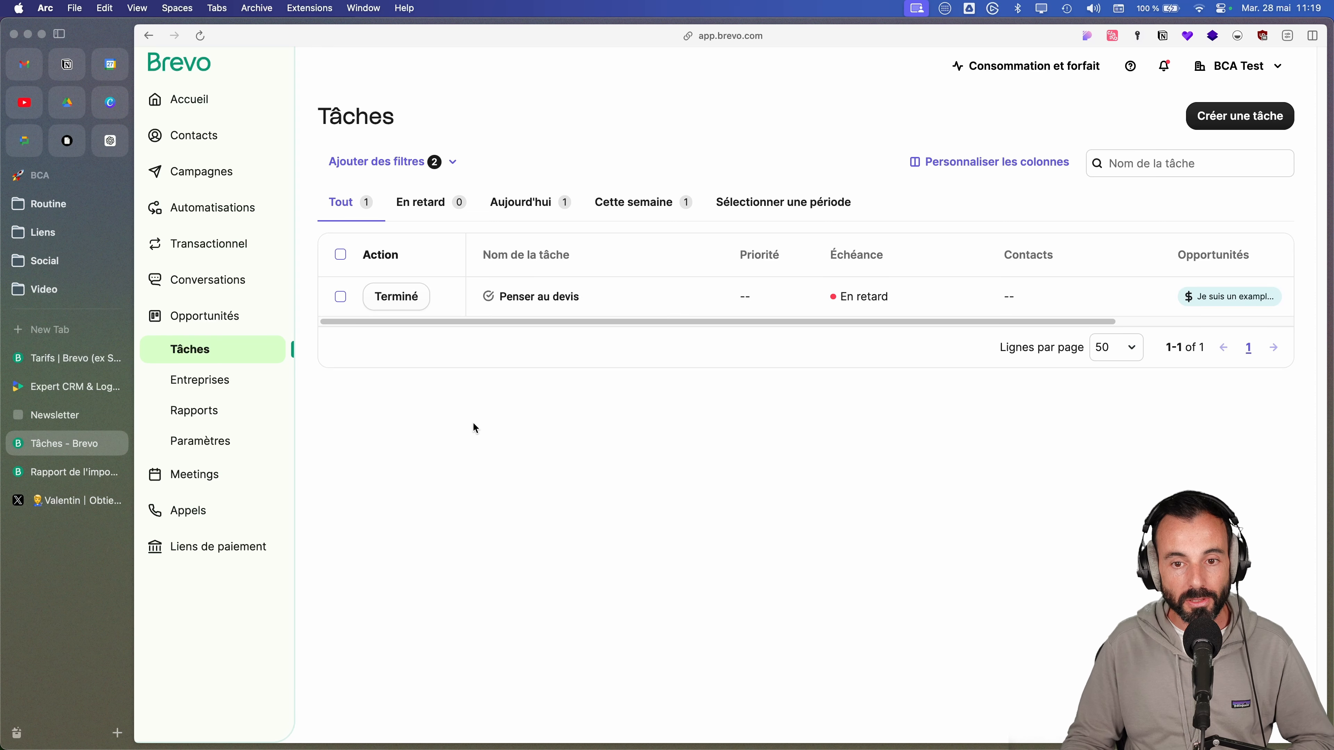
left_click(1236, 117)
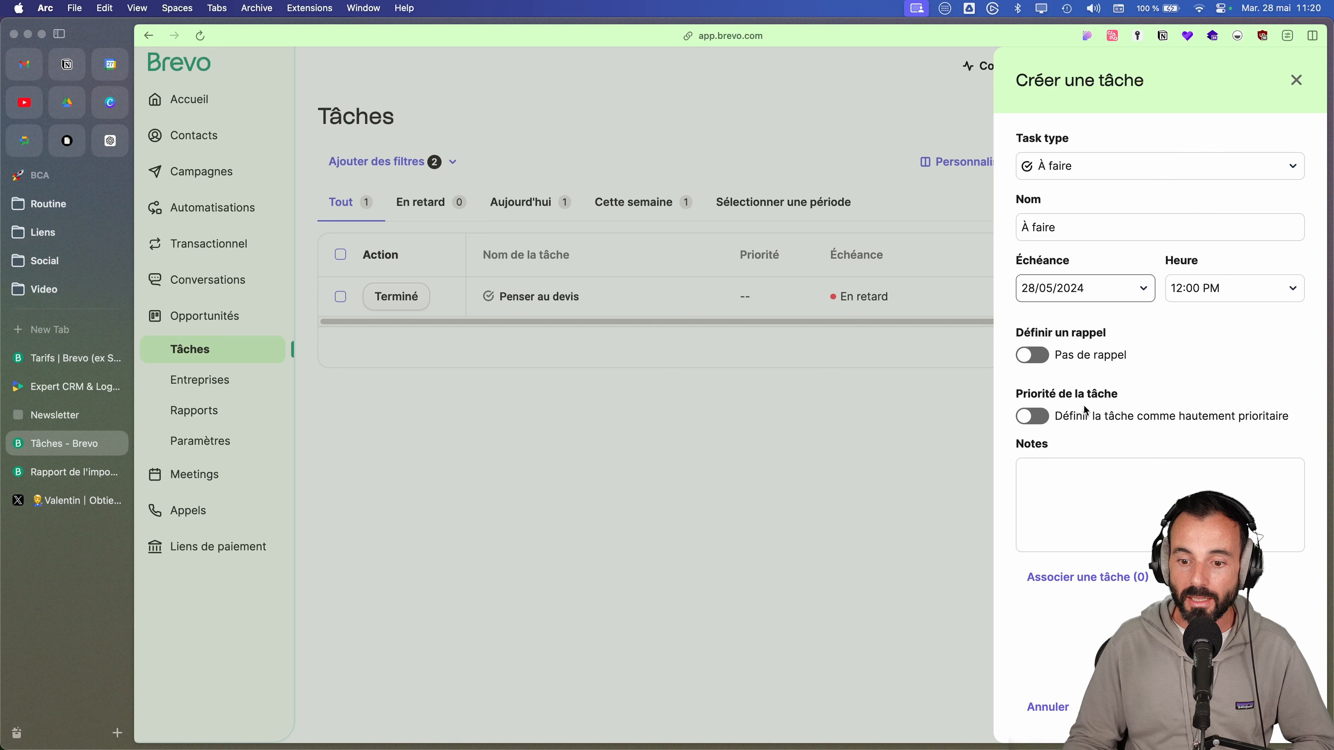
left_click(1103, 577)
scroll(1121, 558, "down", 3)
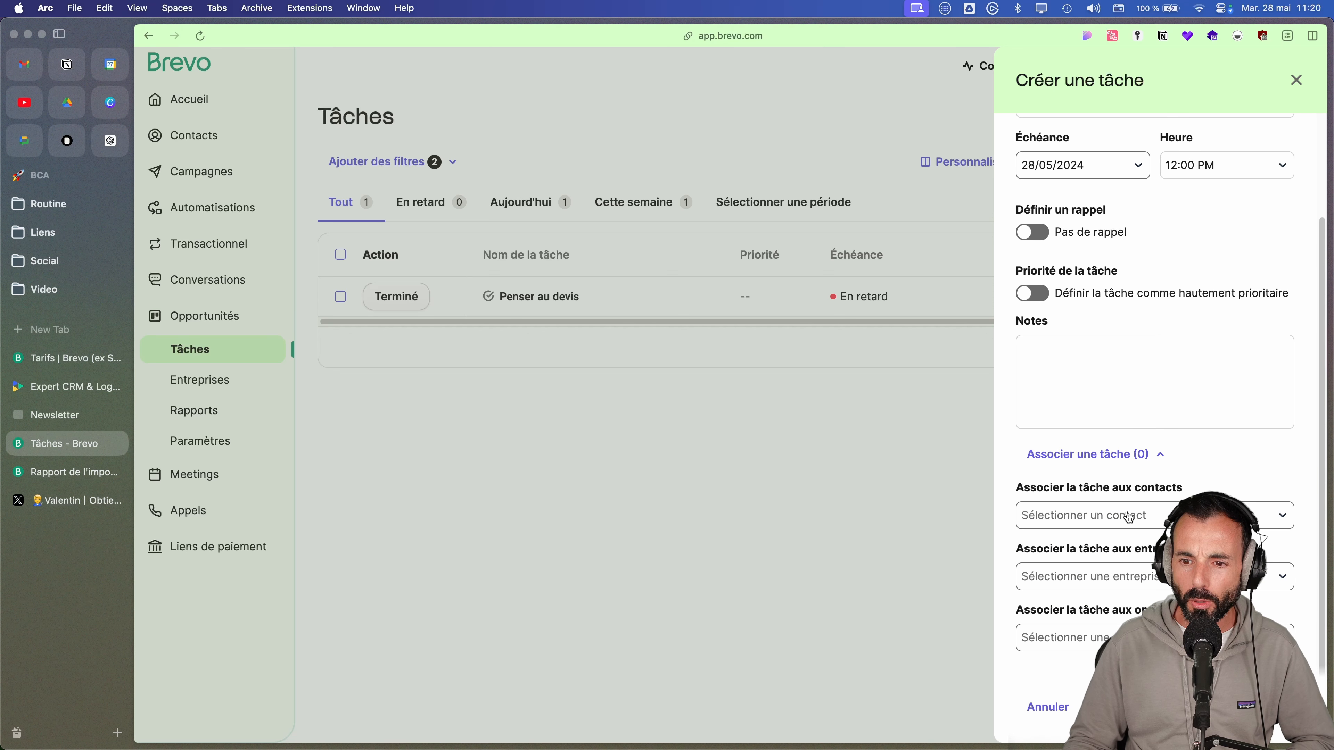
left_click(1140, 639)
scroll(1140, 641, "down", 2)
left_click(1140, 646)
left_click(1135, 508)
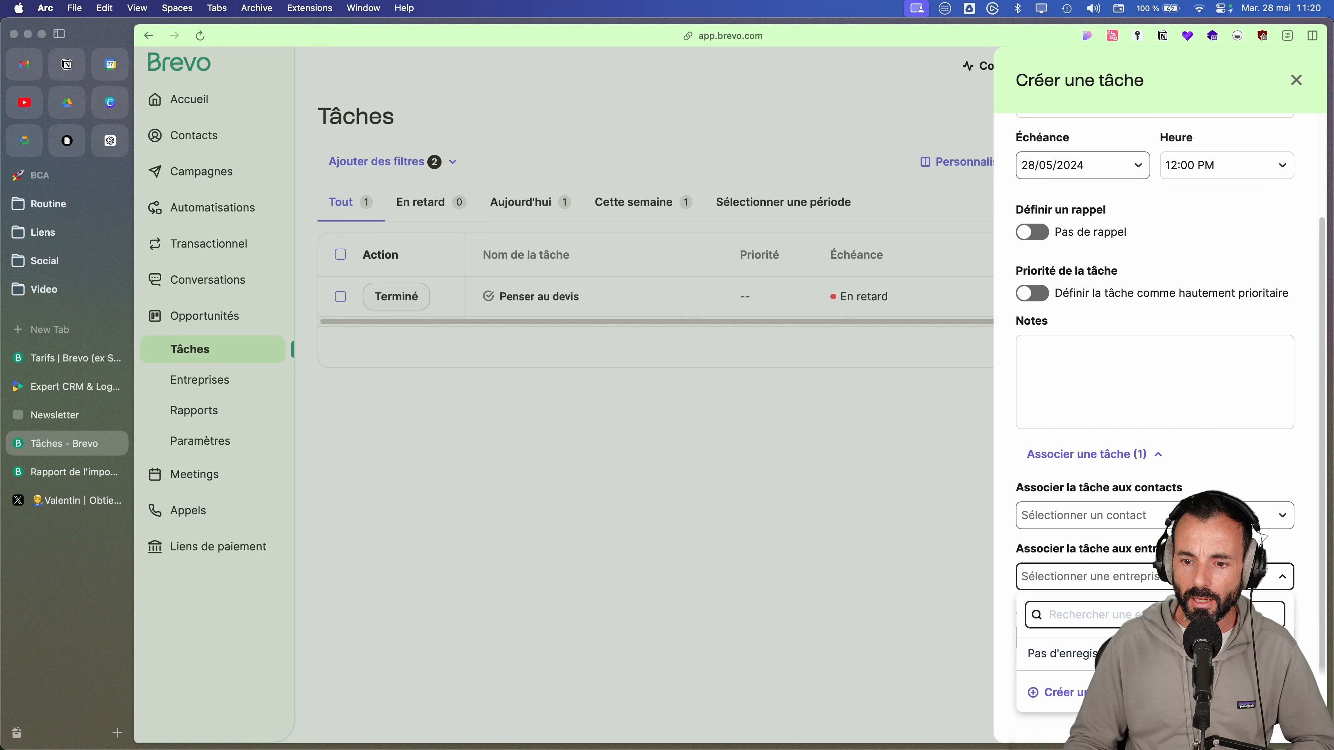
left_click(1114, 520)
left_click(1097, 612)
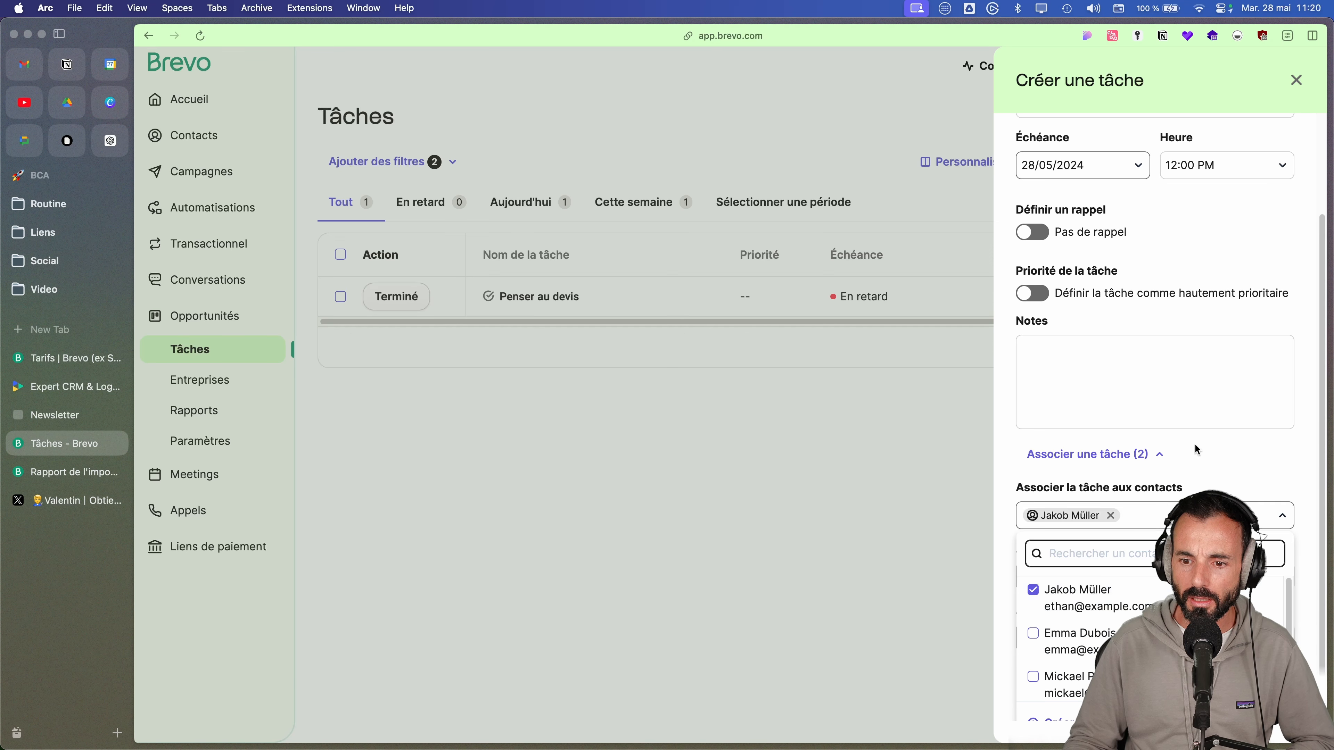
- Add the note "note" to the task, set its due date to 29/05/2024, and create it
left_click(1123, 366)
type("note")
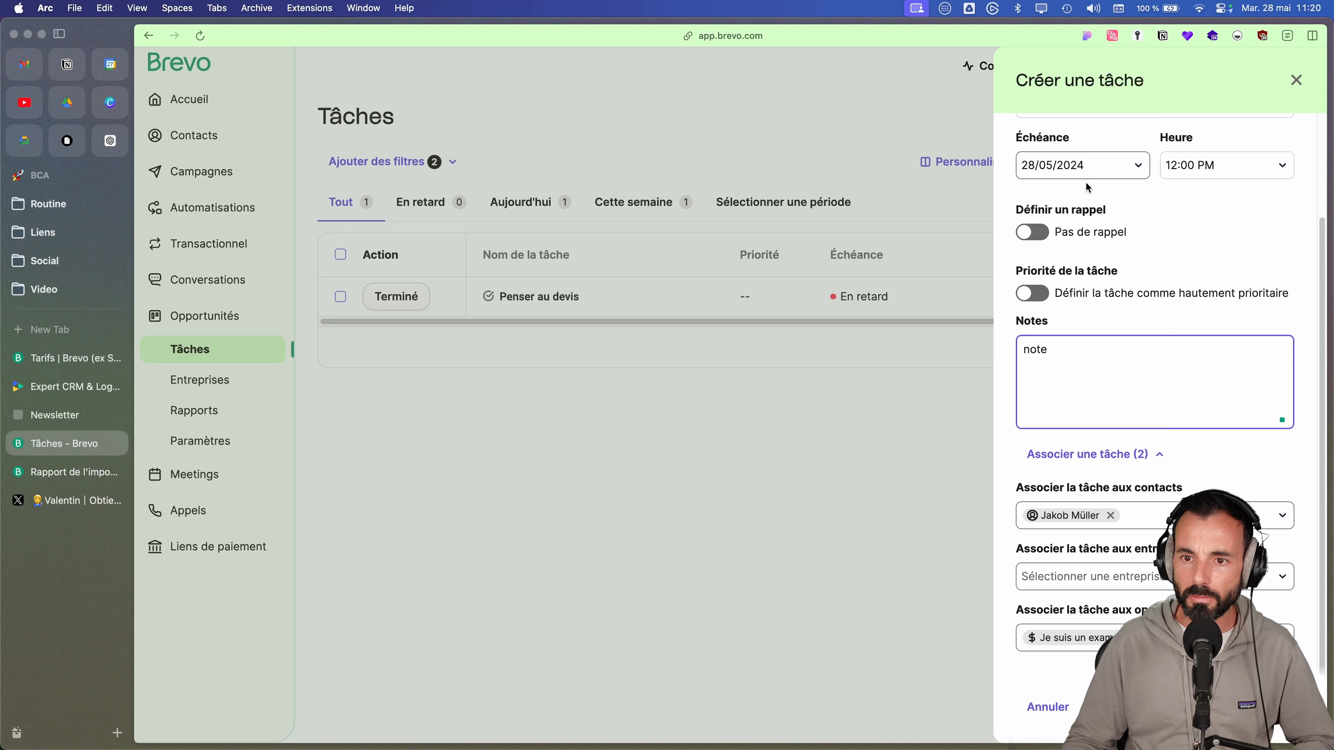
left_click(1082, 165)
left_click(1097, 410)
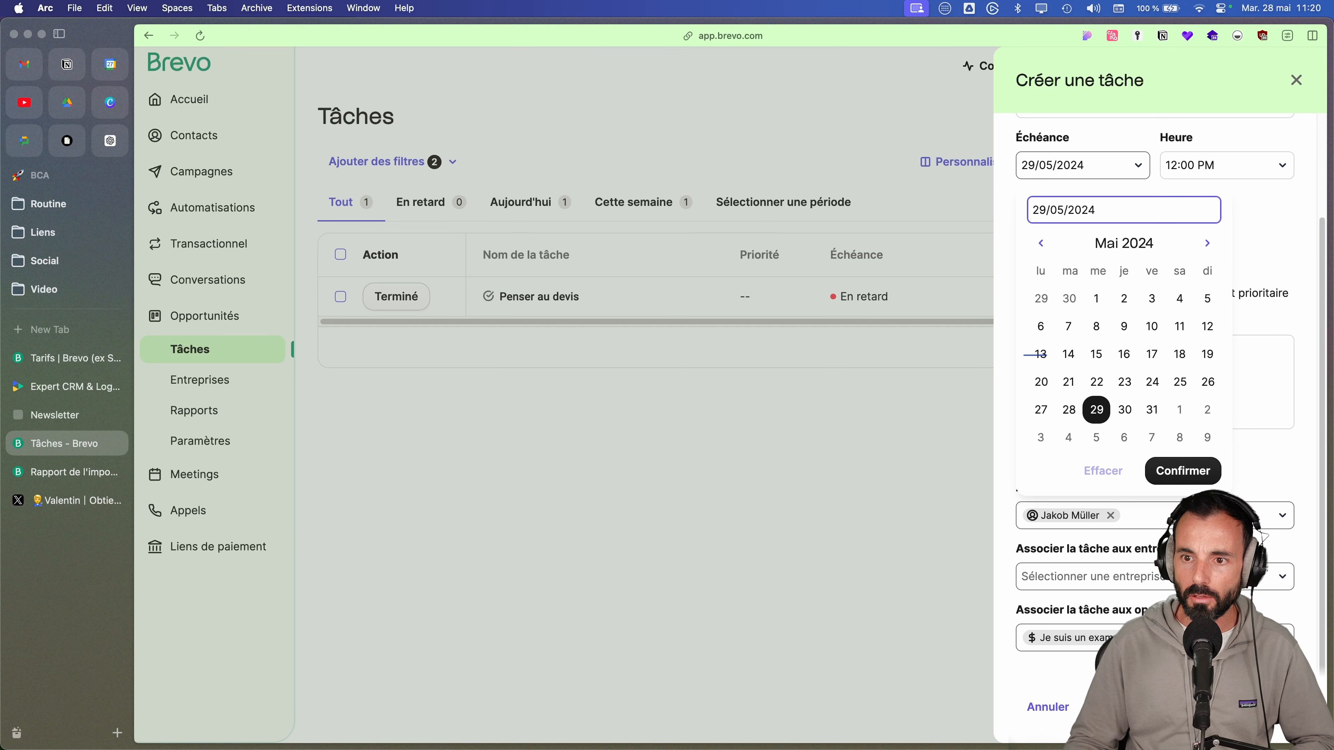
left_click(1253, 707)
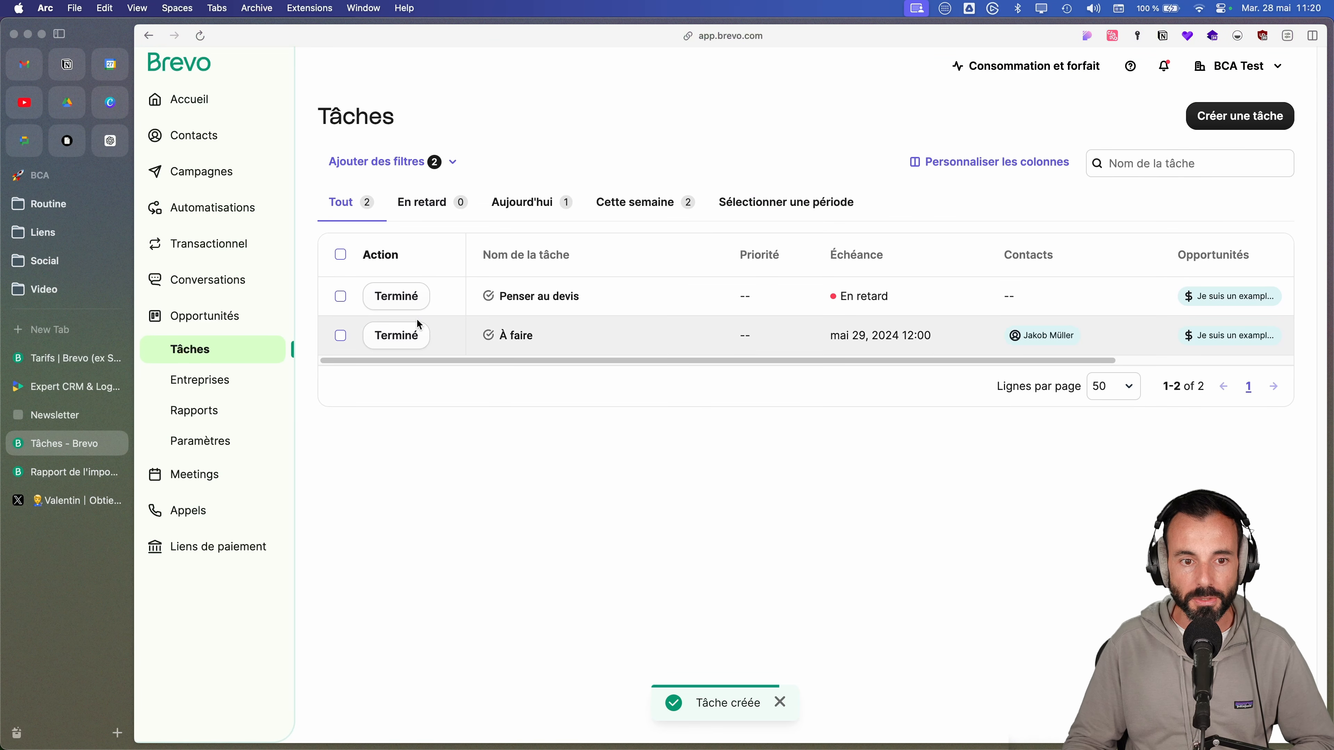
- Look through the companies section and the pipeline's revenue and sales cycle reports
left_click(239, 317)
left_click(229, 351)
left_click(247, 381)
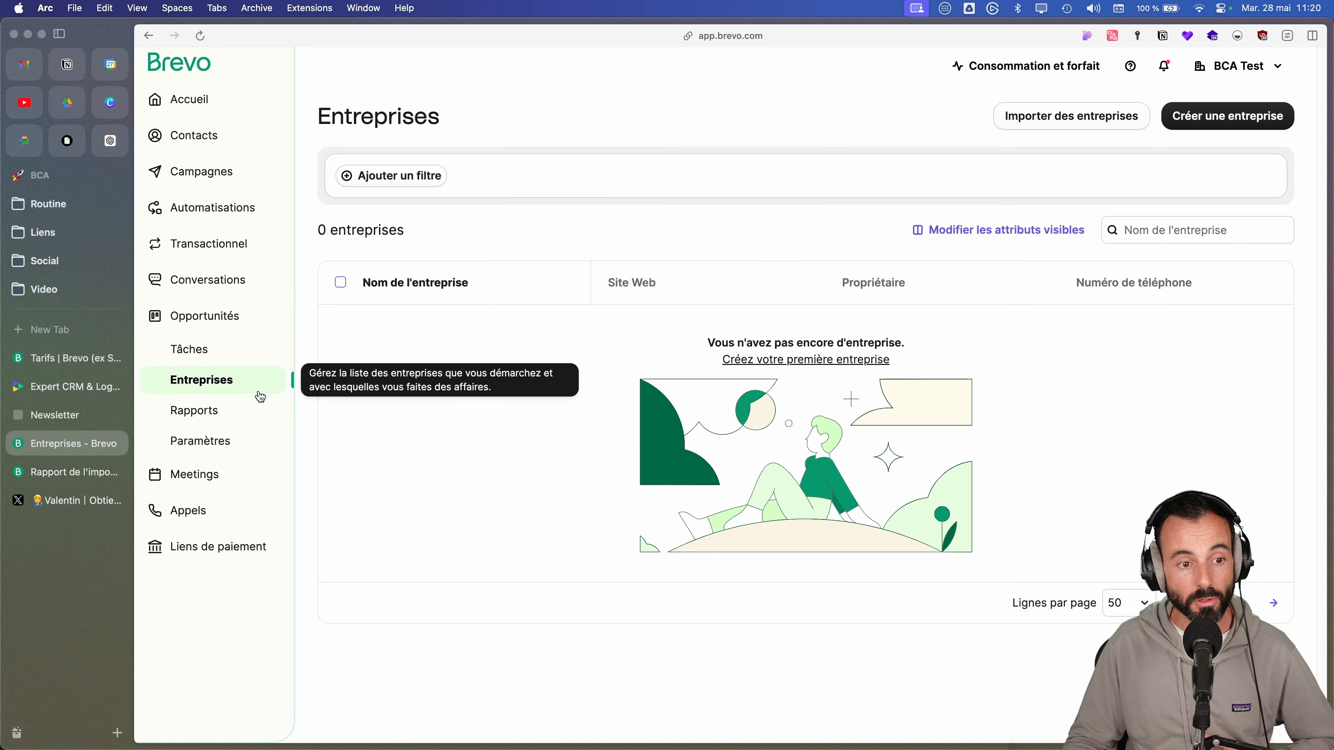
left_click(231, 412)
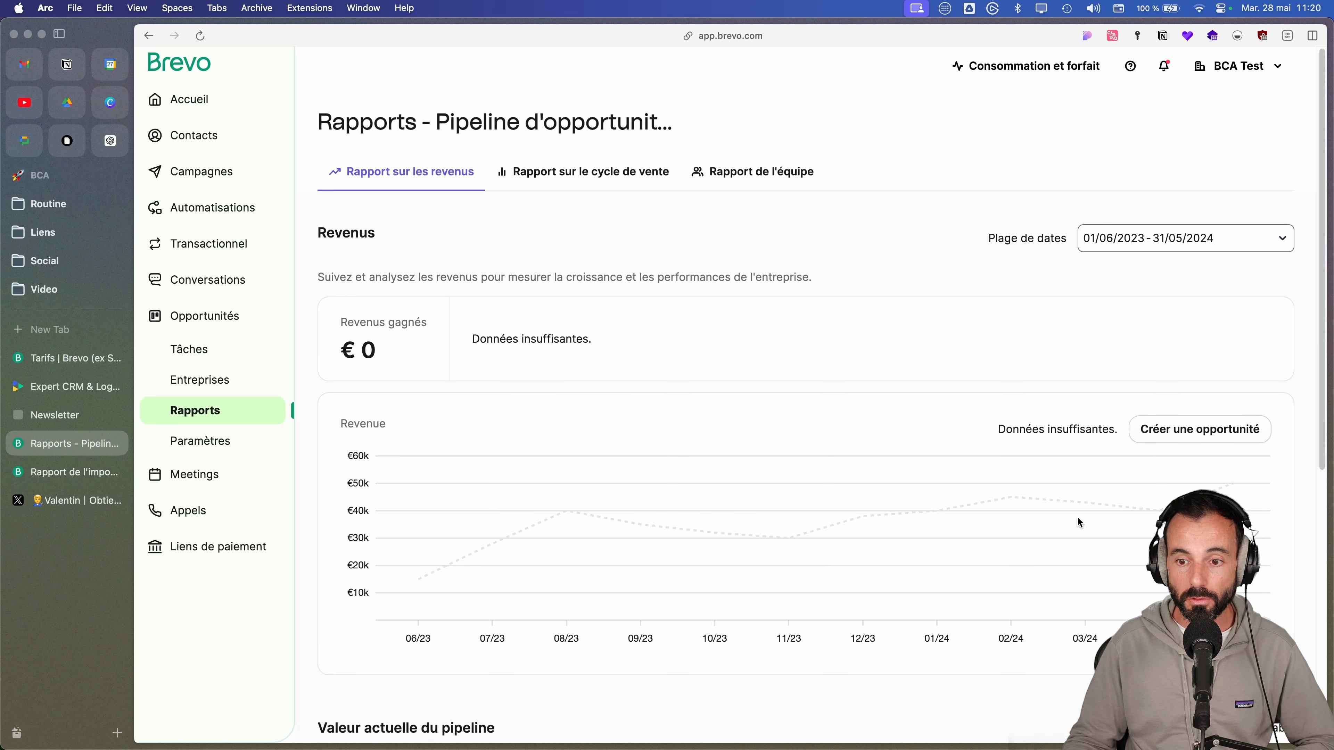
left_click(563, 186)
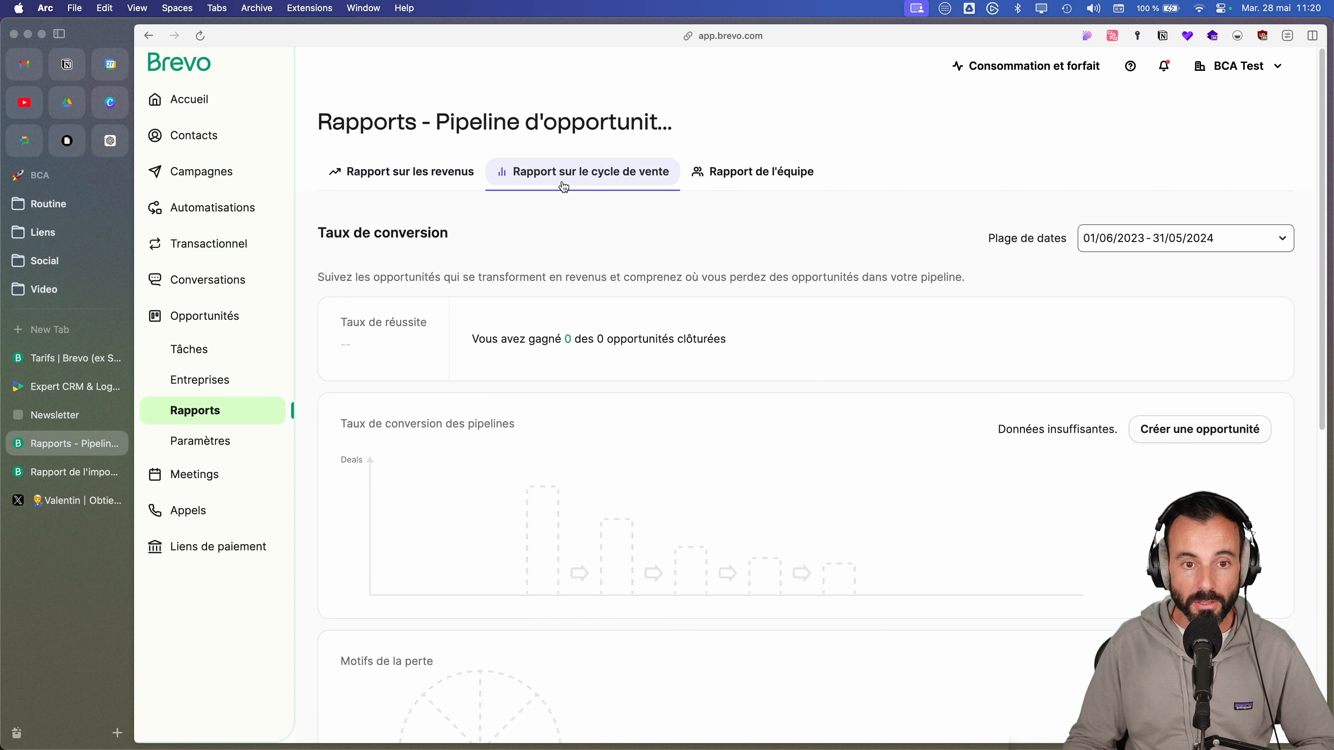
- Read through the sales cycle report and look at the meeting types in the Meetings section
scroll(752, 518, "down", 10)
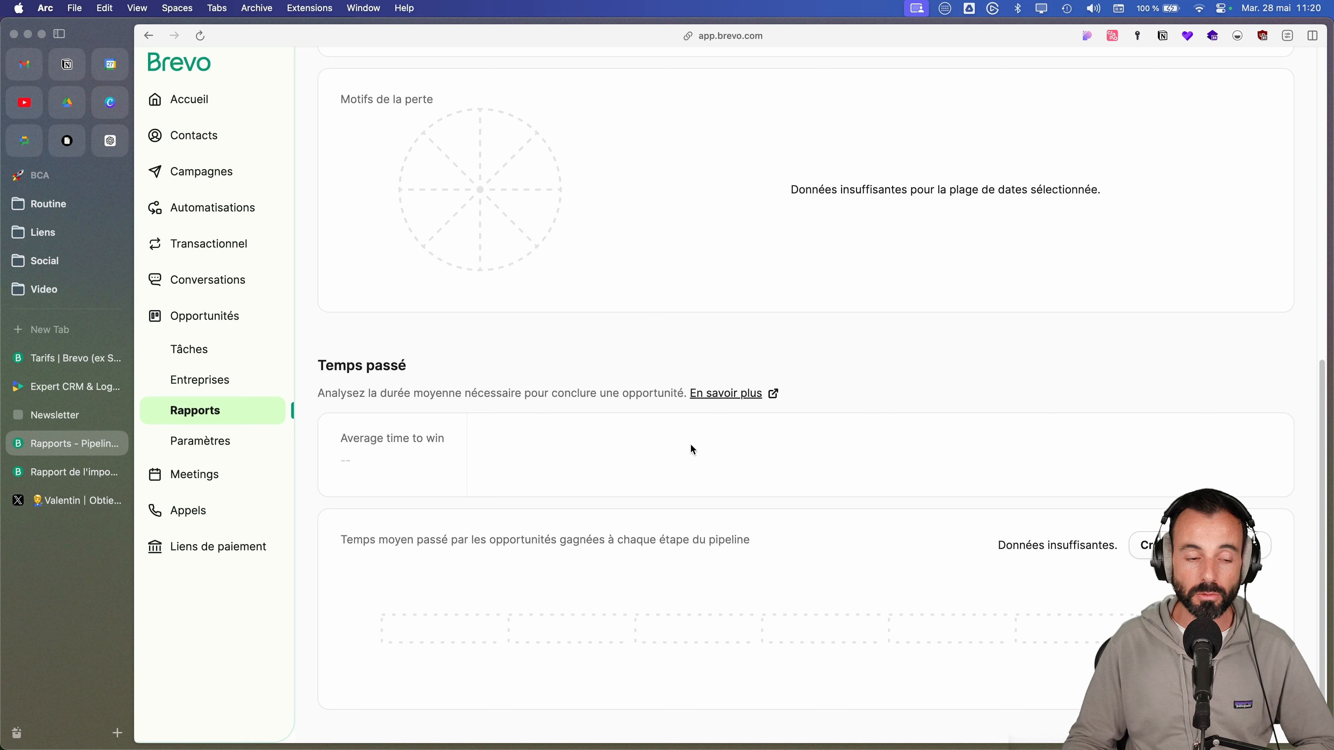
scroll(691, 445, "up", 5)
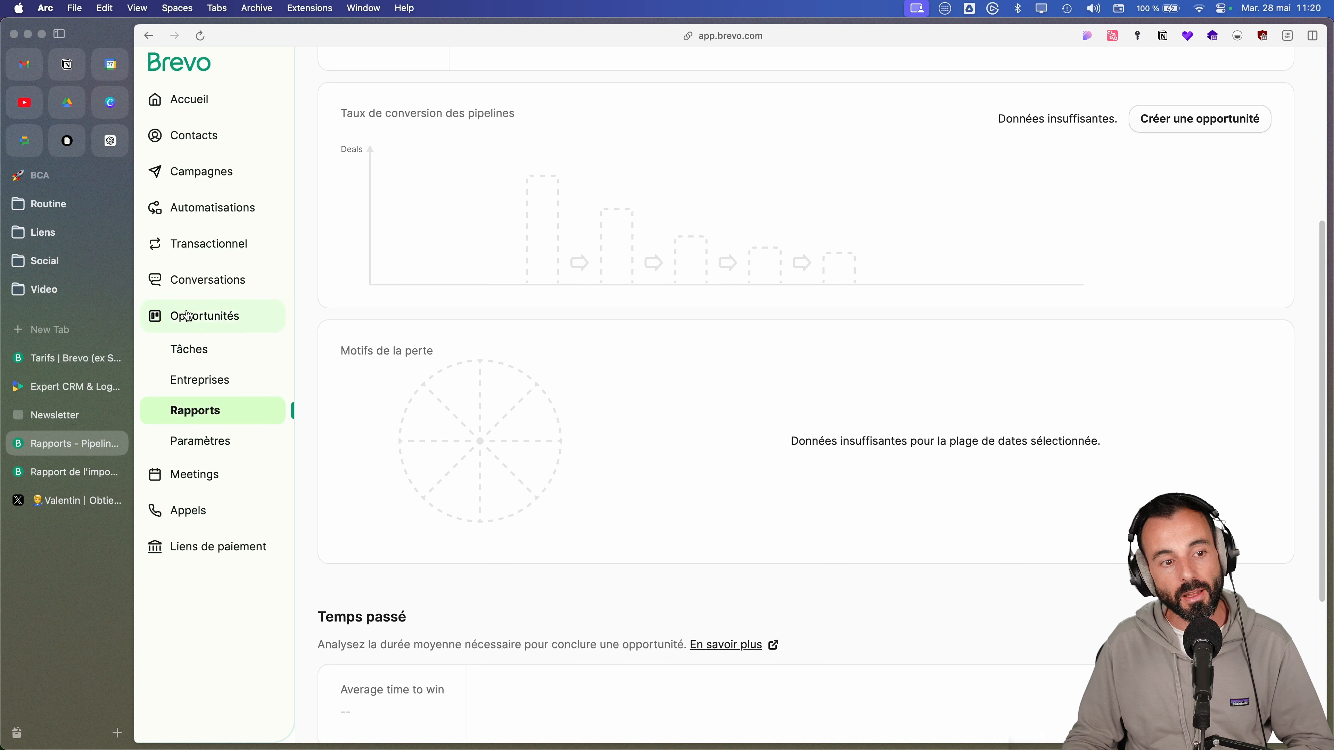
left_click(205, 476)
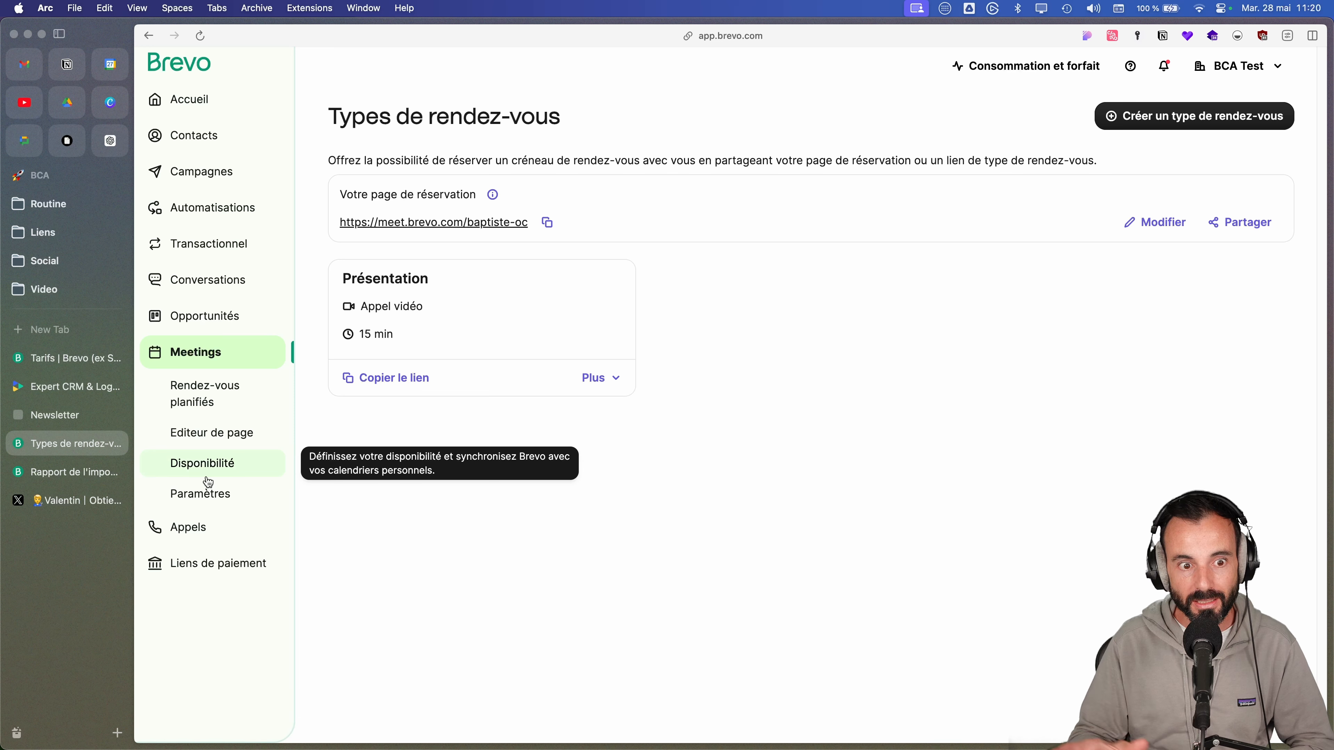
left_click(494, 307)
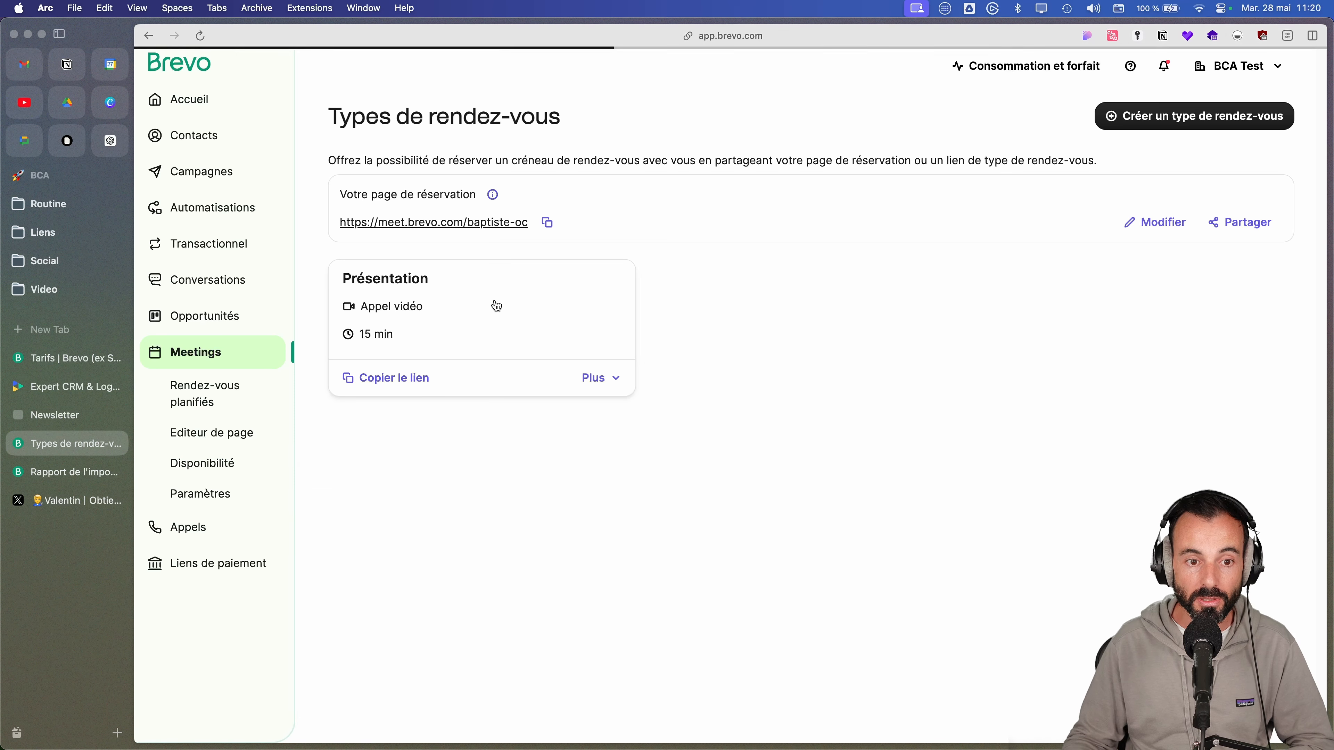
key("super+bracketleft")
- Copy the booking page link, open it in a new tab and try the 12:00 slot on 28 mai 2024
left_click(550, 224)
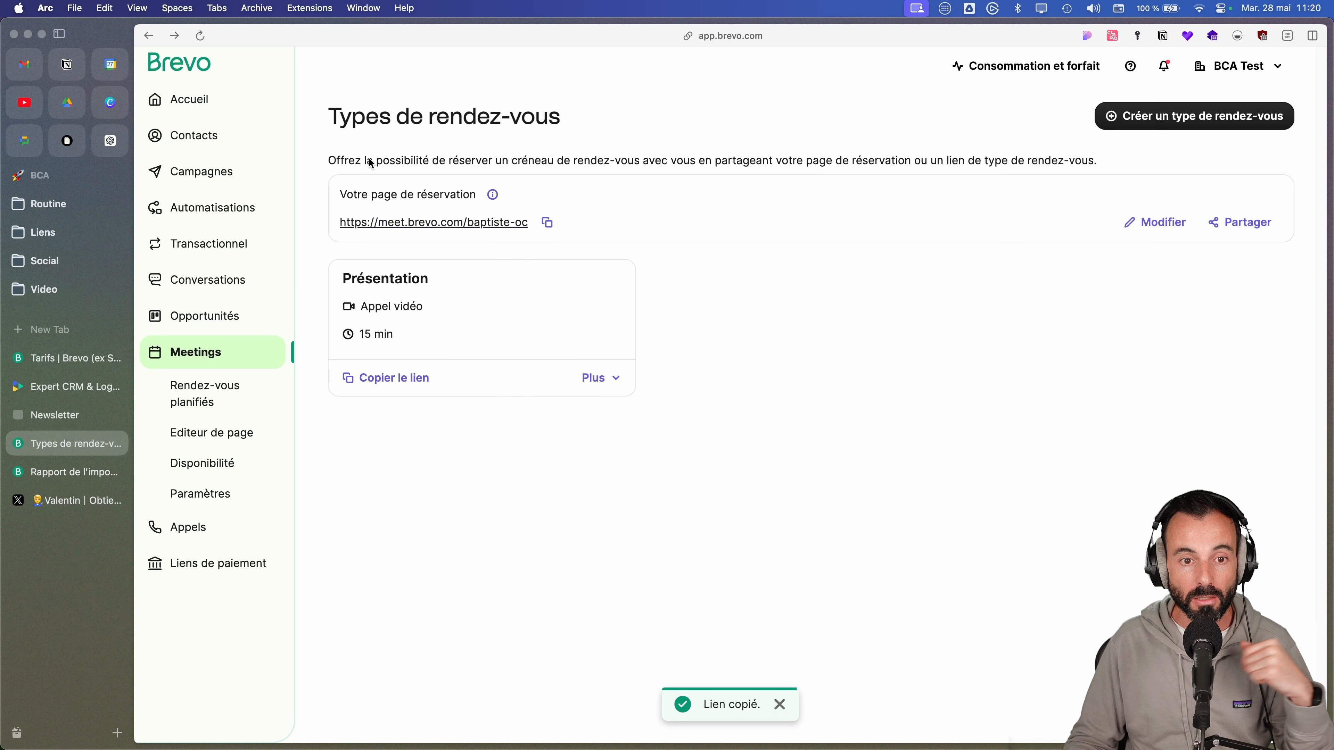
key("super+t")
key("super+v")
key("Return")
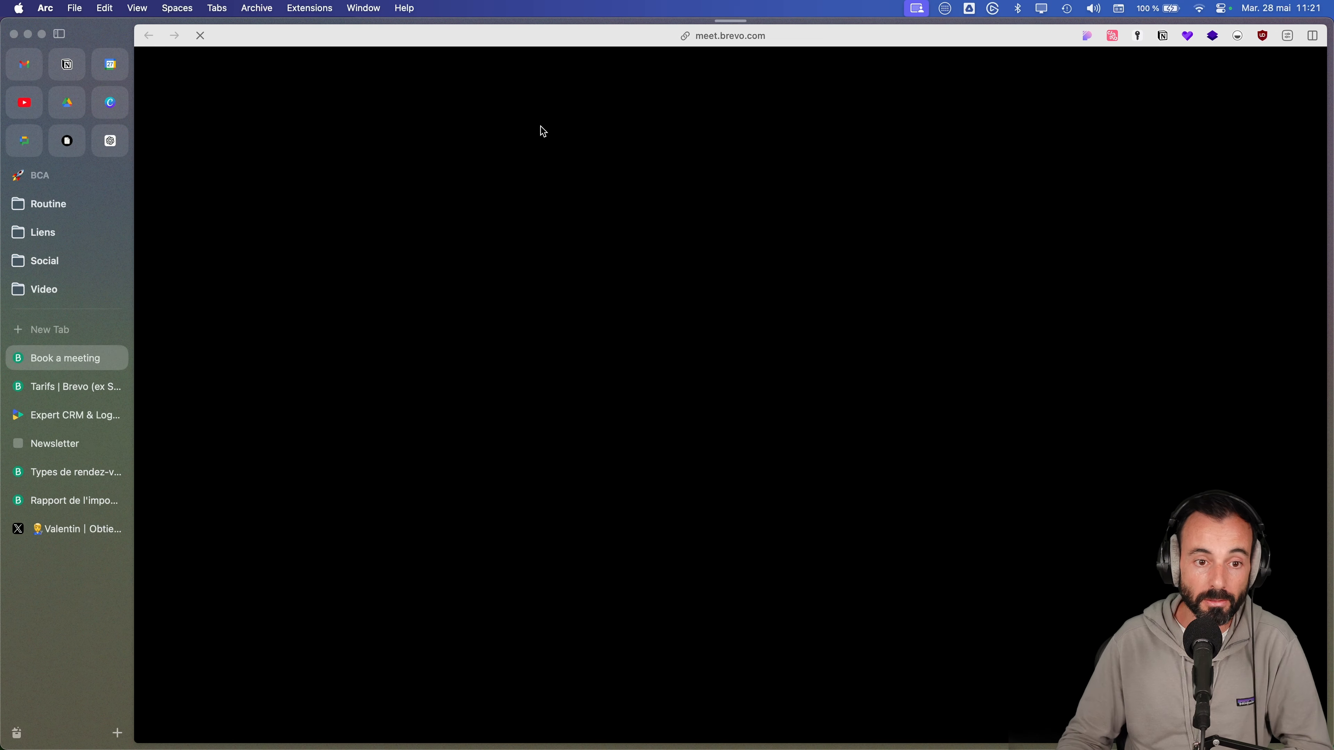
left_click(777, 327)
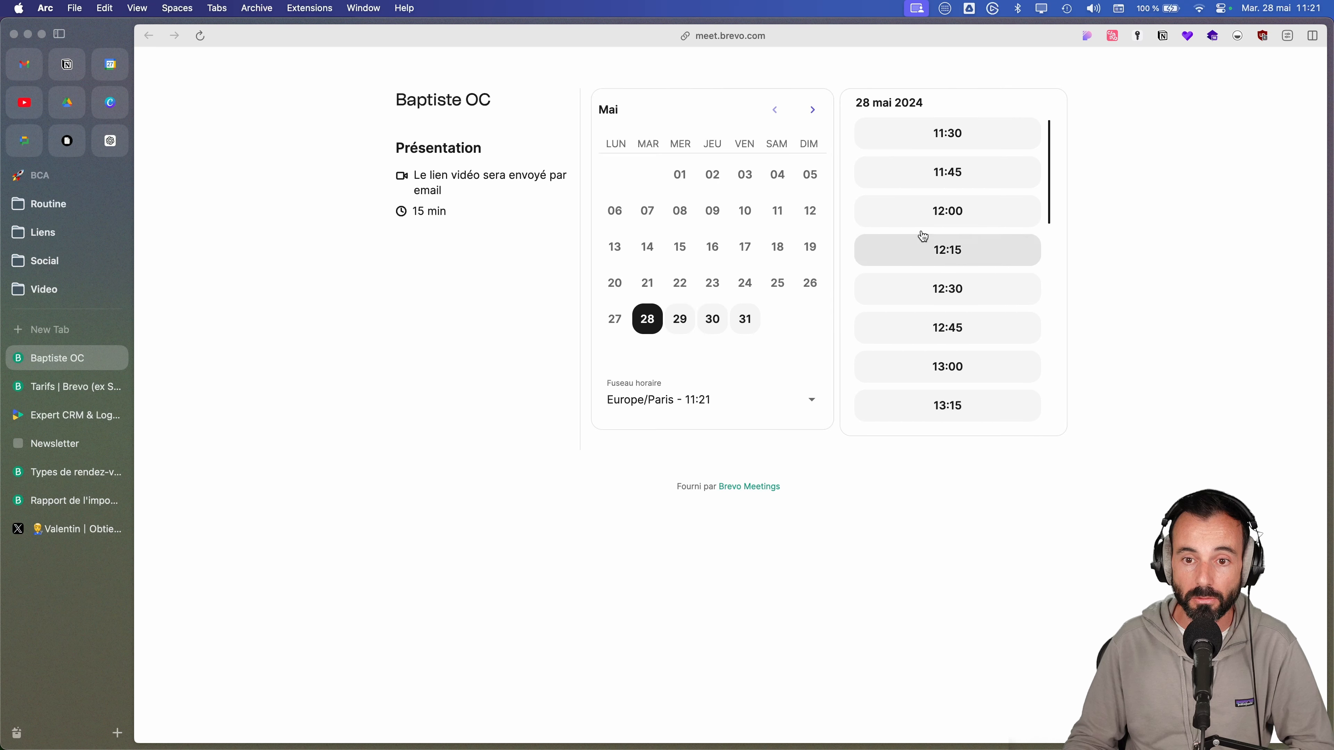
left_click(946, 211)
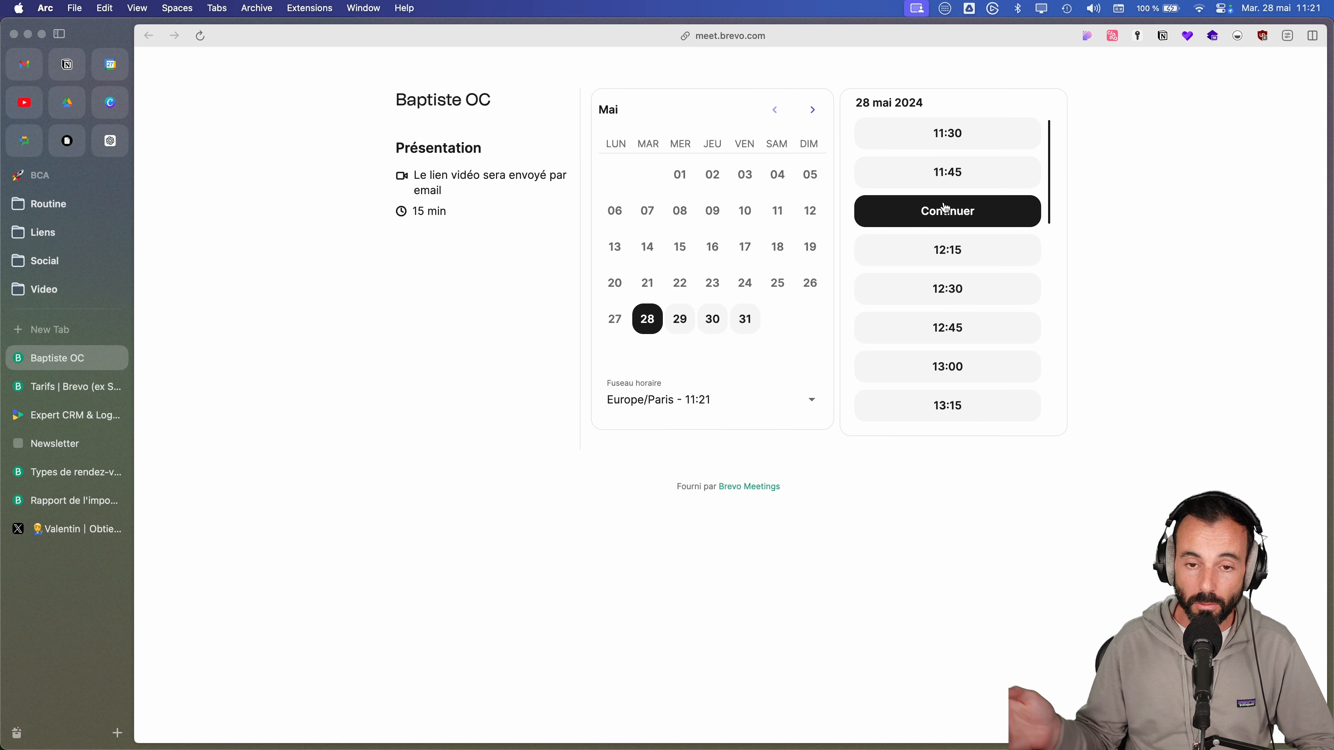
- Look through Brevo's Appels dashboard, including the phone dialer and the application downloads
left_click(57, 472)
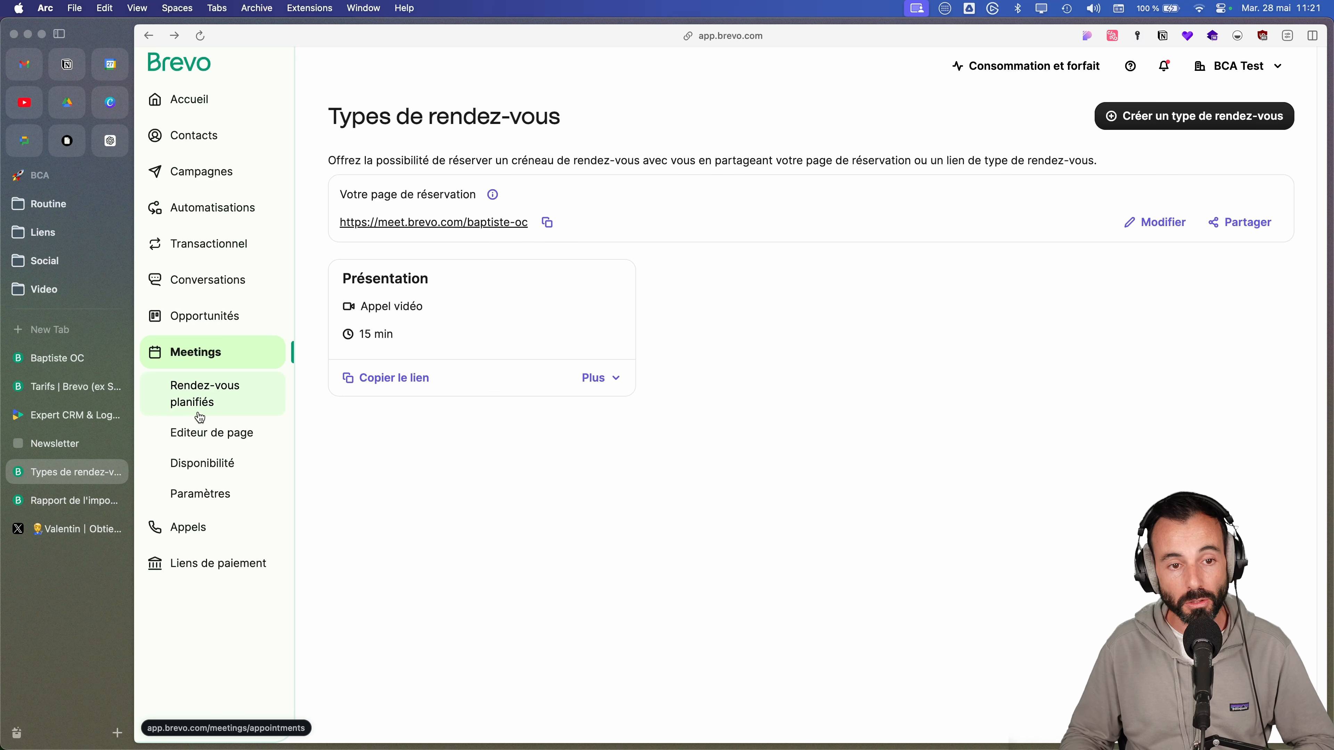
left_click(188, 528)
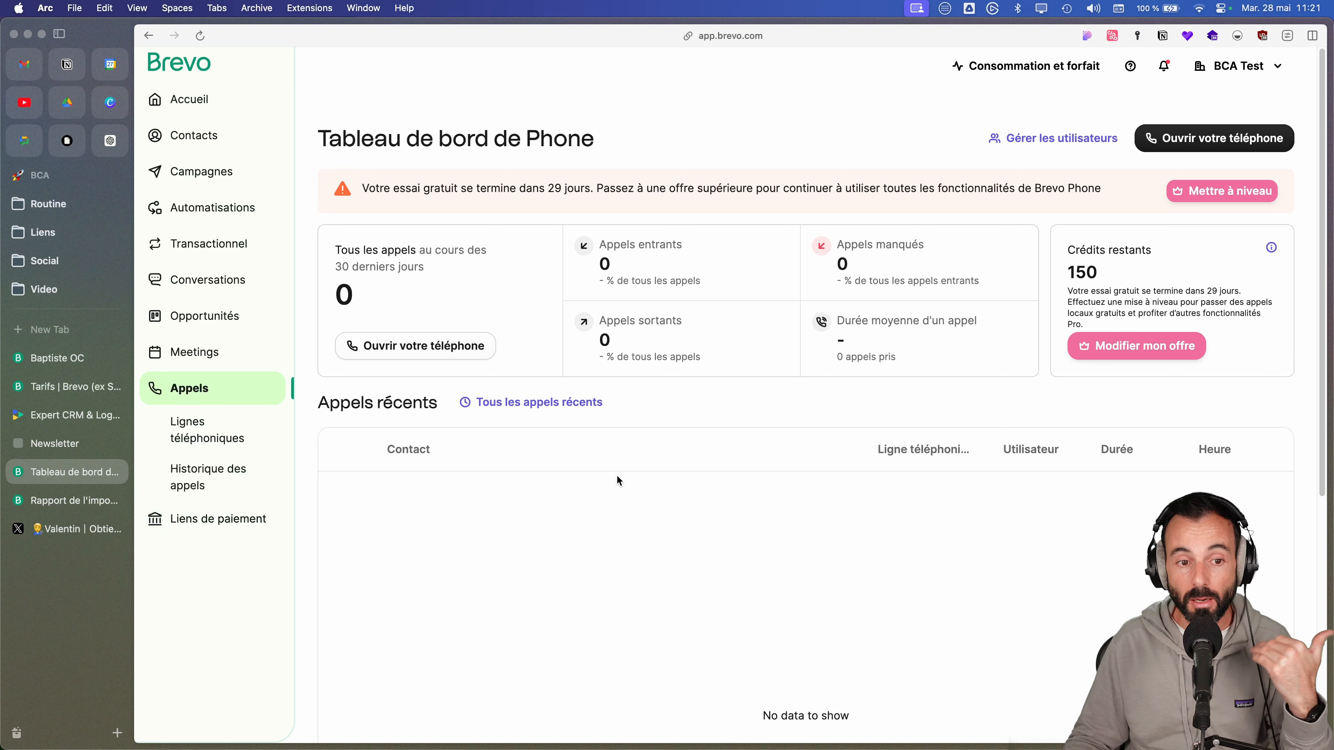
left_click(1229, 142)
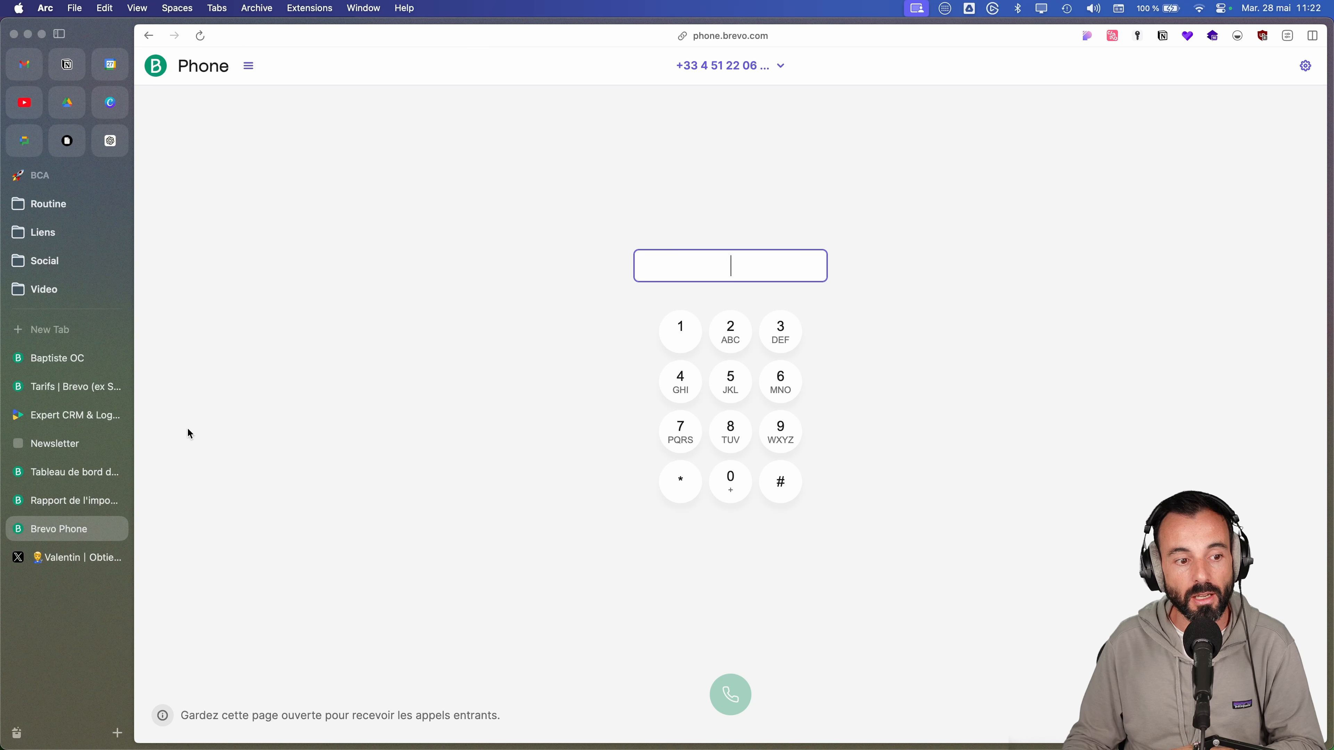
left_click(116, 529)
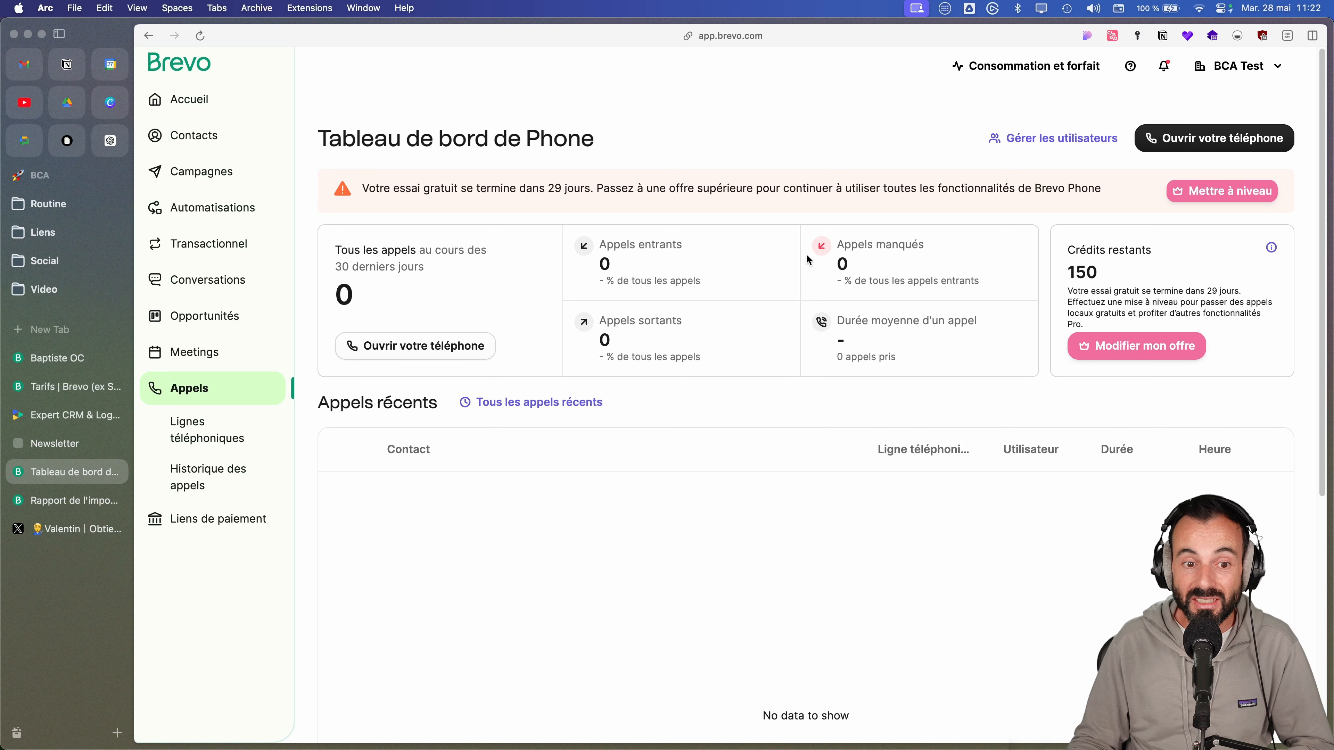
scroll(808, 259, "down", 7)
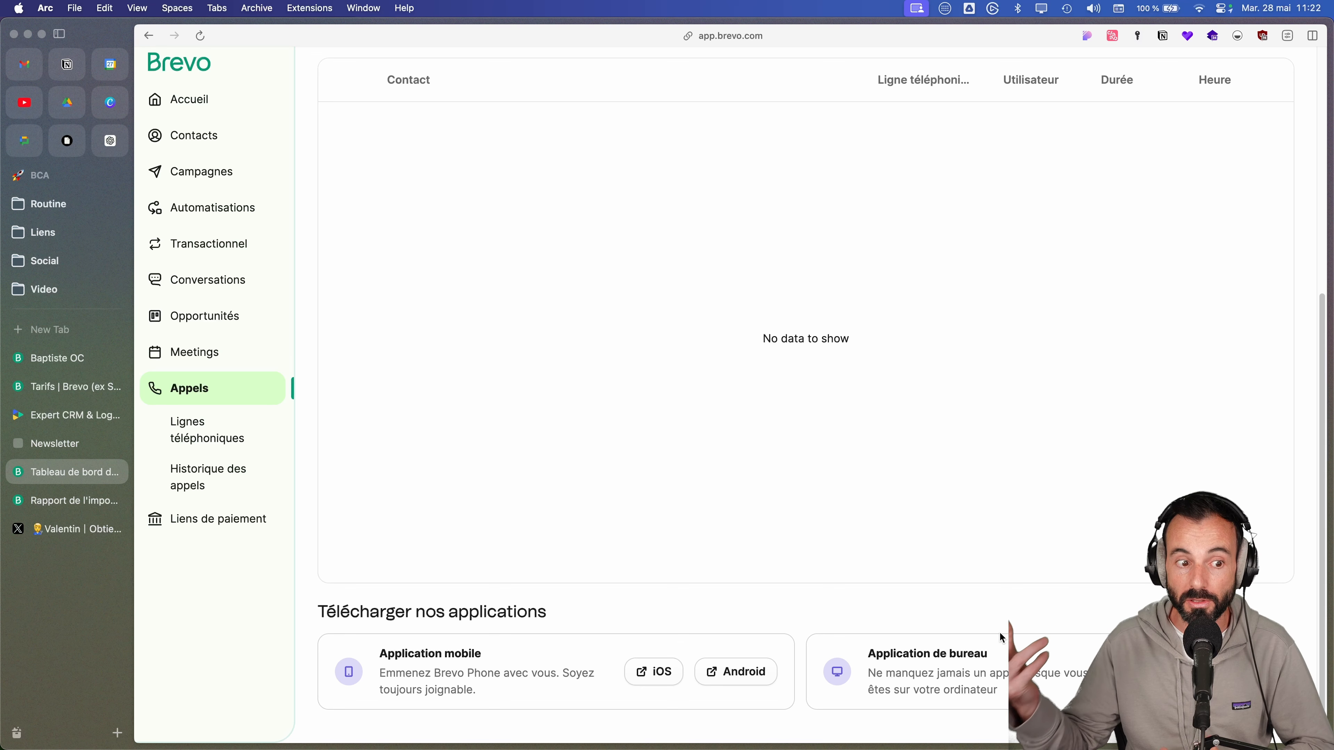
- Start a new payment link in the Liens de paiement section and name it "Vente de produit en ligne"
left_click(193, 526)
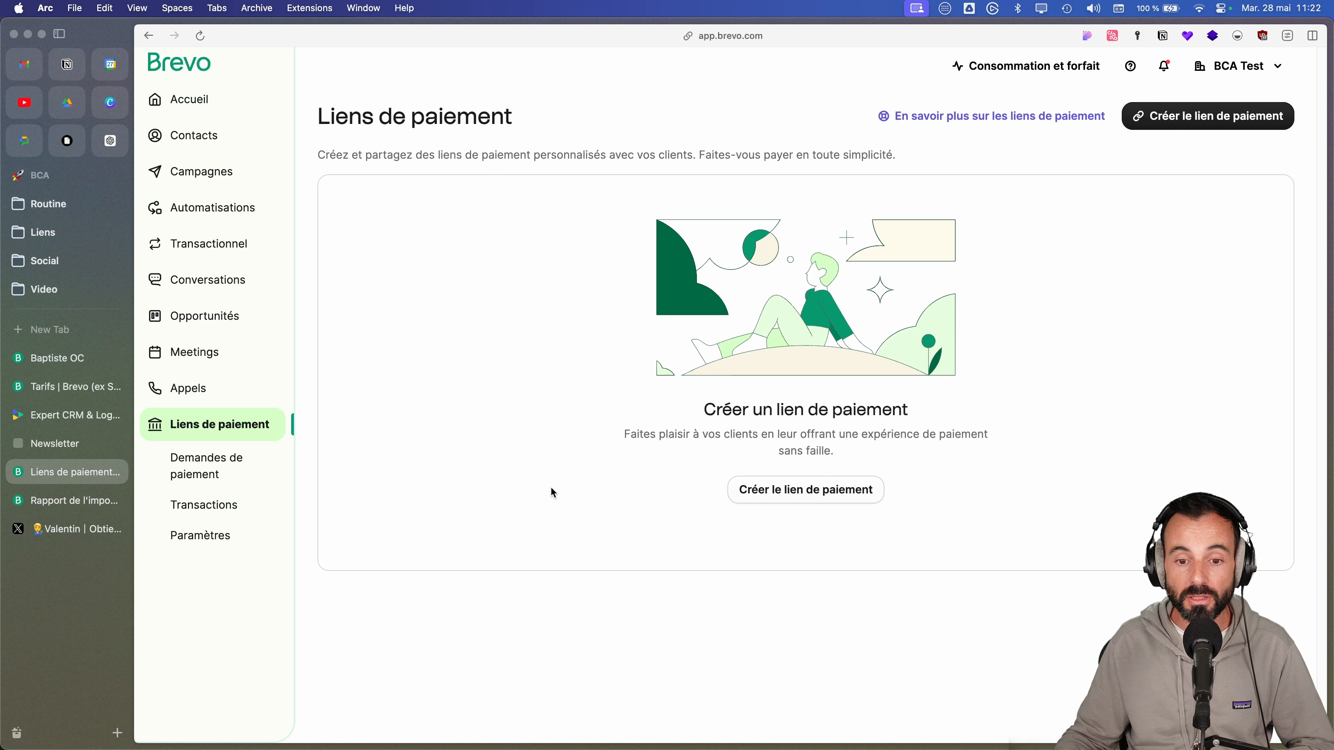
left_click(780, 487)
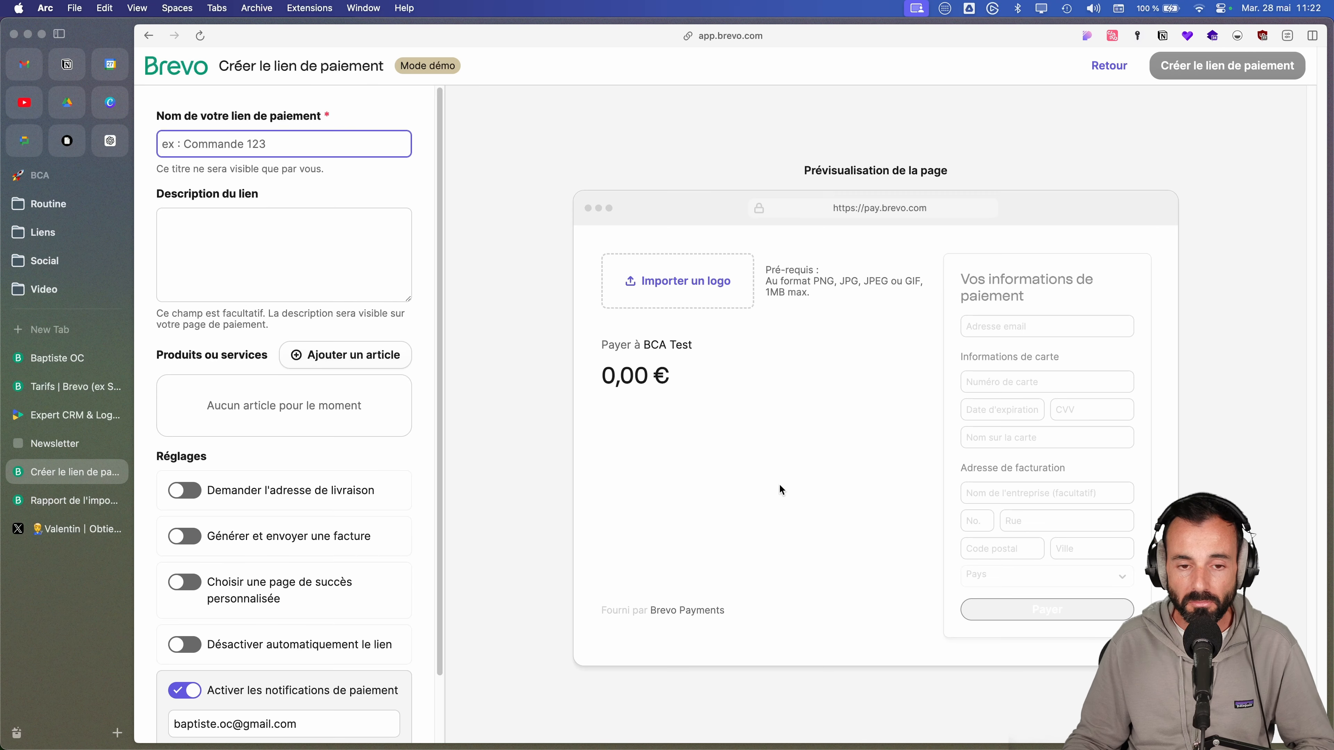
type("Vente de produit en ligne")
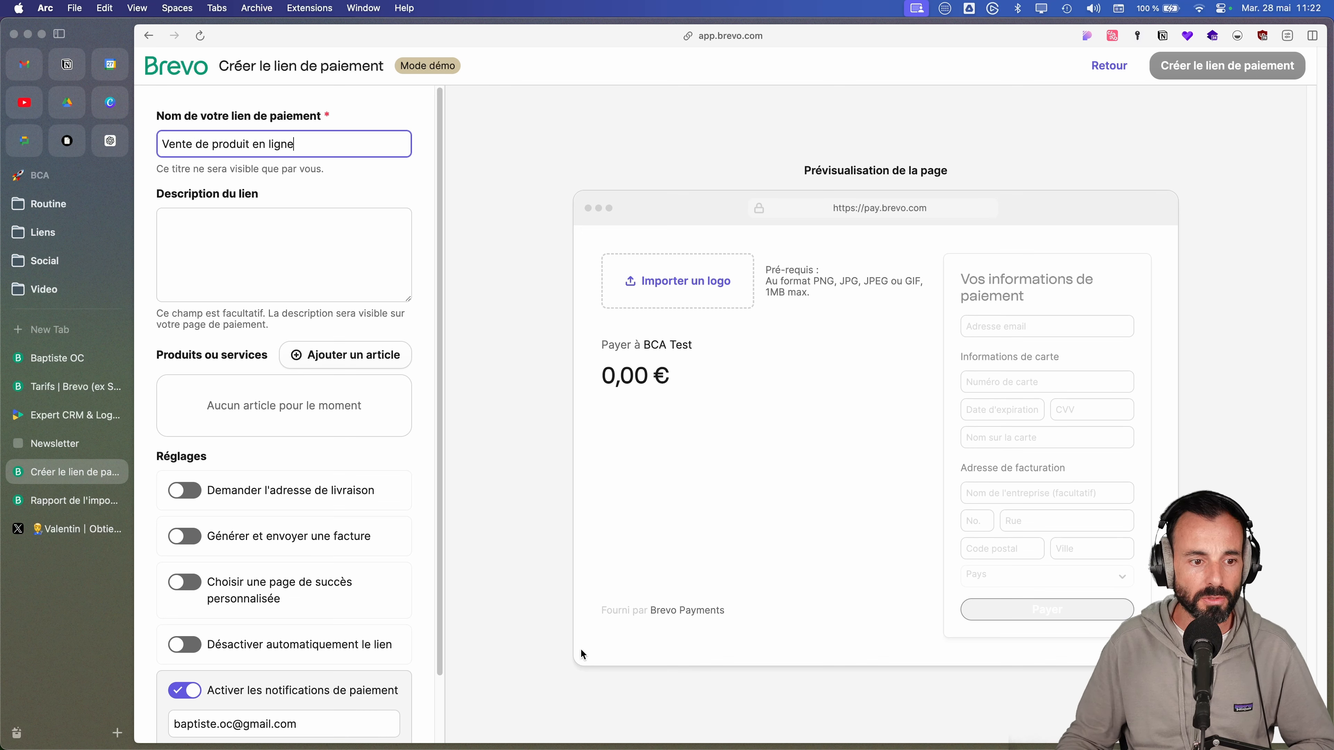
- Enable invoice generation and the custom success page for the payment link
scroll(313, 522, "down", 3)
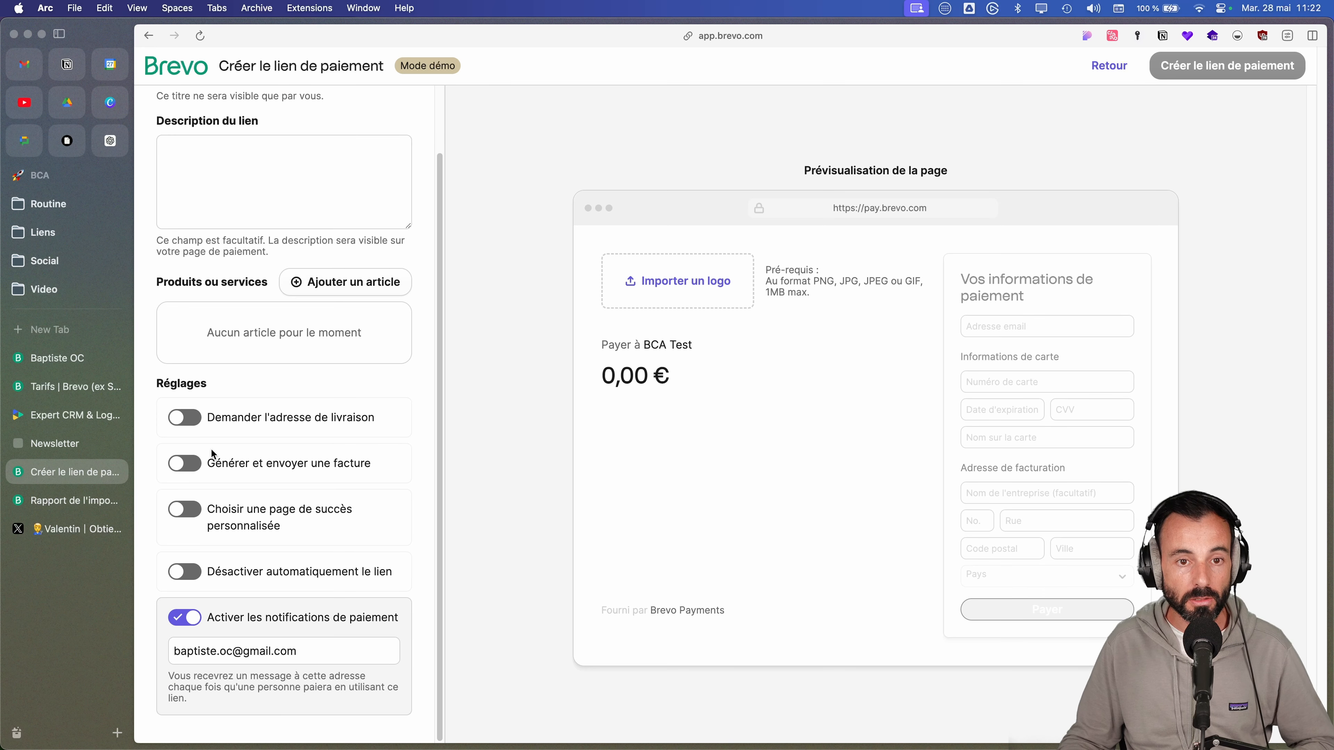
left_click(201, 465)
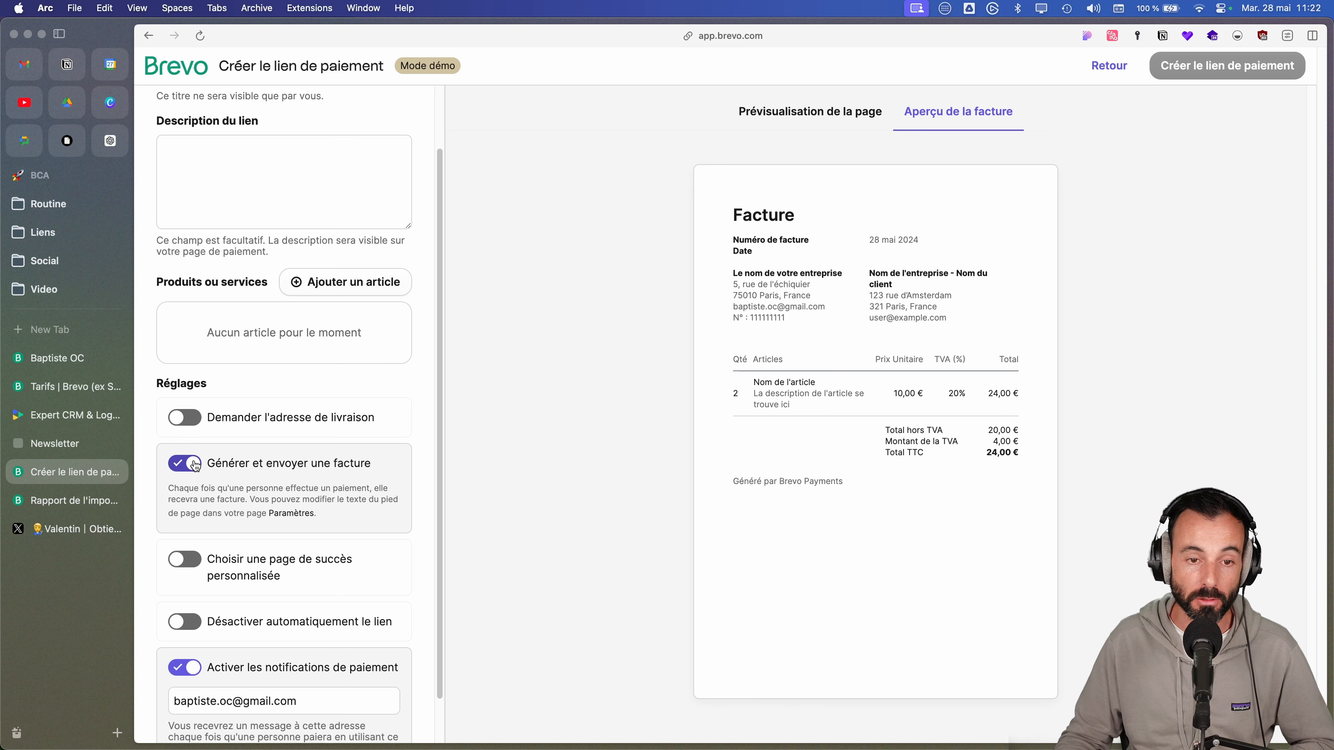
scroll(271, 554, "down", 1)
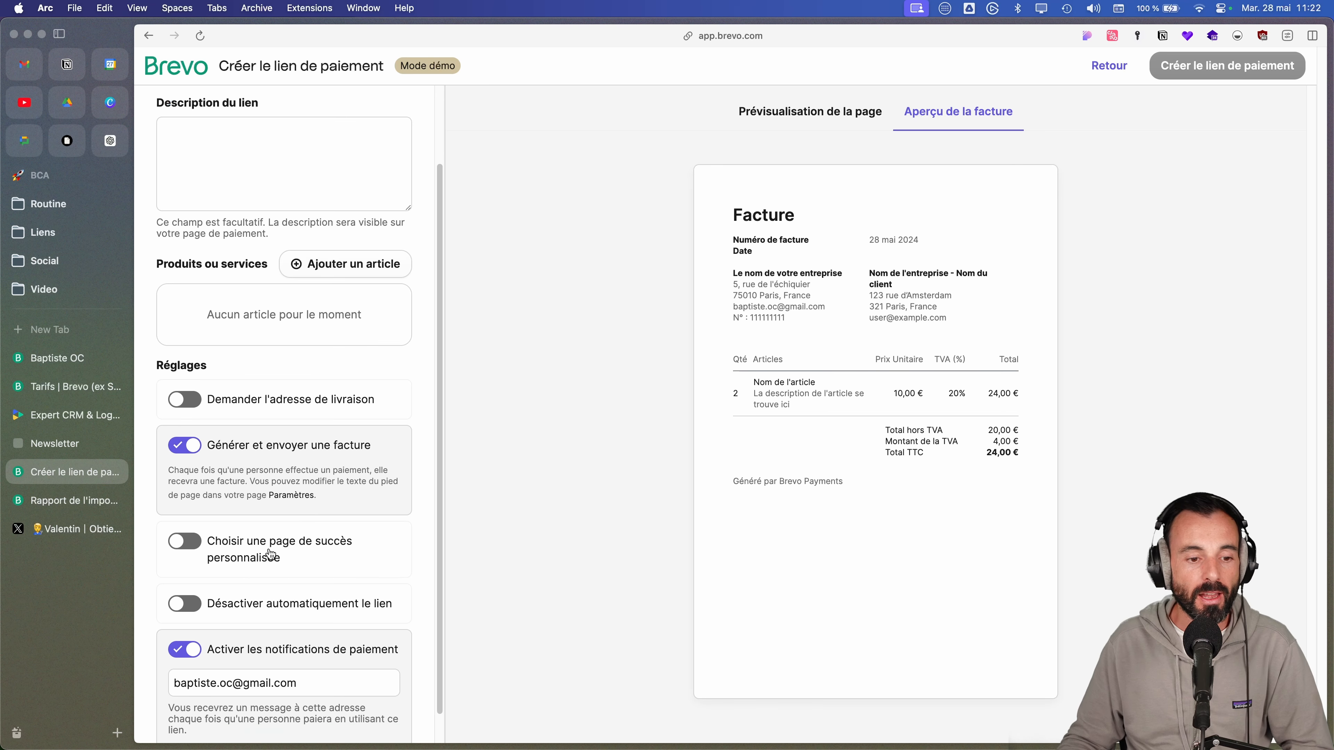
left_click(198, 545)
scroll(220, 541, "down", 3)
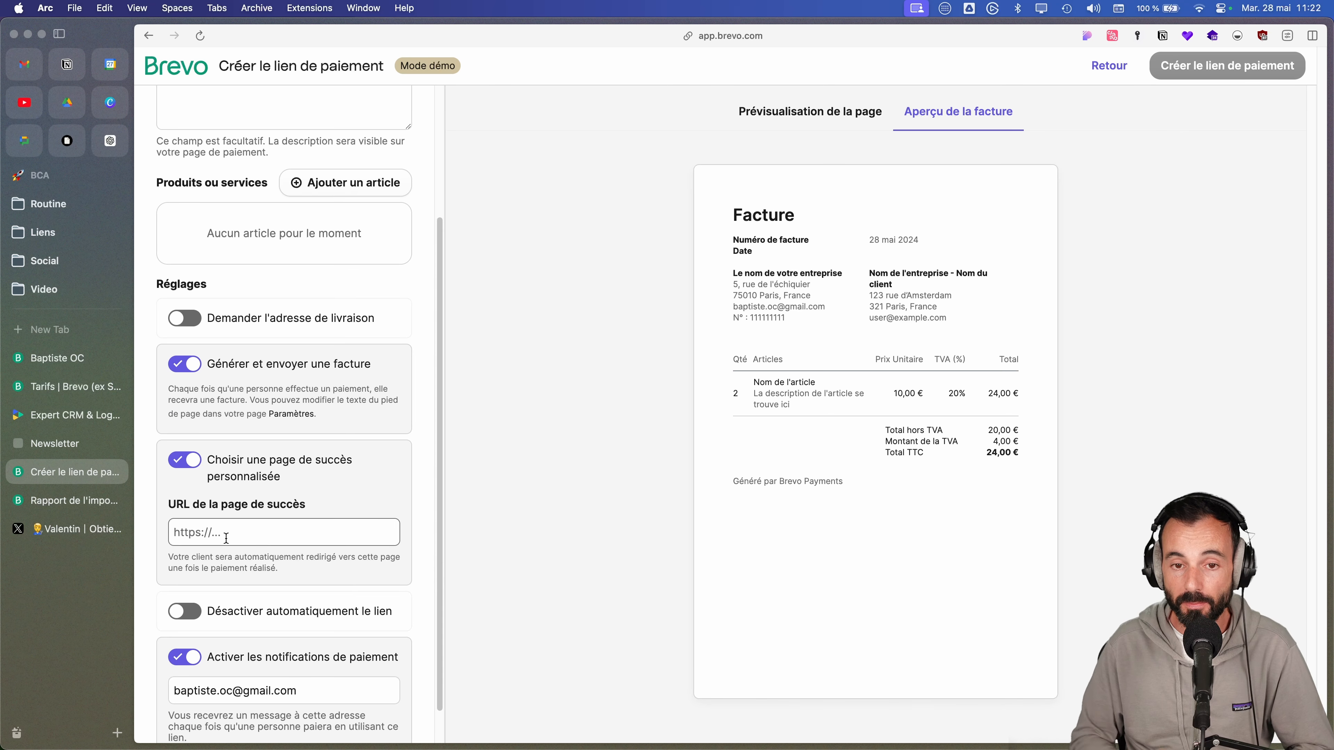
scroll(227, 538, "down", 2)
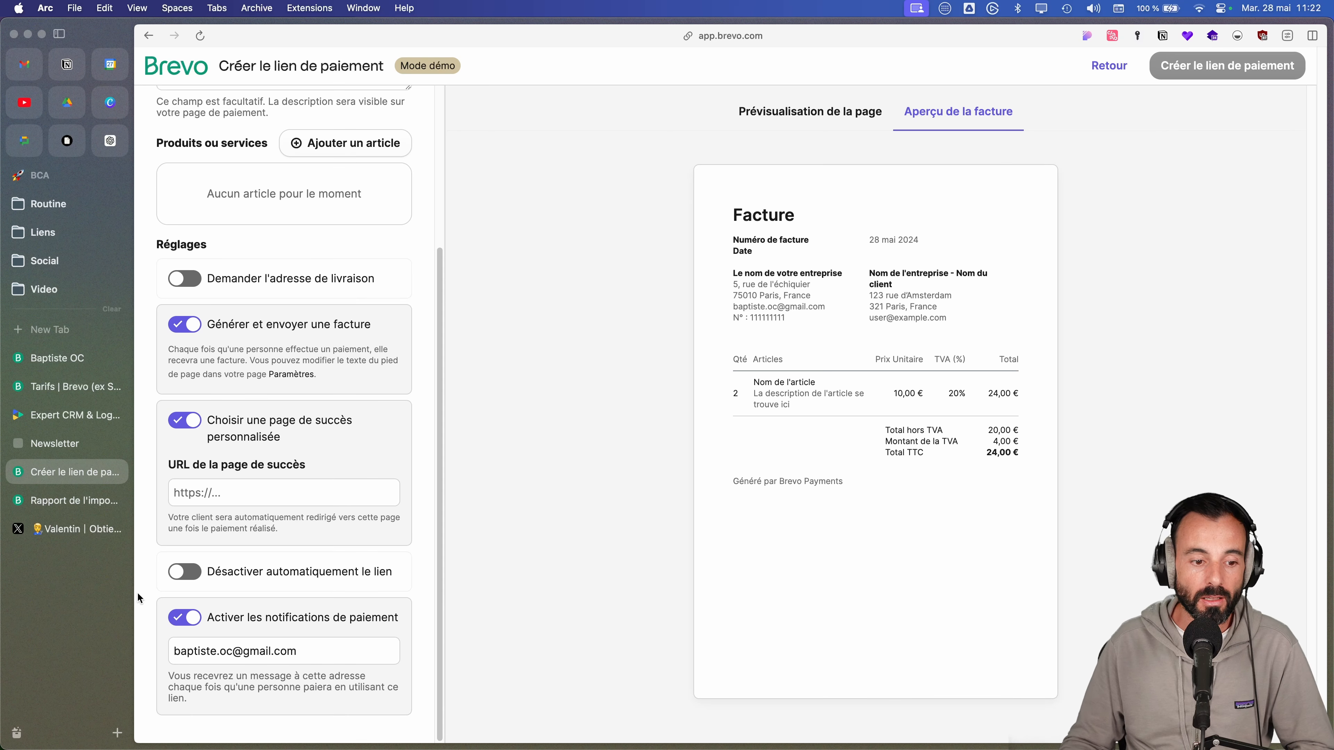
- Add the item "Produit en ligne" to the payment link with a pre-tax price of 900 and 20% VAT
scroll(309, 466, "up", 8)
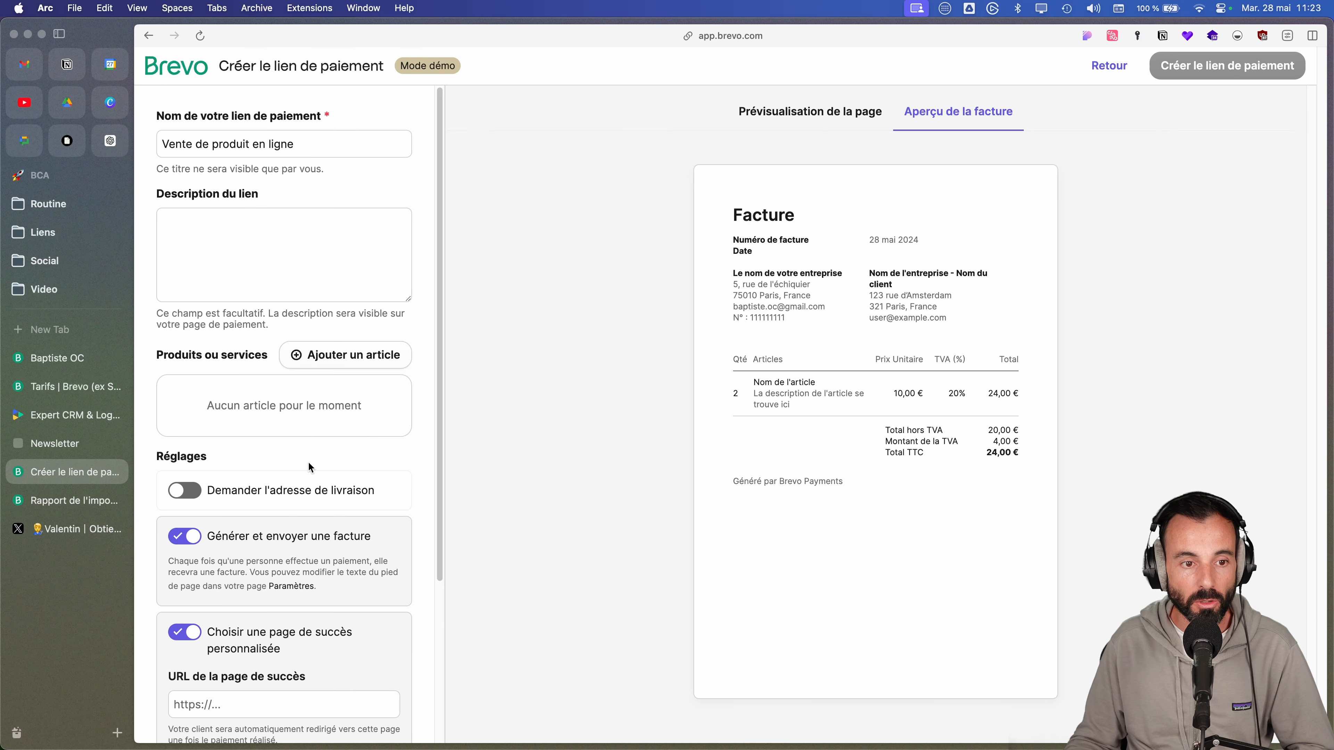
left_click(348, 362)
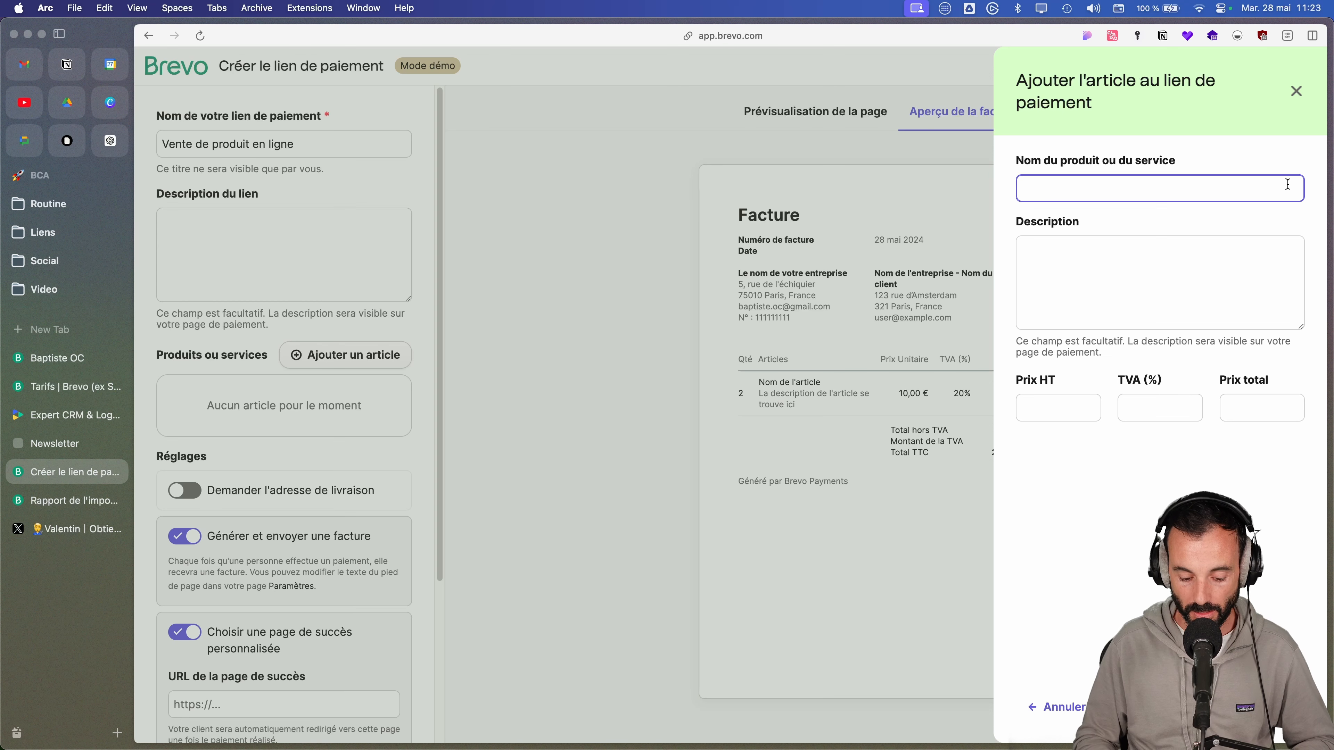
type("Produit en lig")
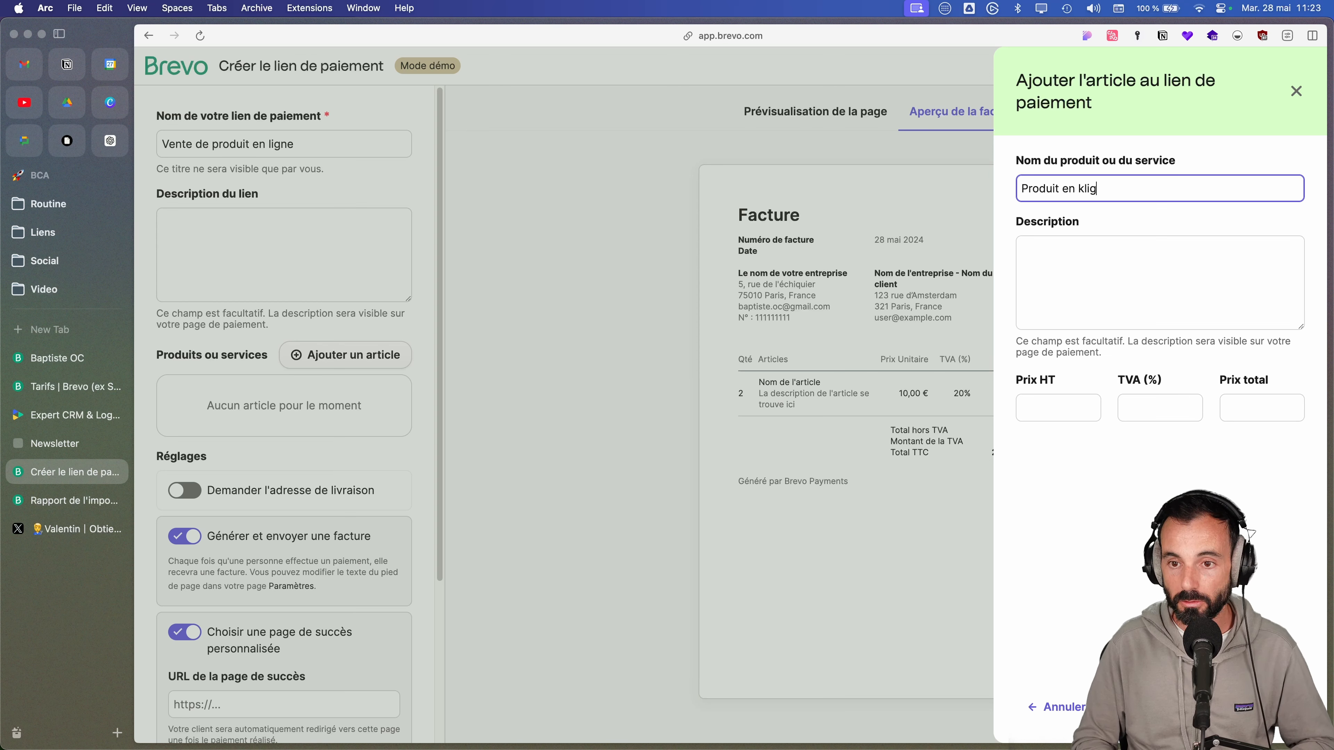
key("BackSpace")
key("BackSpace")
key("BackSpace")
type("ligne")
left_click(1048, 407)
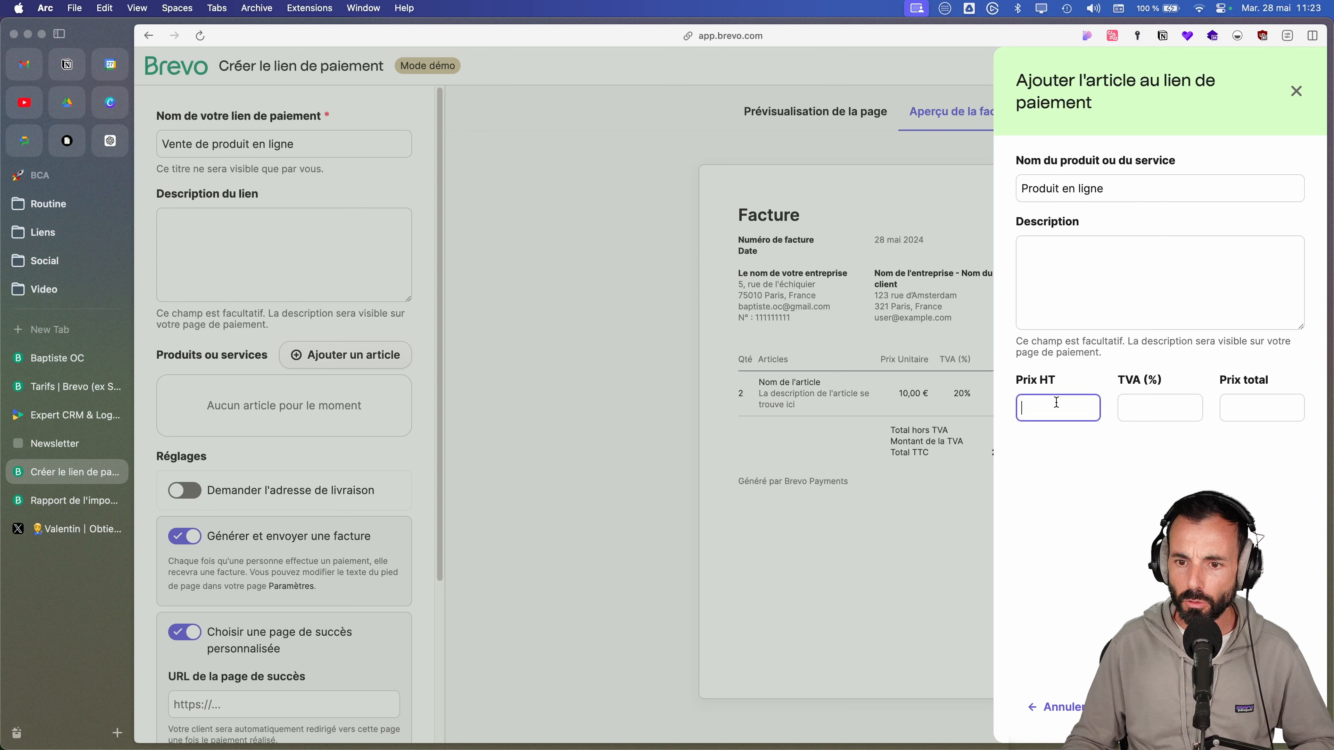
type("900")
key("Tab")
type("2")
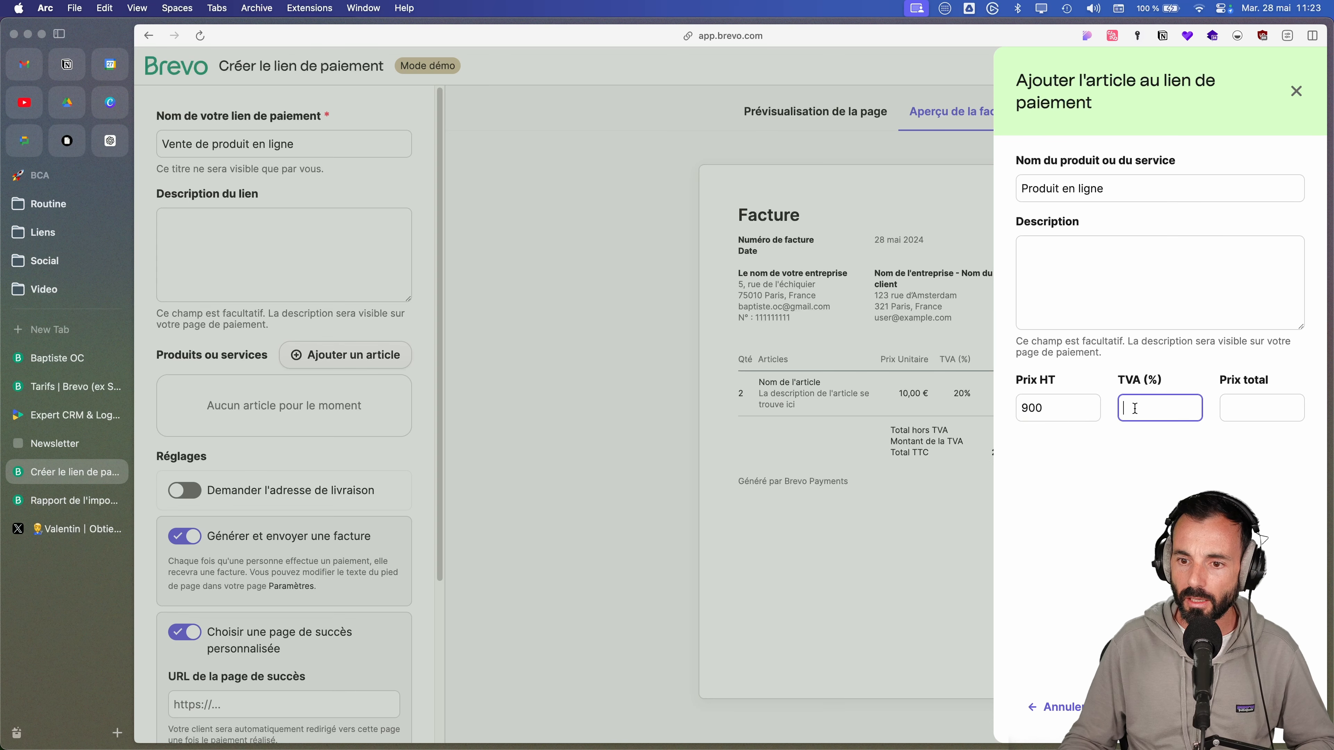
type("0")
left_click(1252, 707)
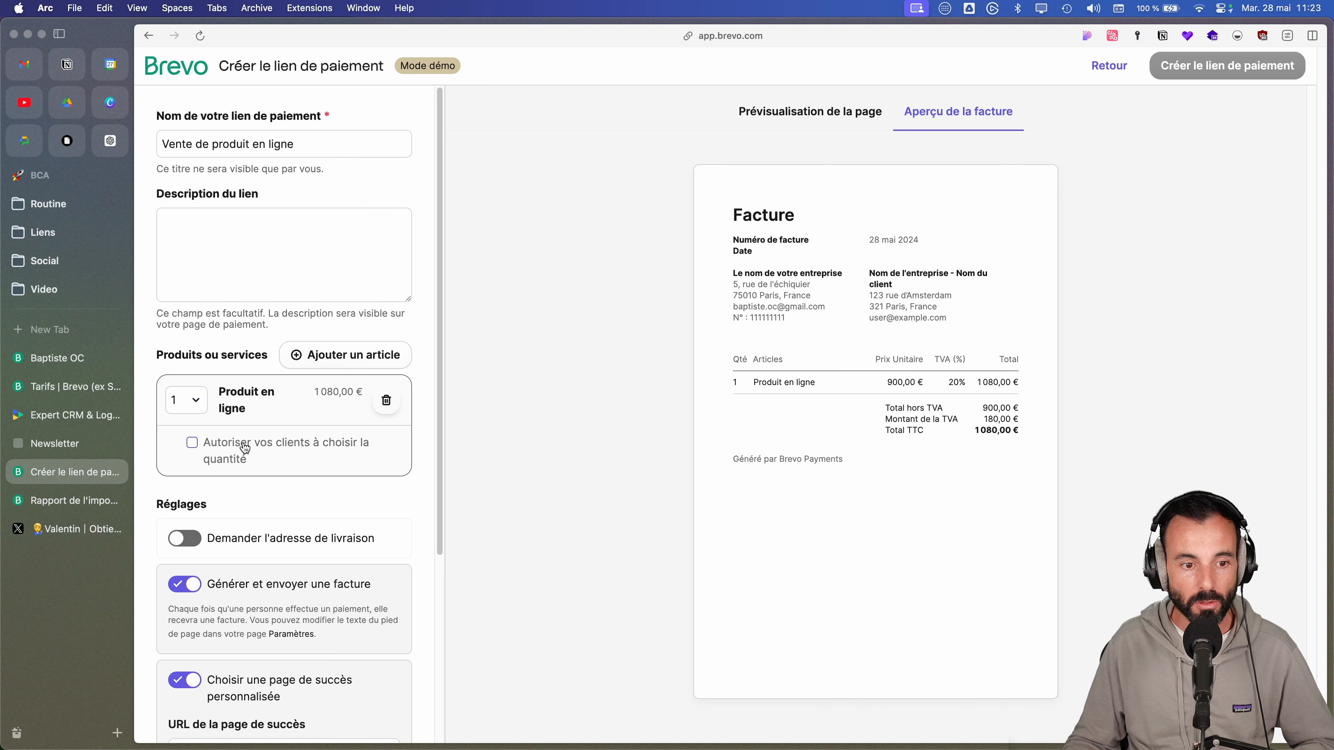
- Try the option that lets clients choose the item's quantity, and look over the remaining link settings
left_click(245, 448)
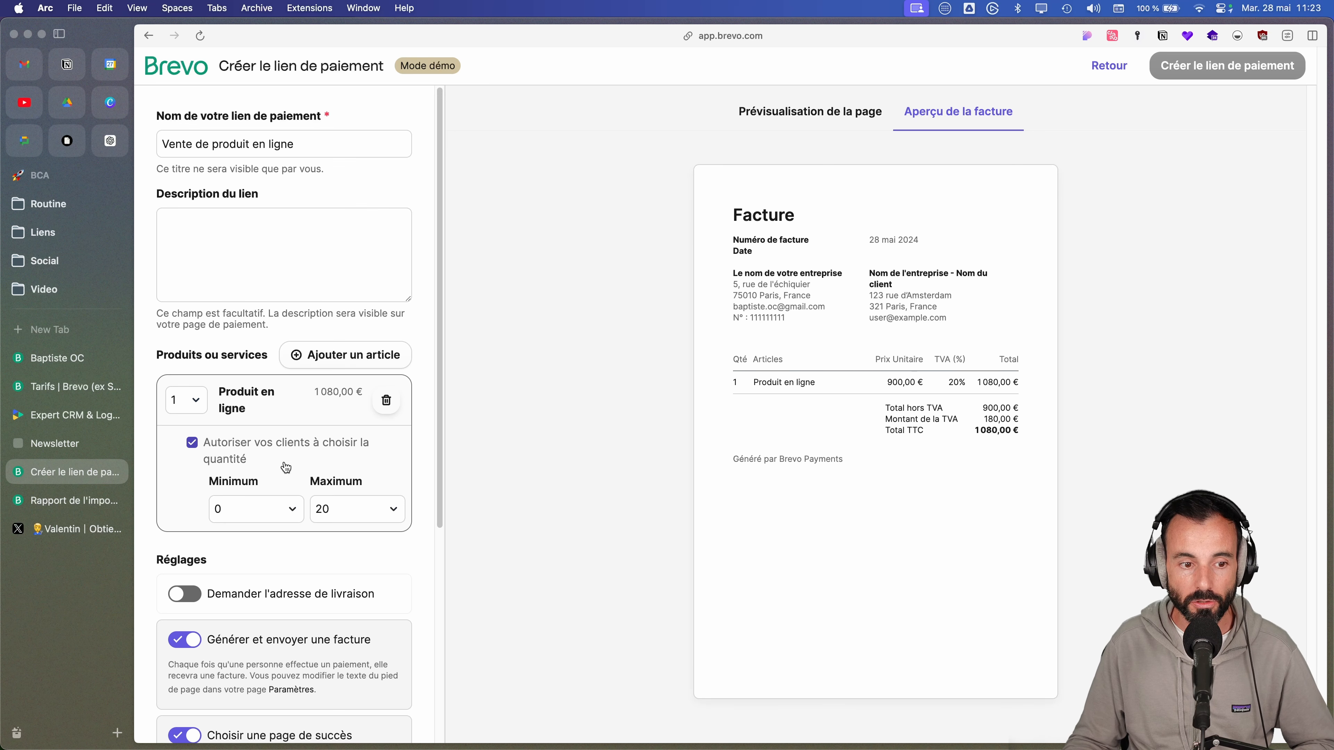
left_click(257, 451)
scroll(255, 449, "down", 5)
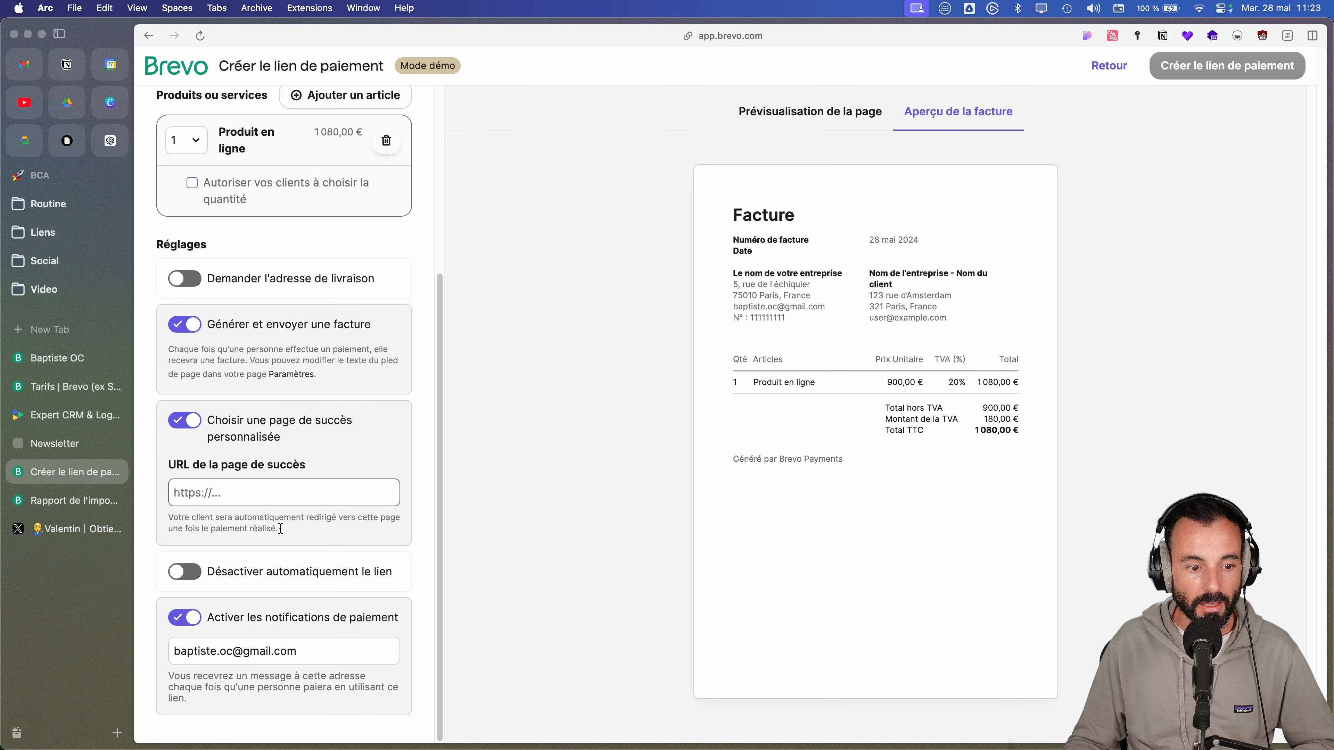
scroll(219, 389, "up", 5)
- Enter "Description" as the link's description and preview the payment page
left_click(232, 215)
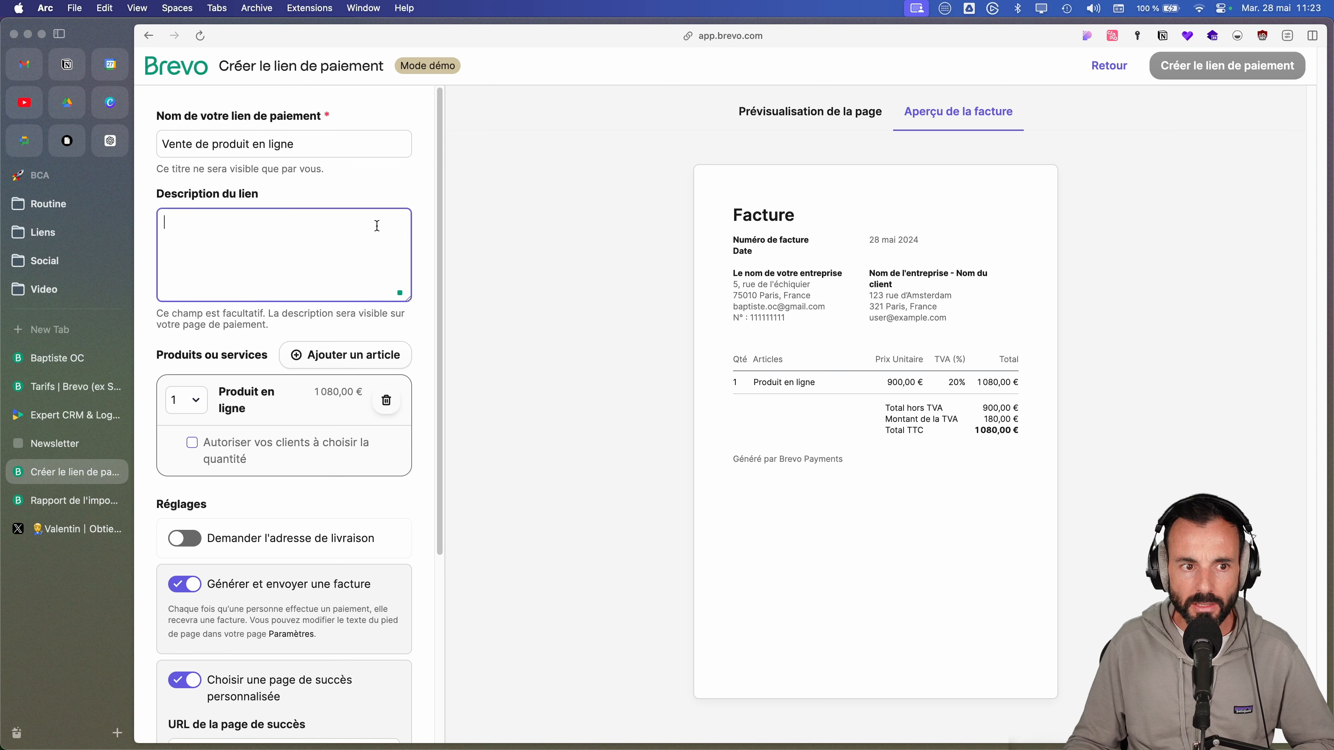
type("Description")
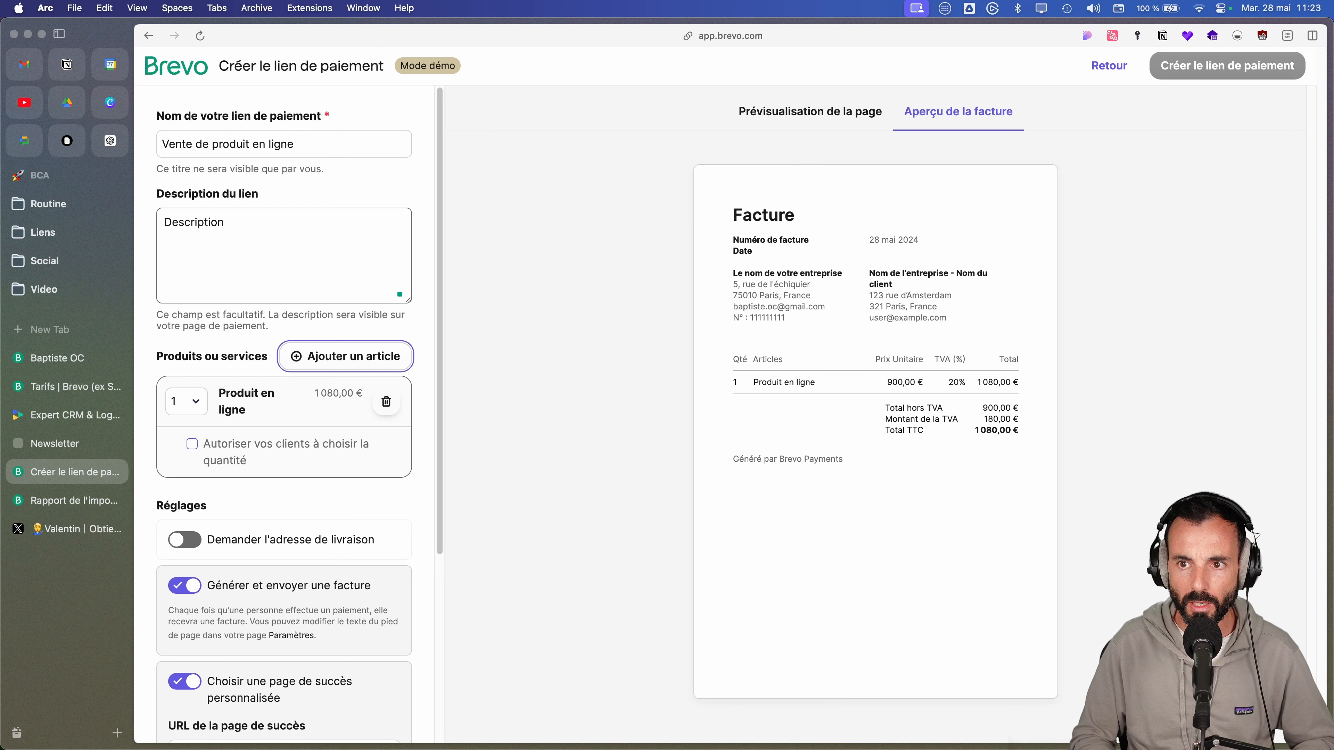
left_click(825, 125)
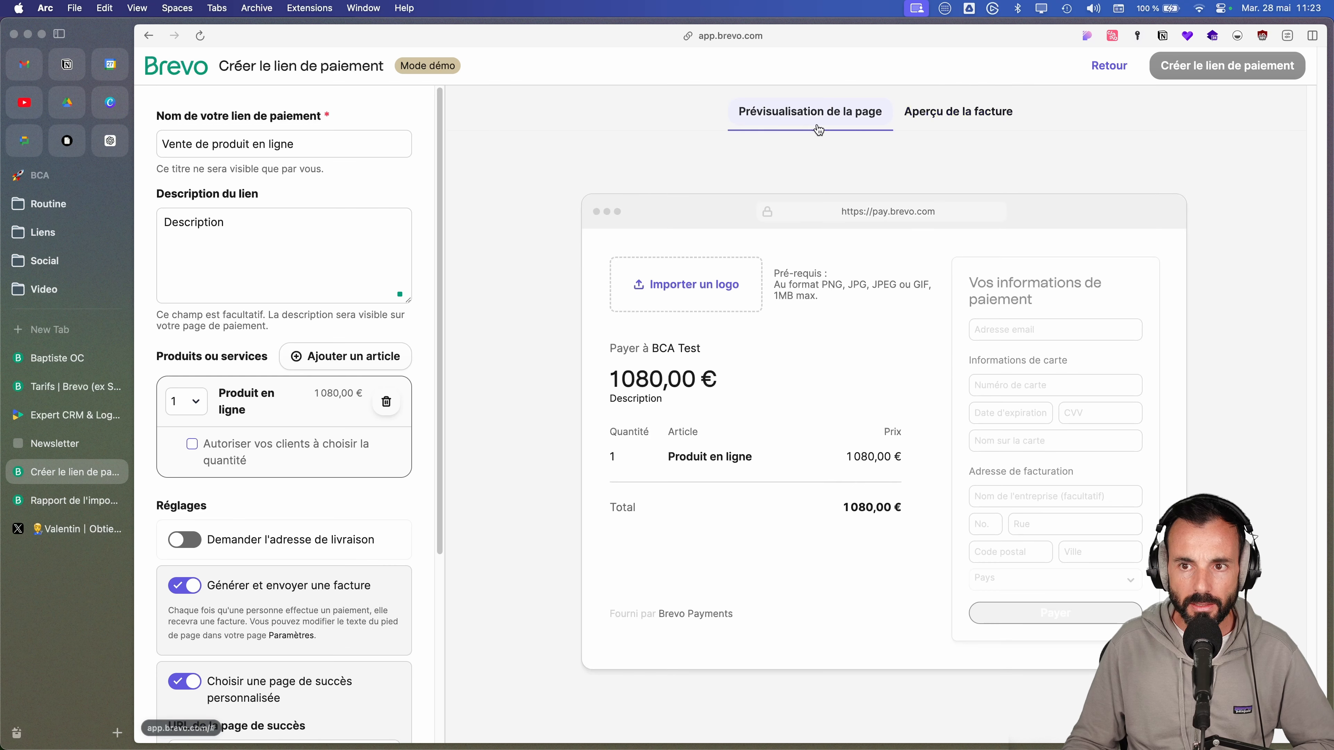
- Disable the custom success page and create the payment link
scroll(244, 393, "down", 5)
scroll(243, 393, "down", 1)
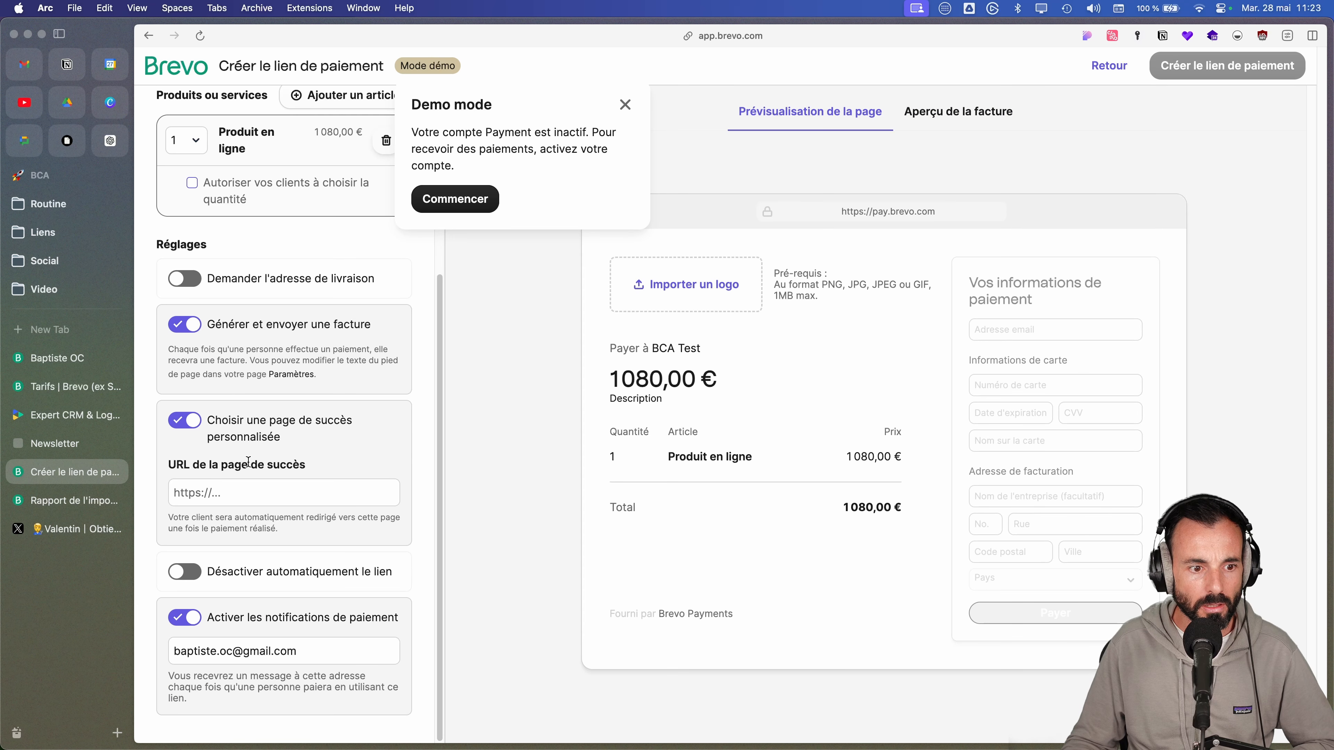
left_click(200, 426)
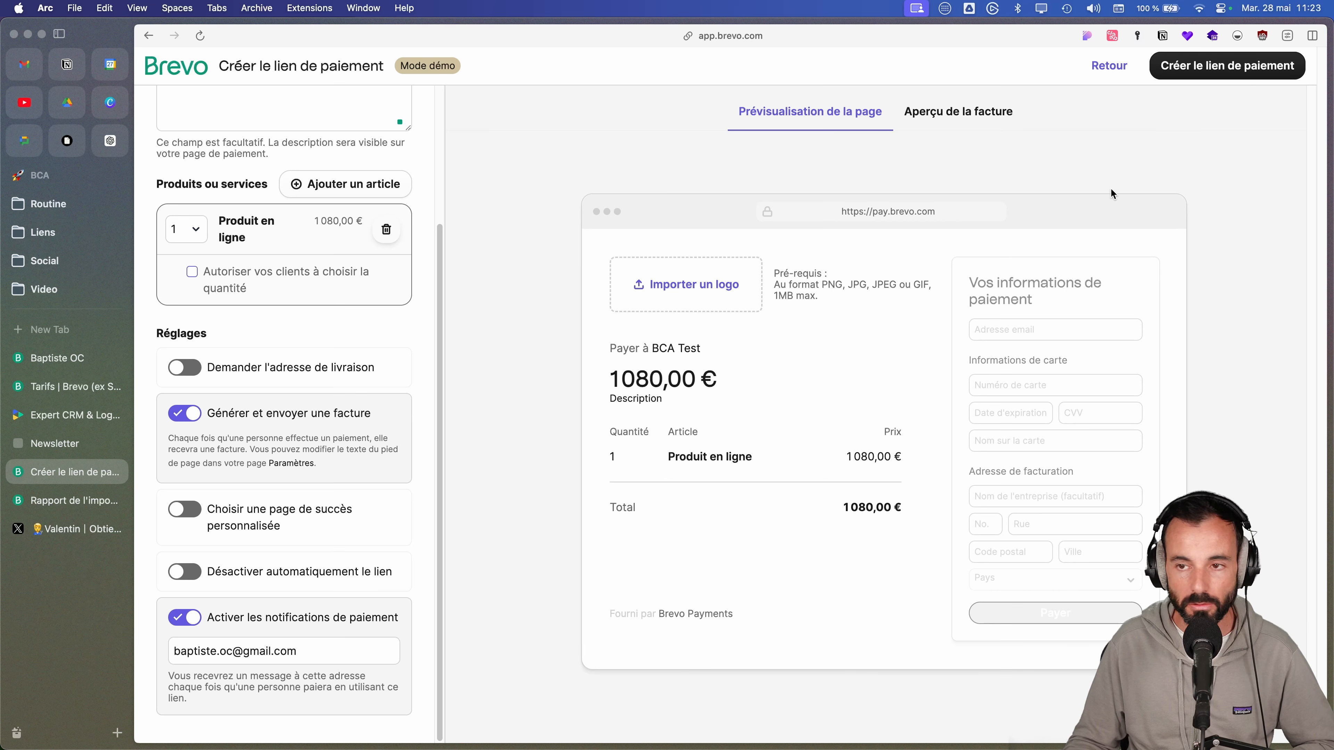
left_click(1234, 66)
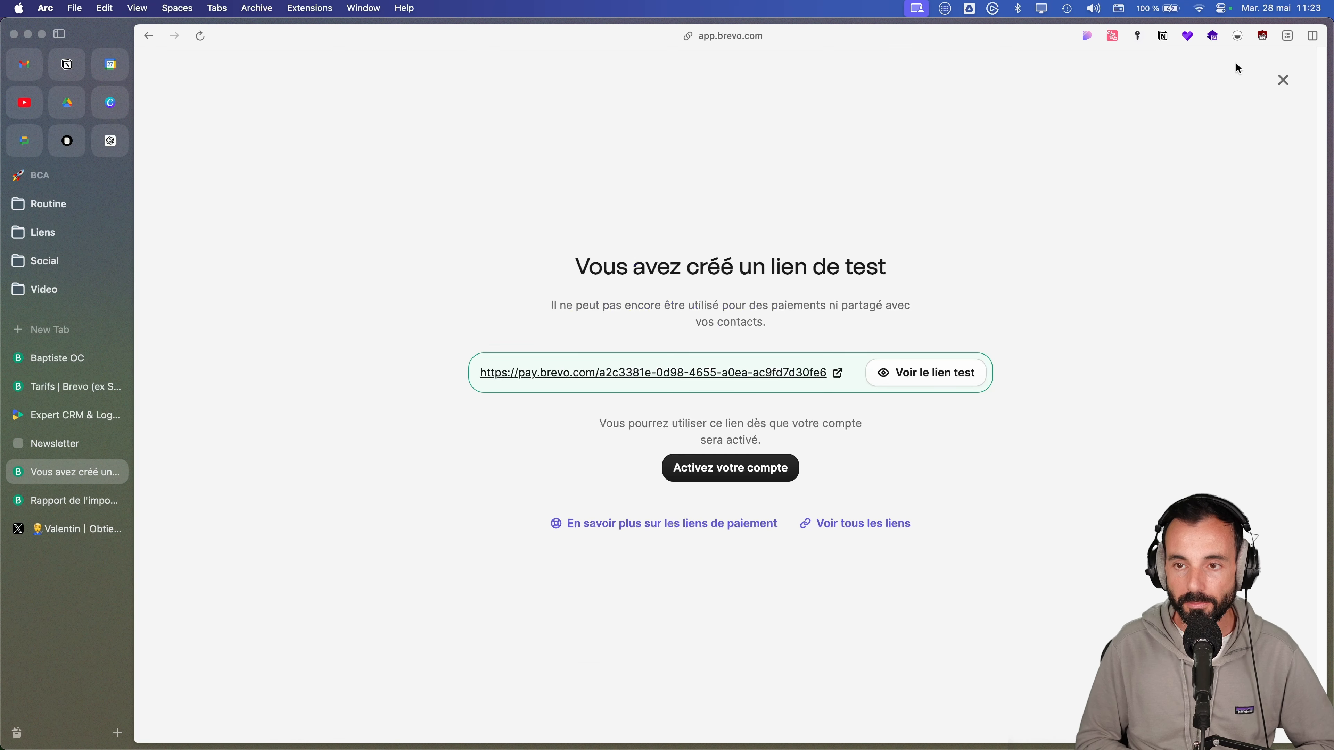
- View the payment page of the newly created test link
left_click(960, 372)
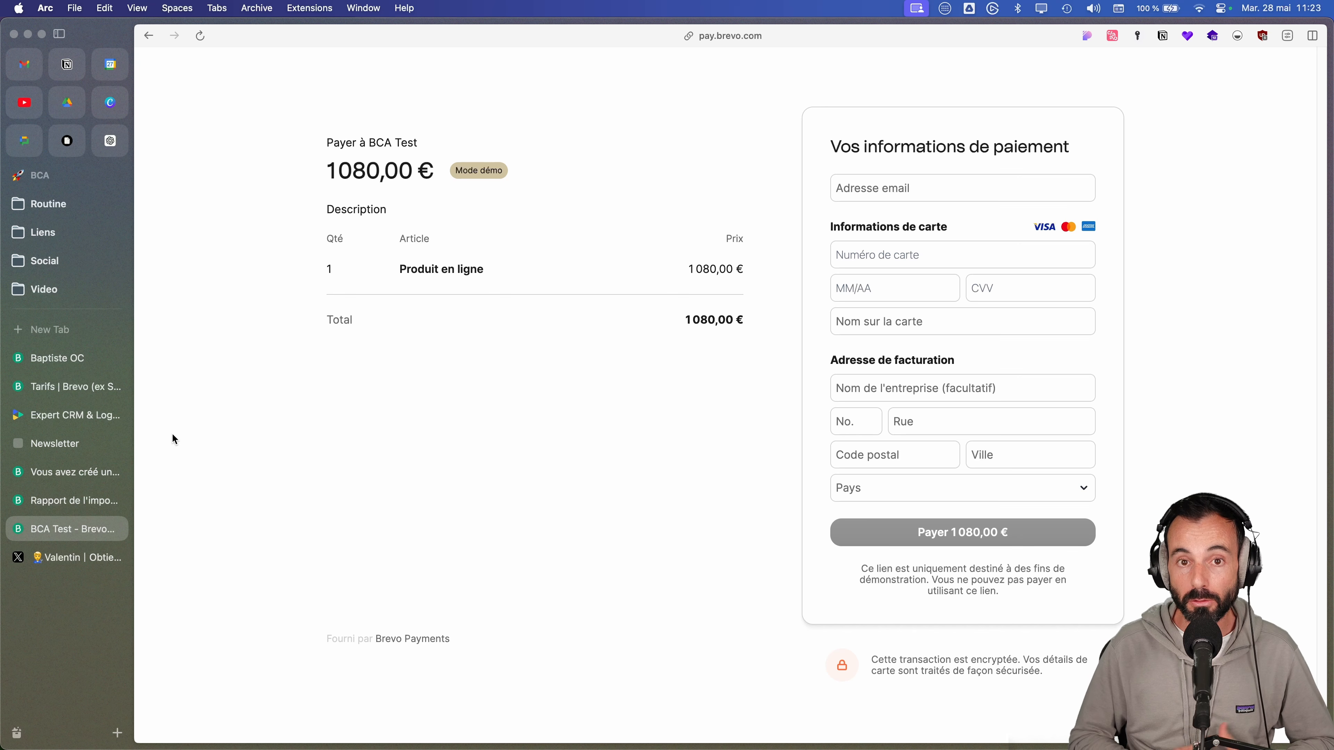
- Switch to Brevo's pricing page and examine the Marketing Platform plans and their included features
left_click(70, 392)
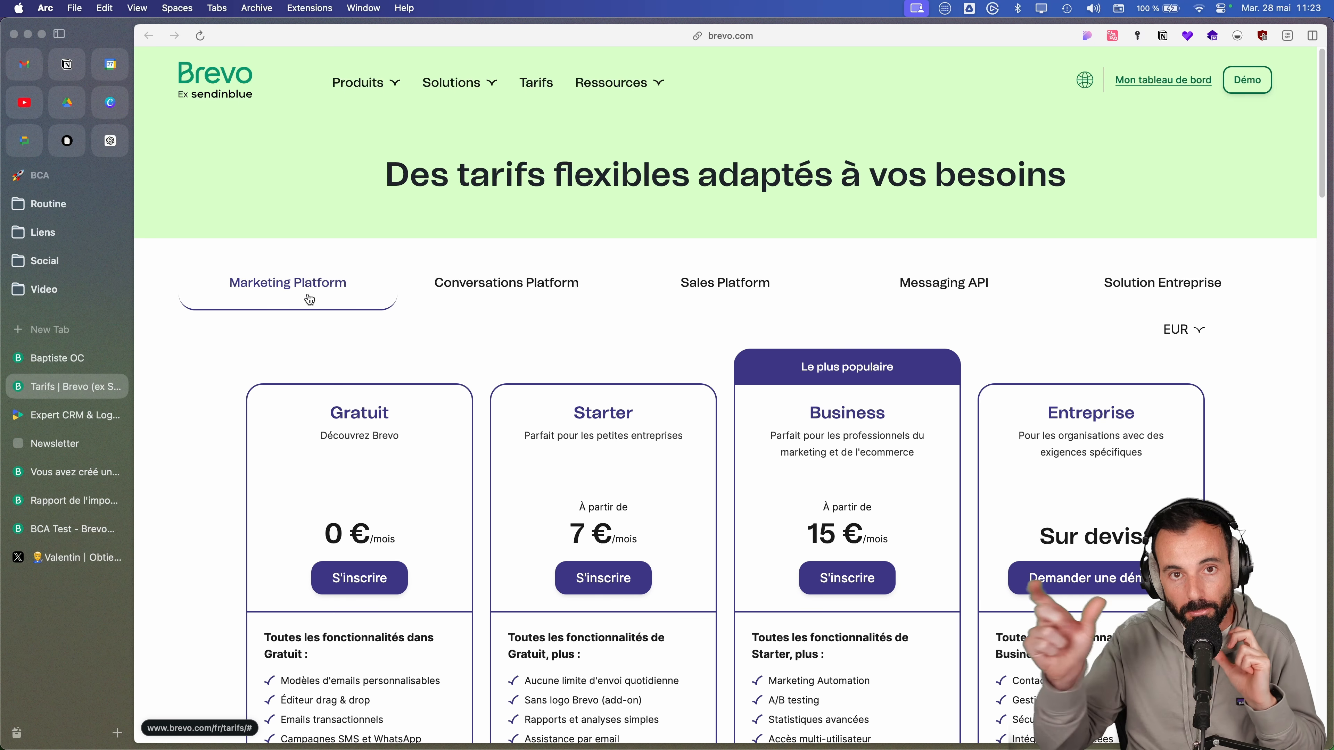
scroll(448, 327, "down", 5)
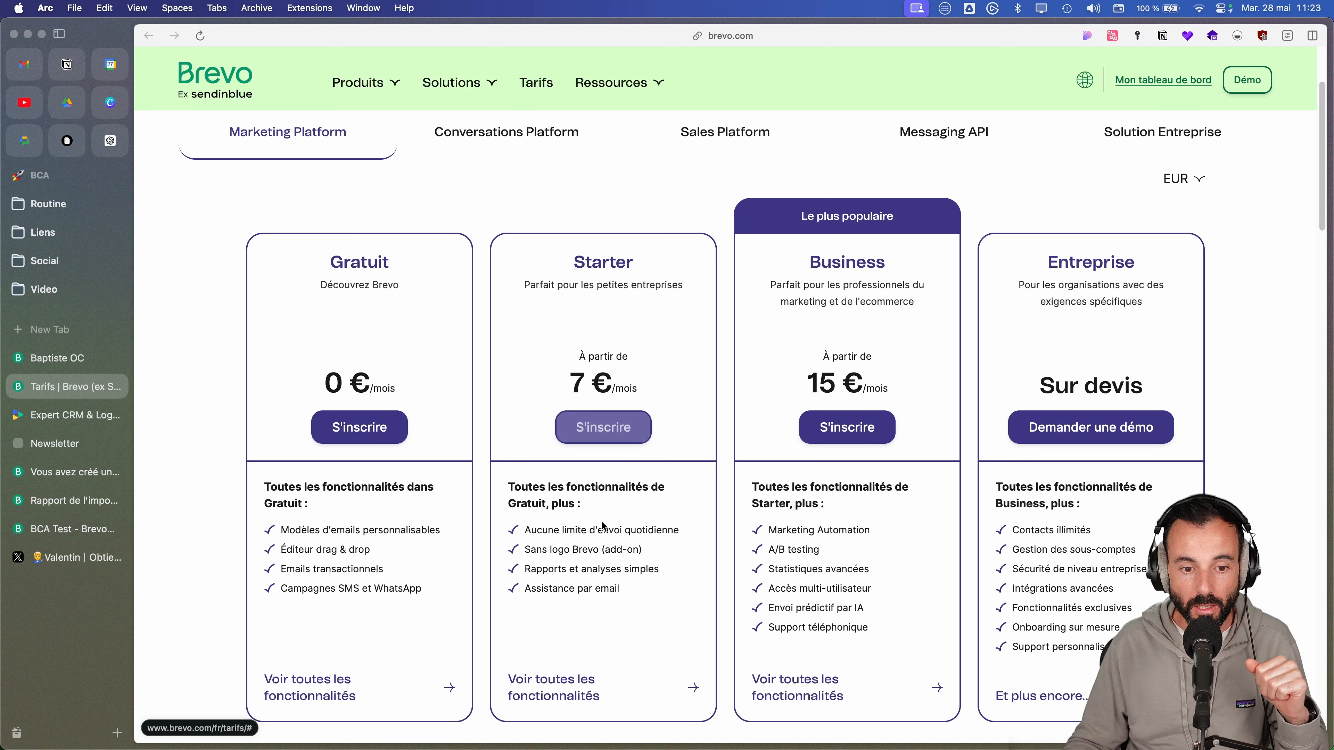
scroll(553, 515, "up", 1)
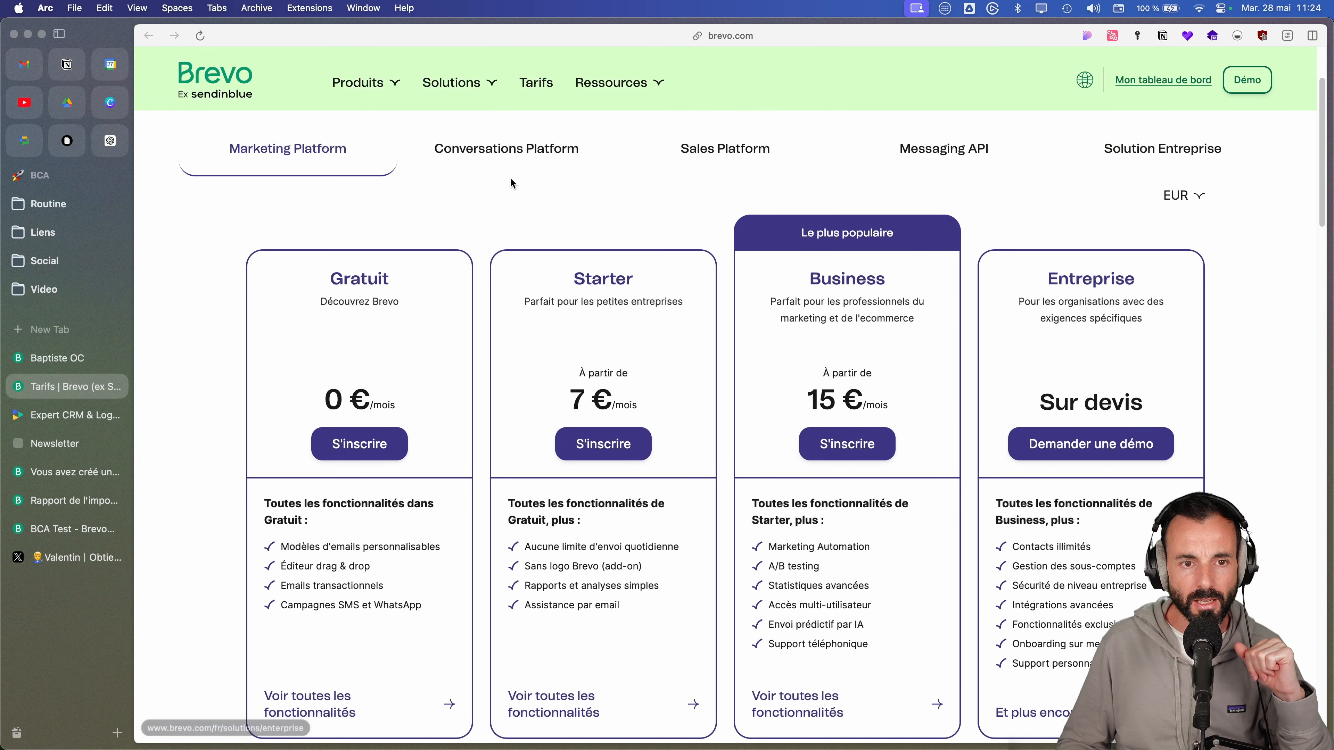
- Compare the plans and prices of the Conversations Platform and the Sales Platform
left_click(510, 159)
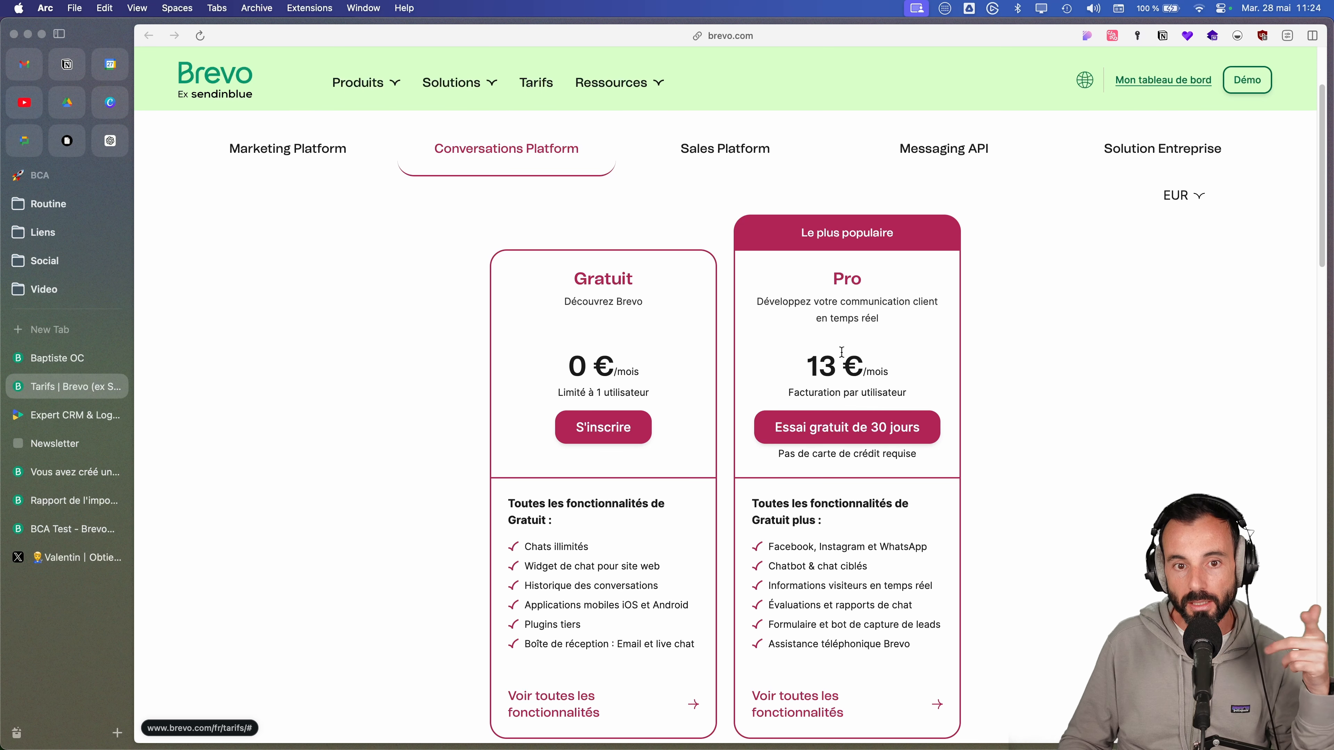
left_click(726, 159)
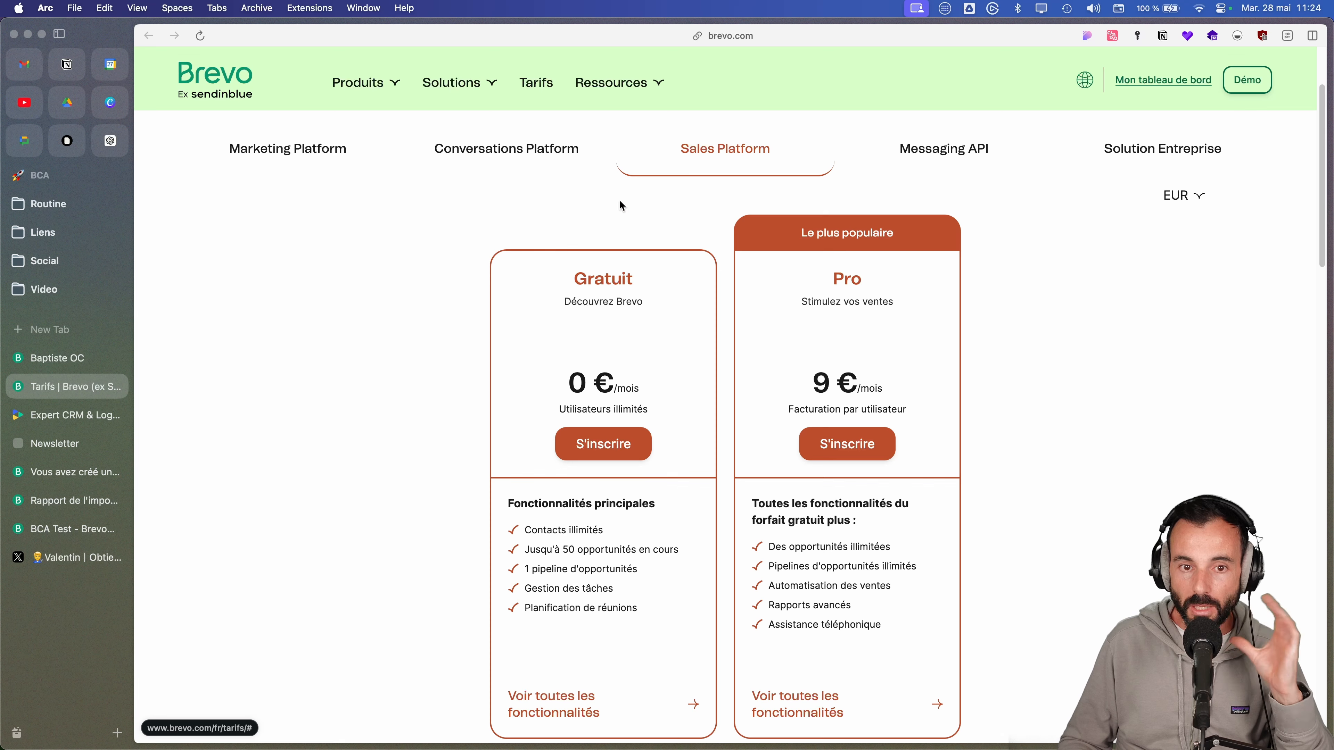
left_click(544, 152)
- Return to the Marketing Platform plans and try moving the monthly email volume slider in the price calculator
left_click(320, 159)
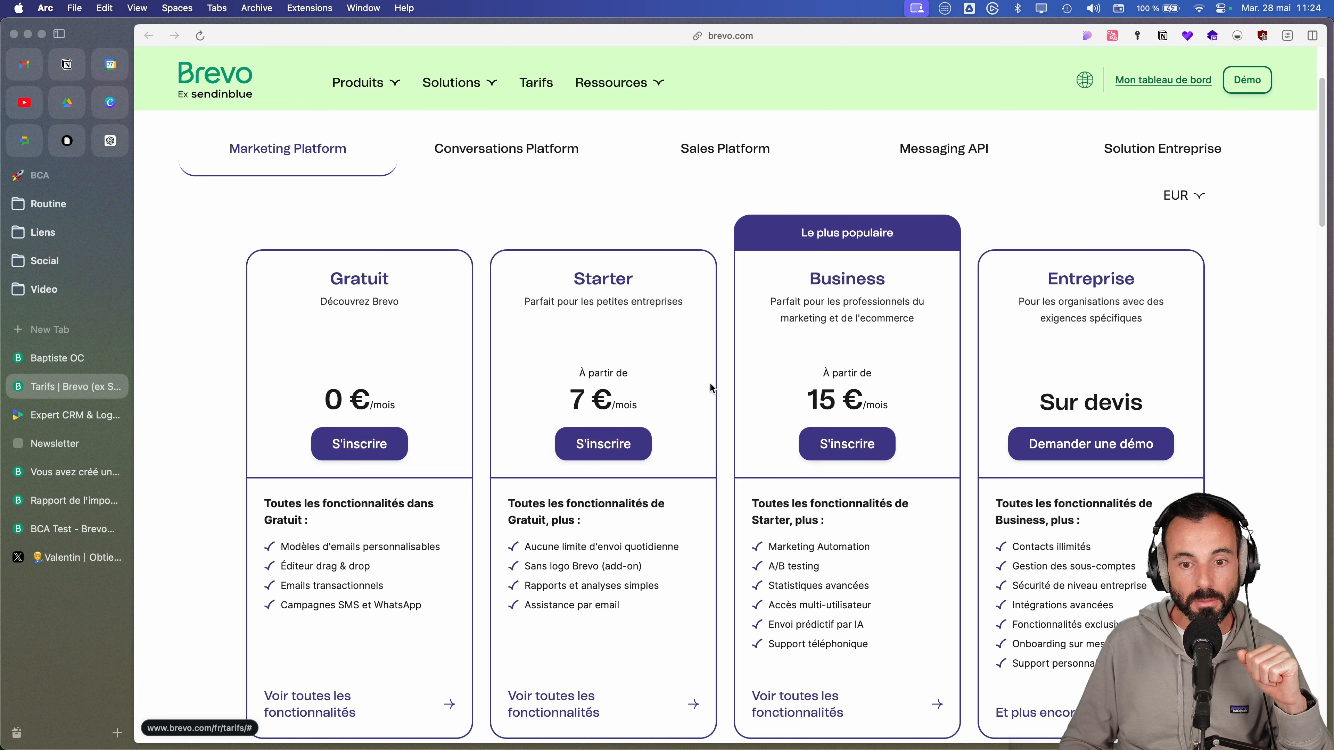
scroll(728, 386, "down", 10)
left_click_drag(282, 415, 344, 420)
scroll(498, 437, "up", 10)
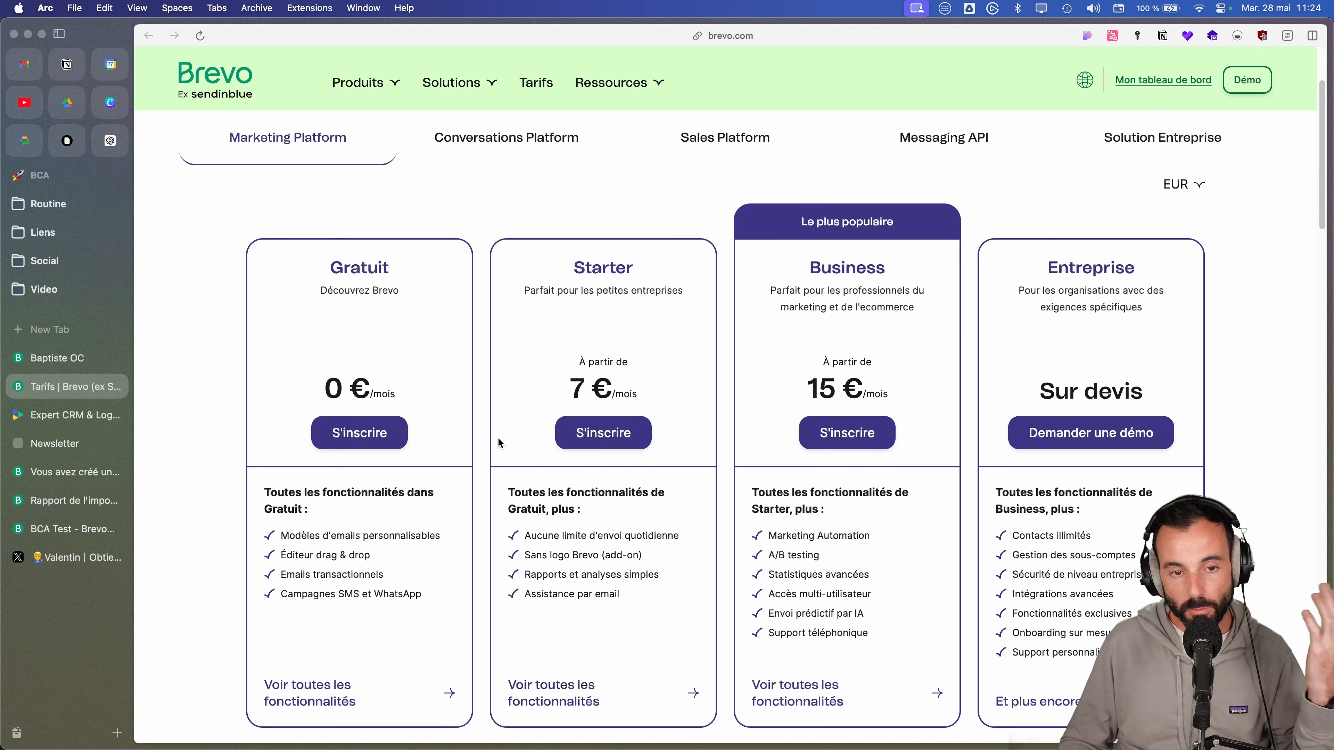
scroll(370, 421, "up", 3)
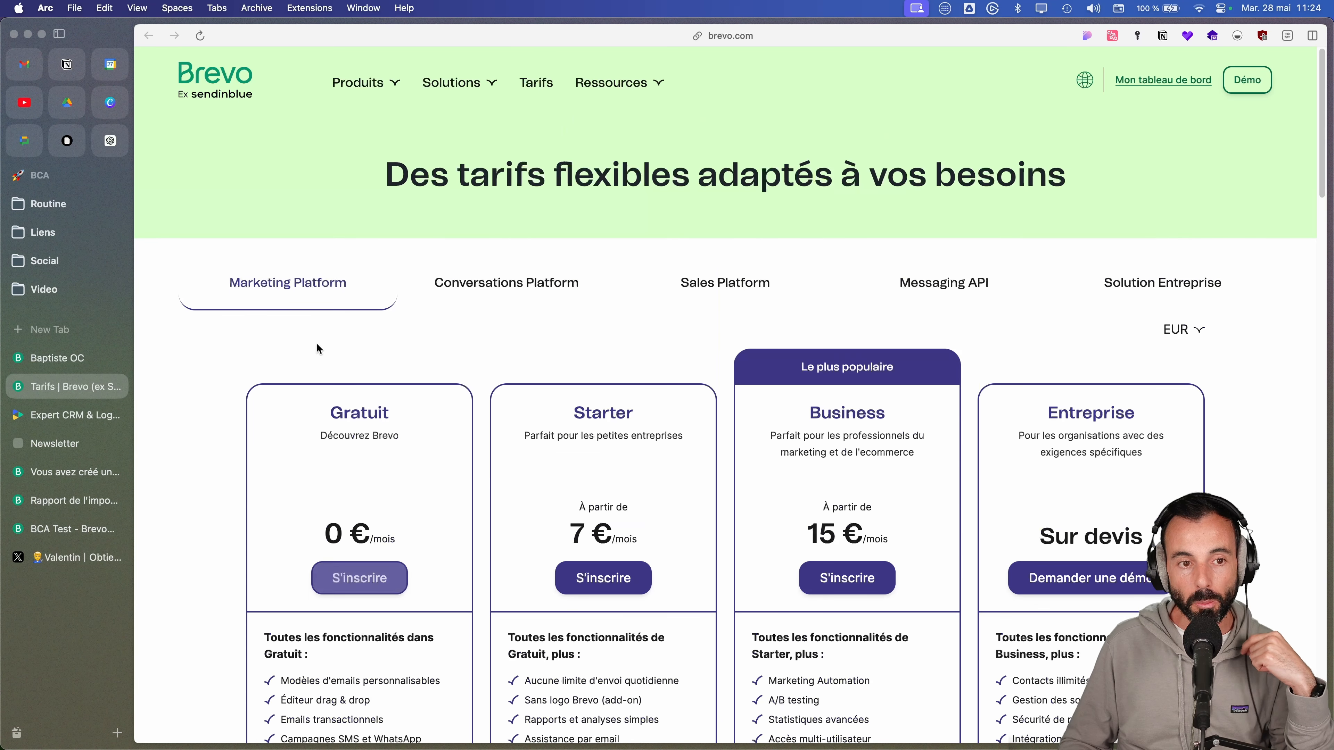
- Go through the pricing of the Conversations Platform, Sales Platform, Messaging API and Solution Entreprise offers
left_click(478, 293)
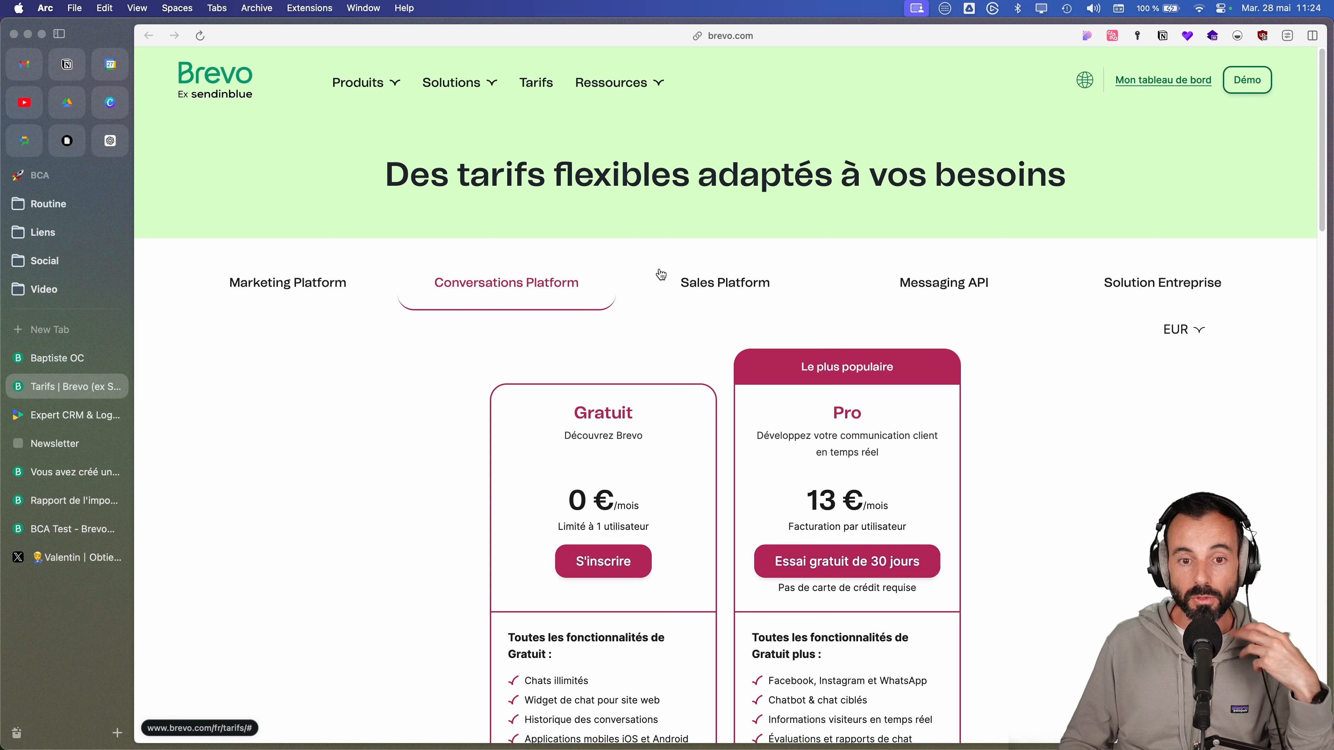
left_click(712, 280)
left_click(552, 279)
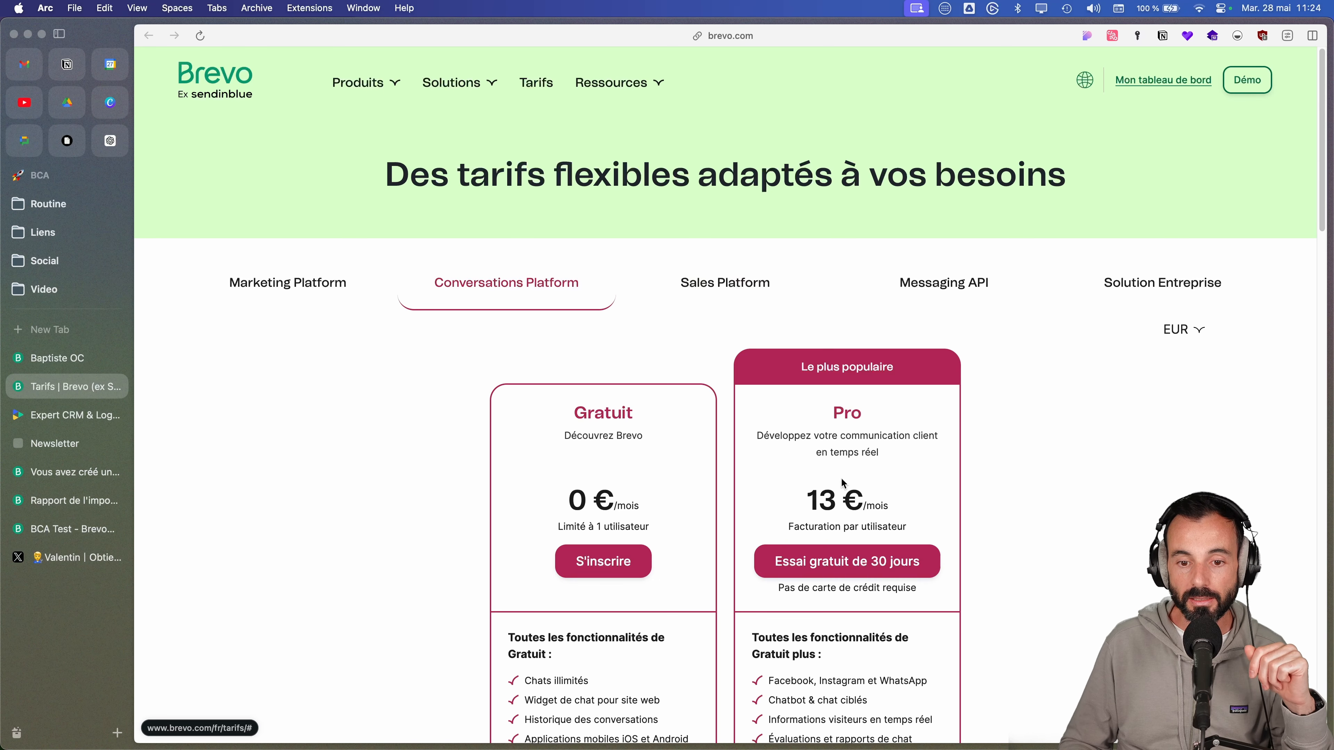
left_click(734, 284)
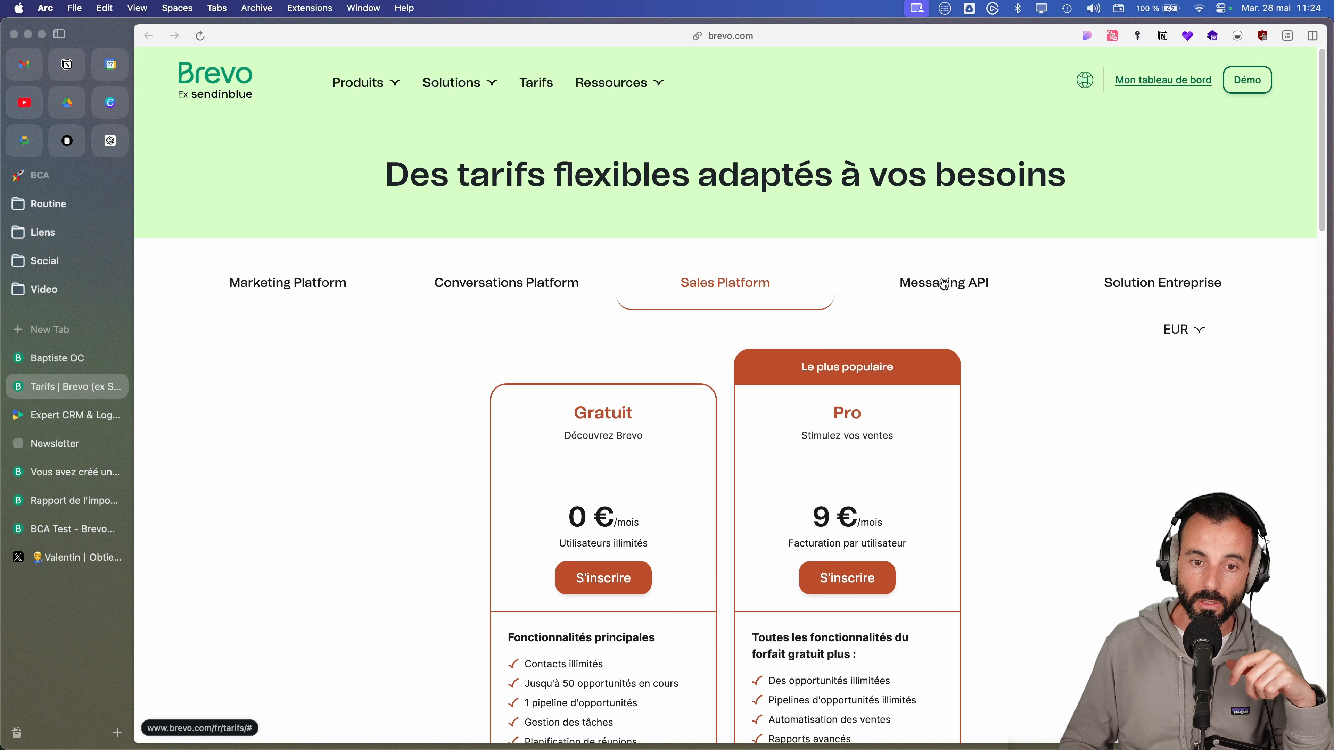
left_click(971, 279)
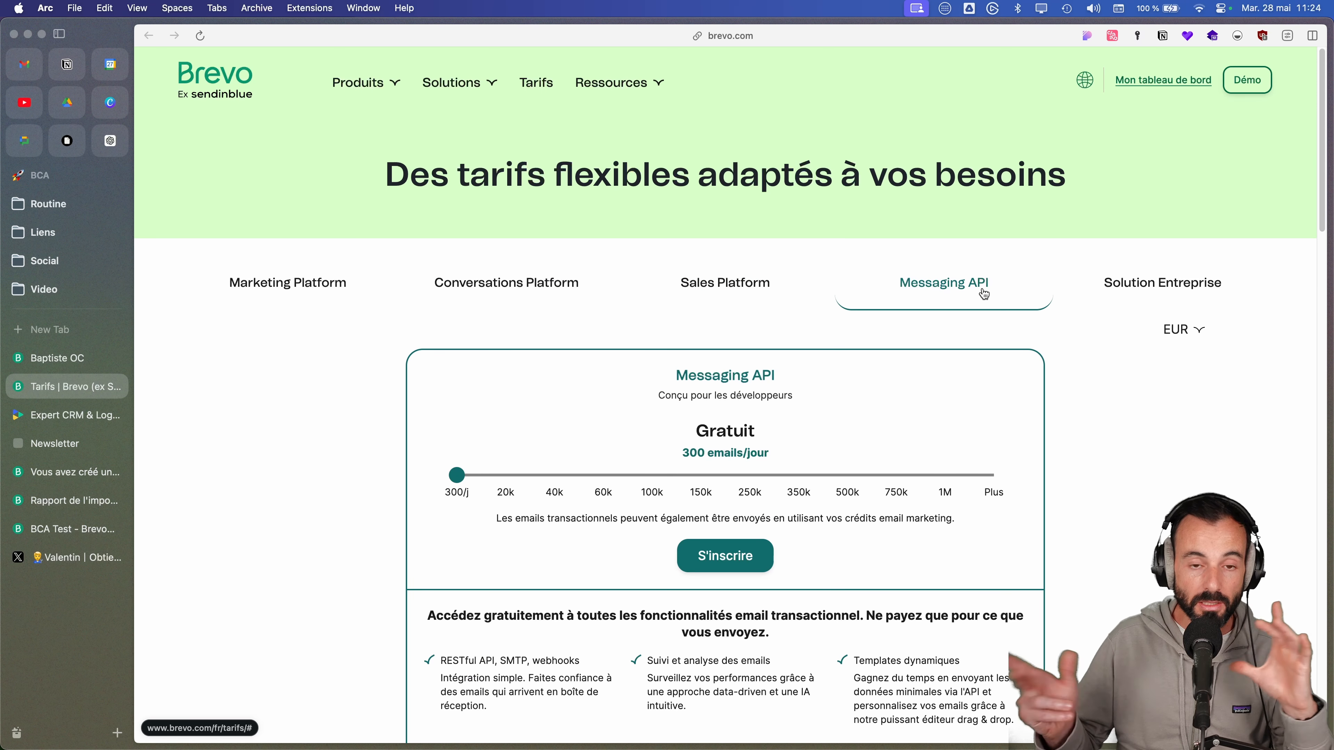
mouse_move(463, 483)
left_mouse_down()
mouse_move(747, 476)
mouse_move(457, 476)
left_mouse_up()
left_click(1155, 286)
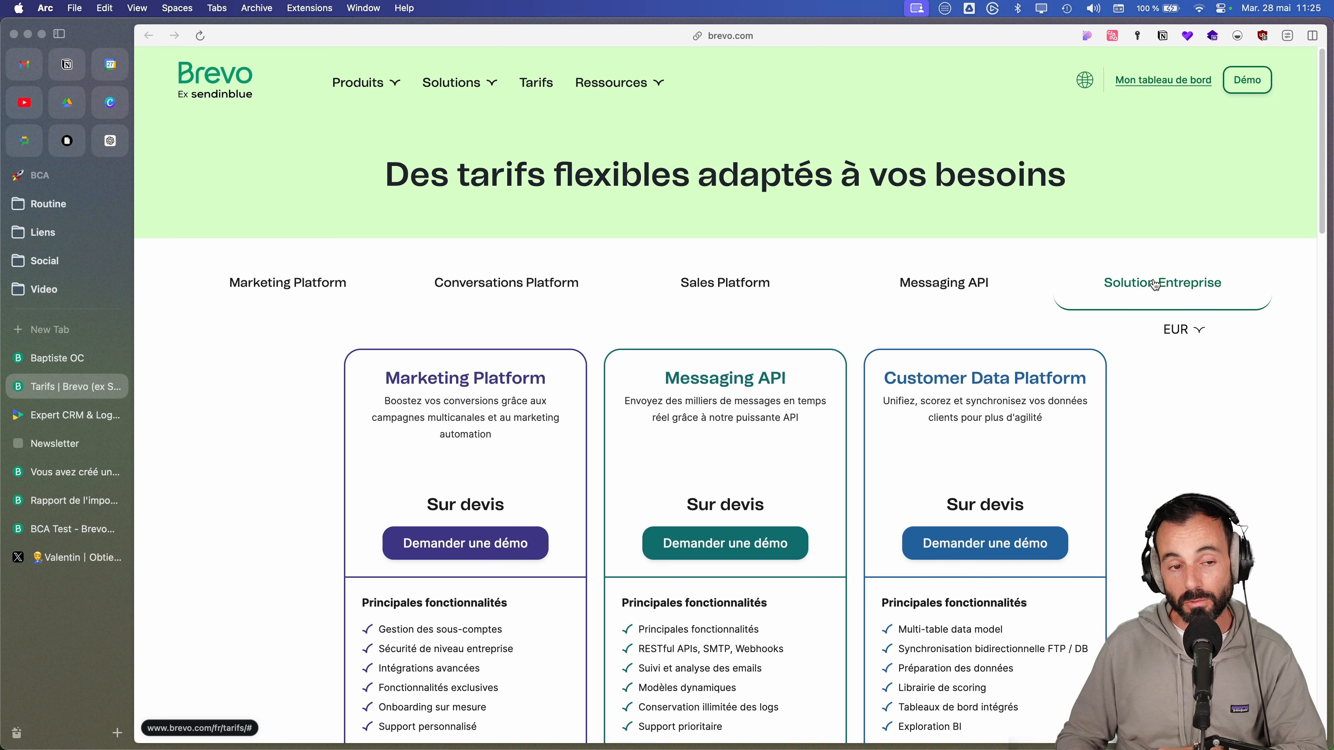
- Review the Marketing Platform plans again and show the Gratuit plan in the price calculator
left_click(286, 290)
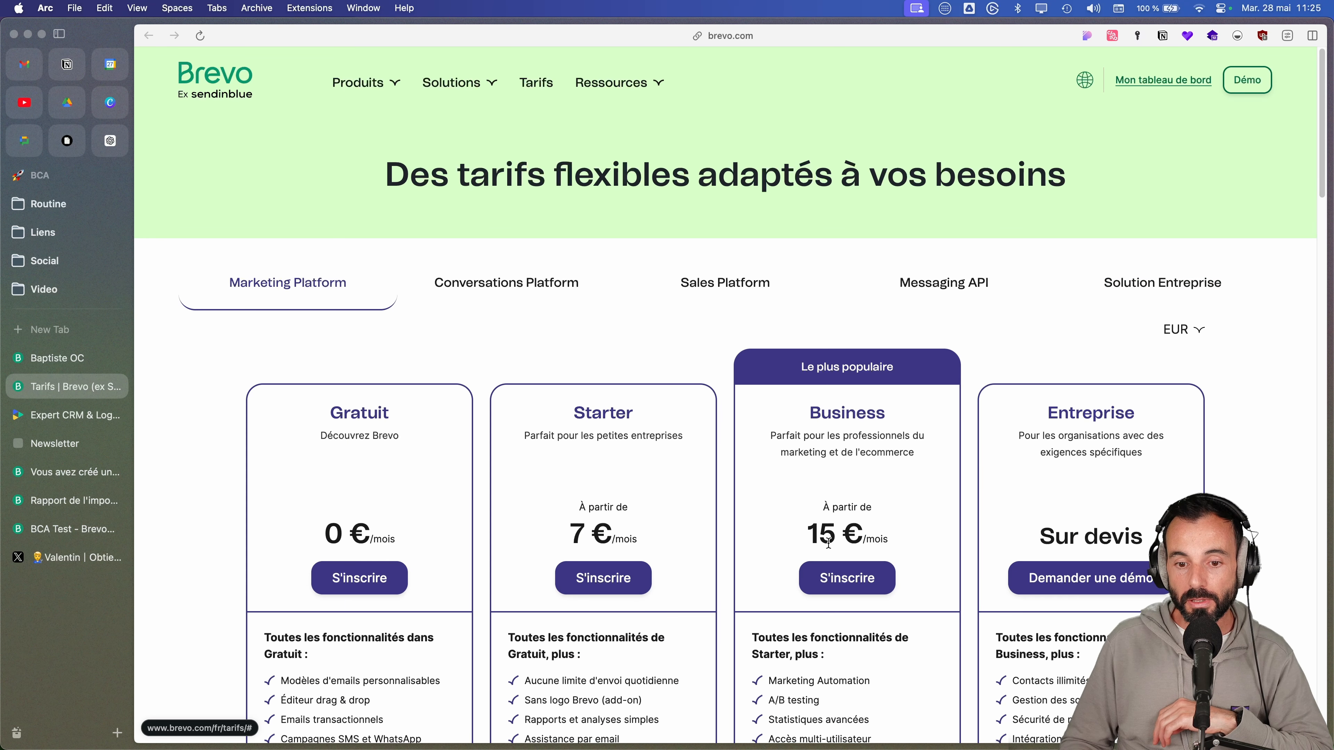
scroll(829, 544, "down", 10)
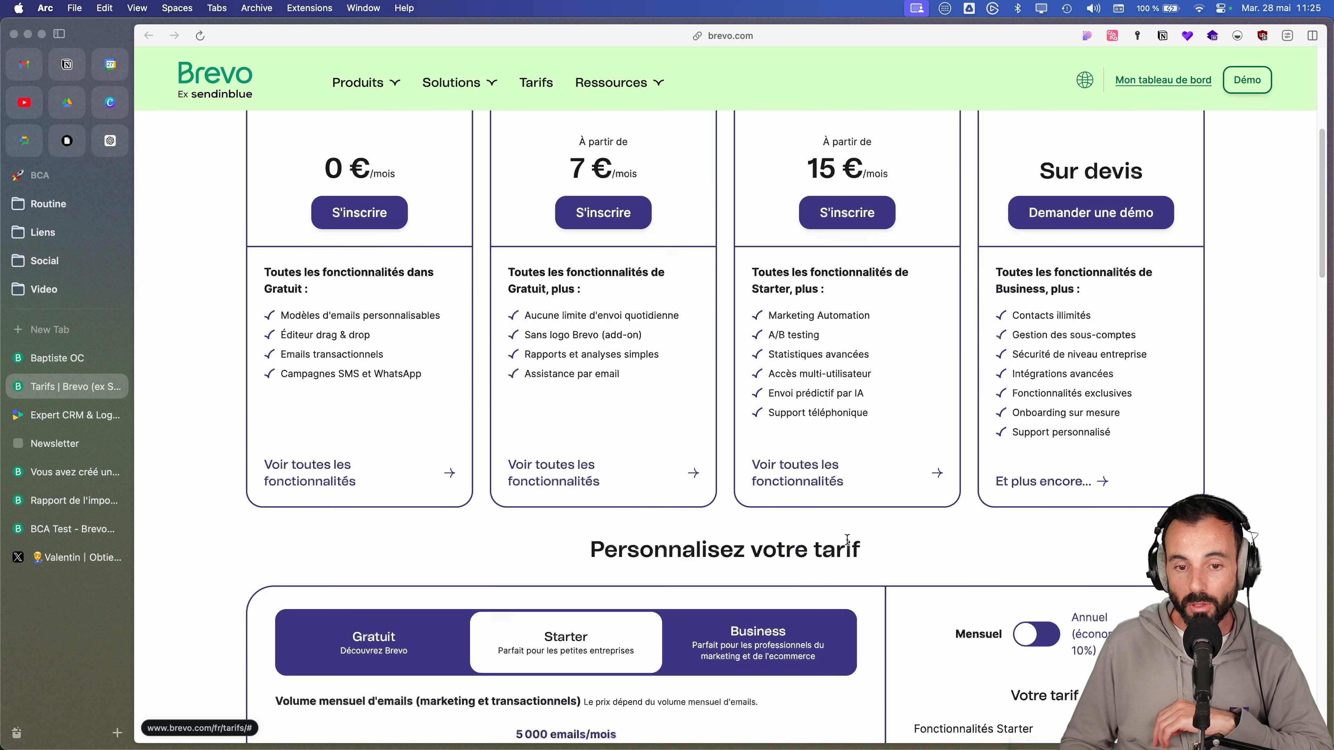
scroll(499, 492, "up", 5)
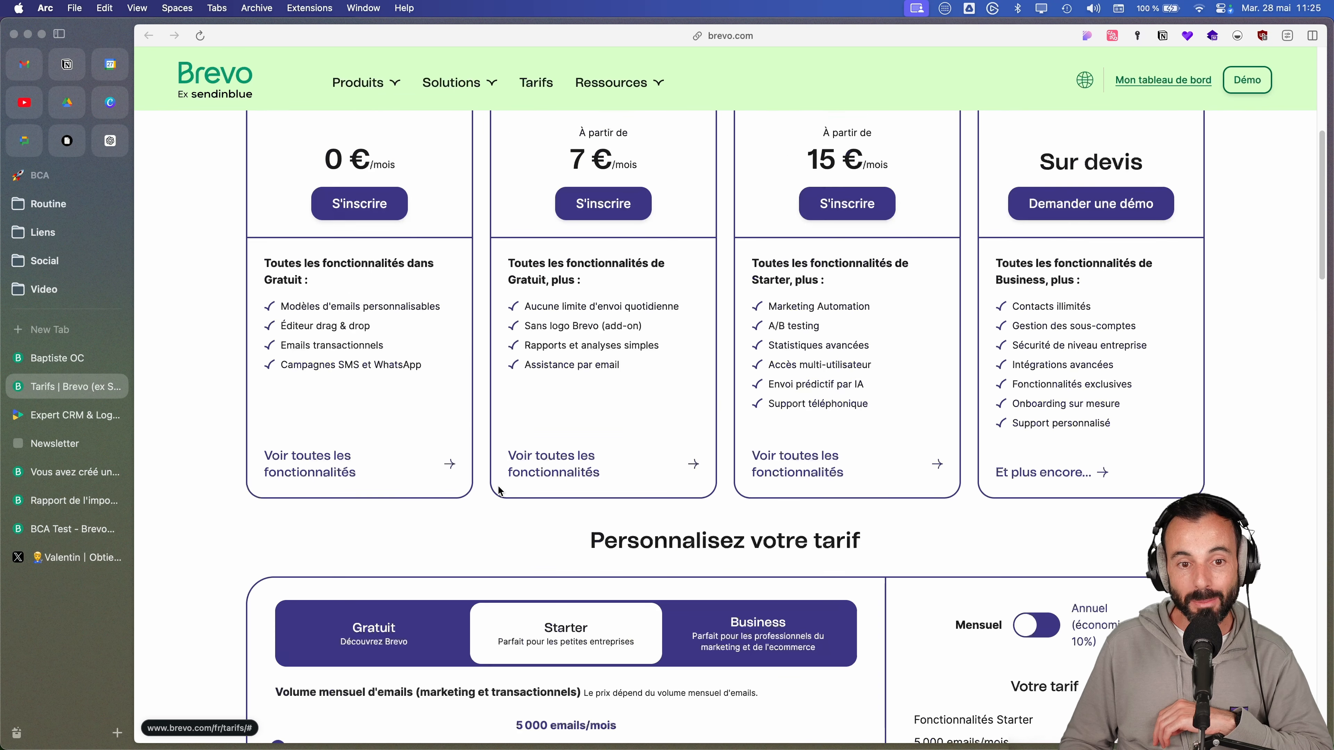
scroll(498, 486, "up", 5)
scroll(525, 473, "down", 5)
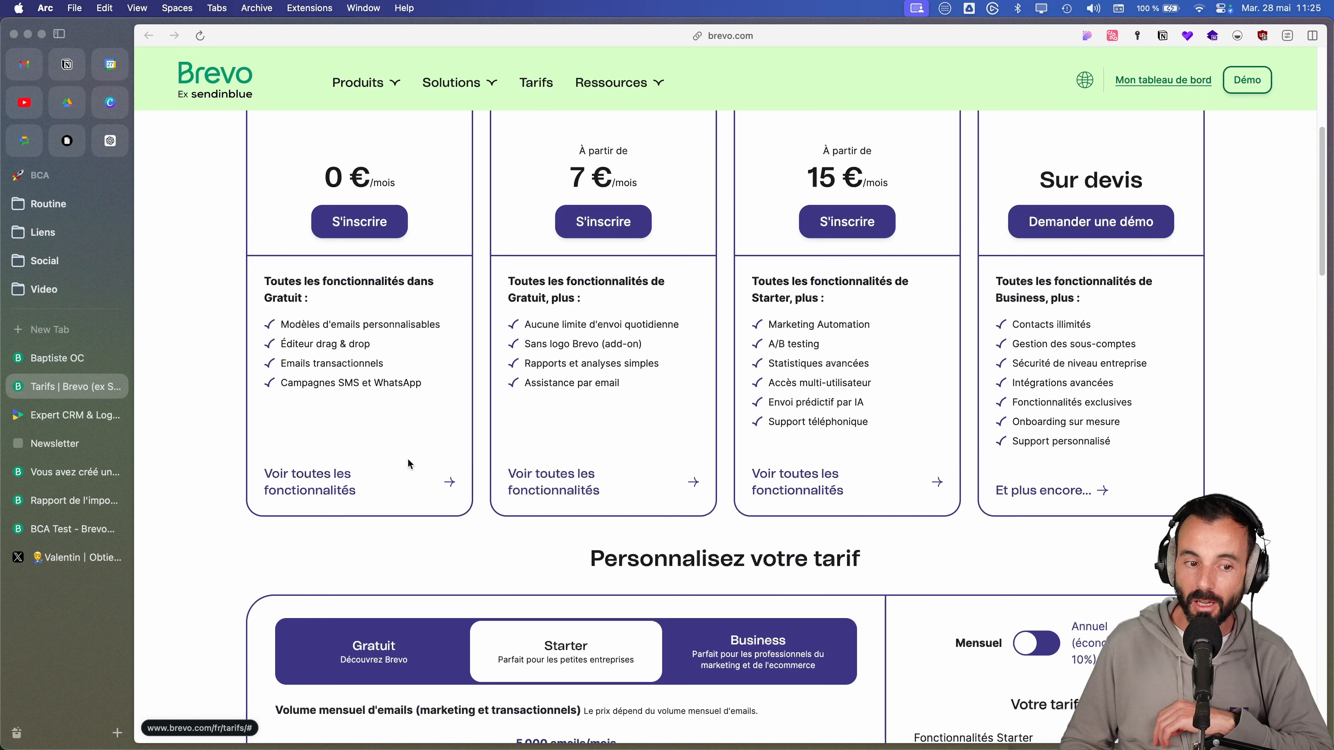
scroll(406, 399, "down", 6)
left_click(393, 340)
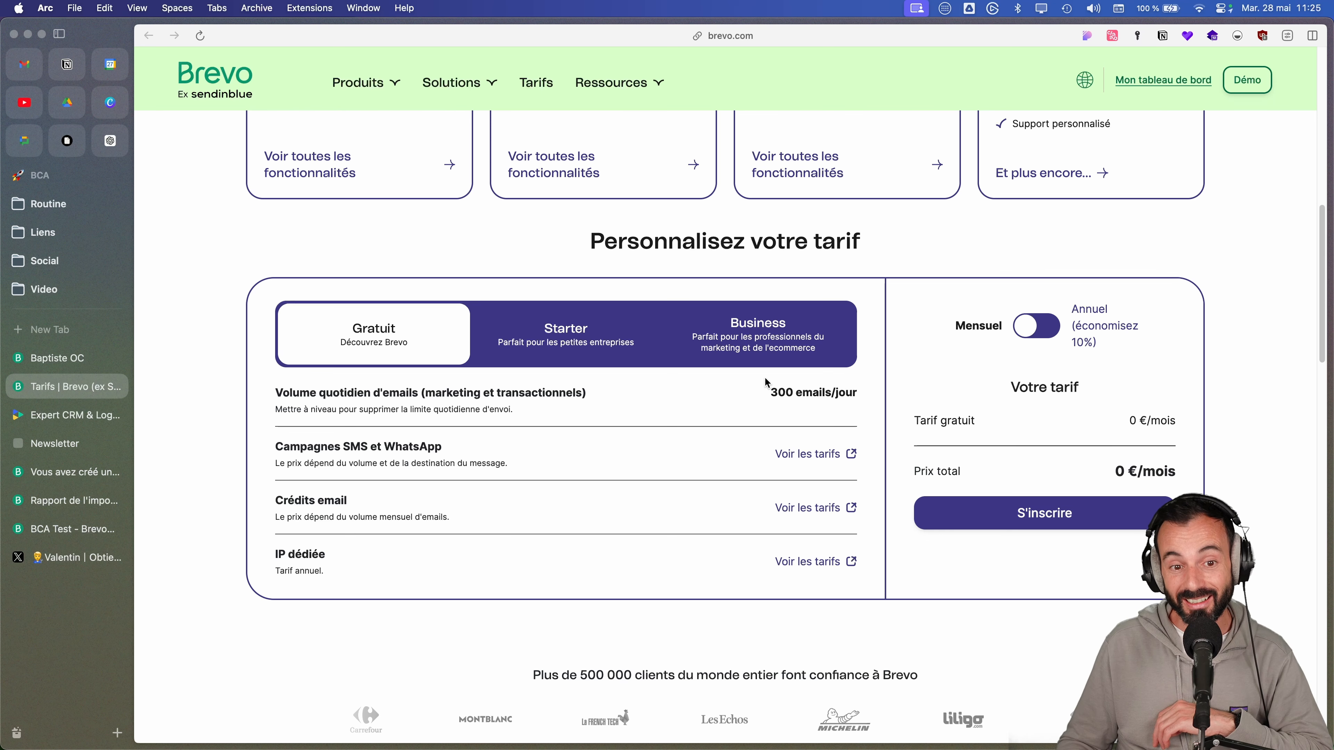
- Price the Starter plan in the calculator at 5,000 emails per month with Brevo logo removal enabled
left_click(563, 340)
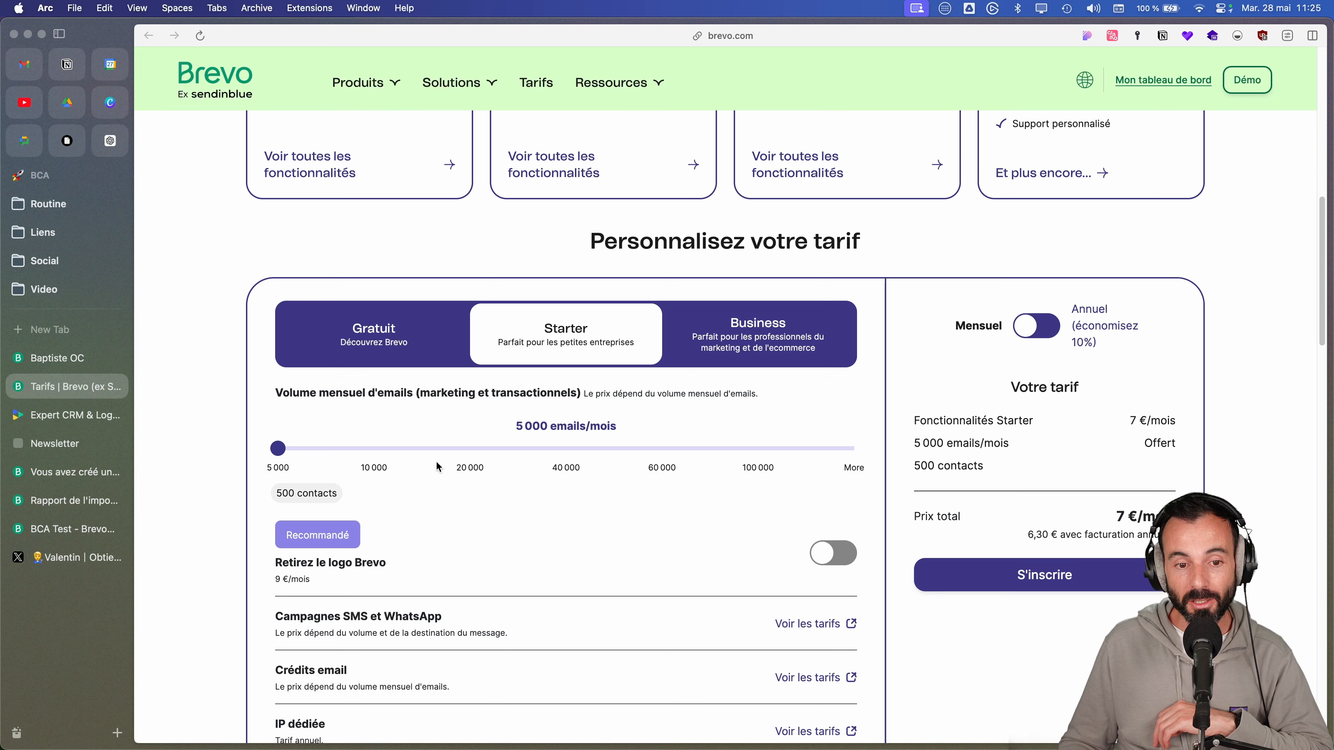
scroll(409, 499, "down", 2)
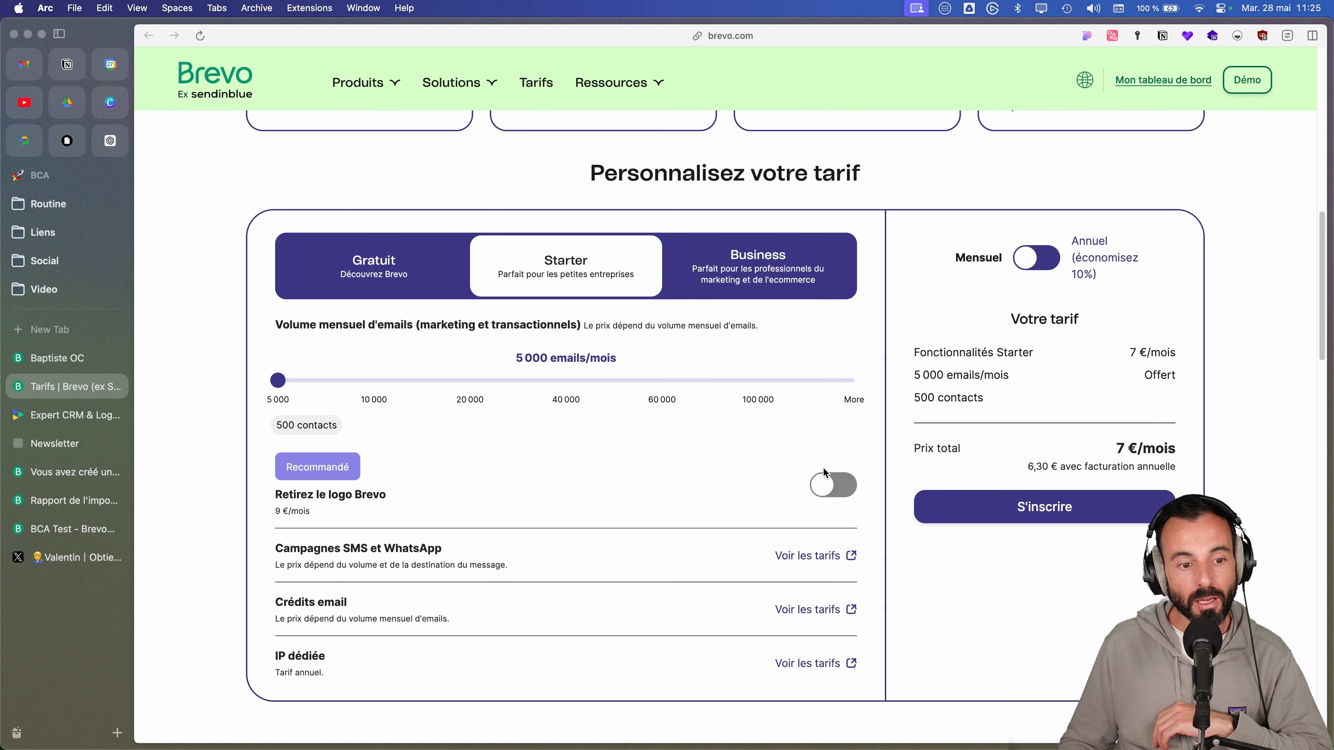
left_click(846, 488)
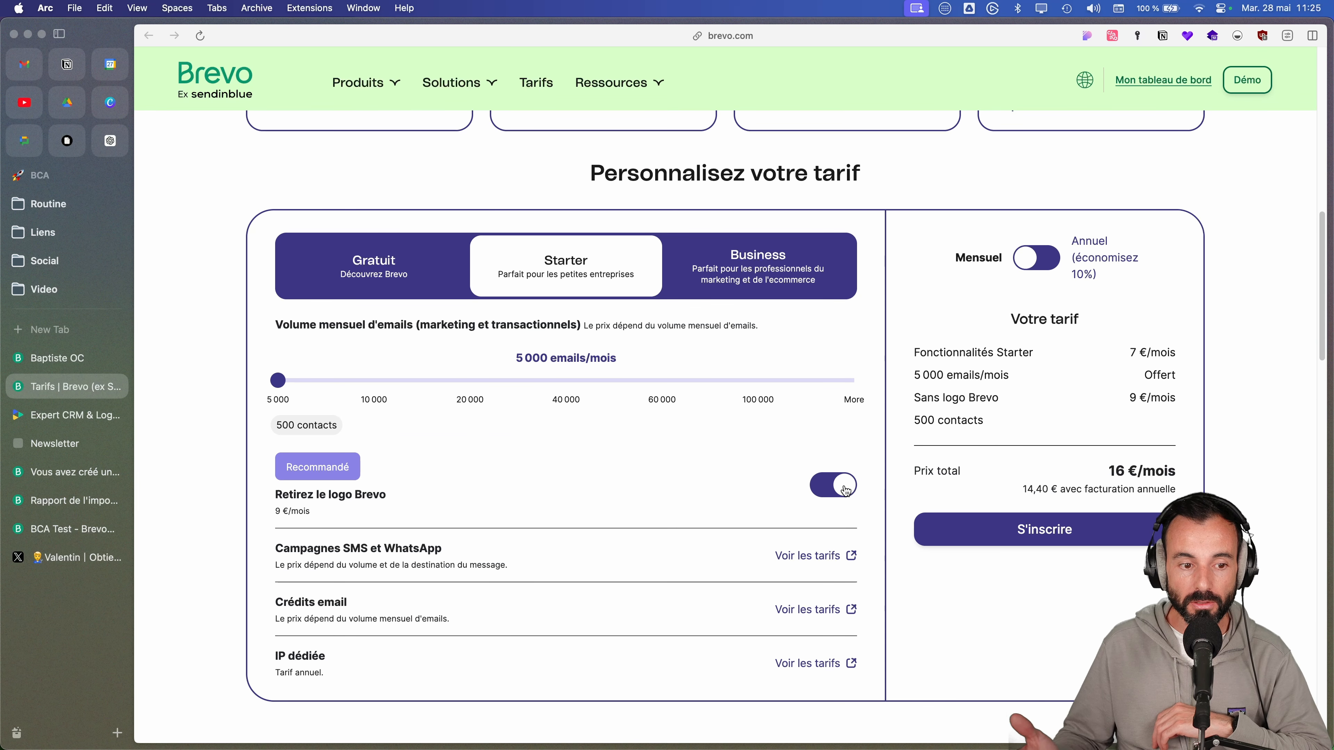
- Compare the Business, Starter and Gratuit plans in the Marketing Platform price calculator
left_click(743, 290)
left_click(584, 283)
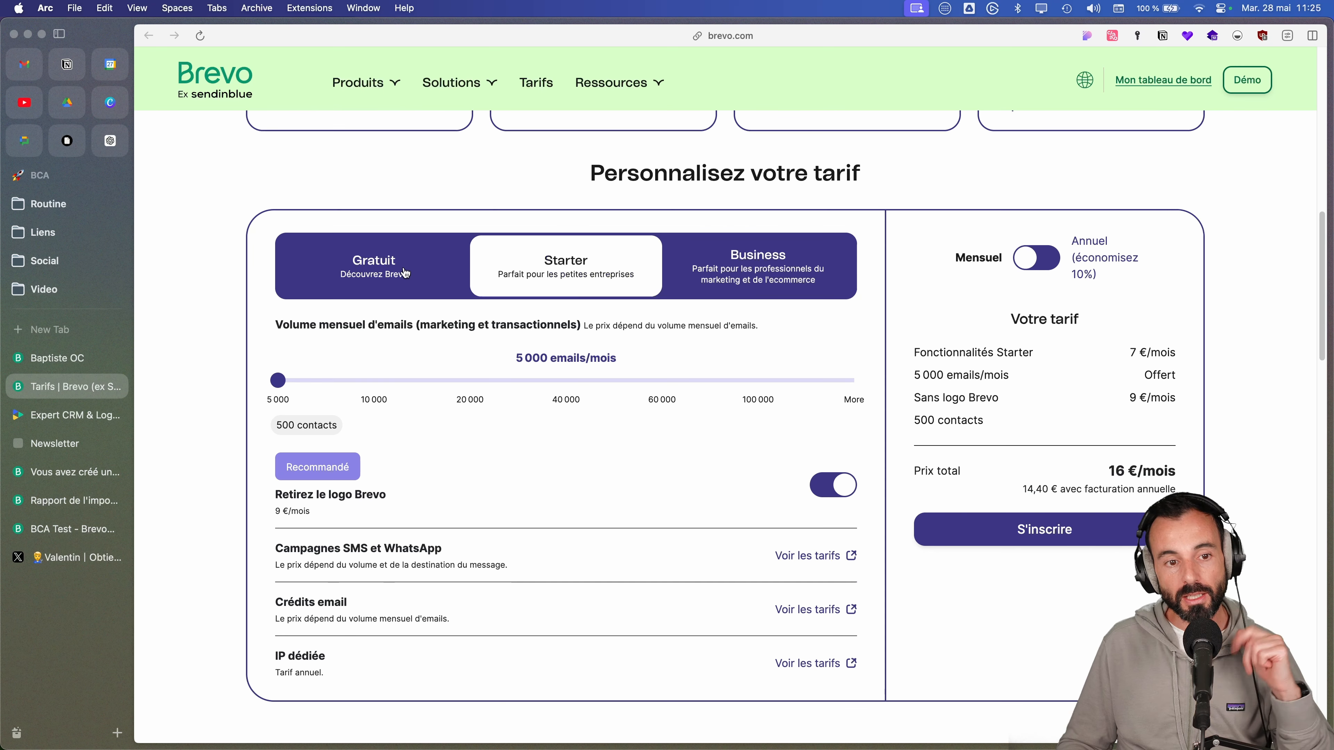
left_click(406, 273)
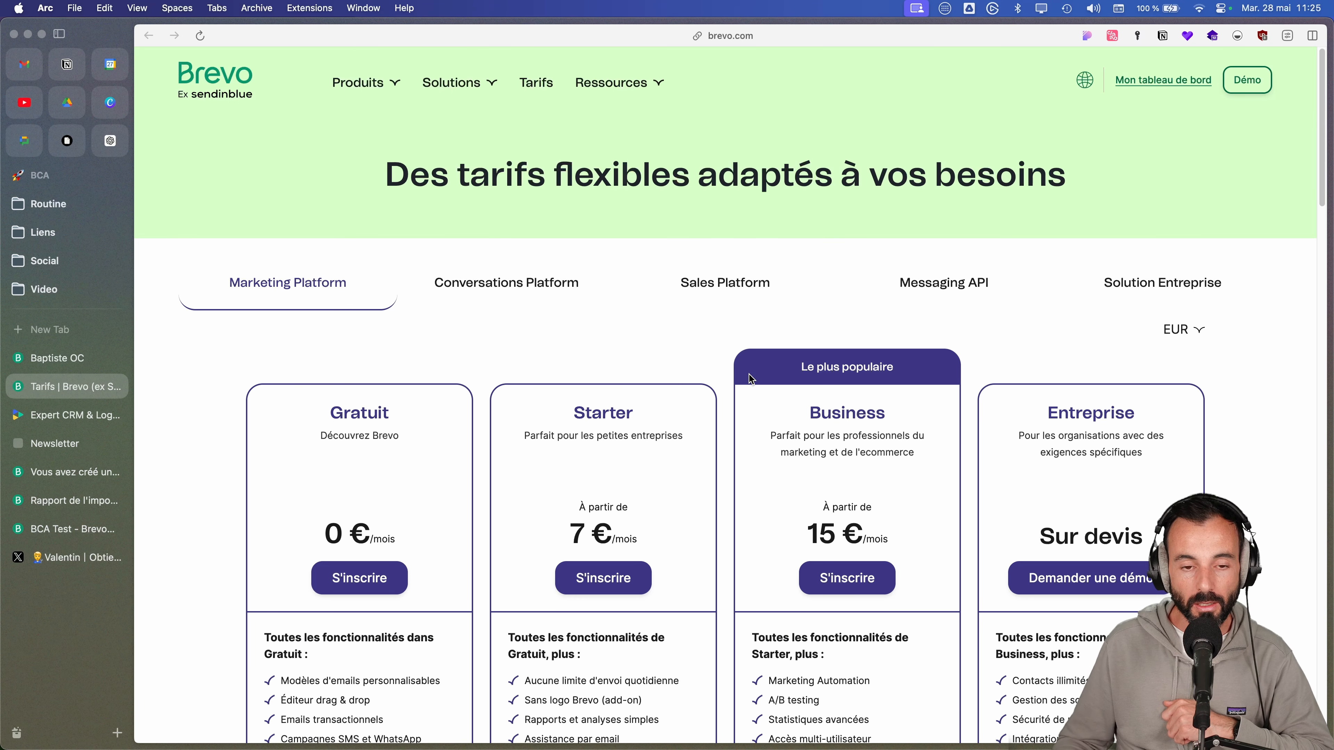